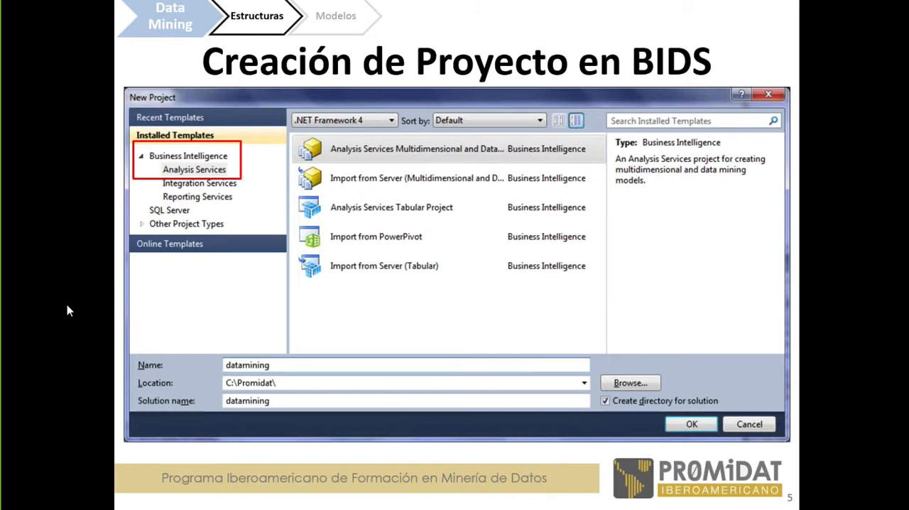
# Step: Switch to Visual Studio and start a new project from the Analysis Services Multidimensional and Data Mining template
pyautogui.moveTo(57, 110); pyautogui.dragTo(143, 2)
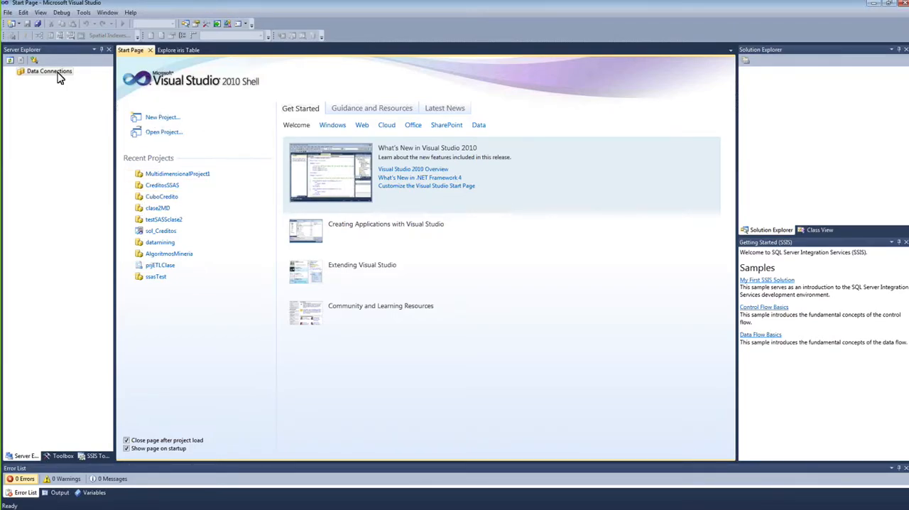
pyautogui.click(7, 12)
pyautogui.moveTo(31, 26)
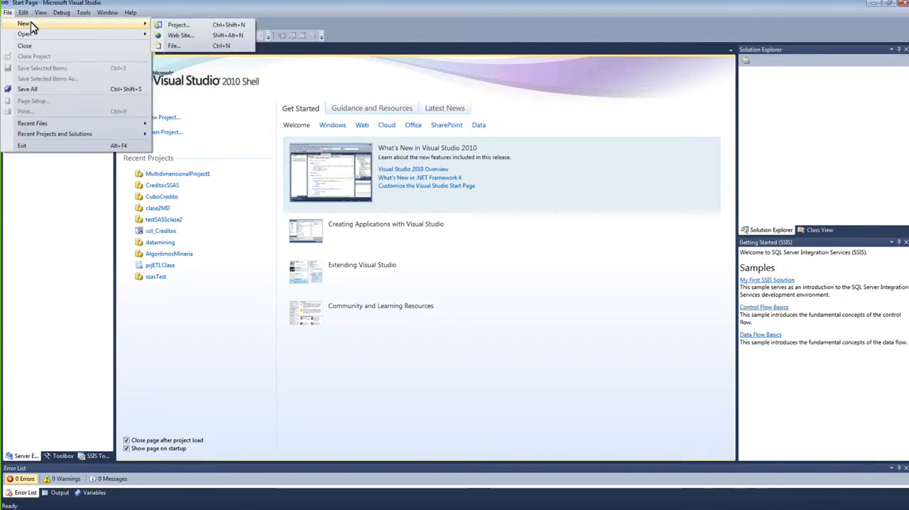
pyautogui.click(160, 6)
pyautogui.click(160, 119)
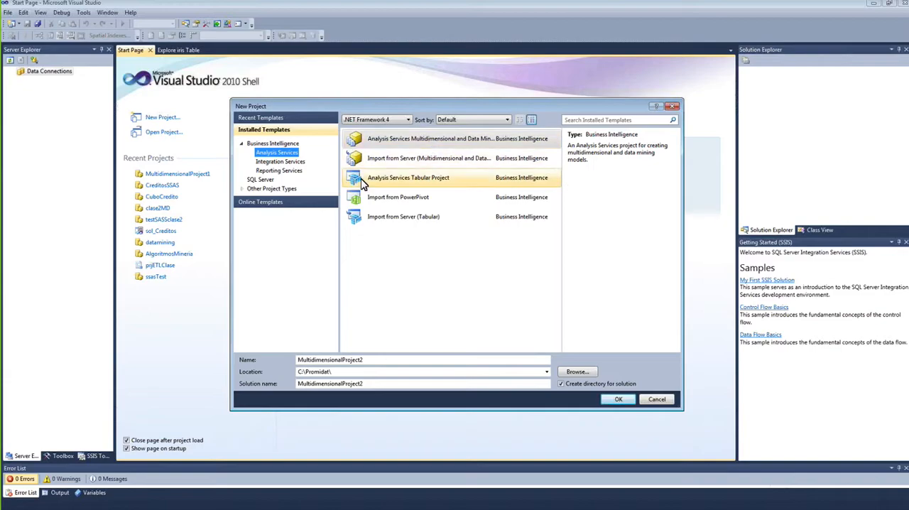
pyautogui.click(448, 158)
pyautogui.click(424, 141)
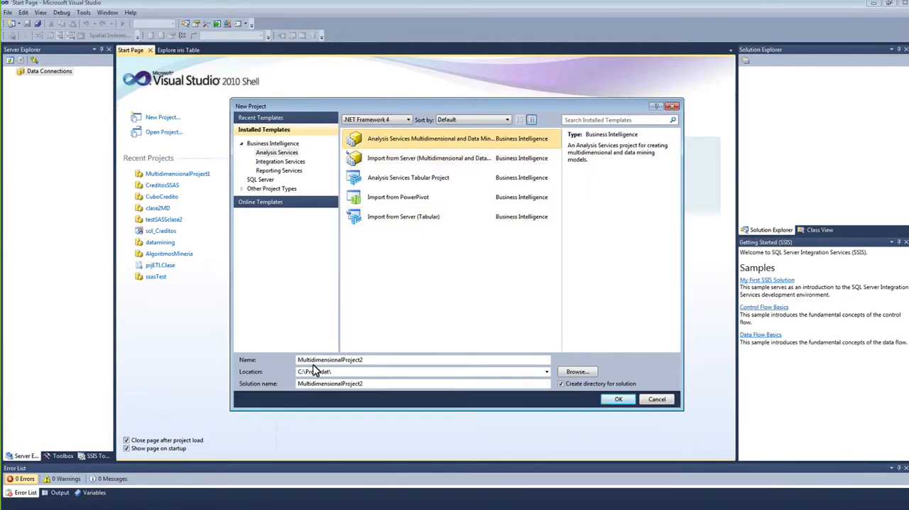
# Step: Name the project and solution AlgMineriaDatos, keep the location C:\Promidat\, and create the project
pyautogui.moveTo(374, 360); pyautogui.dragTo(206, 362)
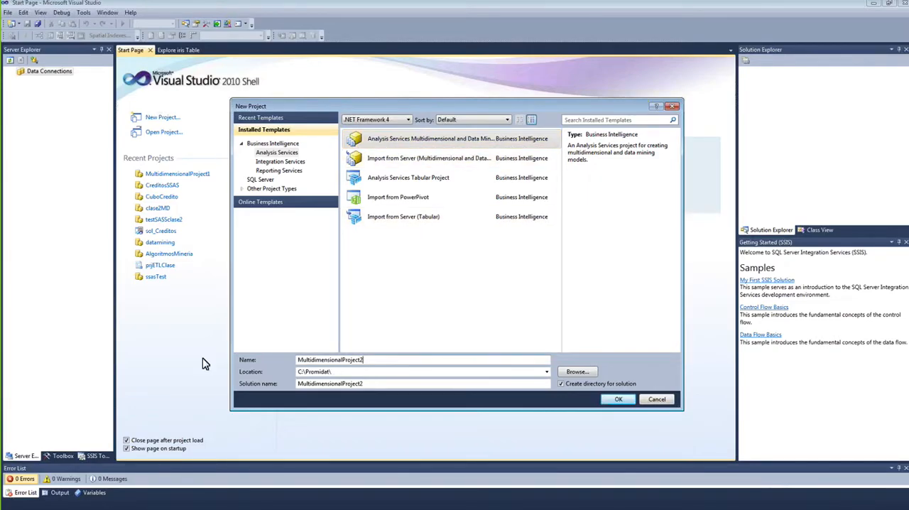
pyautogui.click(320, 360)
pyautogui.doubleClick(324, 360)
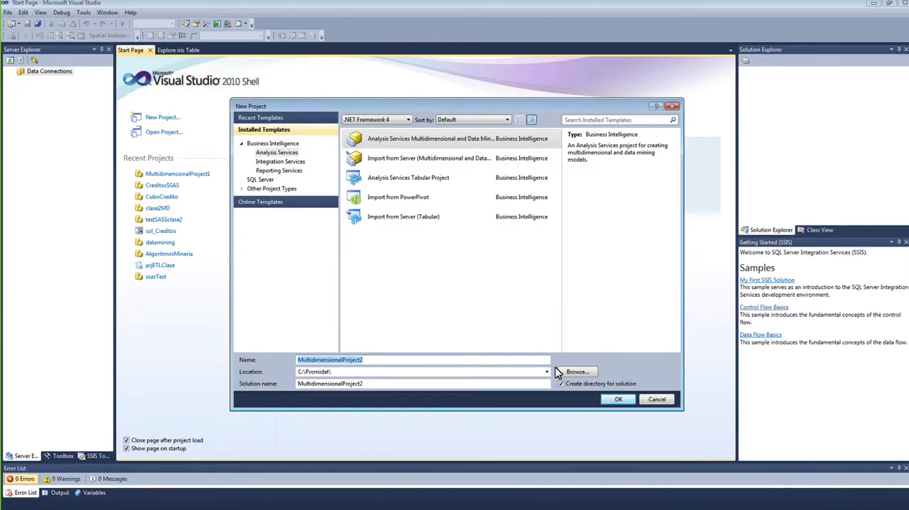
pyautogui.write('AlgMineriaDatos')
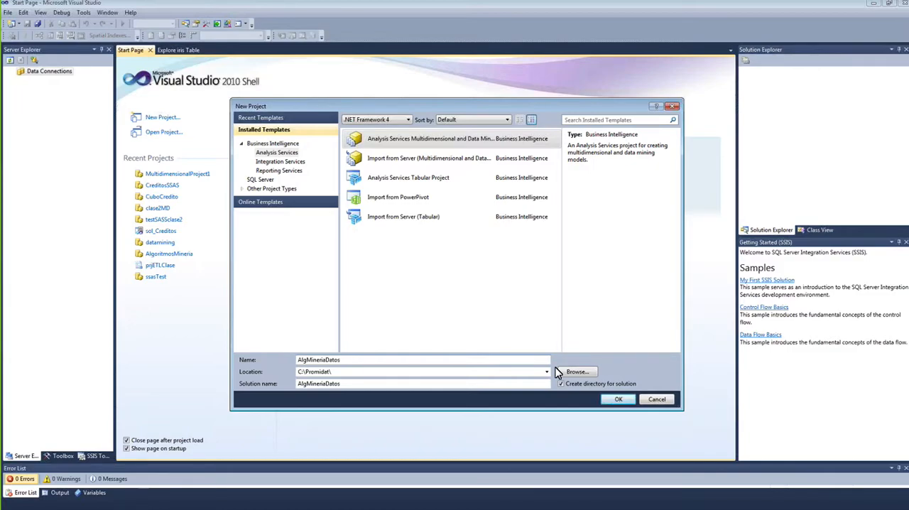
pyautogui.moveTo(345, 365); pyautogui.dragTo(279, 364)
pyautogui.click(621, 400)
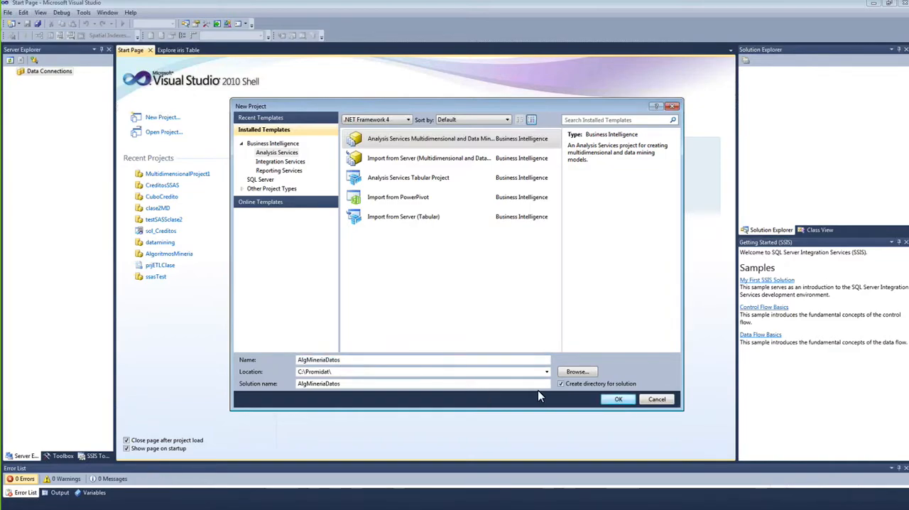
pyautogui.click(346, 373)
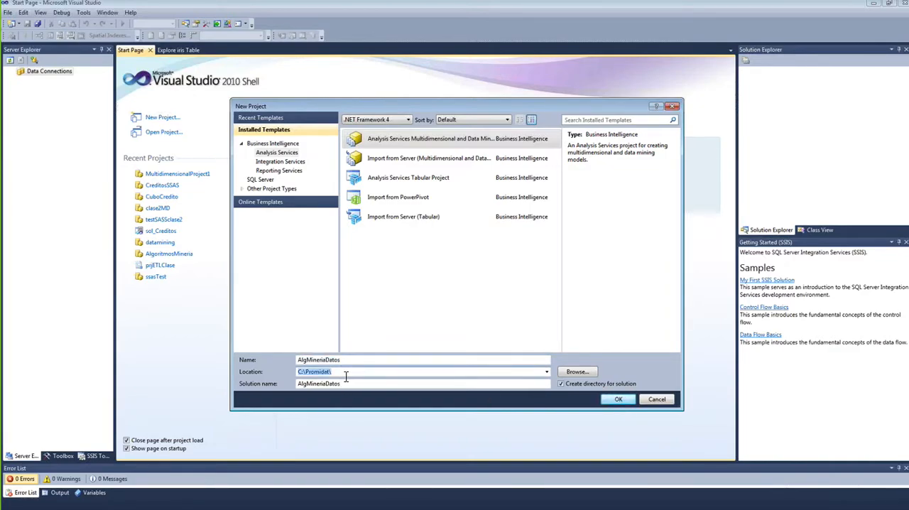
pyautogui.click(344, 360)
pyautogui.click(620, 400)
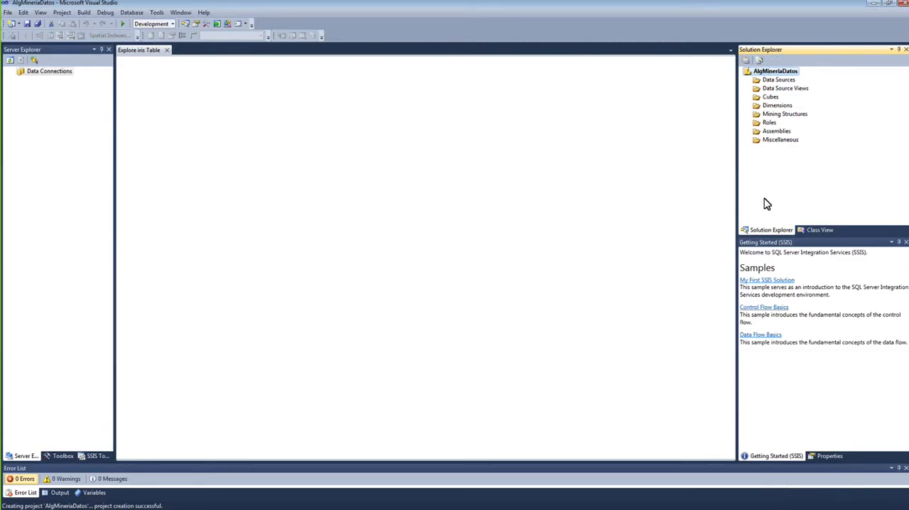
# Step: Examine the new project's Data Sources, Data Source Views, Cubes, Dimensions and Mining Structures folders and the available toolboxes
pyautogui.click(791, 89)
pyautogui.click(779, 98)
pyautogui.click(780, 106)
pyautogui.click(782, 115)
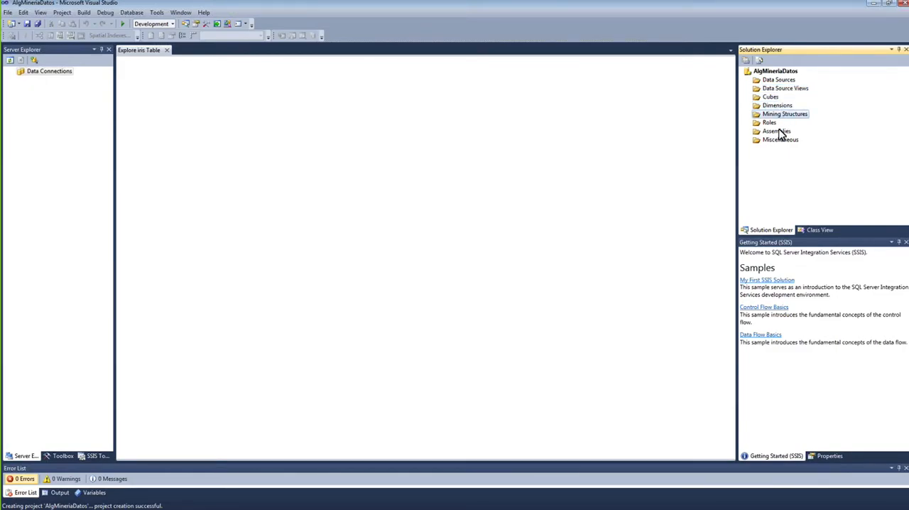
pyautogui.click(781, 80)
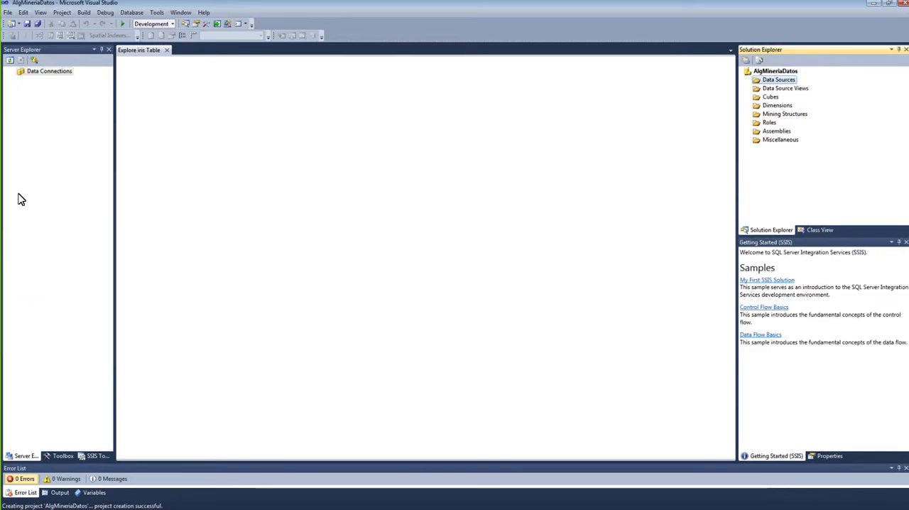
pyautogui.click(61, 456)
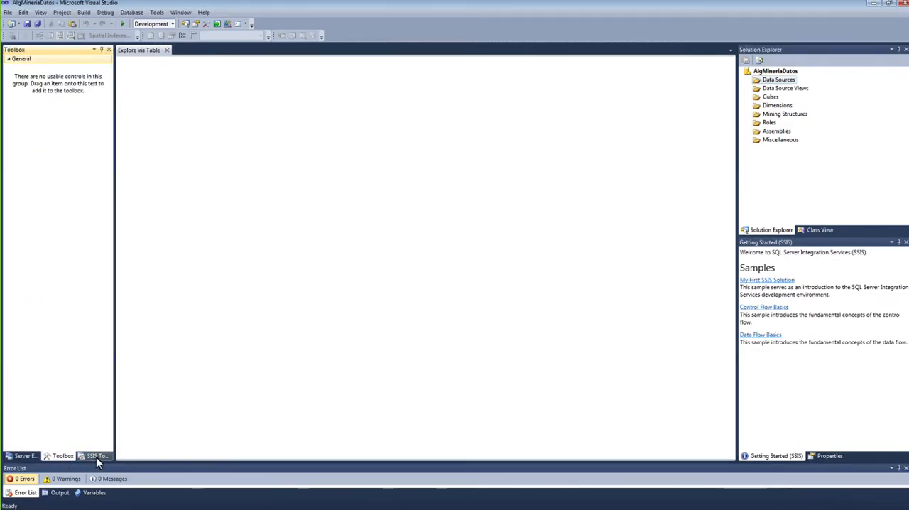
pyautogui.click(85, 456)
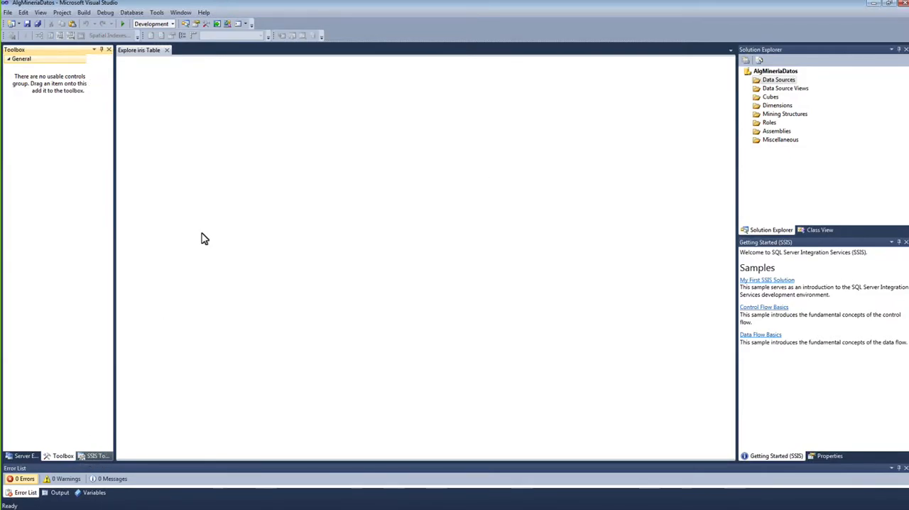
pyautogui.click(54, 458)
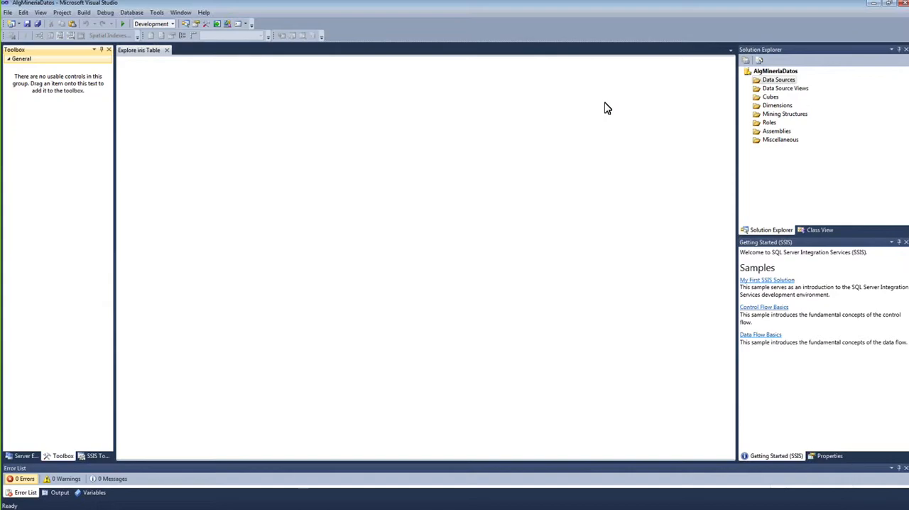
# Step: Start a new data source for the project and begin defining a new connection for it
pyautogui.rightClick(781, 83)
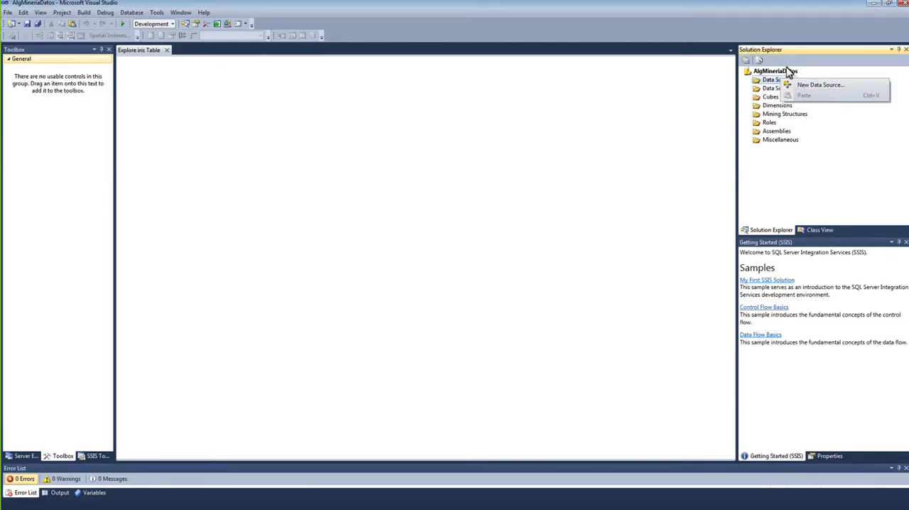
pyautogui.click(769, 79)
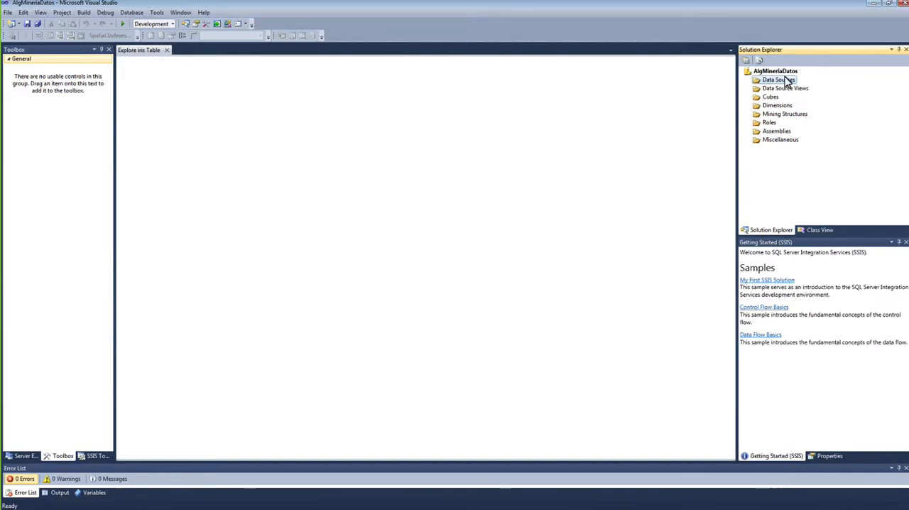
pyautogui.rightClick(792, 84)
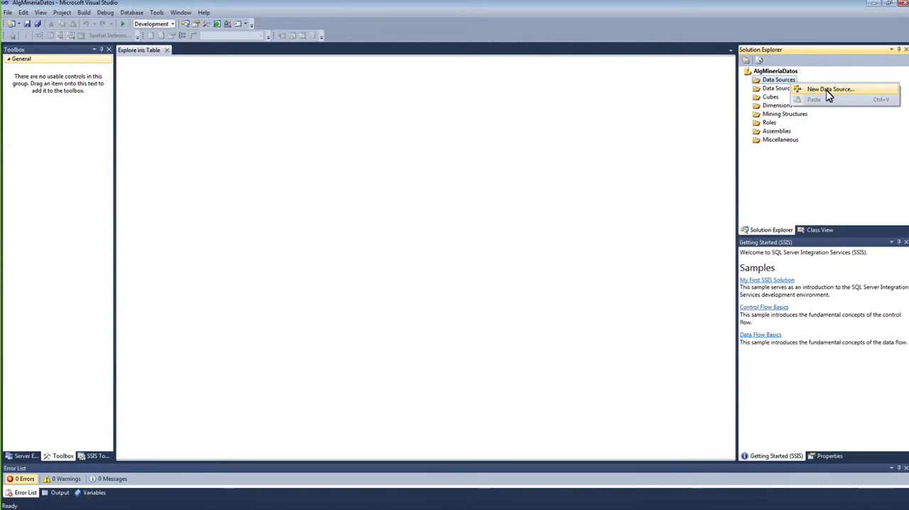
pyautogui.click(828, 91)
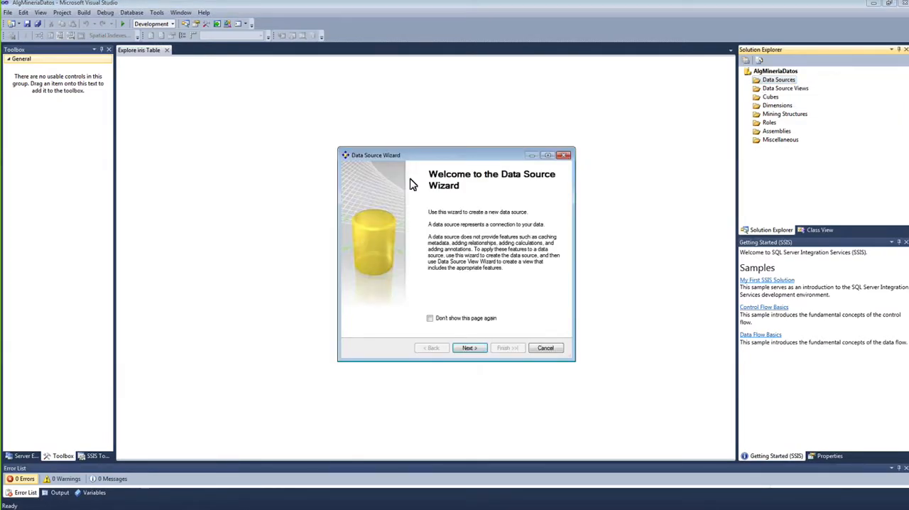
pyautogui.click(472, 350)
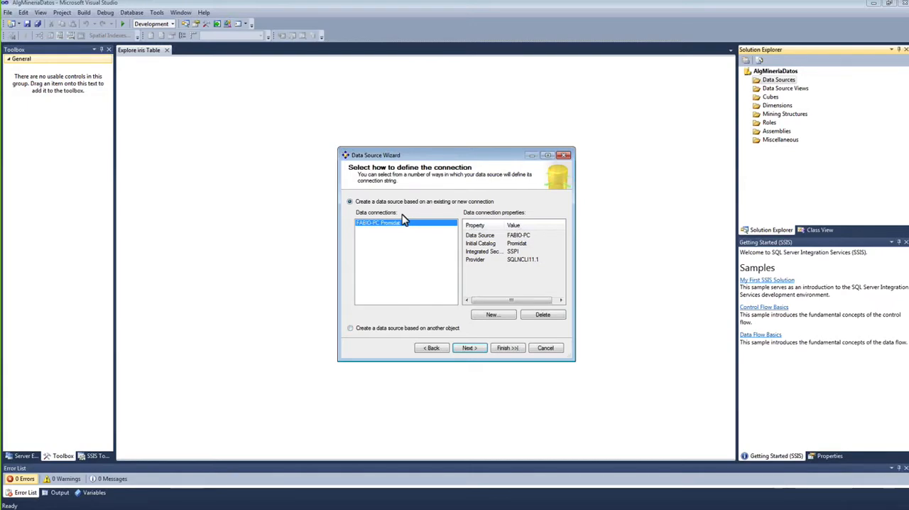
pyautogui.moveTo(434, 148); pyautogui.dragTo(433, 113)
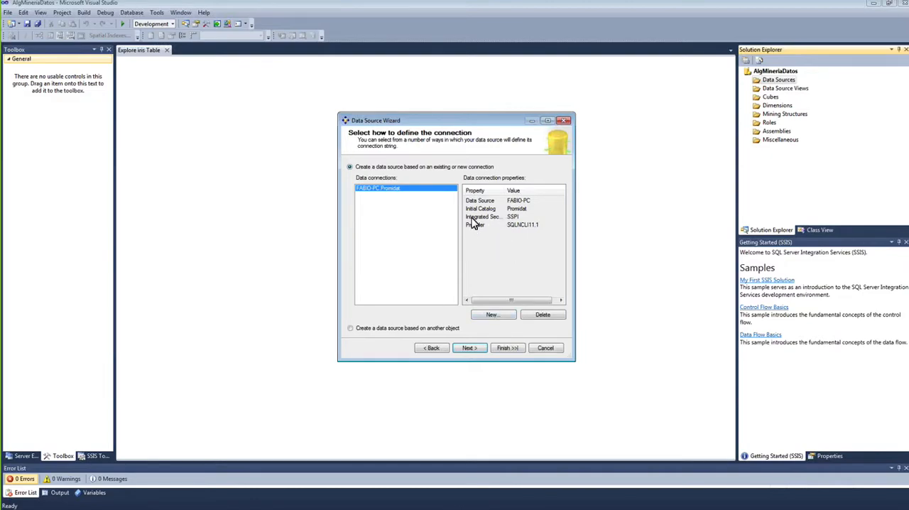
pyautogui.click(488, 314)
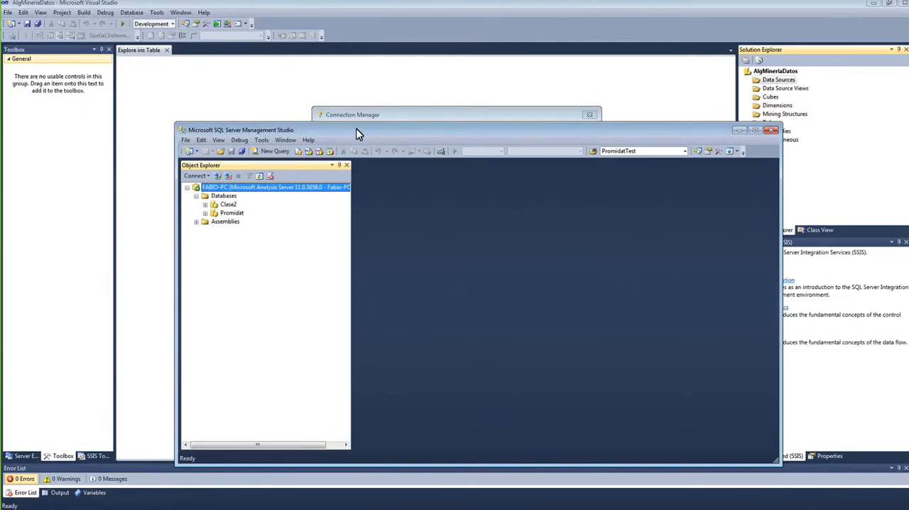
# Step: Copy the Database Engine server name from SQL Server Management Studio and paste it as the server name of the new Visual Studio connection
pyautogui.moveTo(356, 130); pyautogui.dragTo(178, 3)
pyautogui.click(29, 49)
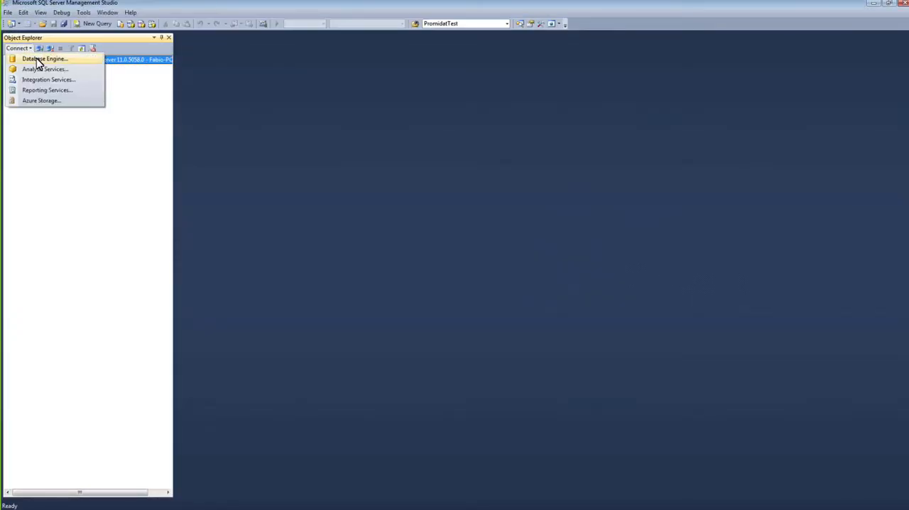
pyautogui.click(40, 58)
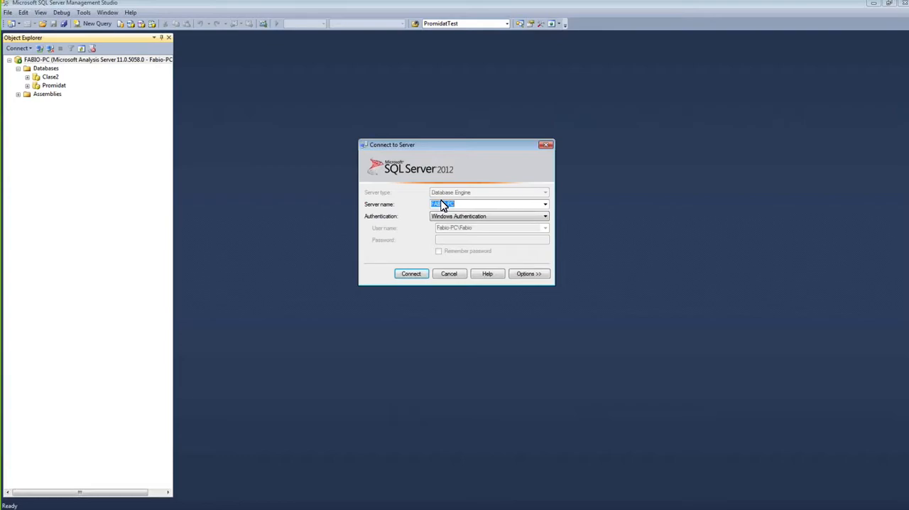
pyautogui.click(451, 276)
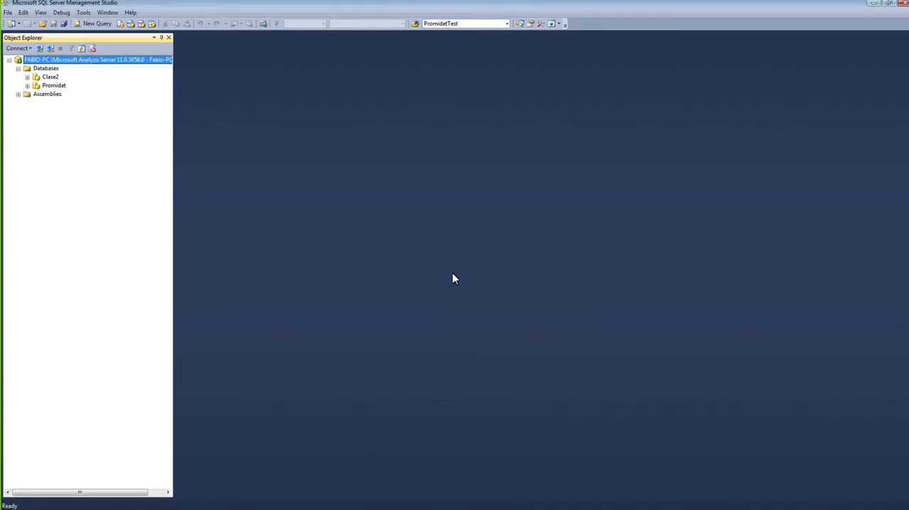
pyautogui.click(874, 4)
pyautogui.click(462, 169)
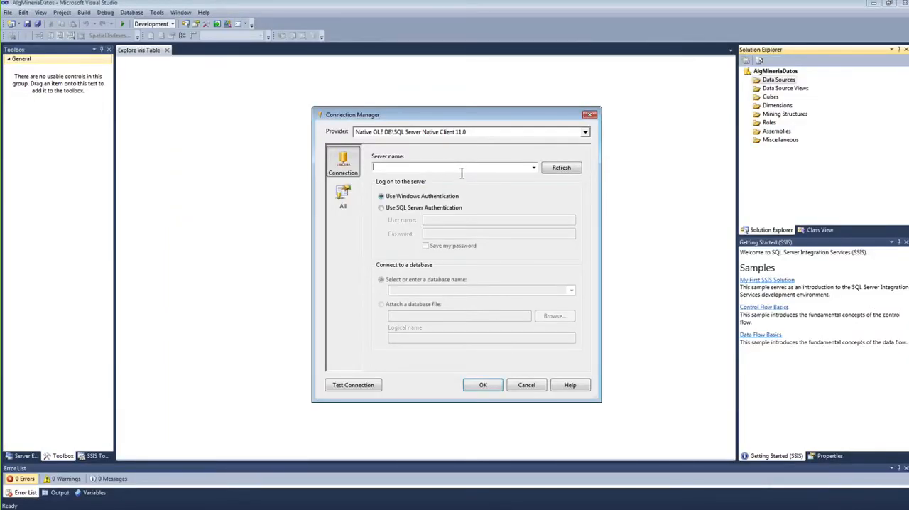
pyautogui.write('FABIO-PC')
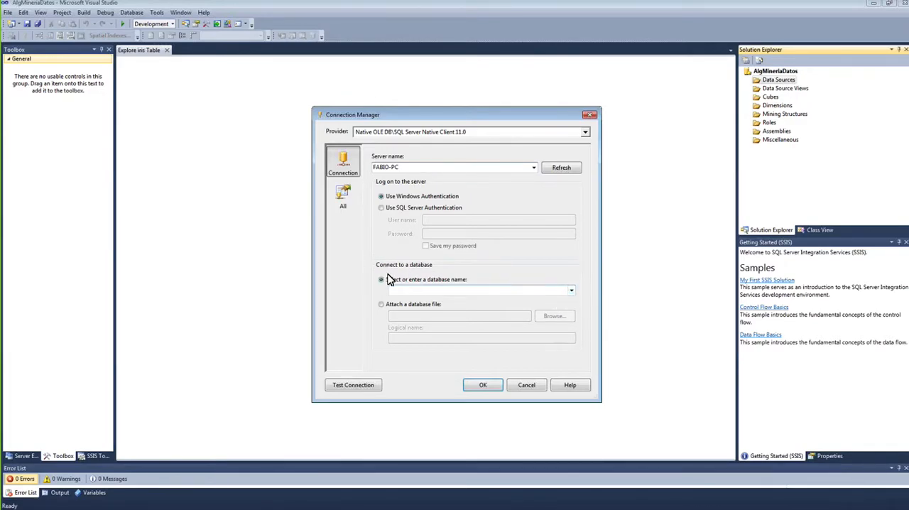
# Step: Choose the Promidat database for the connection, test the connection and accept its settings
pyautogui.click(573, 292)
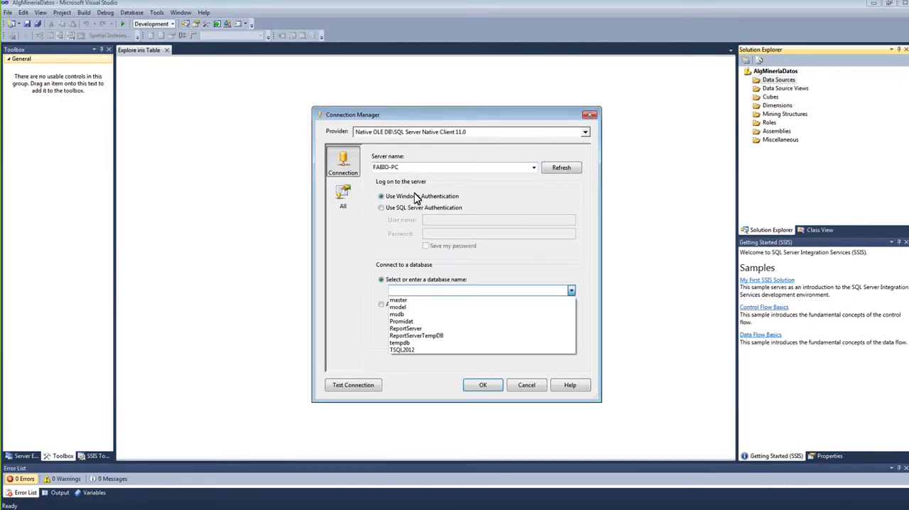
pyautogui.click(428, 323)
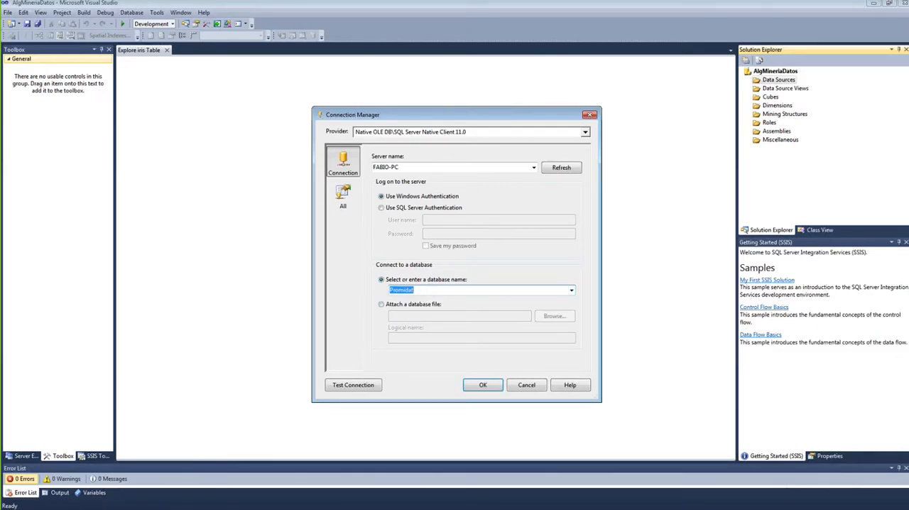
pyautogui.click(371, 385)
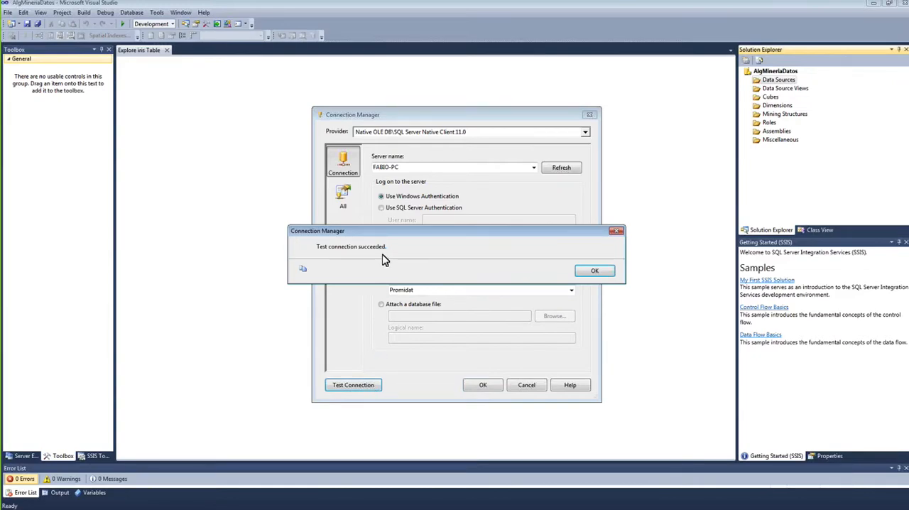
pyautogui.click(589, 270)
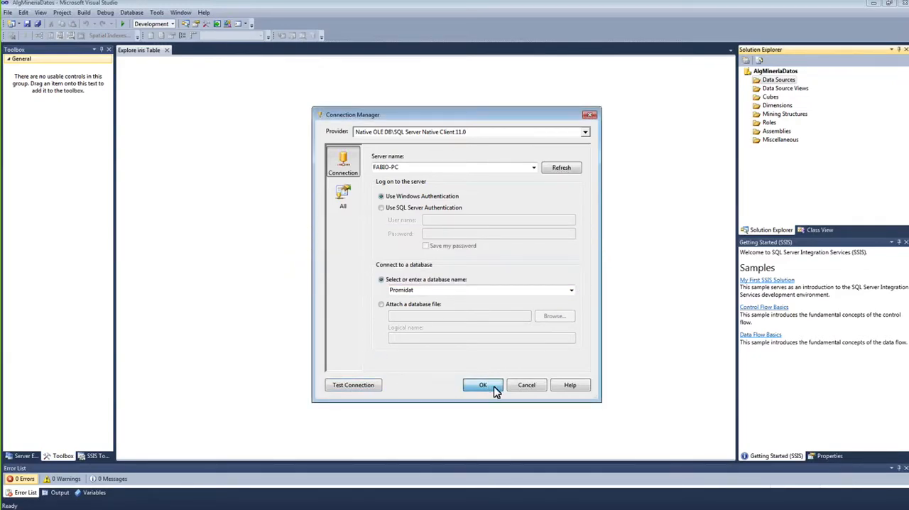
pyautogui.click(483, 385)
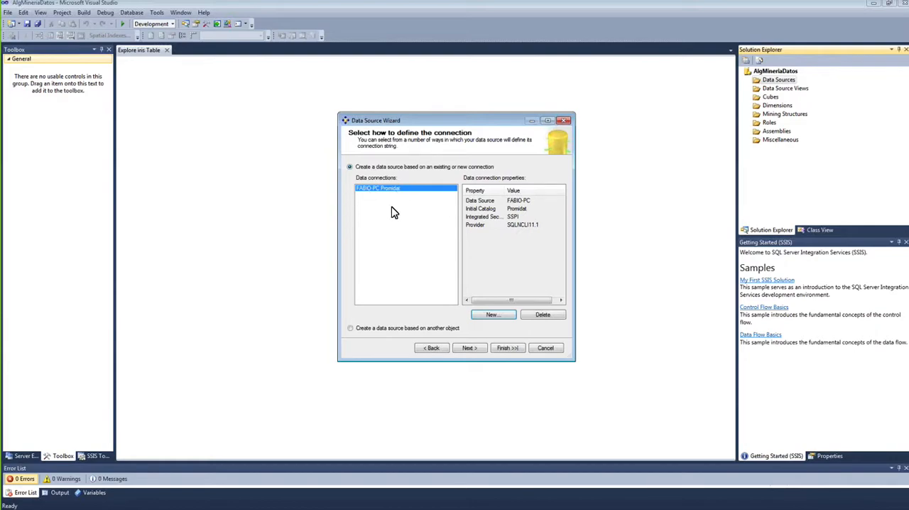
# Step: Set the data source's impersonation to the service account and create it with the name PromidatDS
pyautogui.click(470, 348)
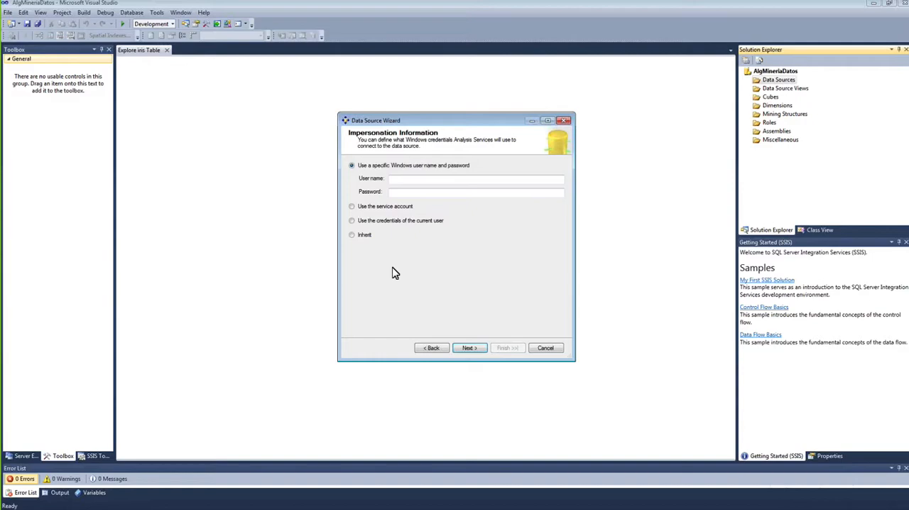
pyautogui.click(380, 207)
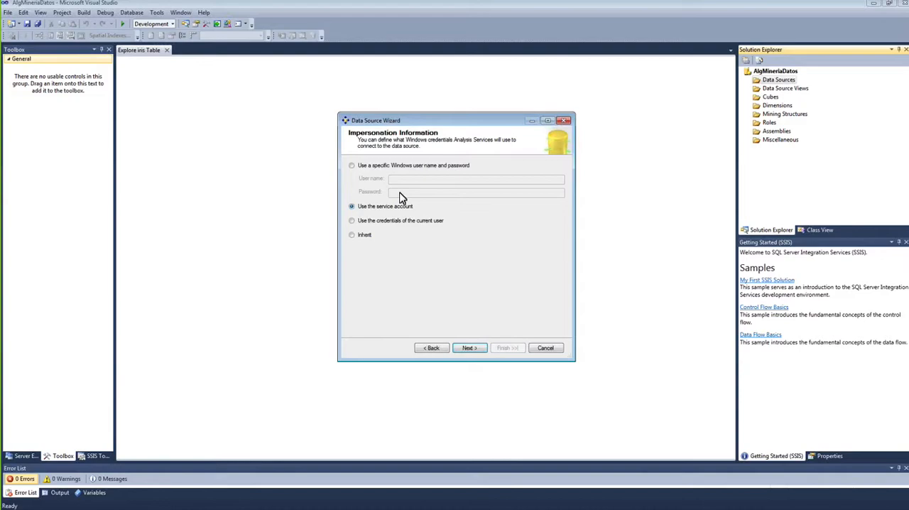
pyautogui.click(468, 347)
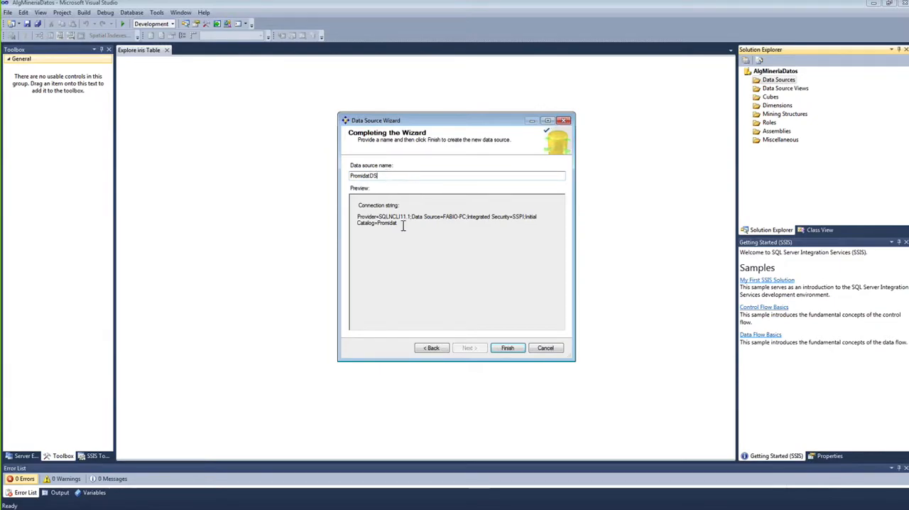
pyautogui.click(508, 349)
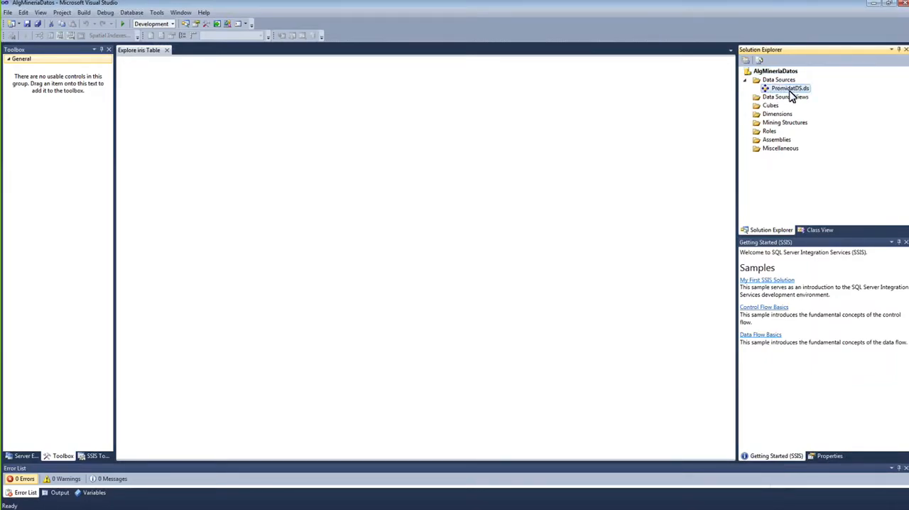
# Step: Review the PromidatDS data source's connection string and impersonation settings, and leave its designer without saving changes
pyautogui.doubleClick(789, 90)
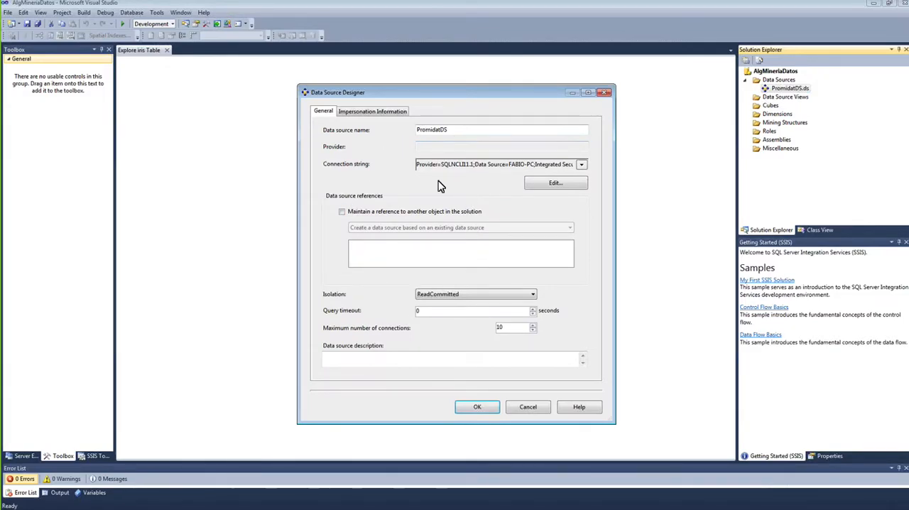
pyautogui.moveTo(452, 164); pyautogui.dragTo(579, 168)
pyautogui.click(389, 112)
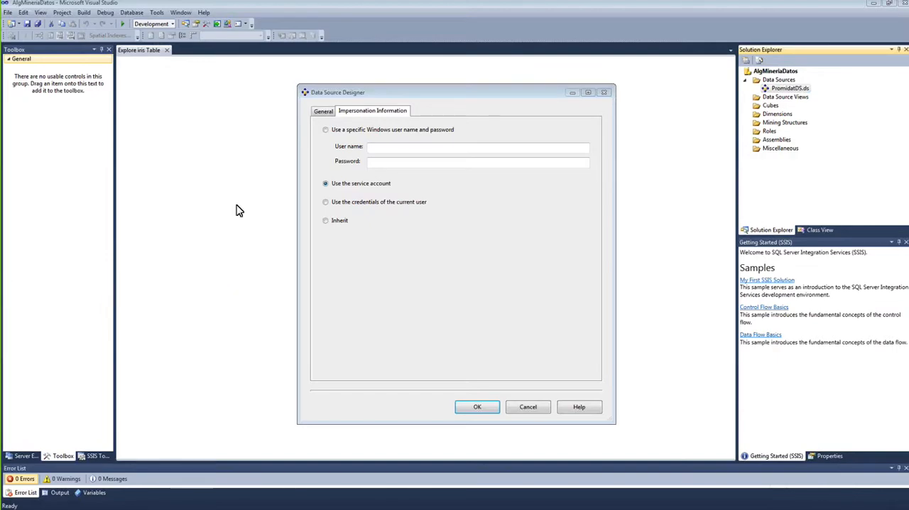
pyautogui.click(528, 408)
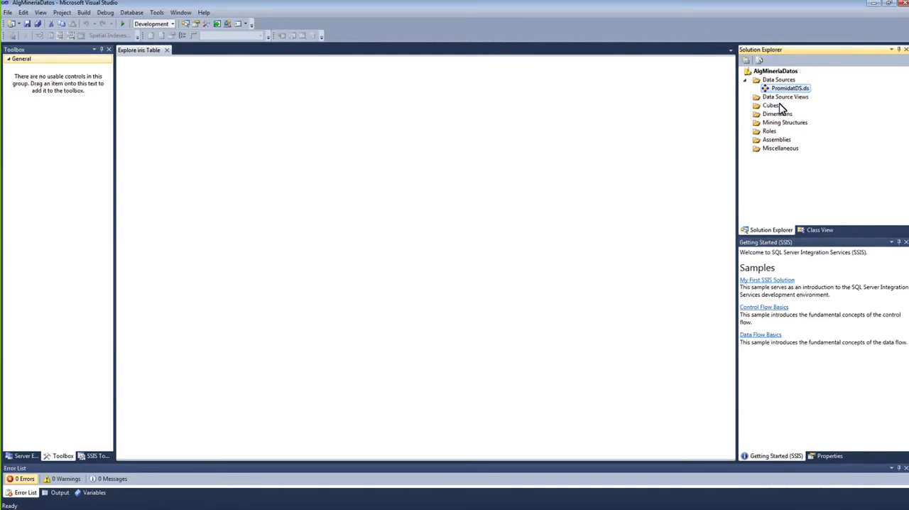
# Step: Start a new data source view based on the PromidatDS data source and enlarge the table selection page
pyautogui.click(776, 99)
pyautogui.rightClick(778, 103)
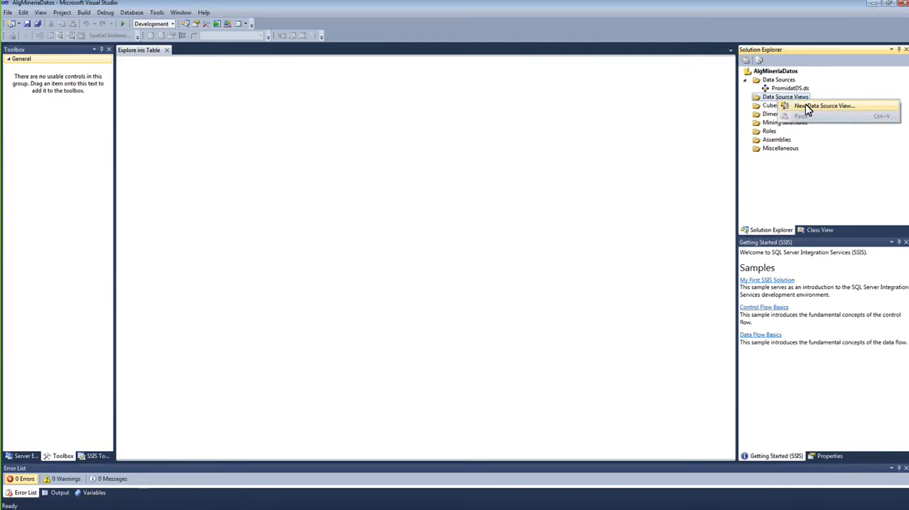
pyautogui.click(806, 108)
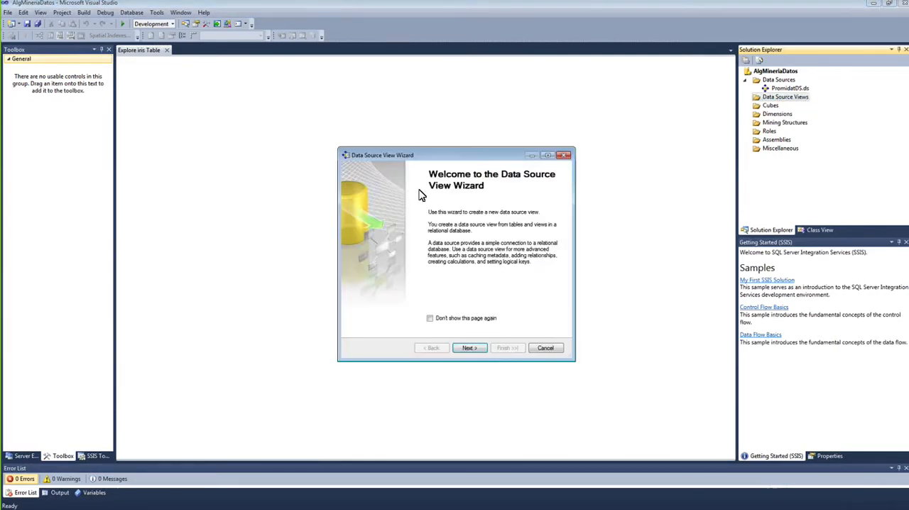
pyautogui.click(470, 348)
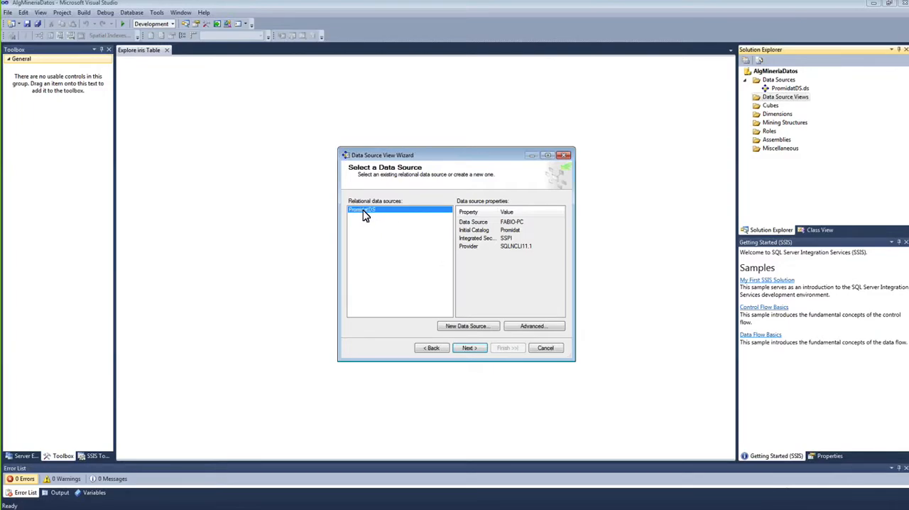
pyautogui.click(470, 351)
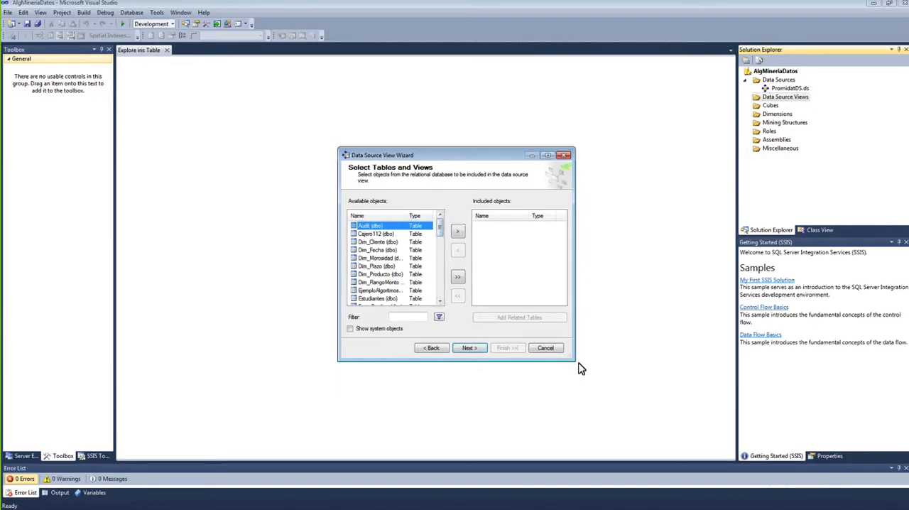
pyautogui.moveTo(574, 361); pyautogui.dragTo(642, 361)
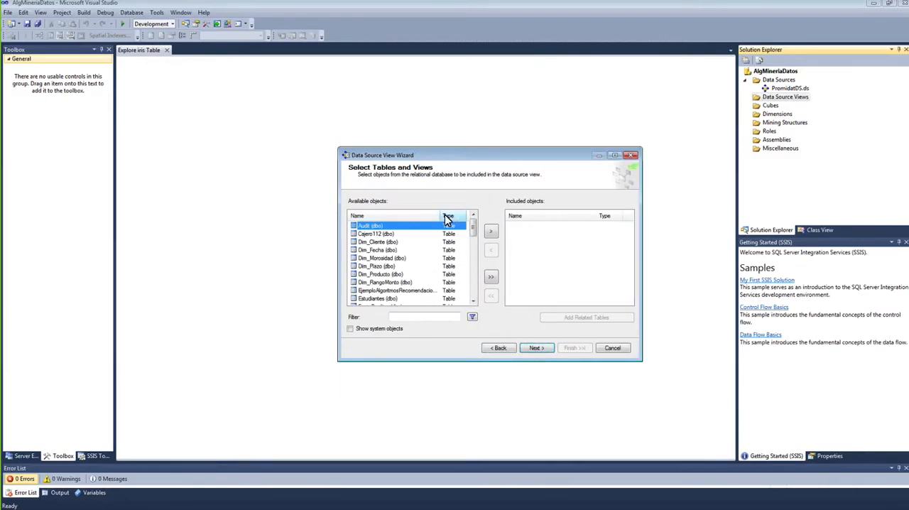
pyautogui.moveTo(442, 216); pyautogui.dragTo(432, 216)
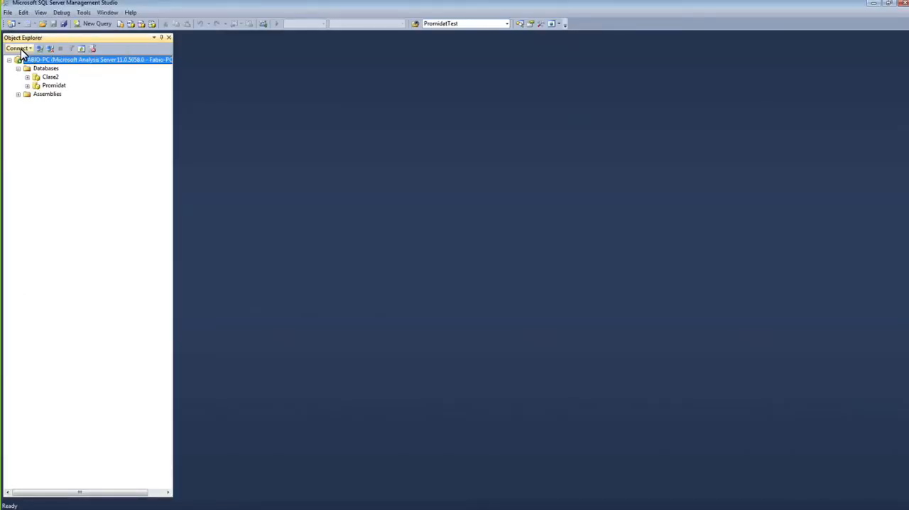
# Step: Switch to SQL Server Management Studio and examine the tables of the Promidat database on the Database Engine server
pyautogui.click(21, 49)
pyautogui.click(43, 59)
pyautogui.click(411, 275)
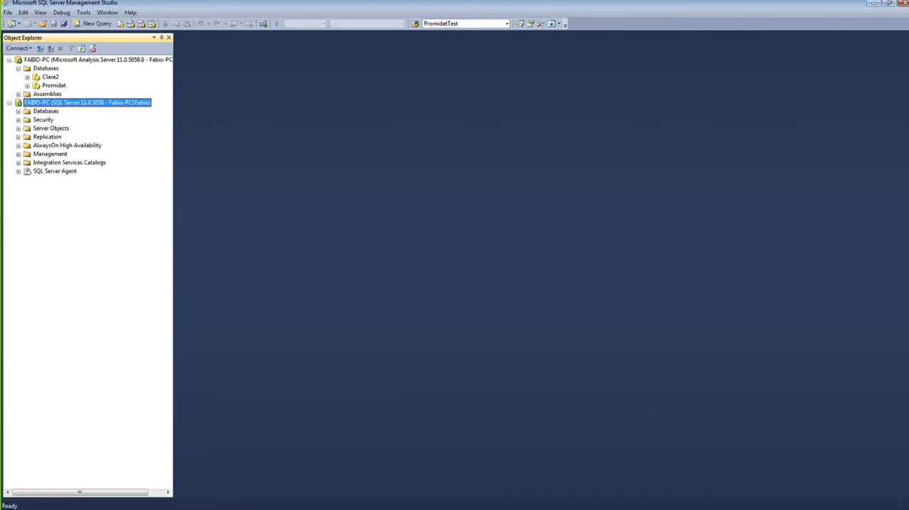
pyautogui.click(18, 111)
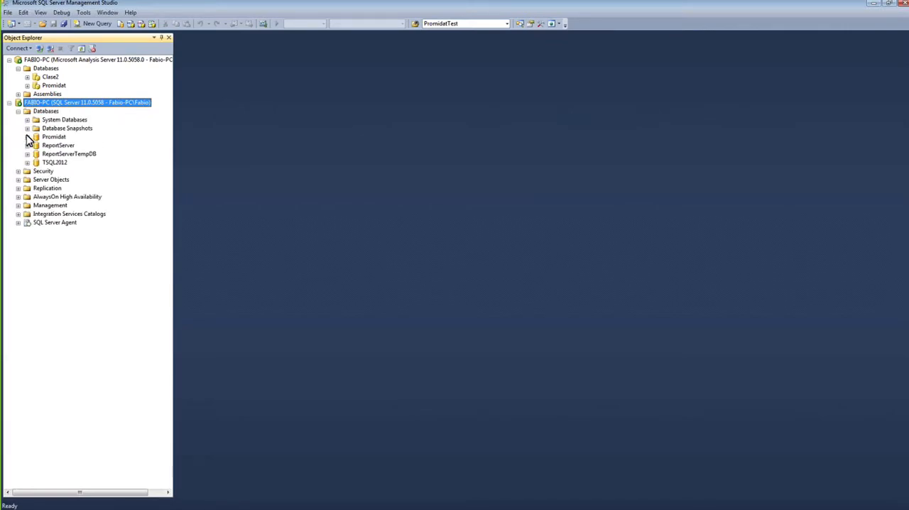
pyautogui.click(27, 136)
pyautogui.click(37, 154)
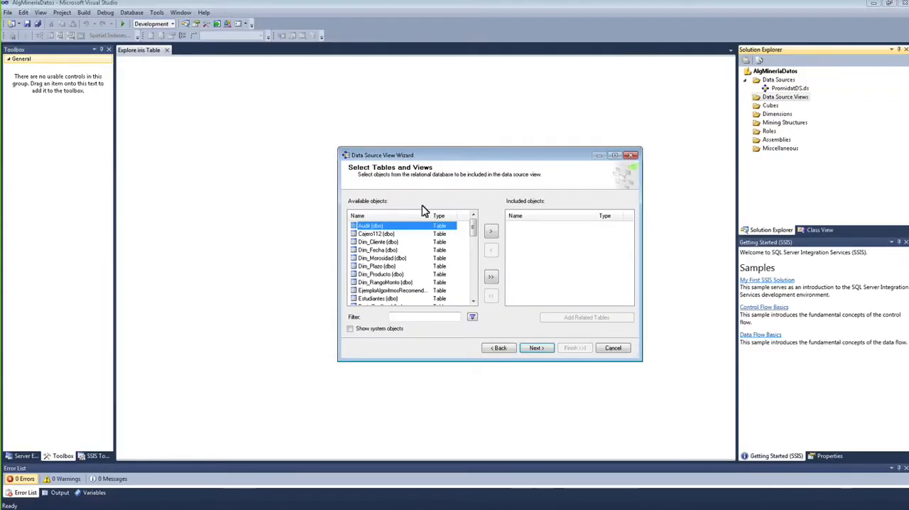
# Step: Back in Visual Studio, include the iris, Estudiantes, MuestraAprendizajeCredito2500 and MuestraTestCredito2500 tables in the data source view
pyautogui.moveTo(476, 232); pyautogui.dragTo(478, 247)
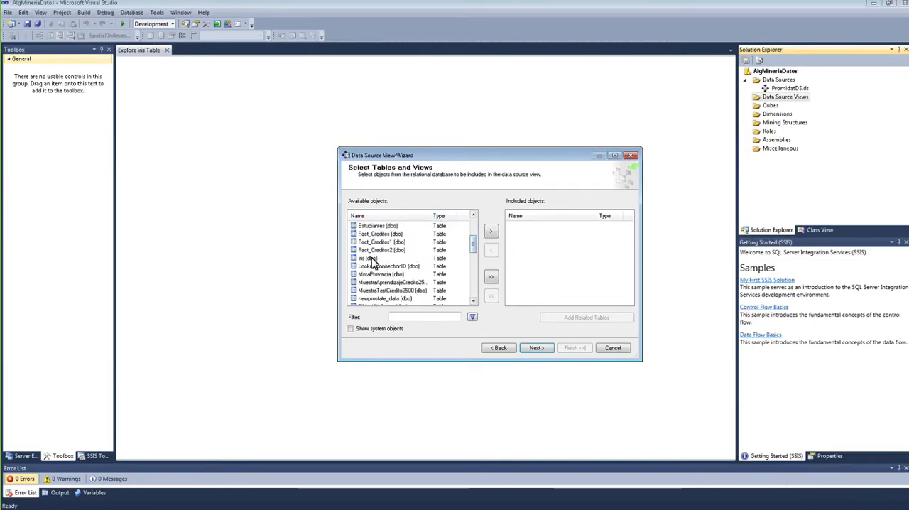
pyautogui.click(412, 259)
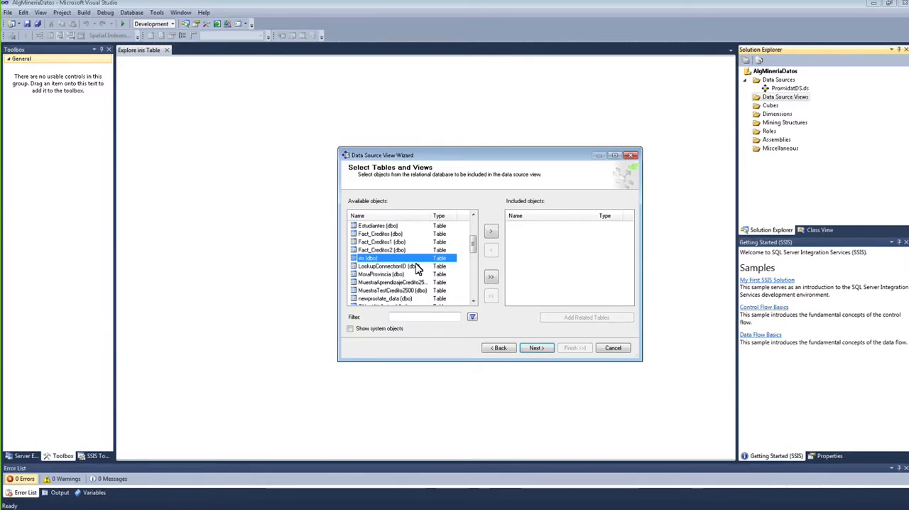
pyautogui.click(492, 233)
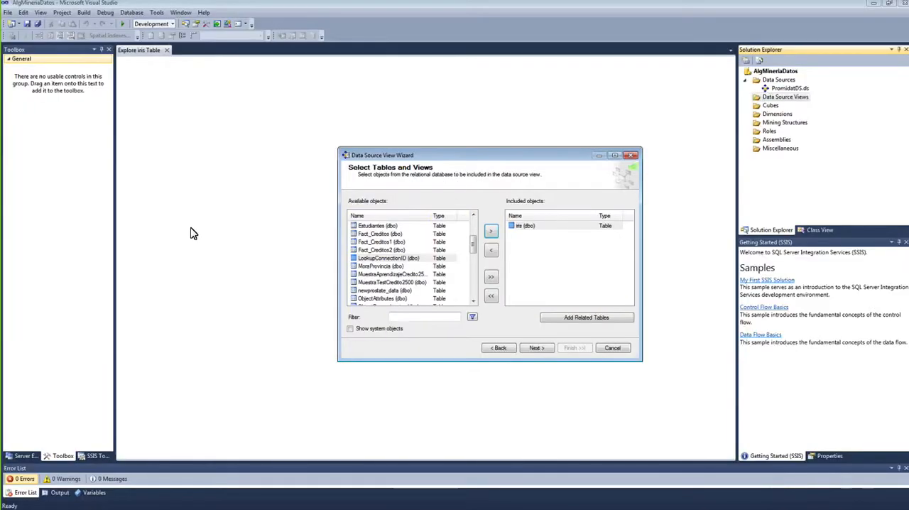
pyautogui.click(383, 226)
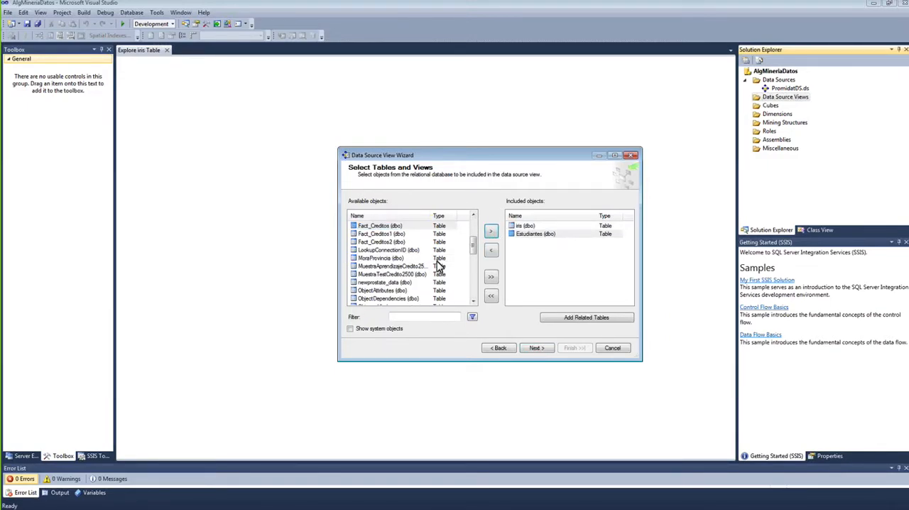
pyautogui.click(403, 267)
pyautogui.click(491, 231)
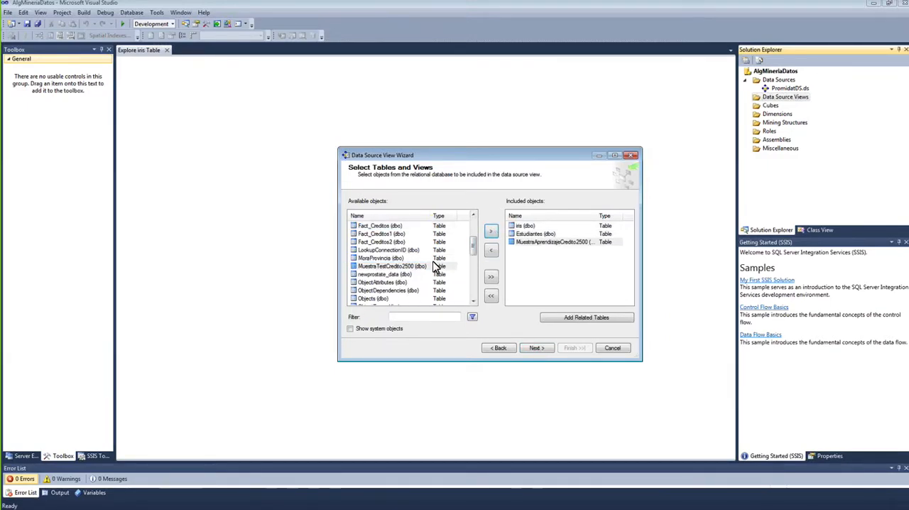
pyautogui.click(421, 268)
pyautogui.click(491, 232)
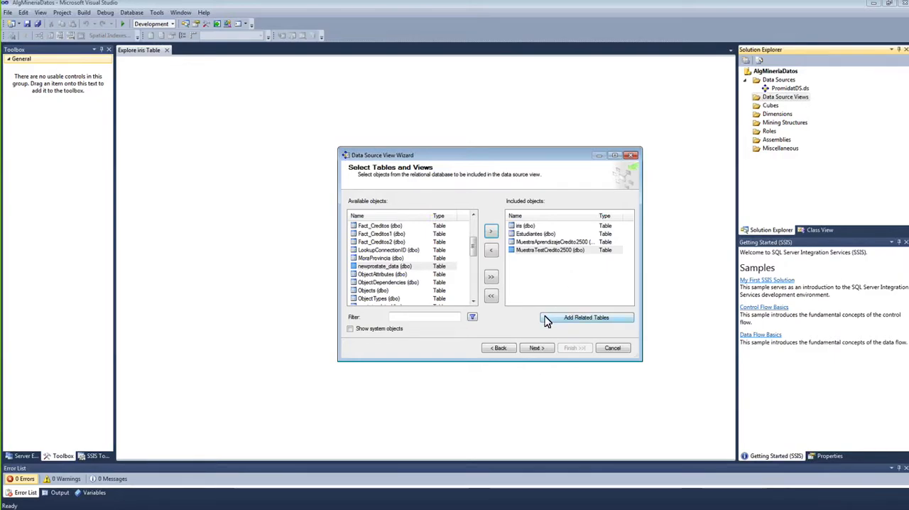
# Step: Name the data source view PromidatDSV and finish creating it
pyautogui.click(539, 351)
pyautogui.click(398, 213)
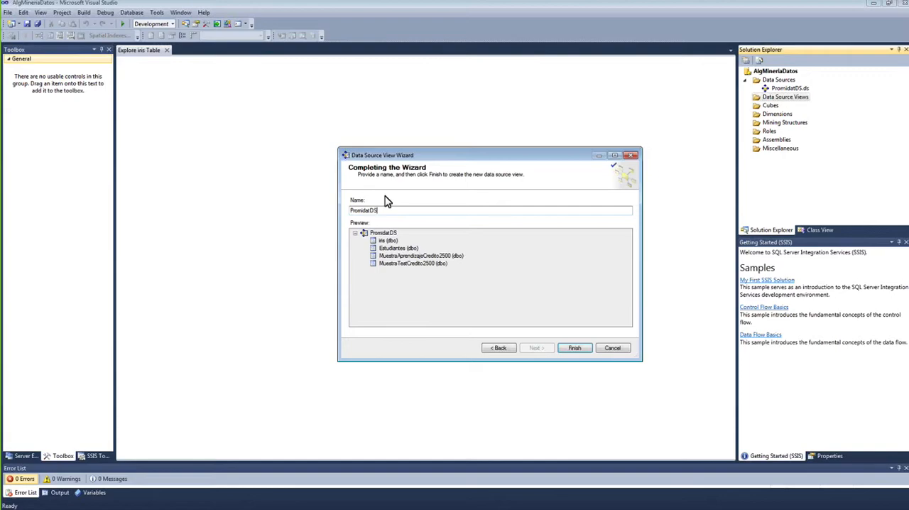
pyautogui.write('V')
pyautogui.click(575, 348)
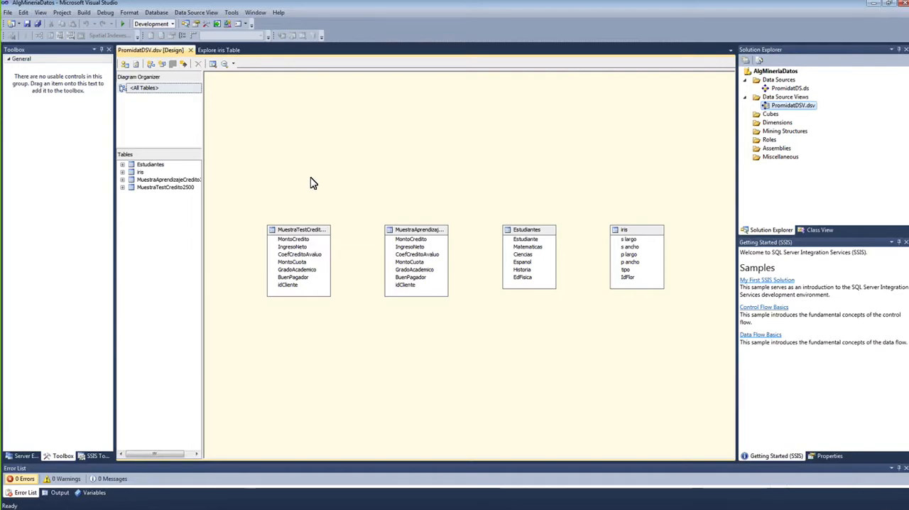
# Step: Examine the four tables in the view's diagram, explore the iris table's data and close the data view
pyautogui.click(316, 237)
pyautogui.click(431, 238)
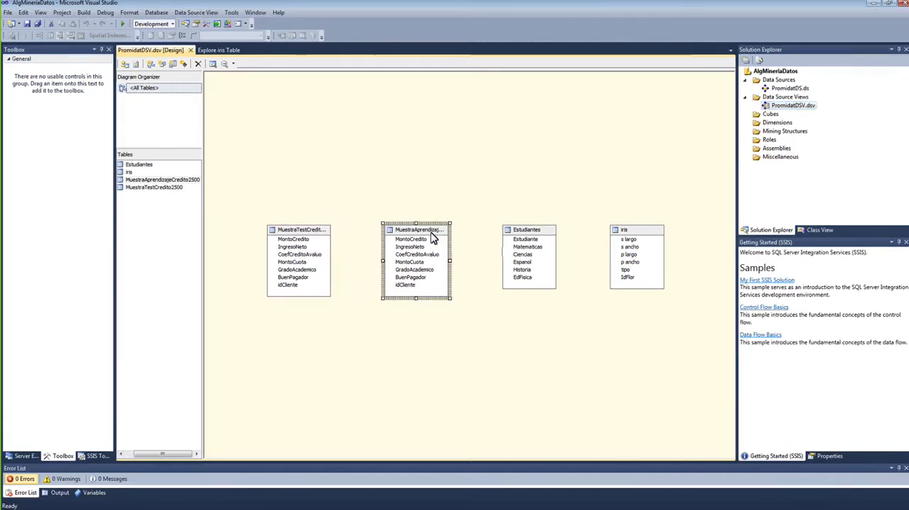
pyautogui.click(529, 236)
pyautogui.click(628, 235)
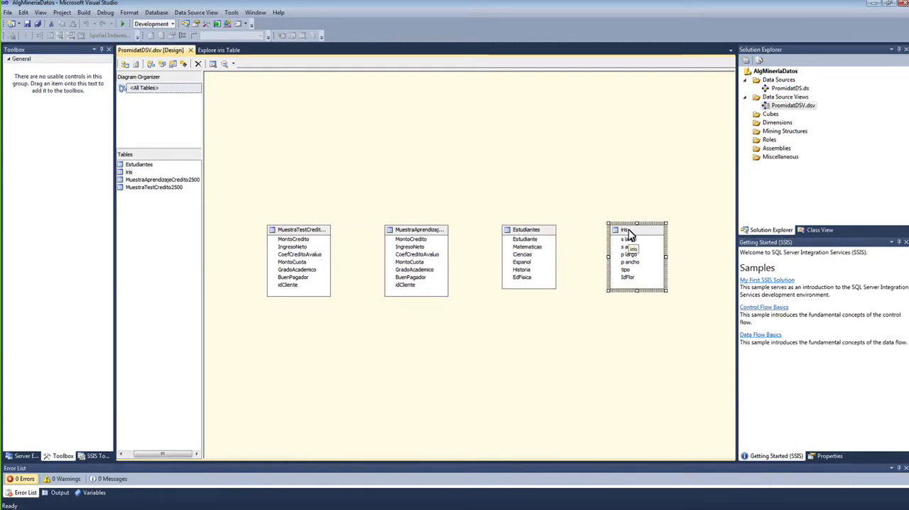
pyautogui.rightClick(629, 239)
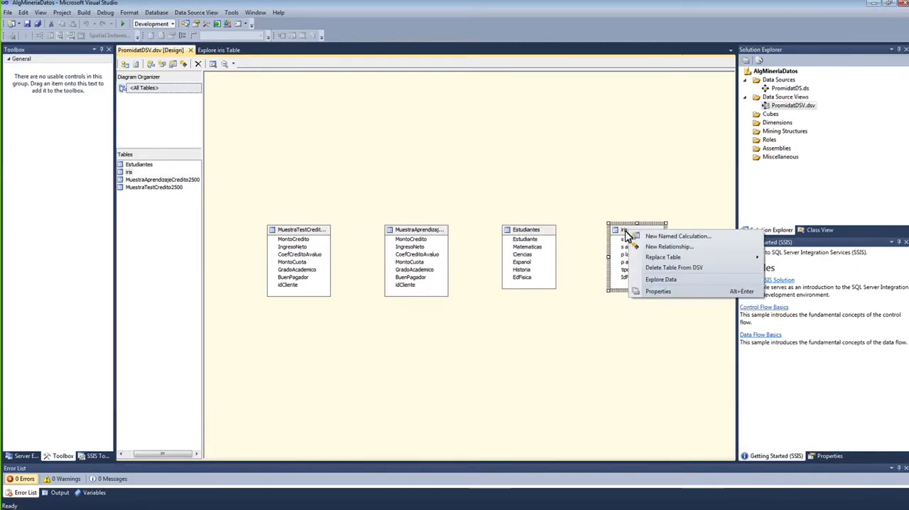
pyautogui.click(661, 279)
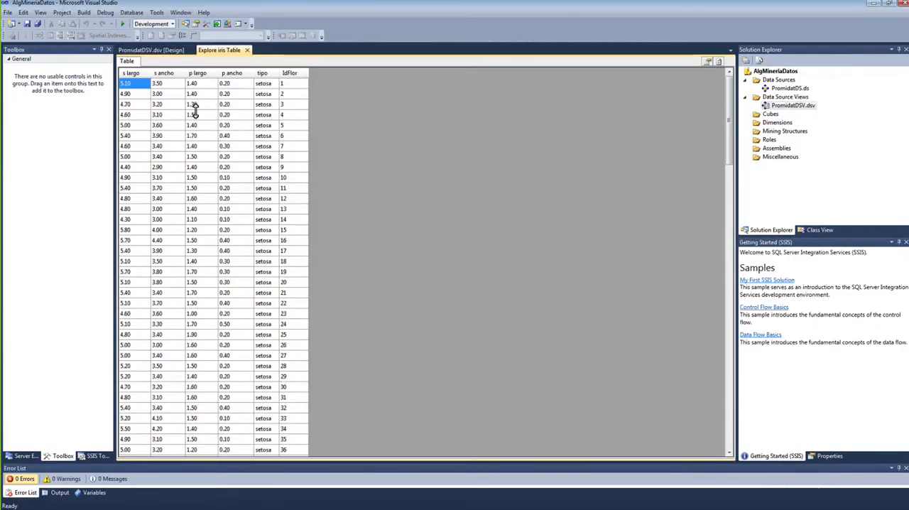
pyautogui.click(268, 75)
pyautogui.scroll(-10, 209, 143)
pyautogui.scroll(10, 210, 144)
pyautogui.moveTo(729, 138); pyautogui.dragTo(632, 132)
pyautogui.click(248, 49)
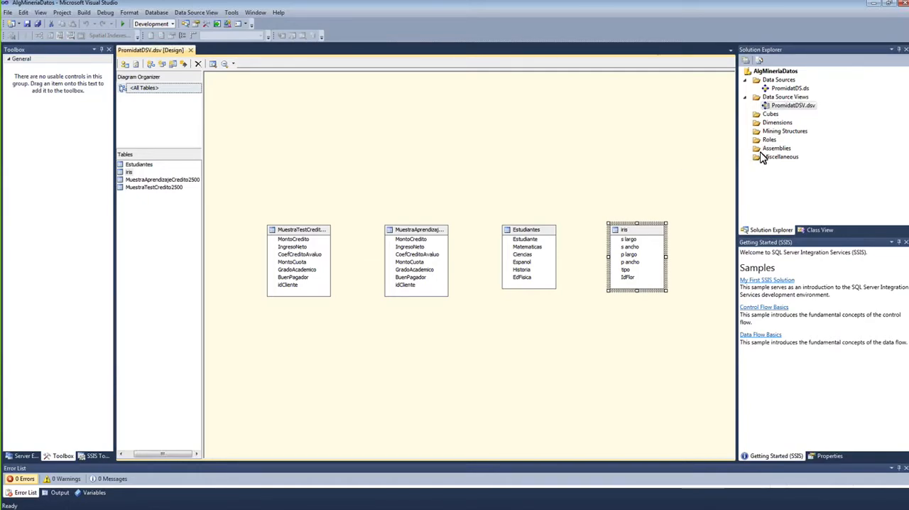
# Step: Start a new mining structure defined from an existing relational database or data warehouse
pyautogui.click(785, 134)
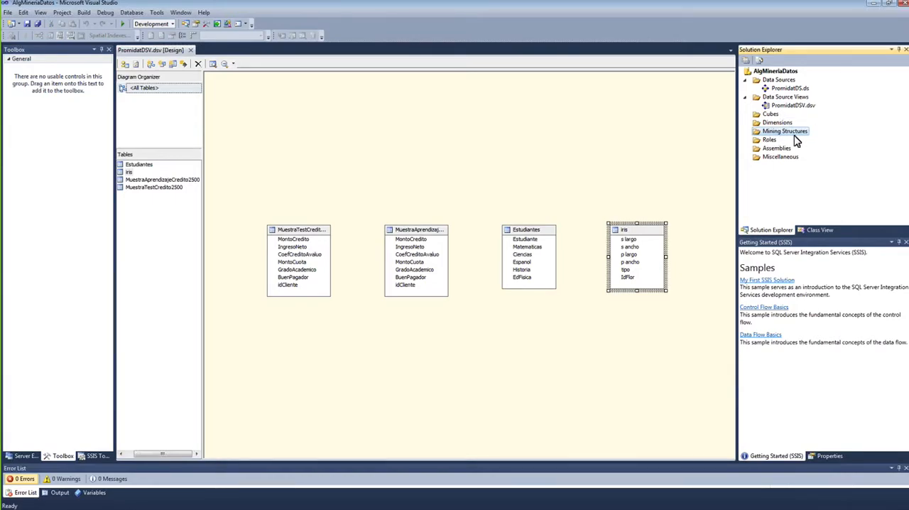
pyautogui.rightClick(793, 135)
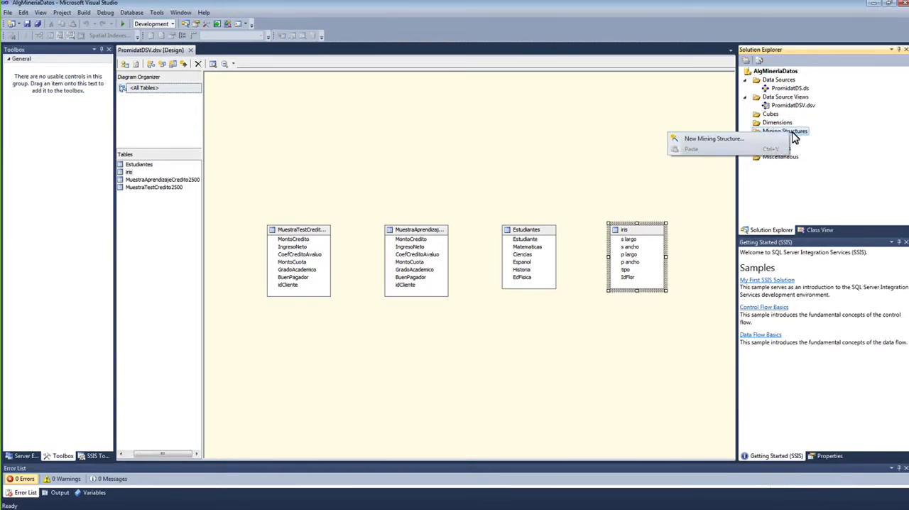
pyautogui.click(736, 140)
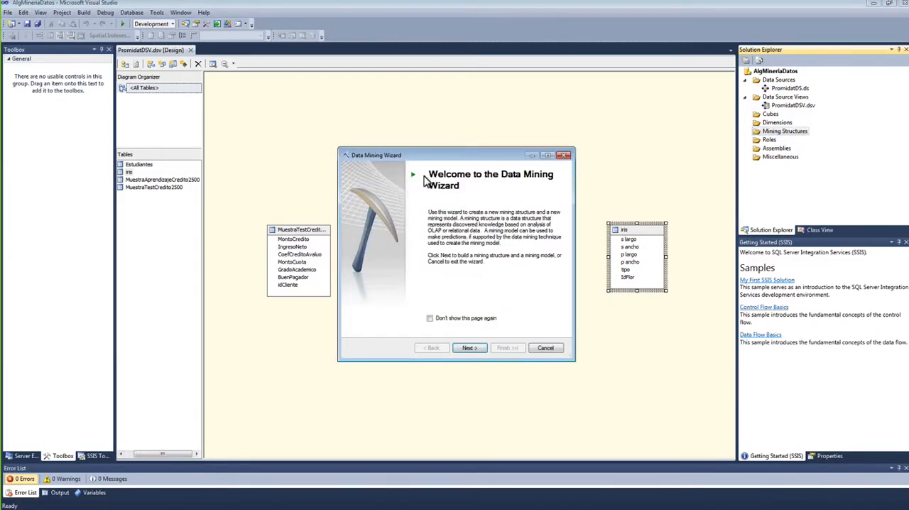
pyautogui.click(472, 322)
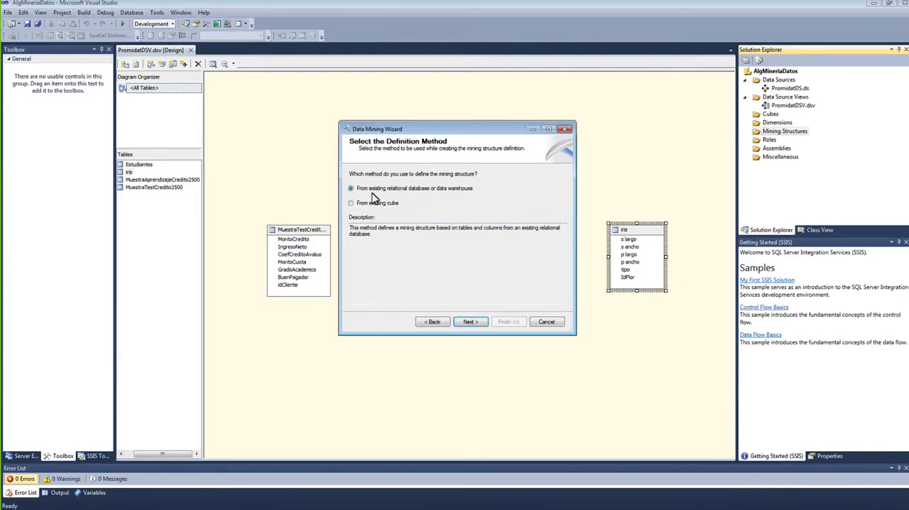
pyautogui.click(470, 322)
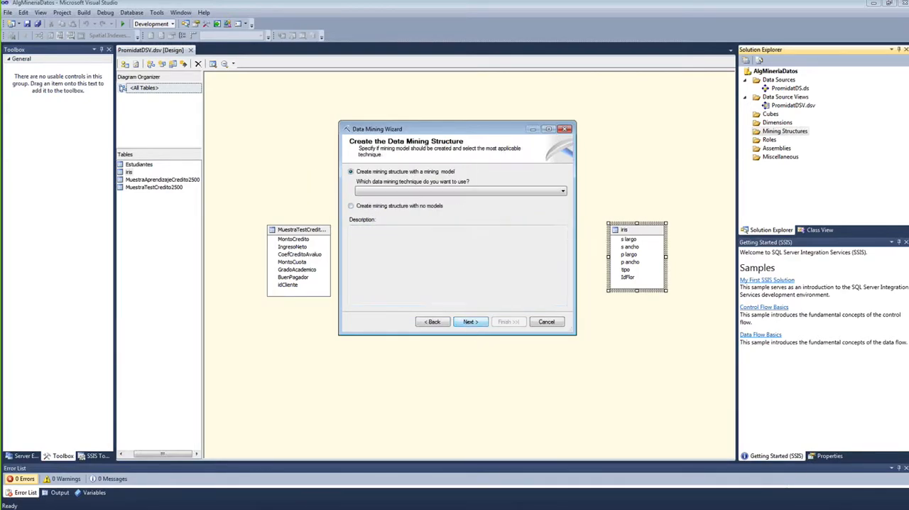
# Step: Examine the available data mining techniques and the choice between creating the structure with a mining model or with no models
pyautogui.click(398, 194)
pyautogui.click(398, 193)
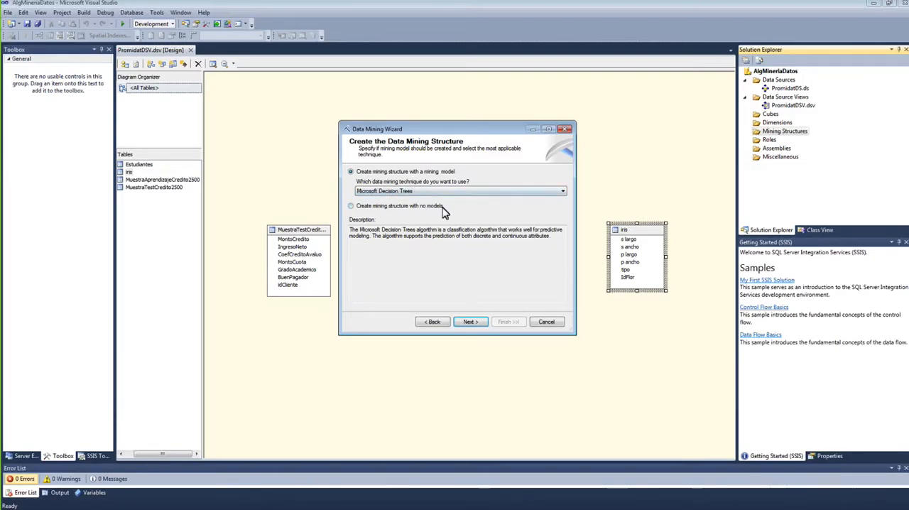
pyautogui.click(403, 206)
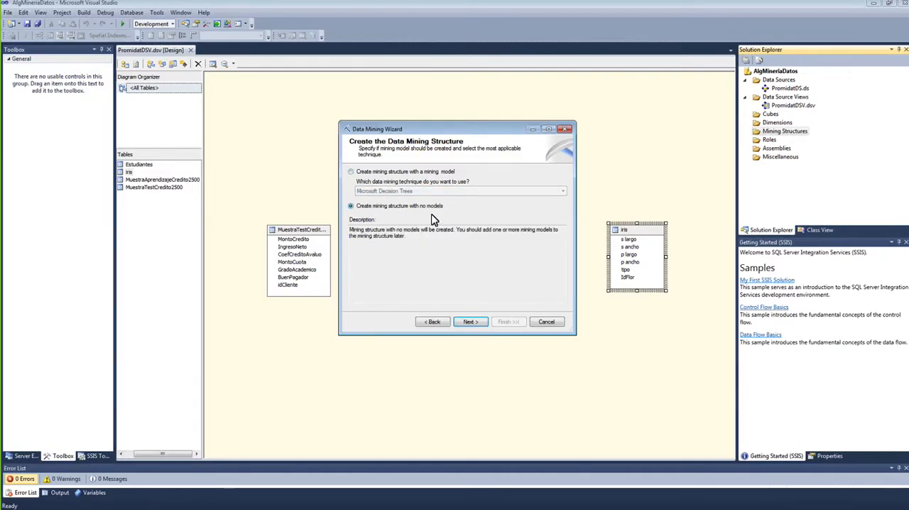
pyautogui.click(375, 172)
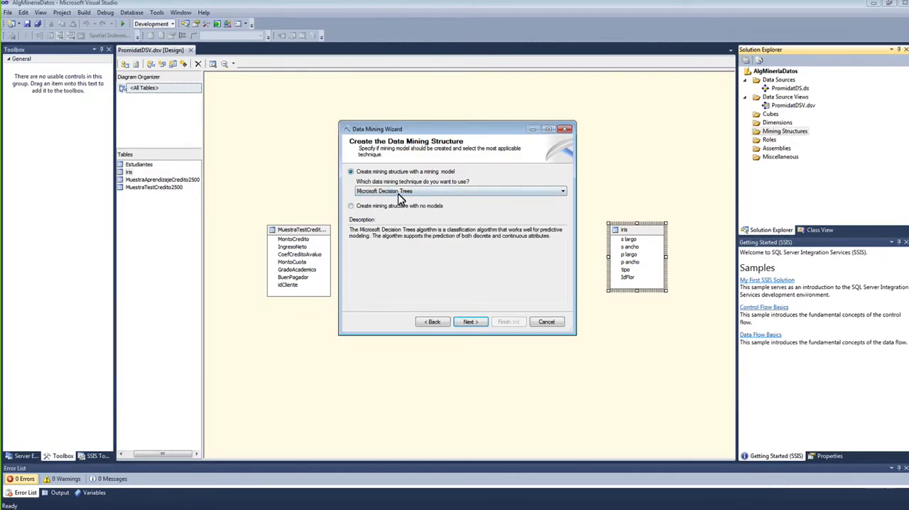
pyautogui.click(411, 192)
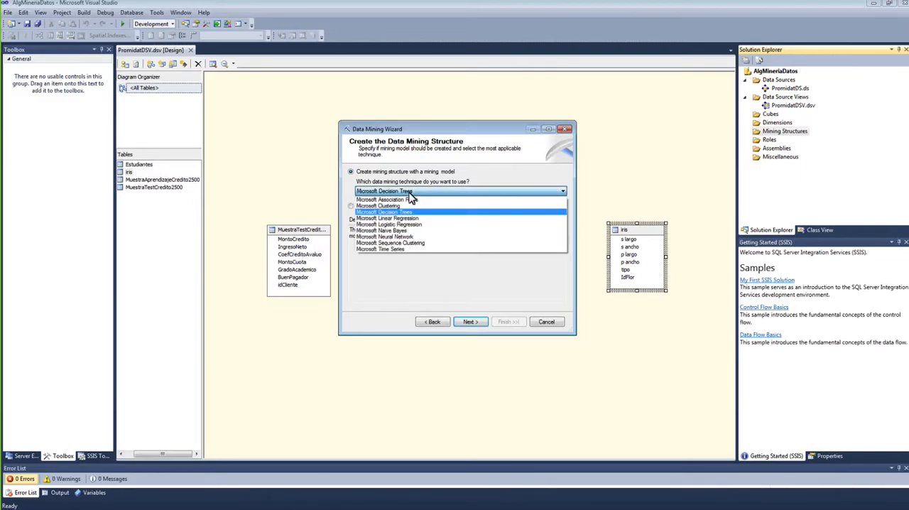
pyautogui.click(412, 190)
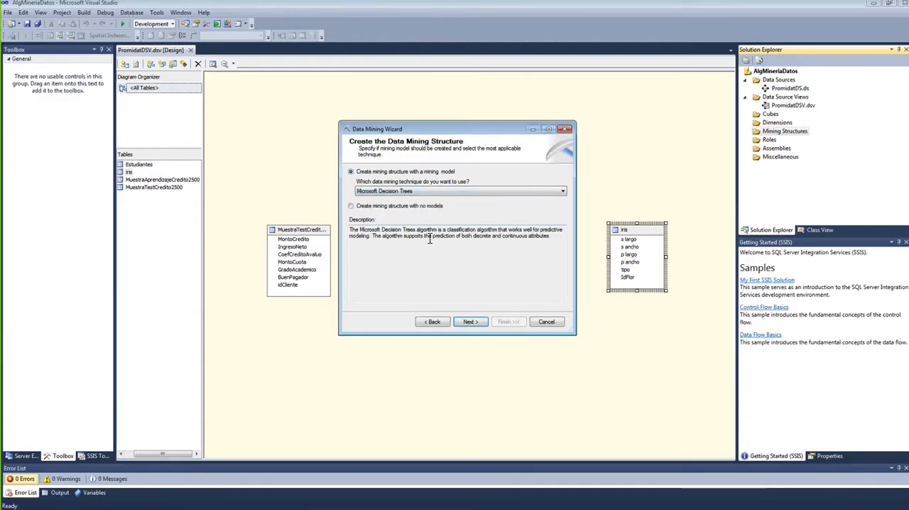
# Step: Choose to create the mining structure with no models and use PromidatDSV as its data source view
pyautogui.click(393, 208)
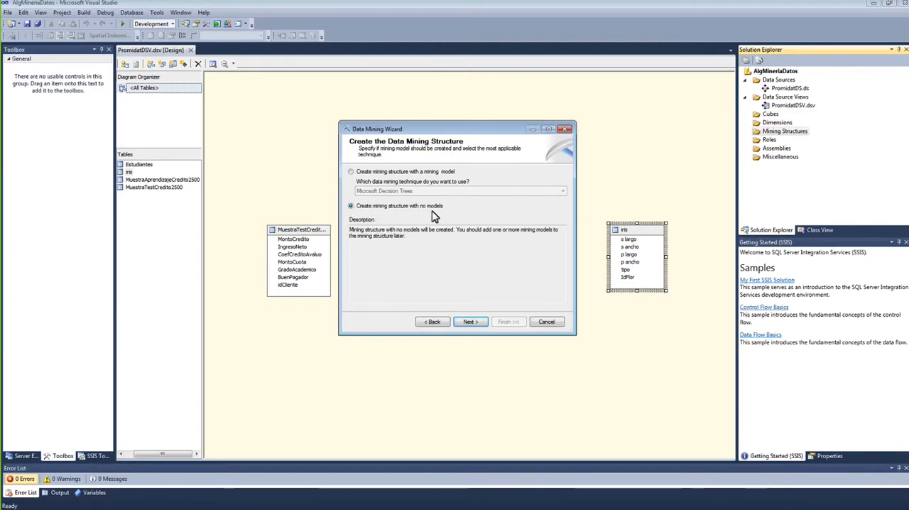
pyautogui.click(469, 321)
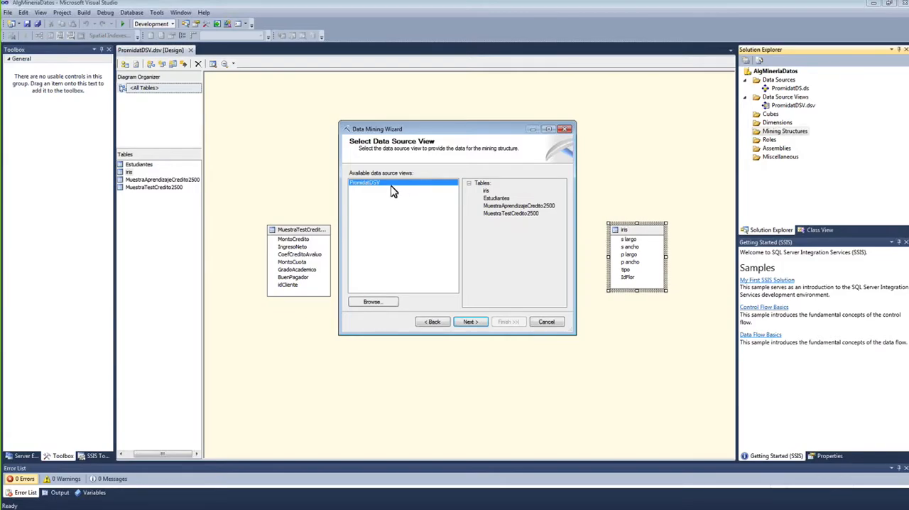
pyautogui.click(470, 322)
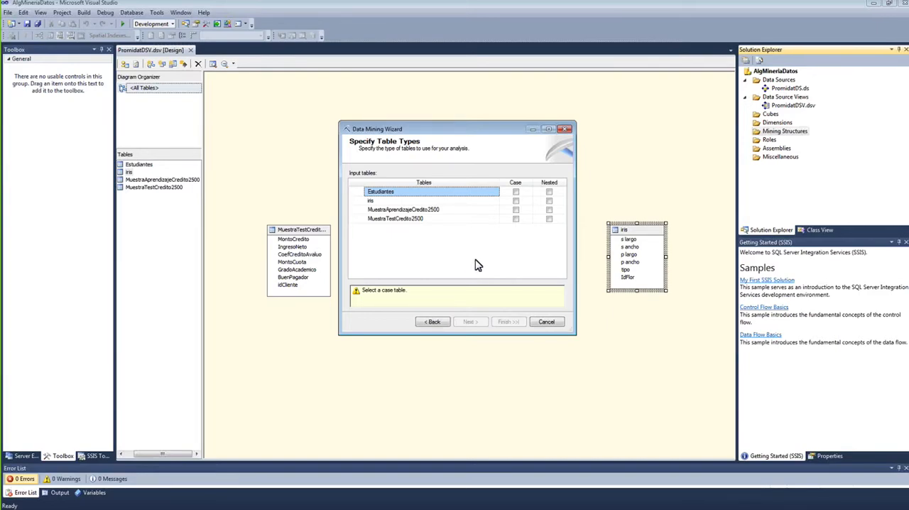
# Step: Set iris as the case table for the mining structure and accept the table types
pyautogui.click(437, 201)
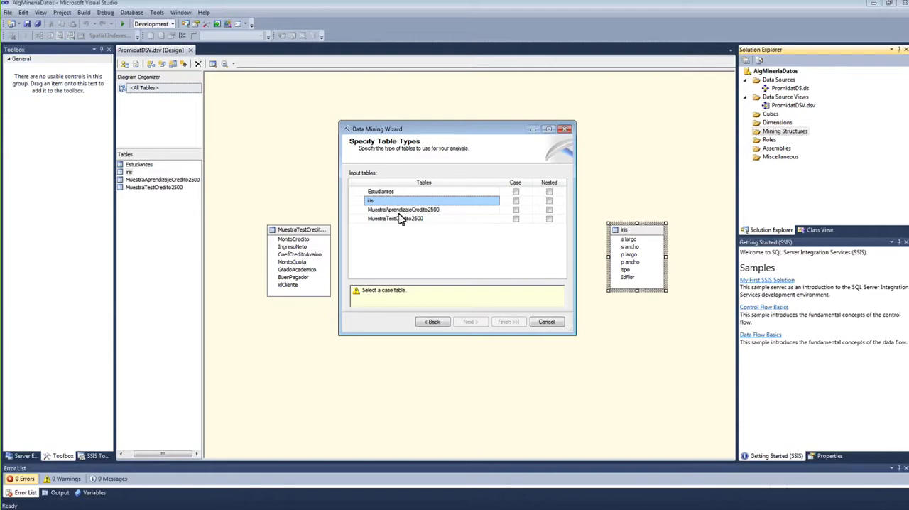
pyautogui.click(515, 202)
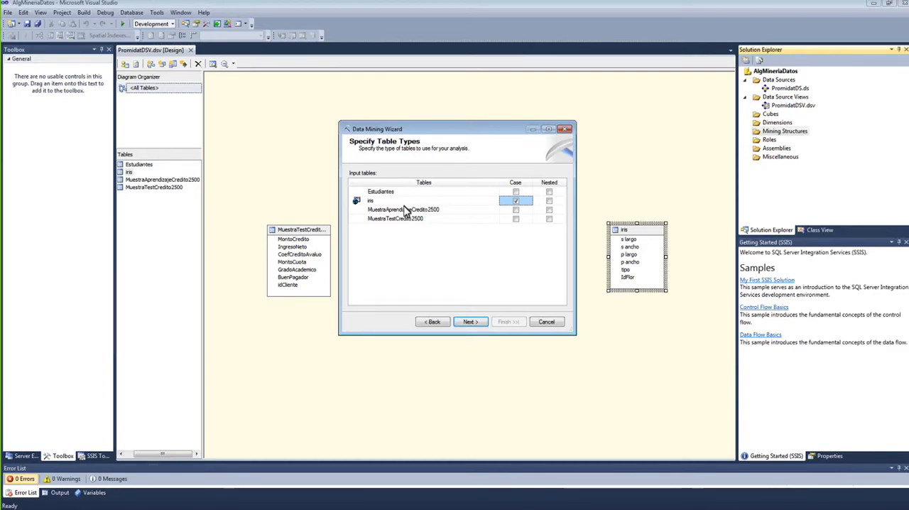
pyautogui.click(469, 321)
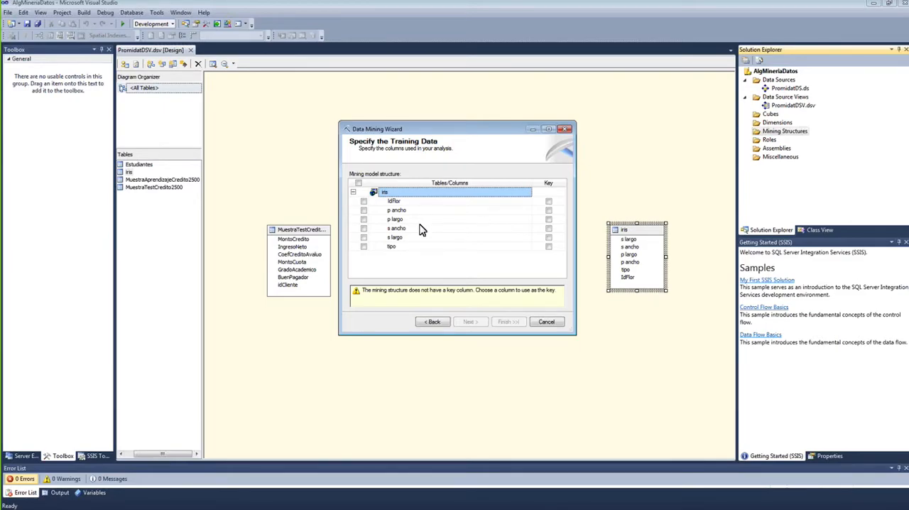
# Step: Include all columns of the iris table in the training data and make IdFlor the key column
pyautogui.click(359, 184)
pyautogui.click(548, 203)
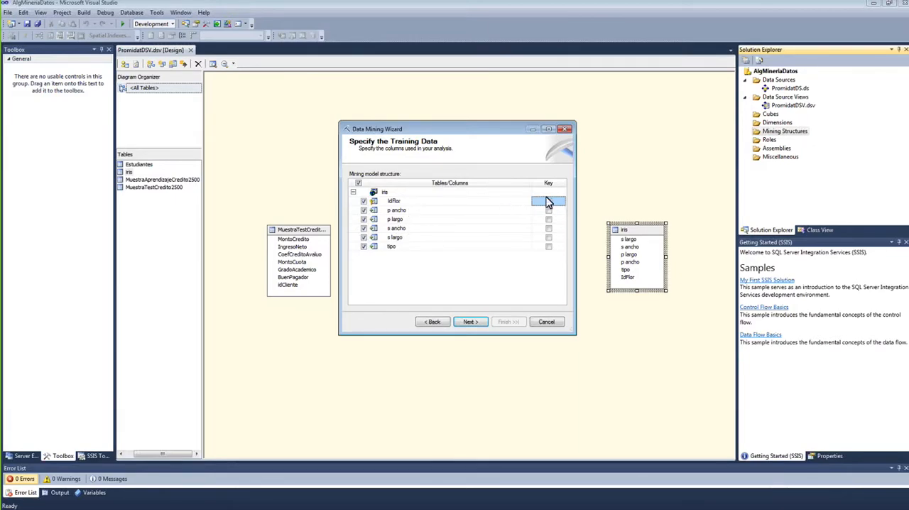
pyautogui.click(472, 323)
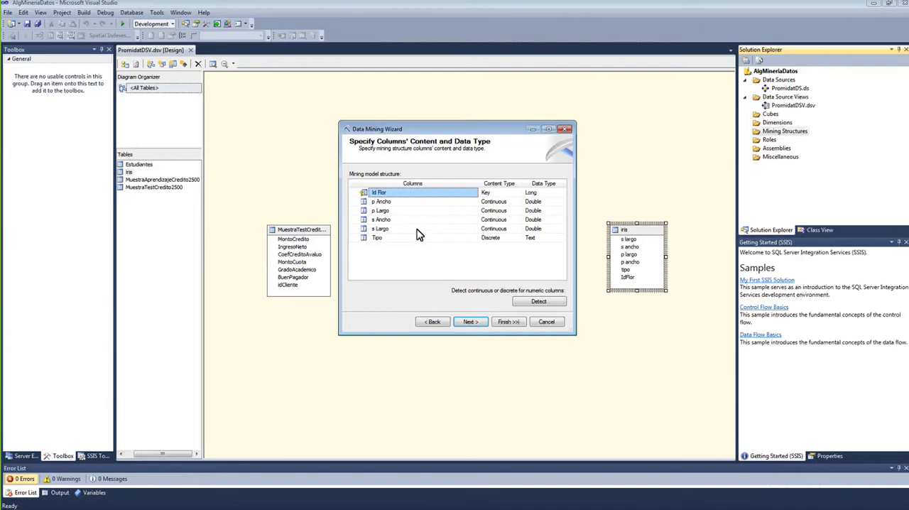
# Step: Review the type options for p Ancho, keep Continuous content and Double data, and accept the column types
pyautogui.click(506, 204)
pyautogui.click(518, 204)
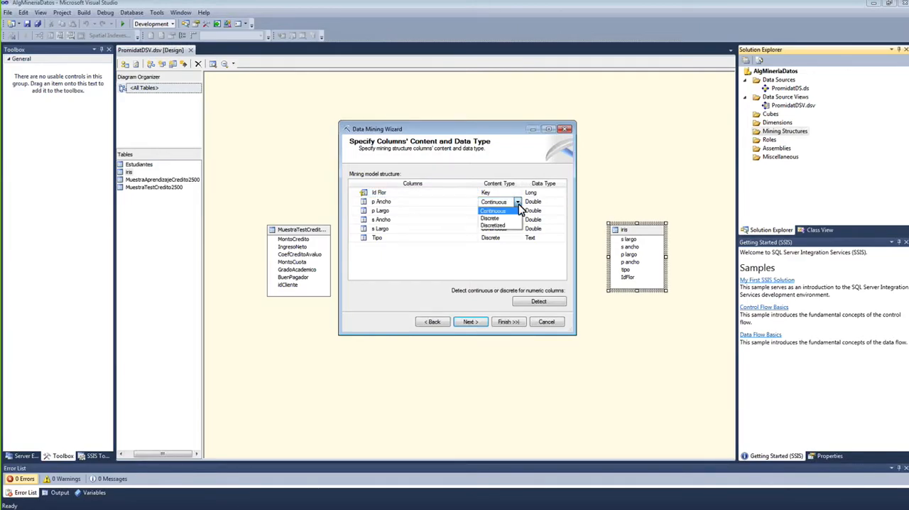
pyautogui.click(493, 211)
pyautogui.click(534, 202)
pyautogui.click(561, 203)
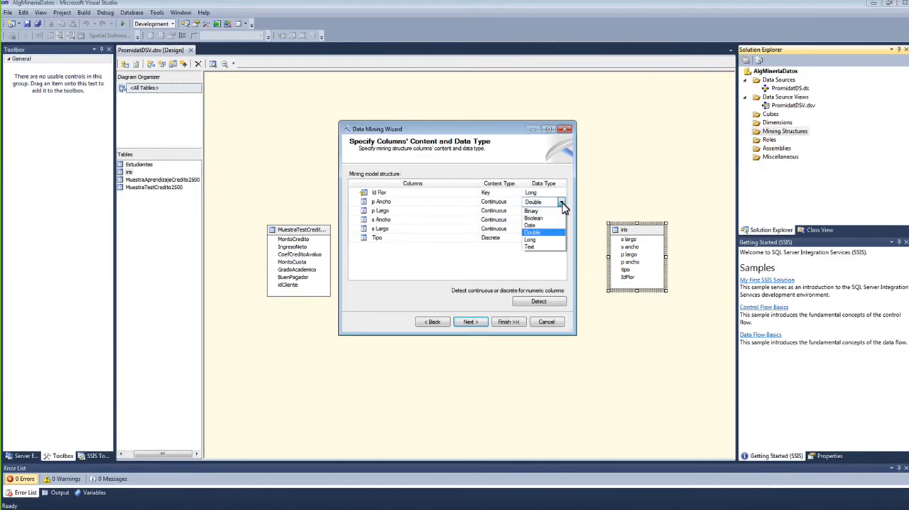
pyautogui.click(533, 232)
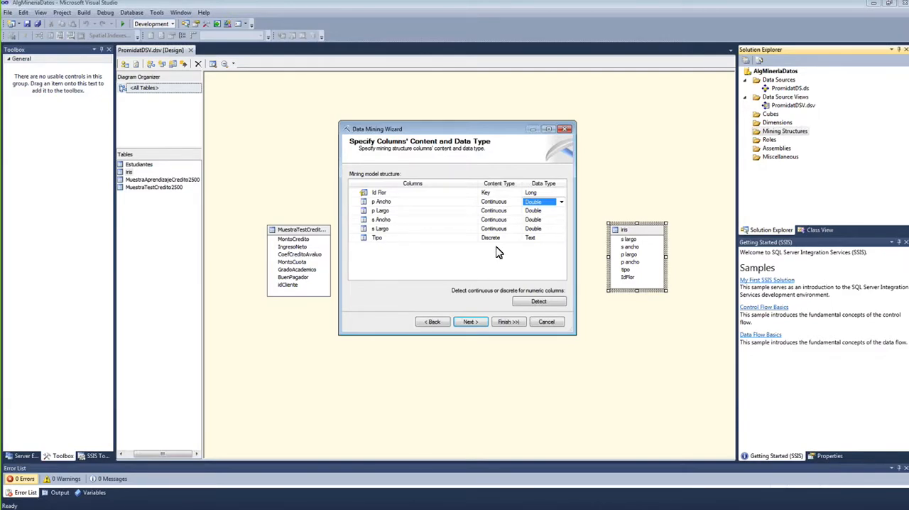
pyautogui.click(479, 324)
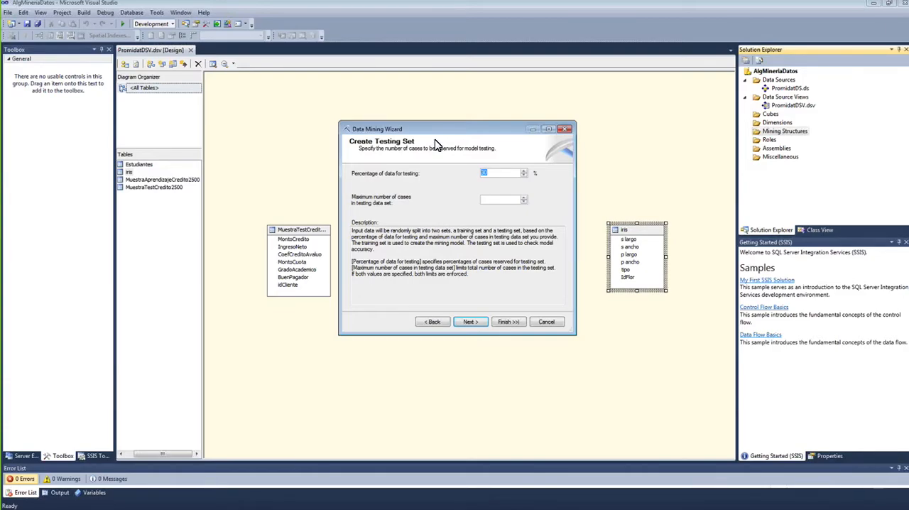
# Step: Accept 30% of the data for testing, name the mining structure Iris_estructura and finish creating it
pyautogui.moveTo(436, 136); pyautogui.dragTo(429, 113)
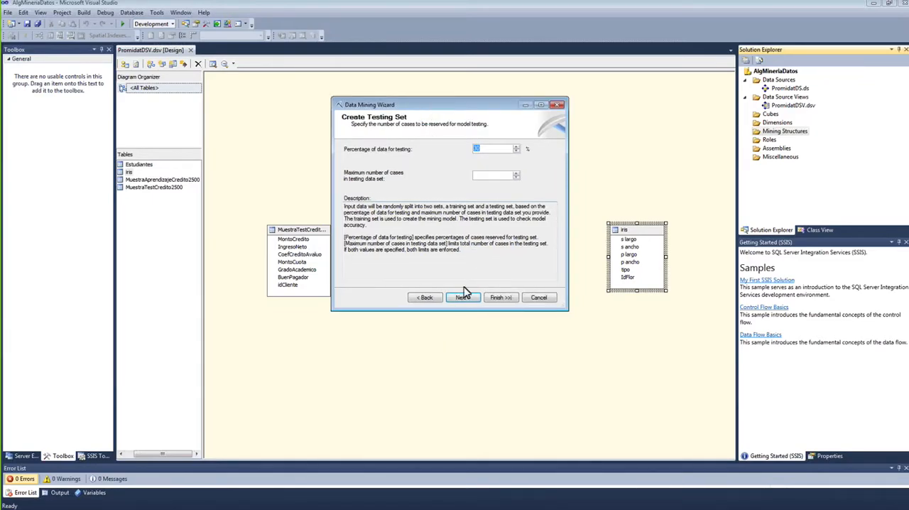
pyautogui.click(462, 298)
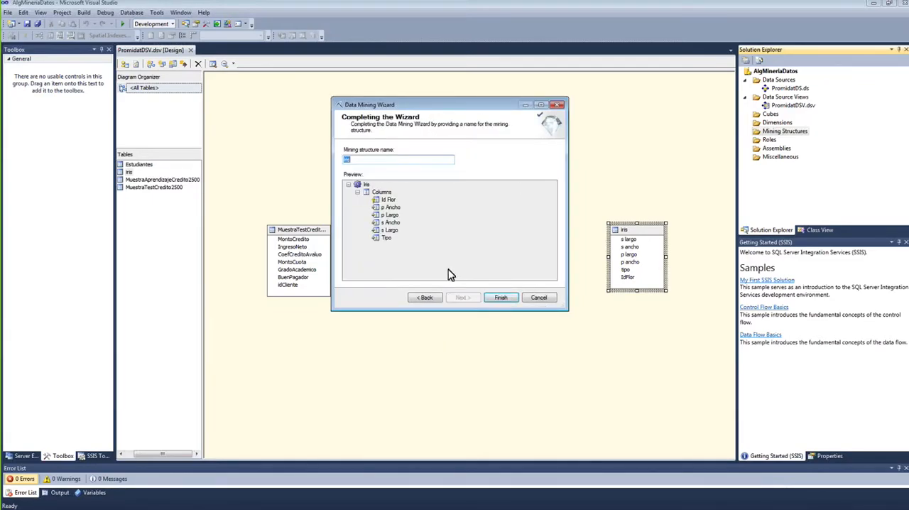
pyautogui.click(383, 161)
pyautogui.write('_estructura')
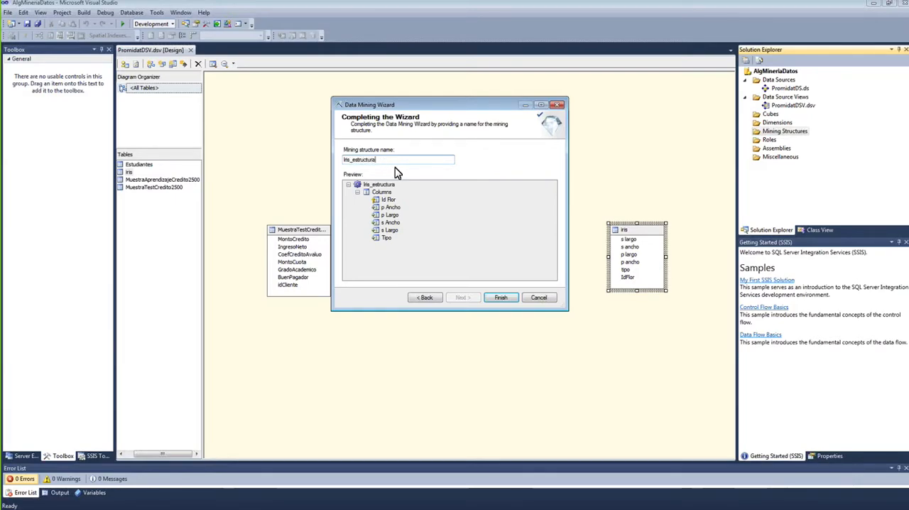
pyautogui.click(501, 298)
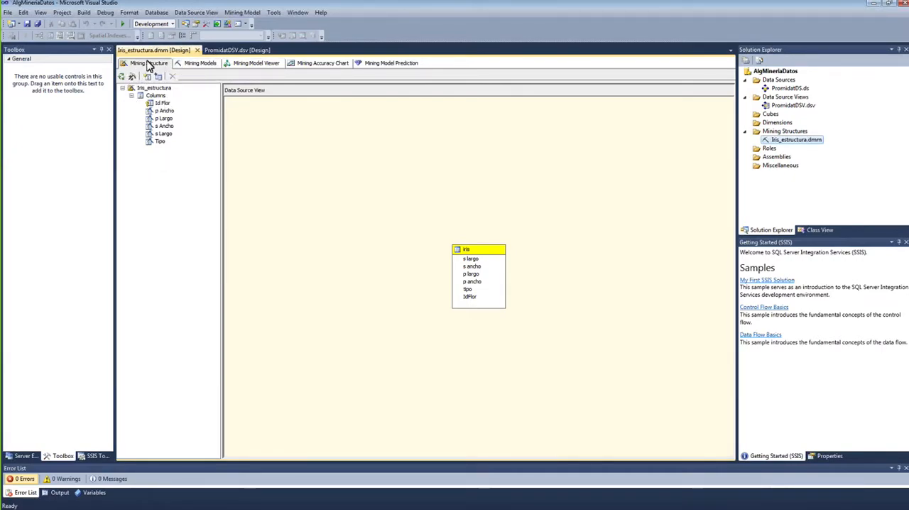
# Step: Reposition the iris table in the structure's diagram and examine the properties of the table and its p Largo, s Ancho and p Ancho columns
pyautogui.moveTo(486, 254); pyautogui.dragTo(418, 173)
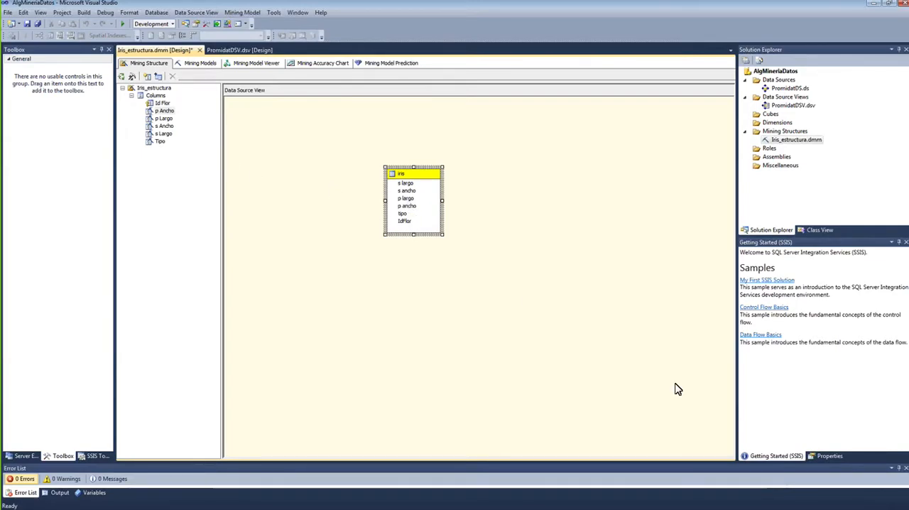
pyautogui.click(828, 457)
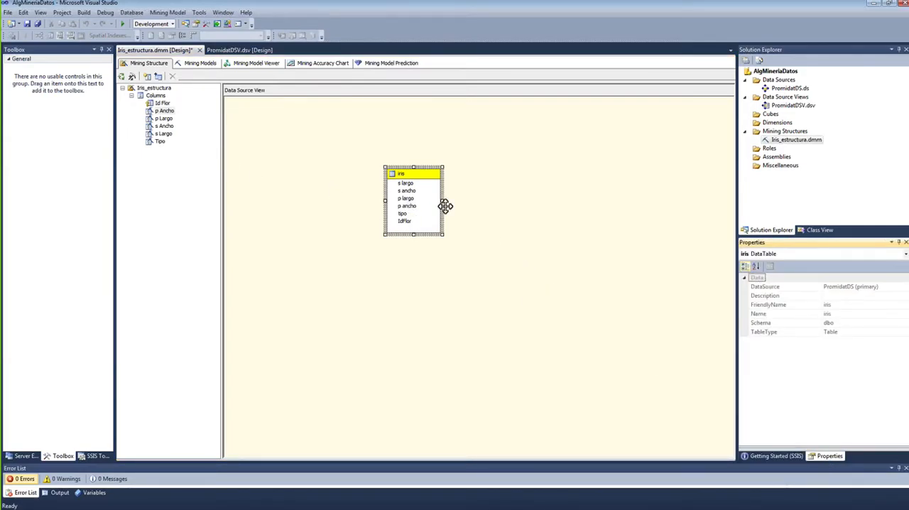
pyautogui.click(163, 119)
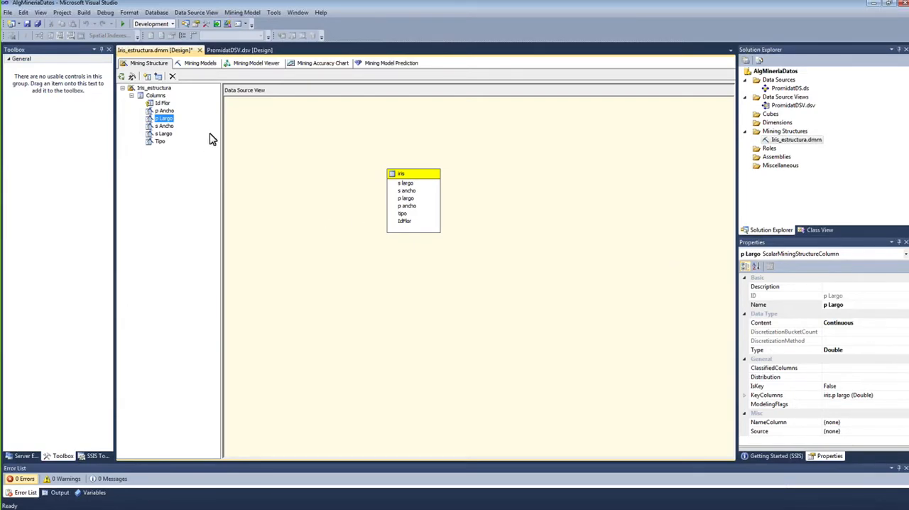
pyautogui.click(164, 125)
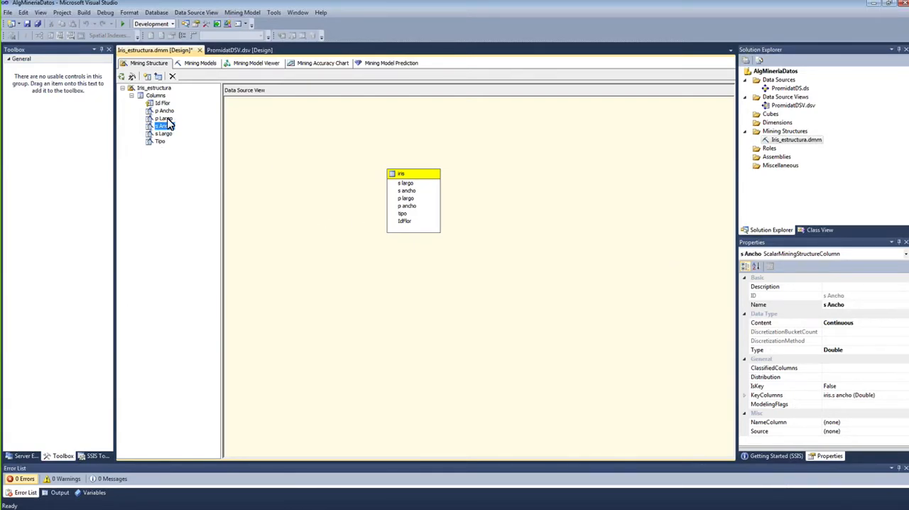
pyautogui.click(165, 111)
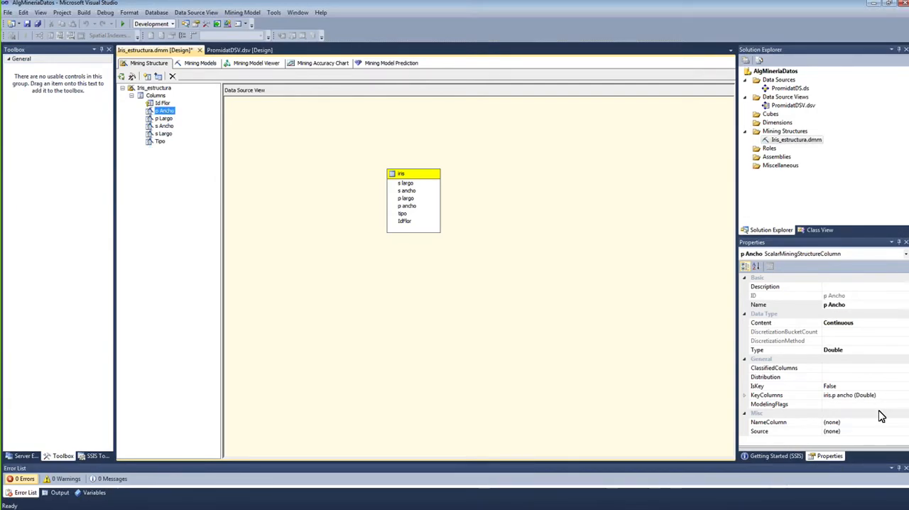
pyautogui.click(881, 324)
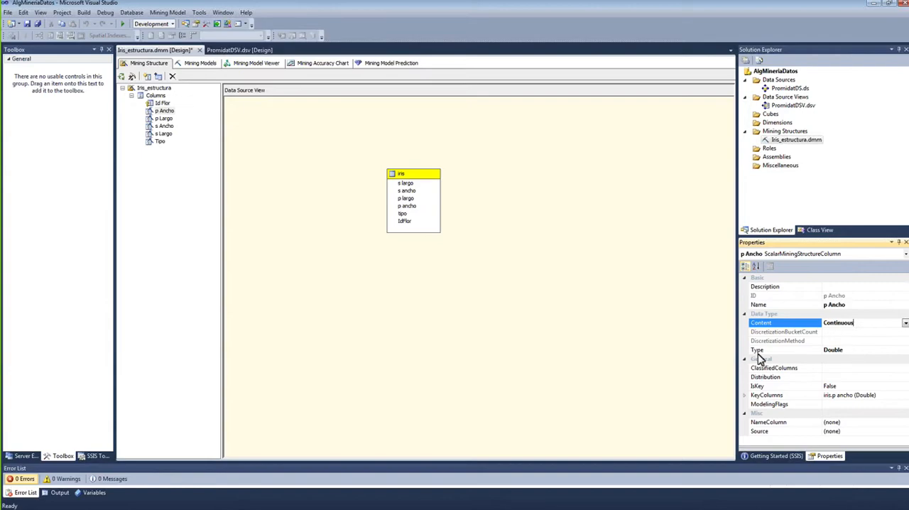
pyautogui.click(349, 153)
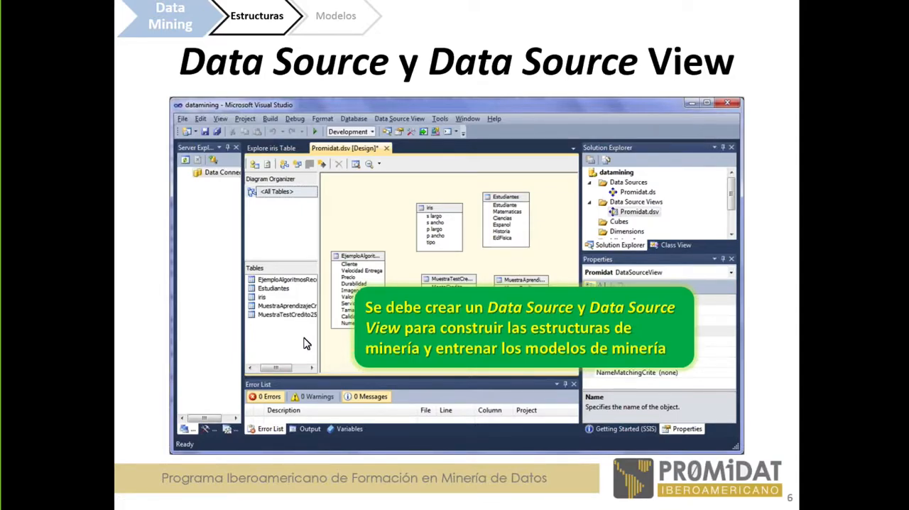
pyautogui.click(432, 80)
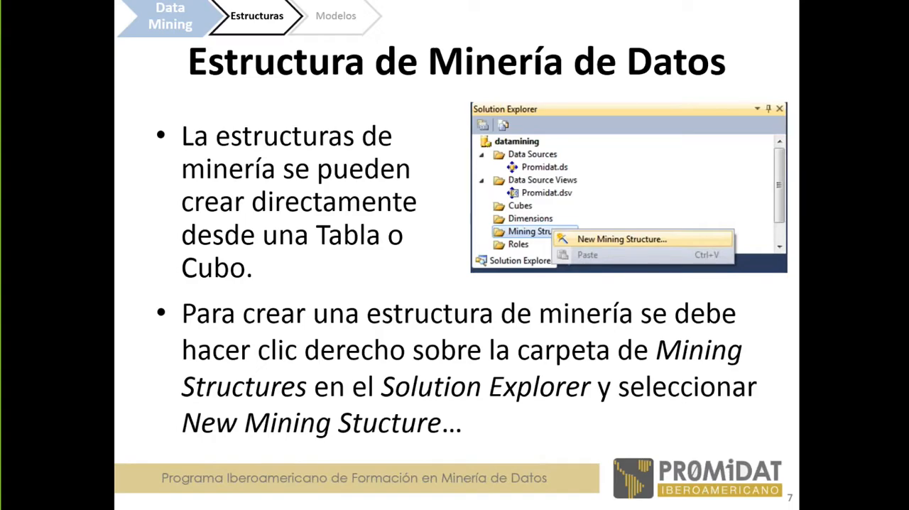
pyautogui.press('Right')
pyautogui.press('Right')
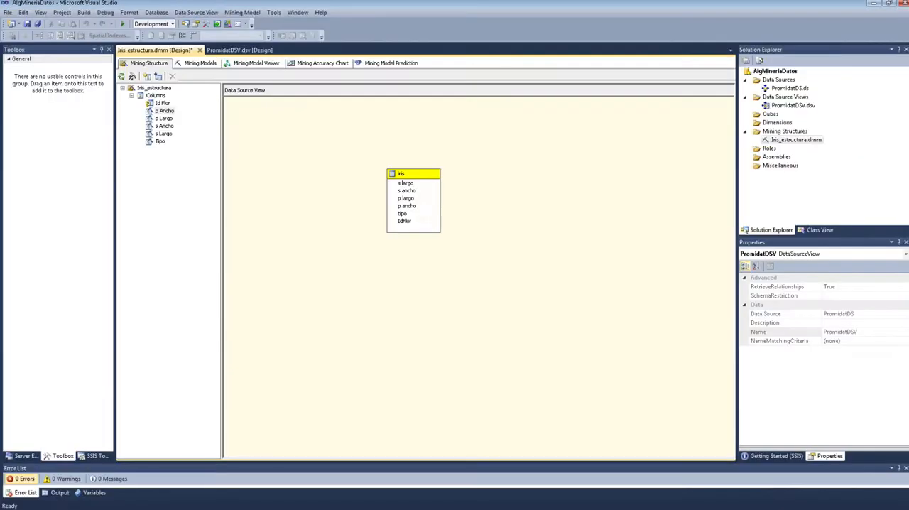
# Step: Open the deployment properties of the AlgMineriaDatos project and select the target server name for editing
pyautogui.rightClick(771, 74)
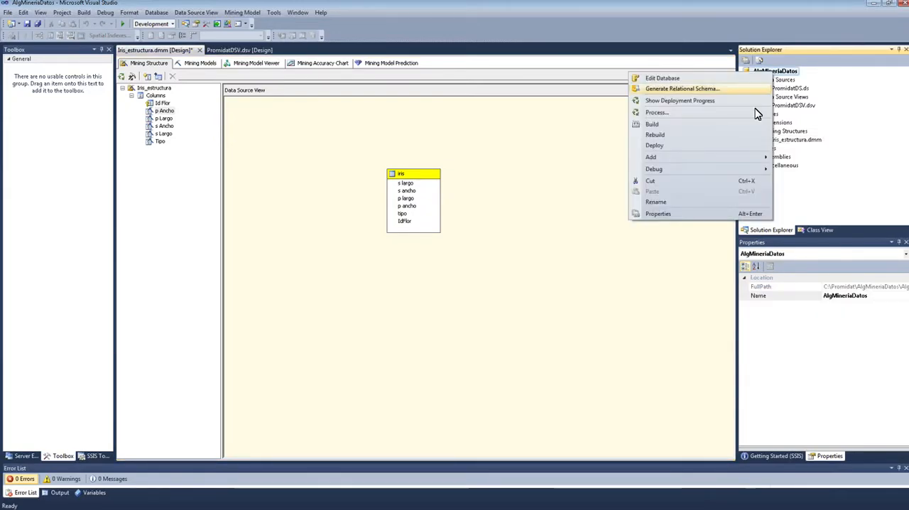
pyautogui.click(703, 214)
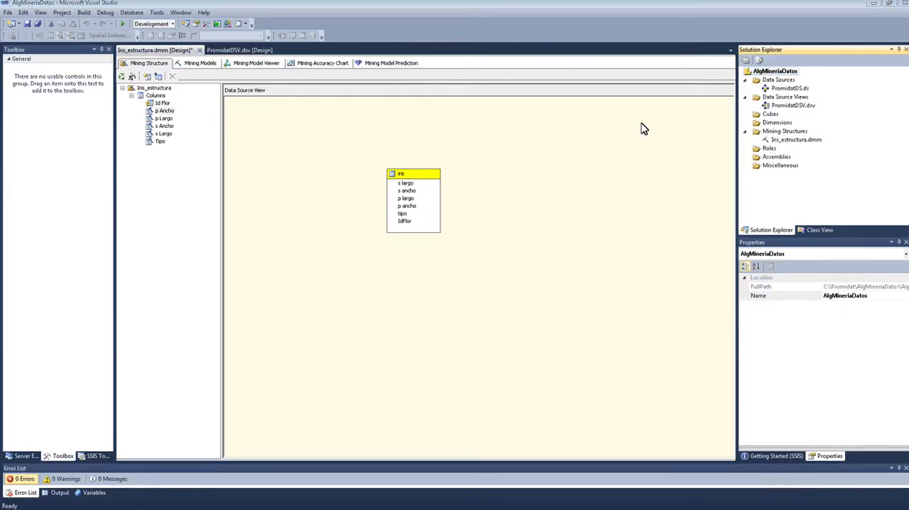
pyautogui.moveTo(619, 126); pyautogui.dragTo(432, 104)
pyautogui.click(327, 159)
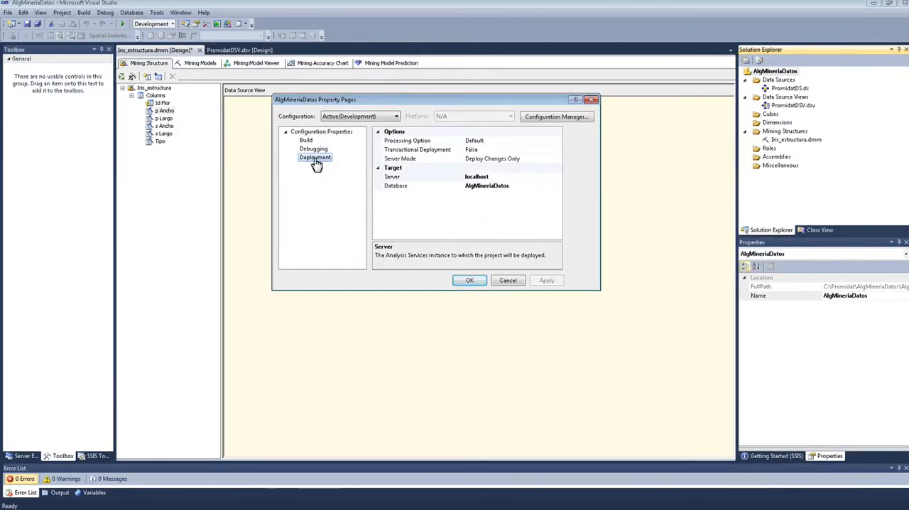
pyautogui.click(483, 177)
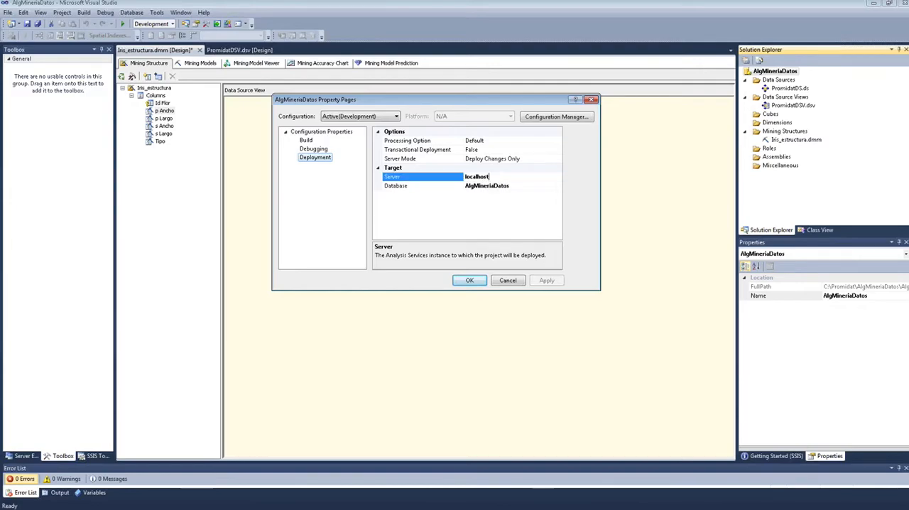
pyautogui.click(475, 178)
pyautogui.doubleClick(481, 178)
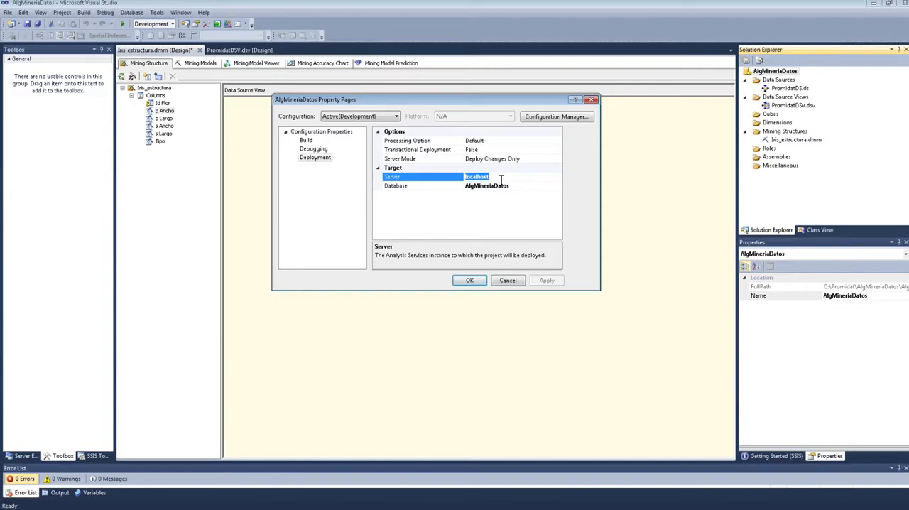
pyautogui.click(501, 179)
pyautogui.moveTo(494, 177); pyautogui.dragTo(466, 177)
# Step: Switch to SQL Server Management Studio, check the server name for a Database Engine connection without connecting, and return to the project's deployment properties
pyautogui.hotkey('alt', 'Tab')
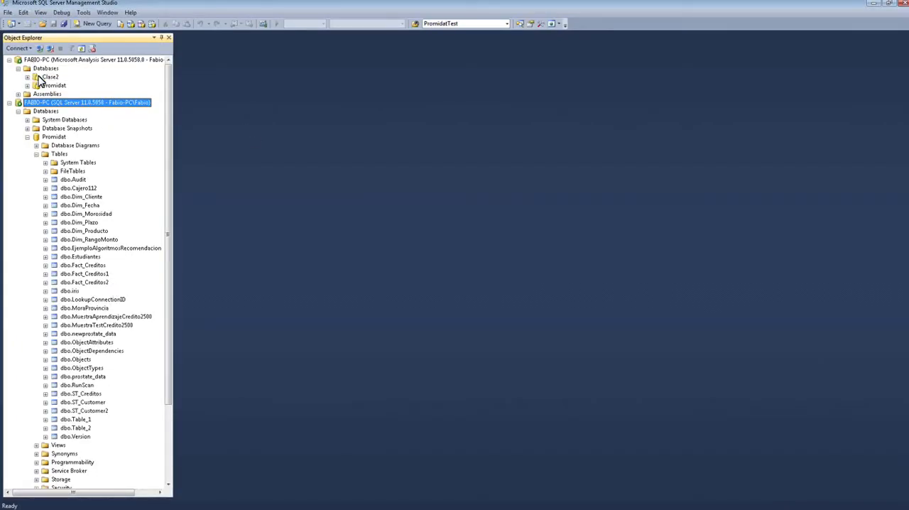
pyautogui.click(30, 50)
pyautogui.click(44, 59)
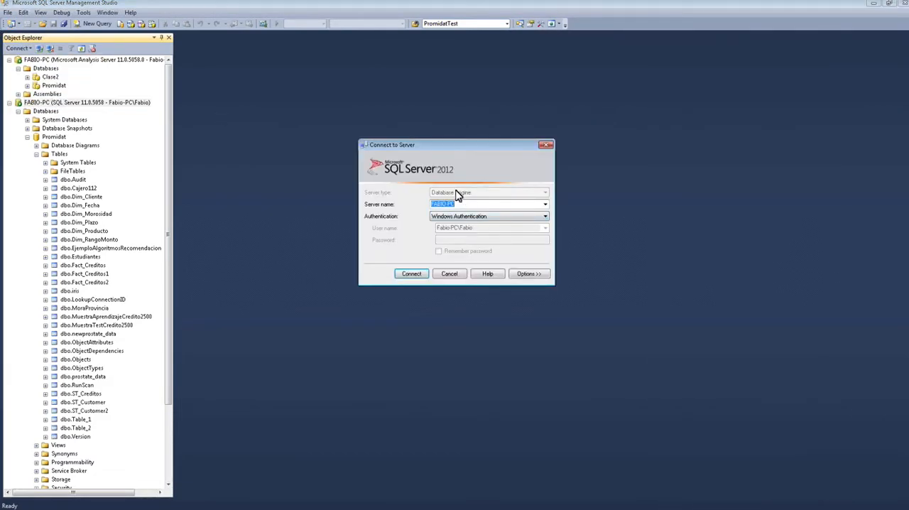
pyautogui.click(453, 275)
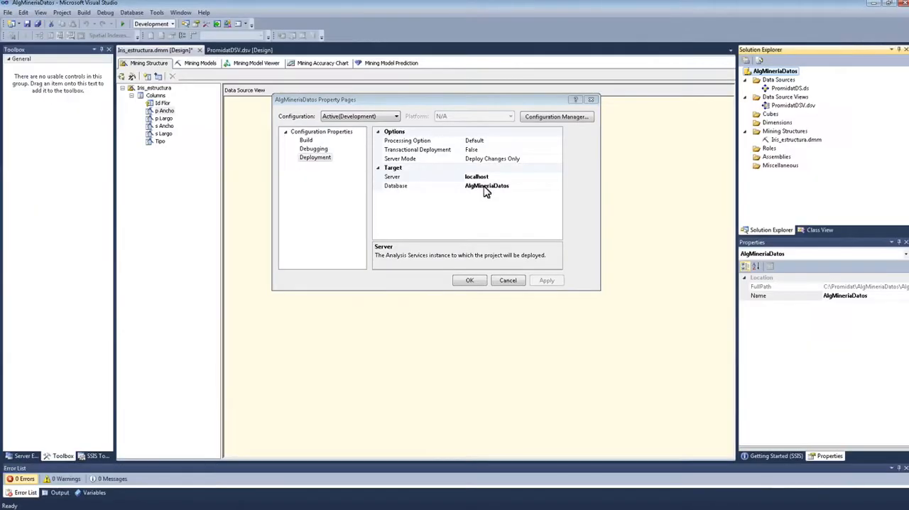
pyautogui.click(450, 176)
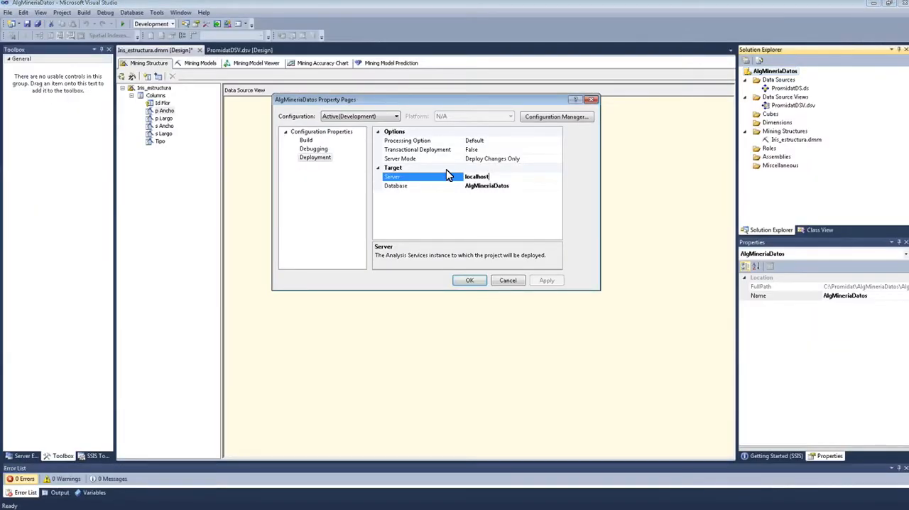
# Step: Replace the project's target deployment server with the copied Analysis Services server name
pyautogui.doubleClick(512, 178)
pyautogui.write('FABIO-PC')
pyautogui.click(512, 186)
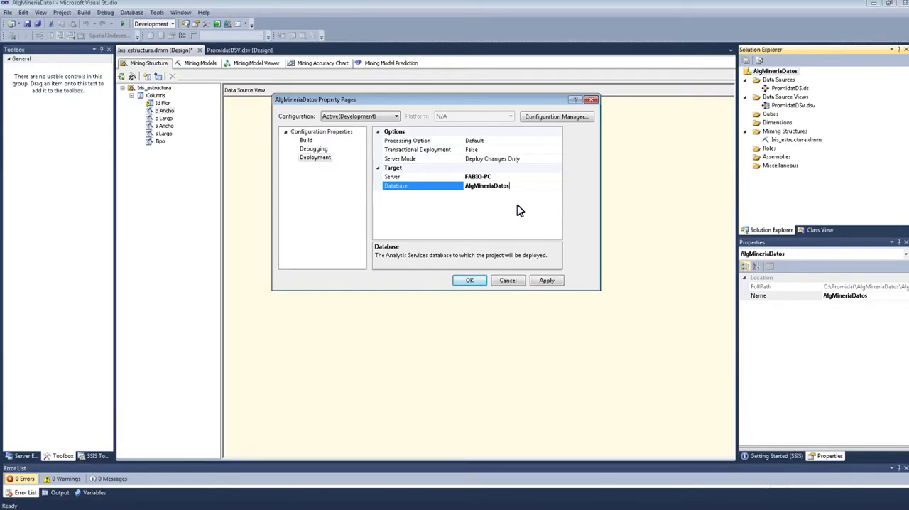
# Step: Check the Analysis Services databases in SQL Server Management Studio, return to Visual Studio, and set the project's target database to Promidat
pyautogui.doubleClick(516, 187)
pyautogui.hotkey('alt', 'Tab')
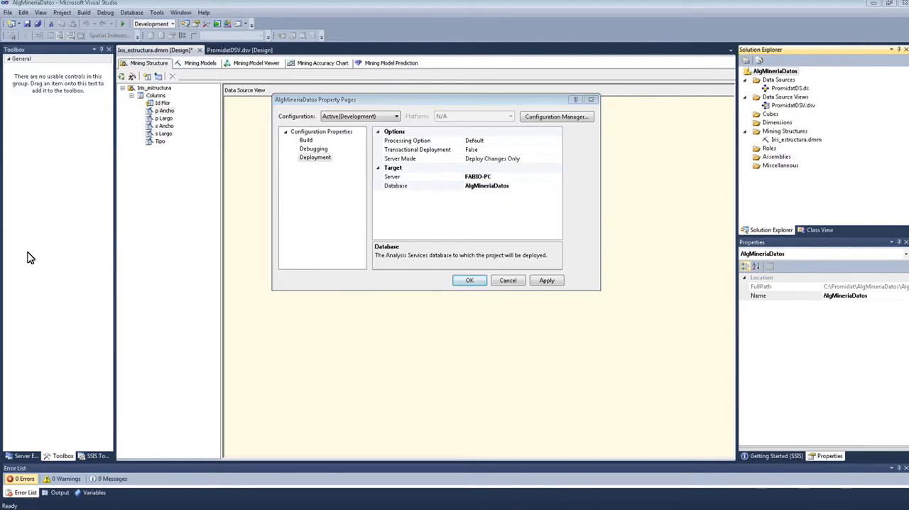
pyautogui.click(53, 88)
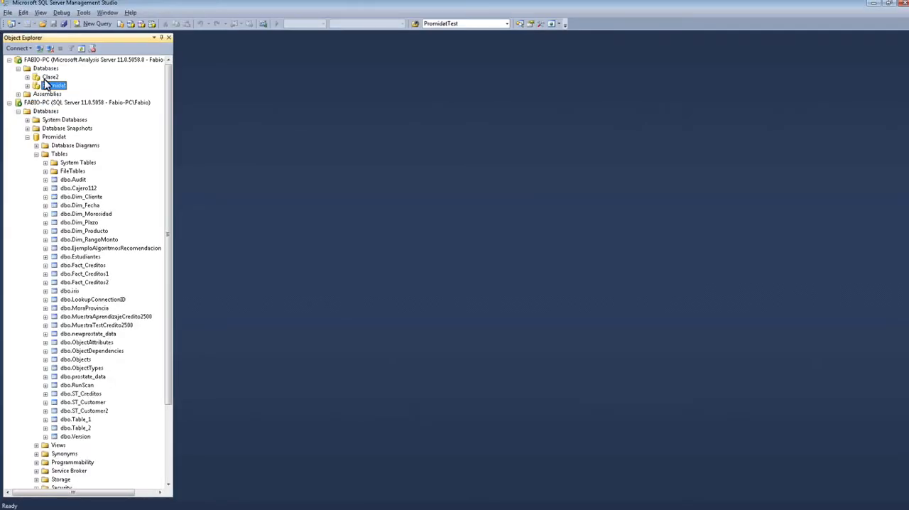
pyautogui.hotkey('alt', 'Tab')
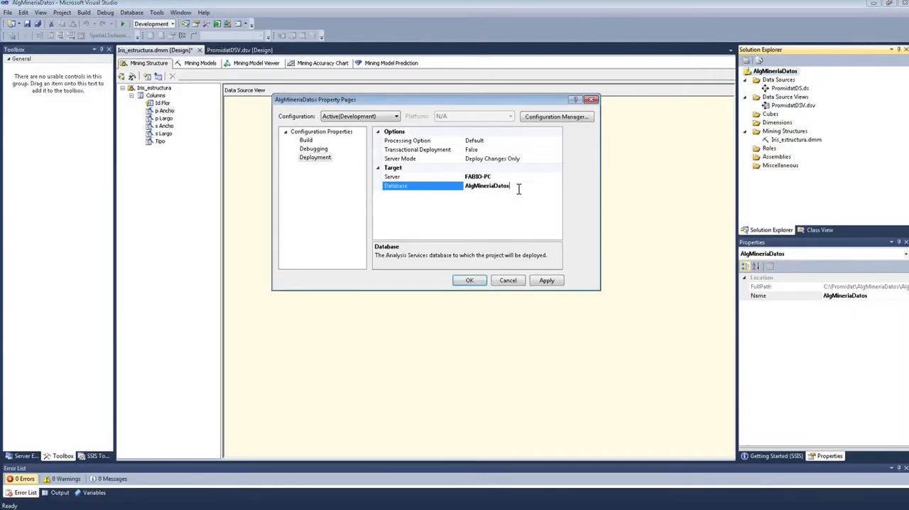
pyautogui.write('Promidat')
pyautogui.click(471, 280)
# Step: Reopen the AlgMineriaDatos project's deployment properties, review the target server and database, and close them
pyautogui.rightClick(787, 76)
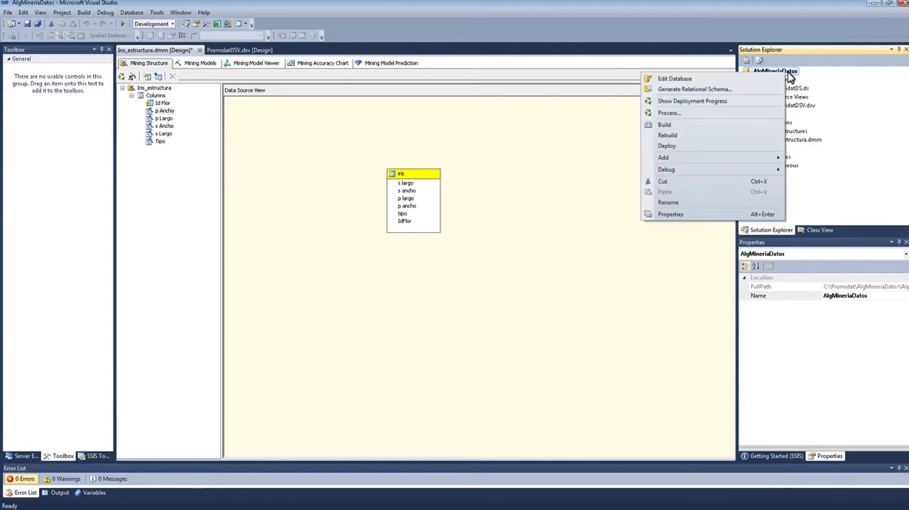
pyautogui.click(717, 214)
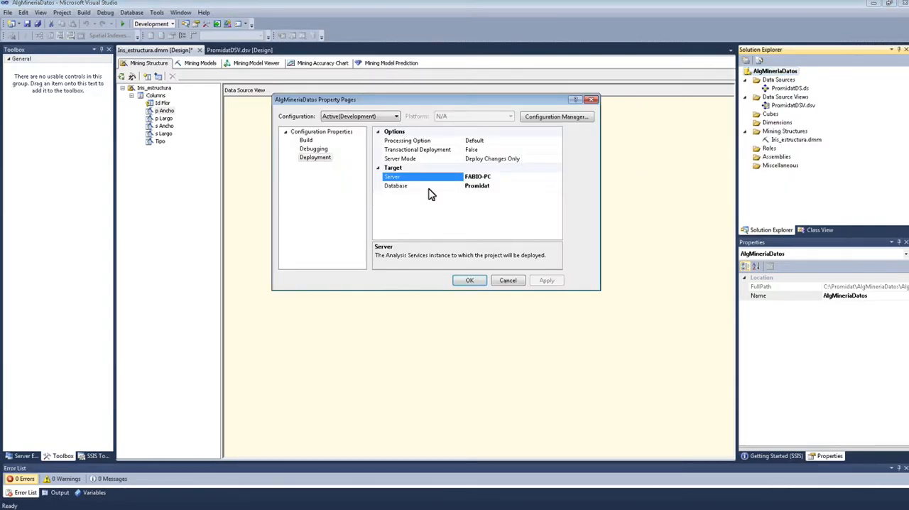
pyautogui.click(477, 282)
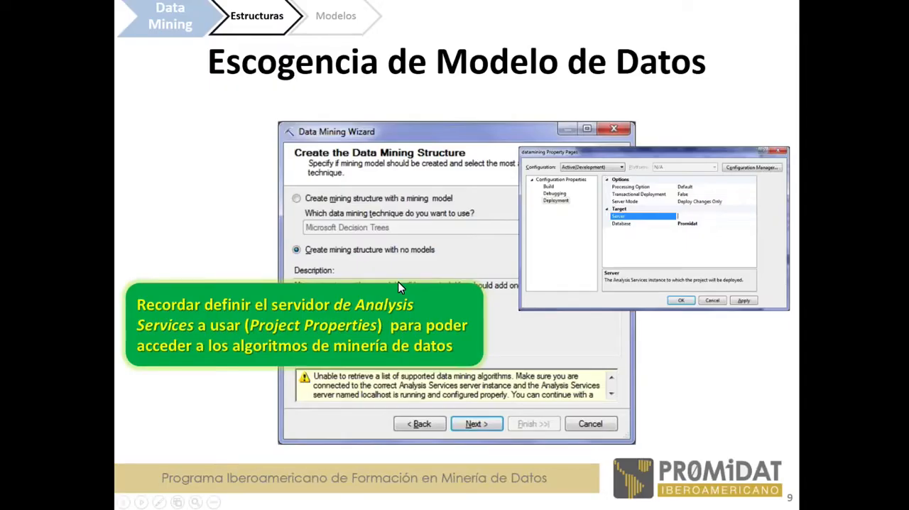
pyautogui.press('Right')
pyautogui.press('Right')
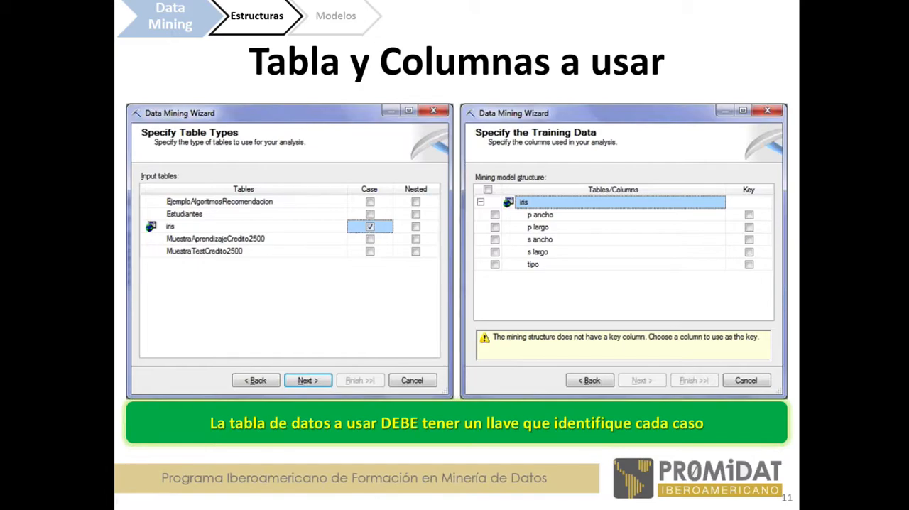
pyautogui.press('Right')
pyautogui.press('Right')
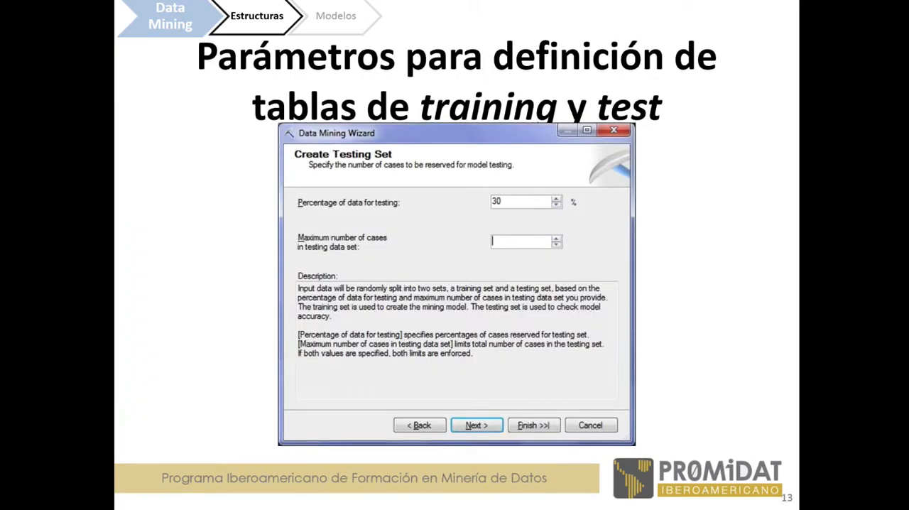
pyautogui.press('Right')
pyautogui.press('Right')
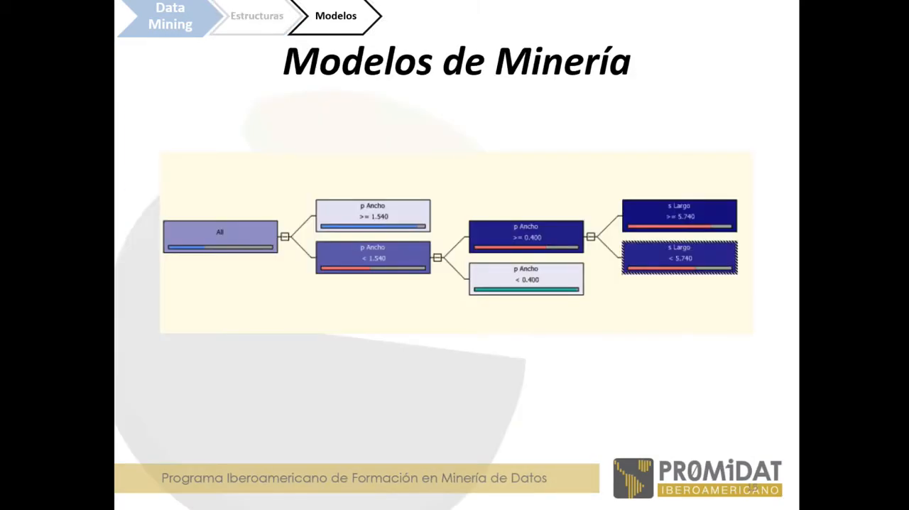
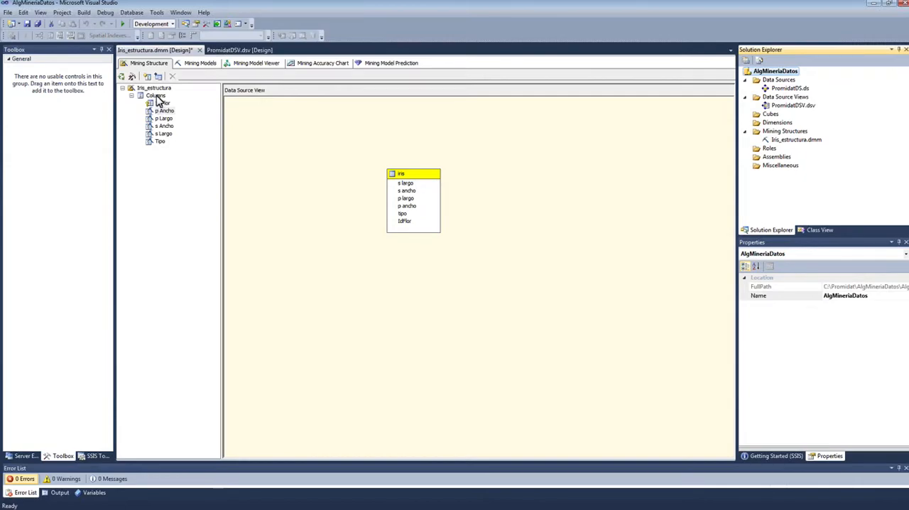
# Step: Add a new mining model named IrisArbol to Iris_estructura, using the Microsoft Decision Trees algorithm
pyautogui.rightClick(155, 88)
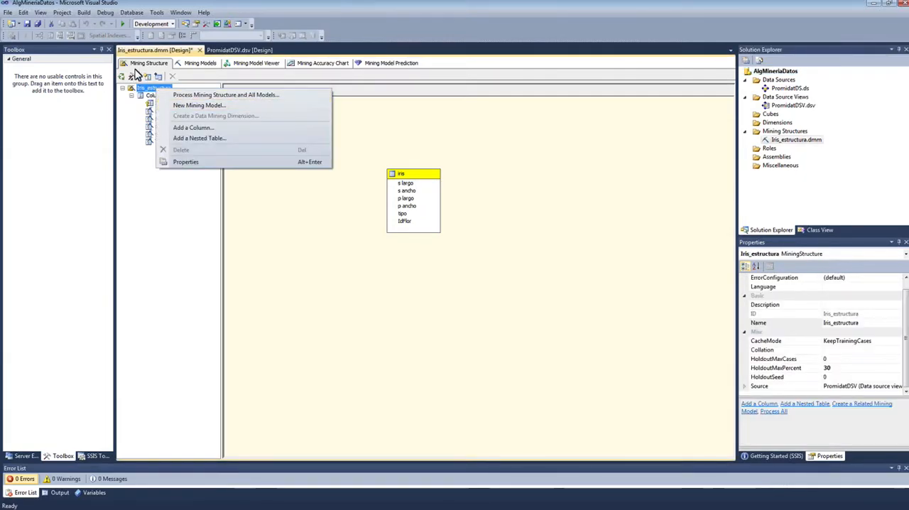
pyautogui.click(187, 75)
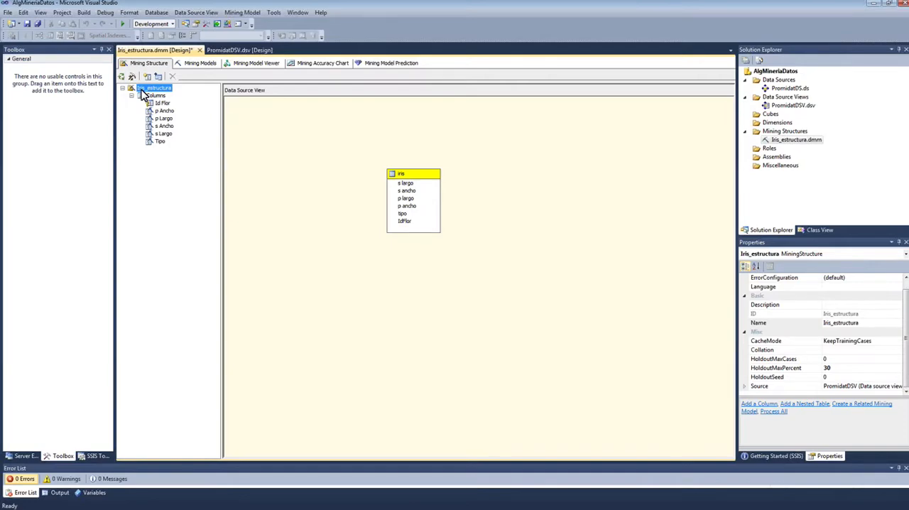
pyautogui.rightClick(143, 96)
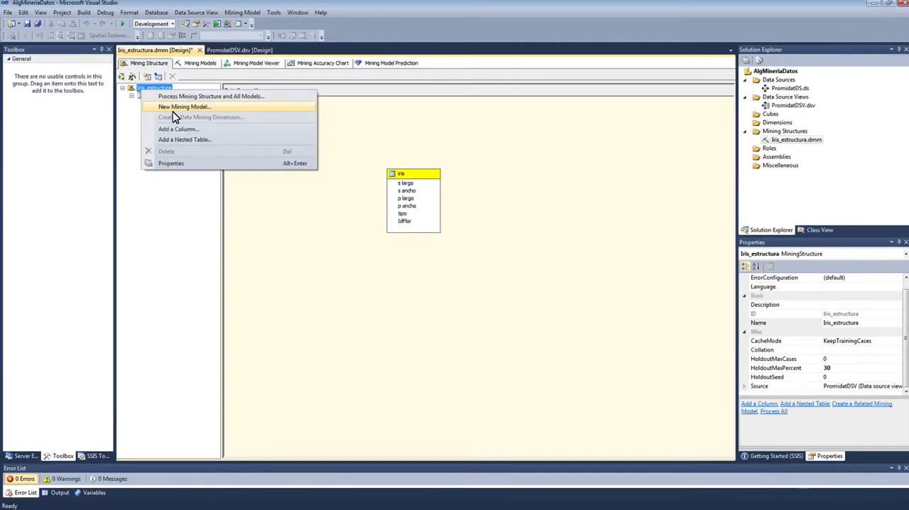
pyautogui.click(174, 110)
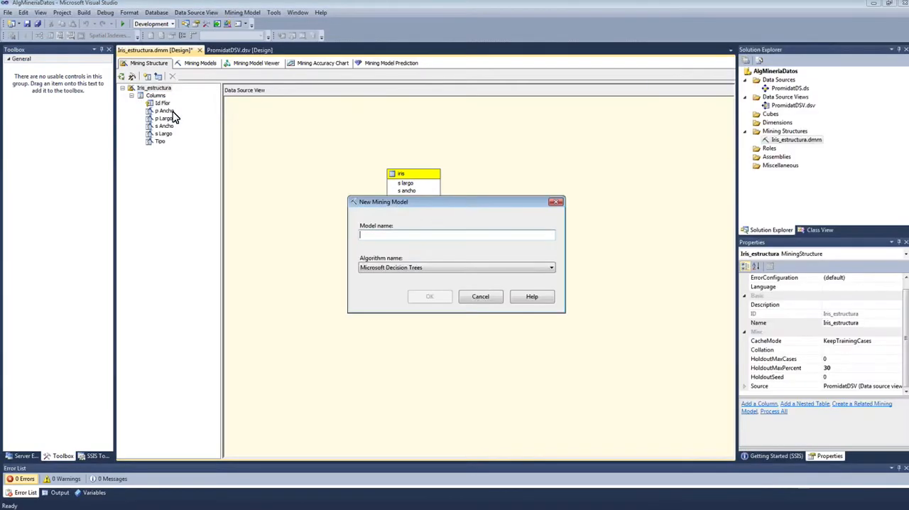
pyautogui.click(538, 274)
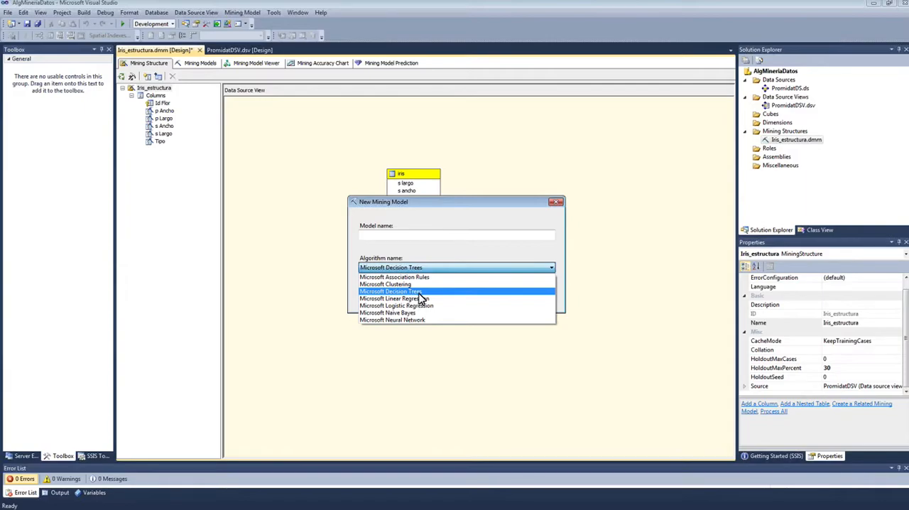
pyautogui.click(409, 271)
pyautogui.click(390, 237)
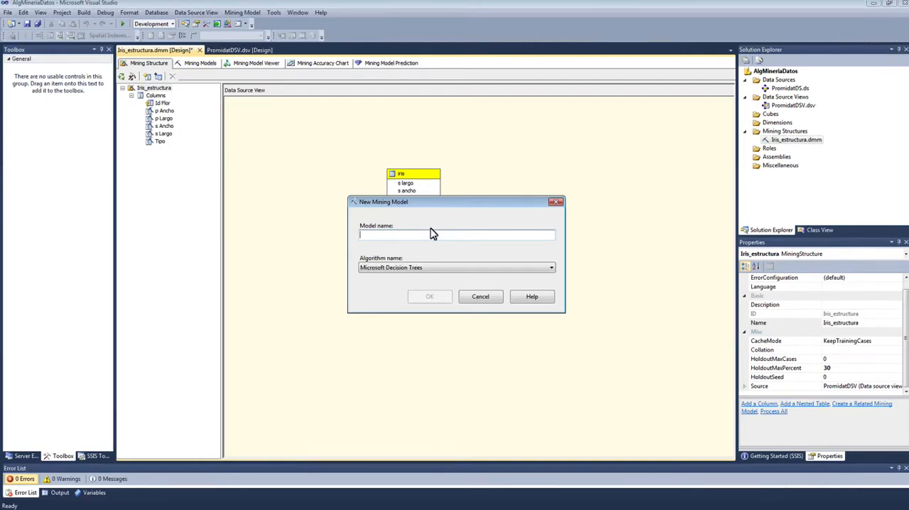
pyautogui.write('Iris')
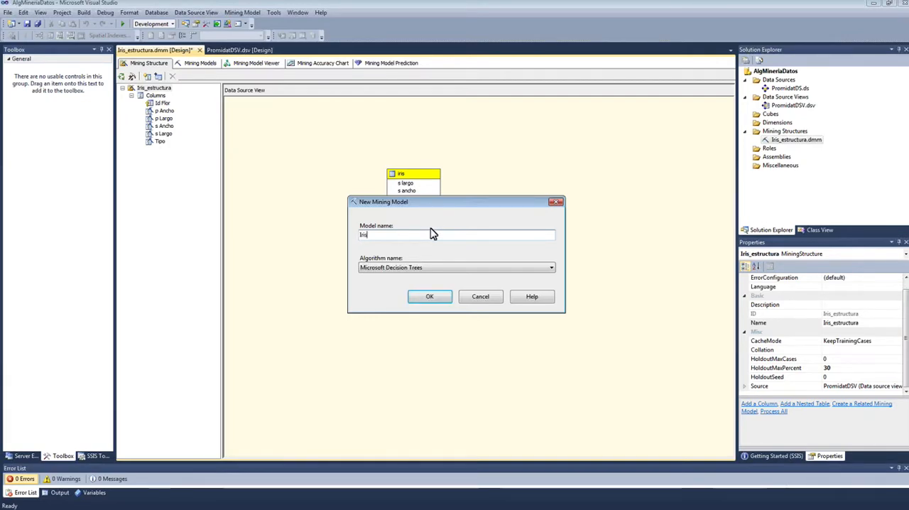
pyautogui.write('Arbol')
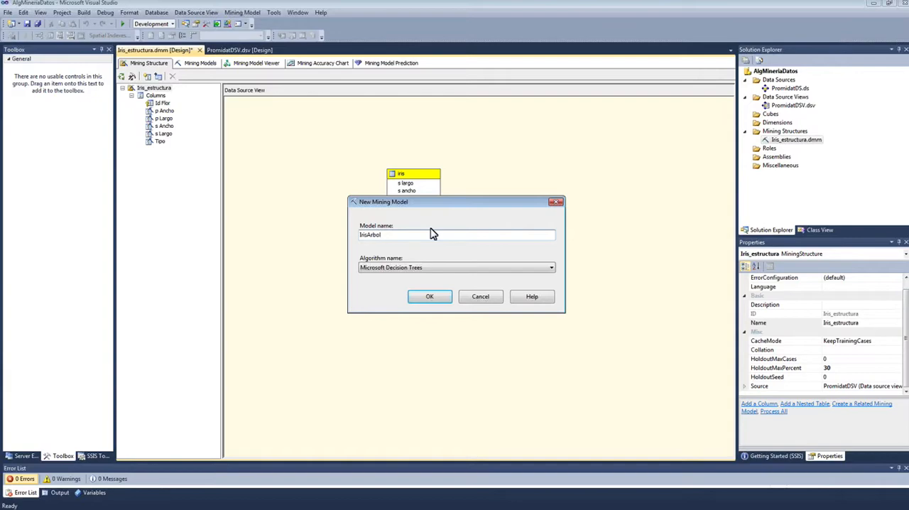
pyautogui.click(432, 296)
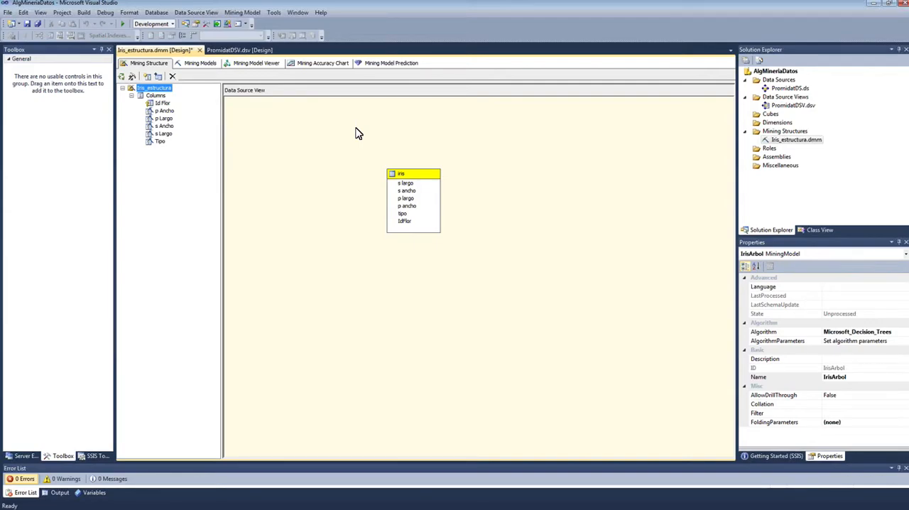
# Step: Review the IrisArbol model's structure columns and examine the usage options offered for the p Ancho column
pyautogui.click(197, 67)
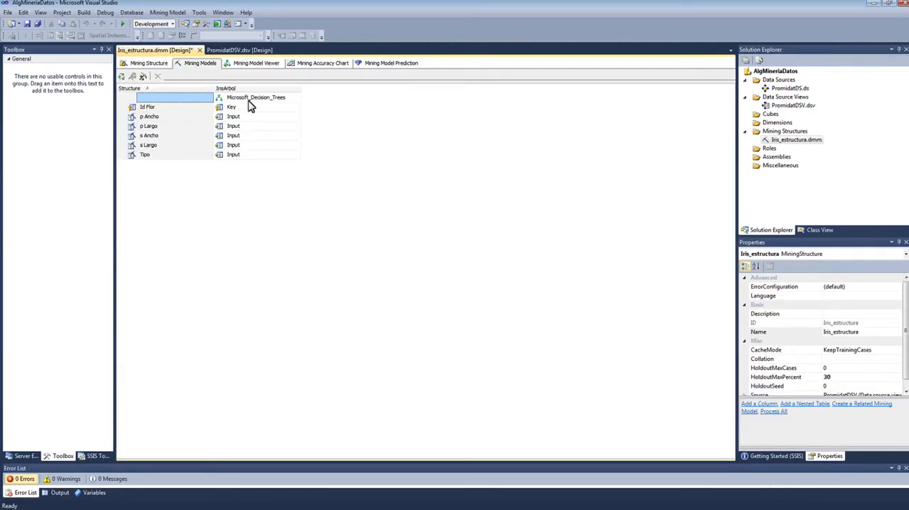
pyautogui.click(175, 89)
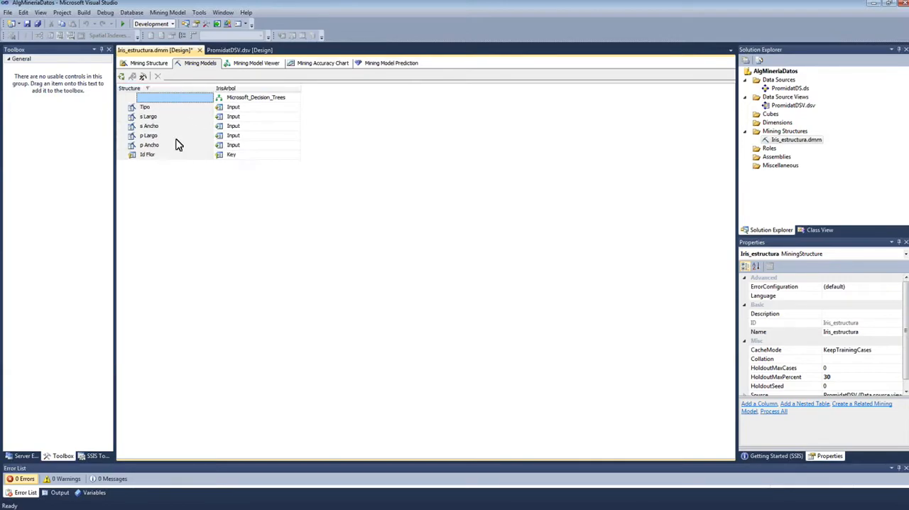
pyautogui.click(168, 90)
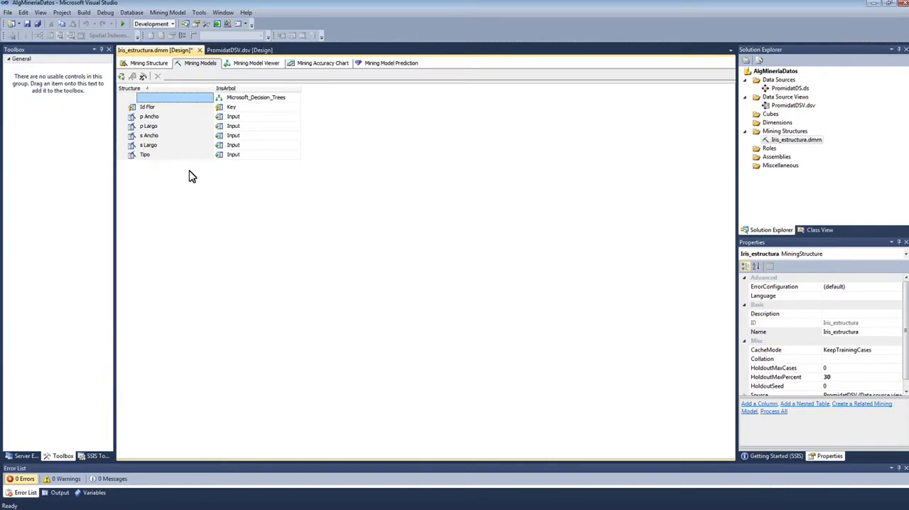
pyautogui.click(253, 118)
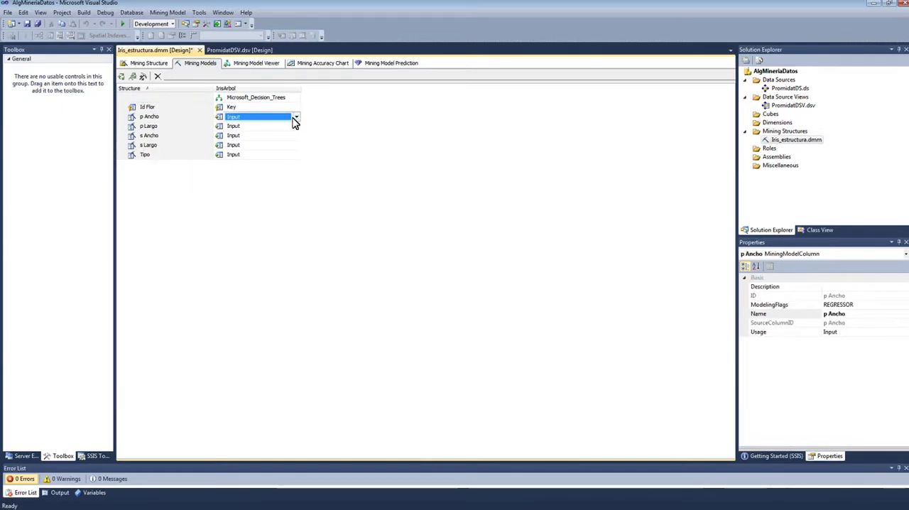
pyautogui.click(296, 117)
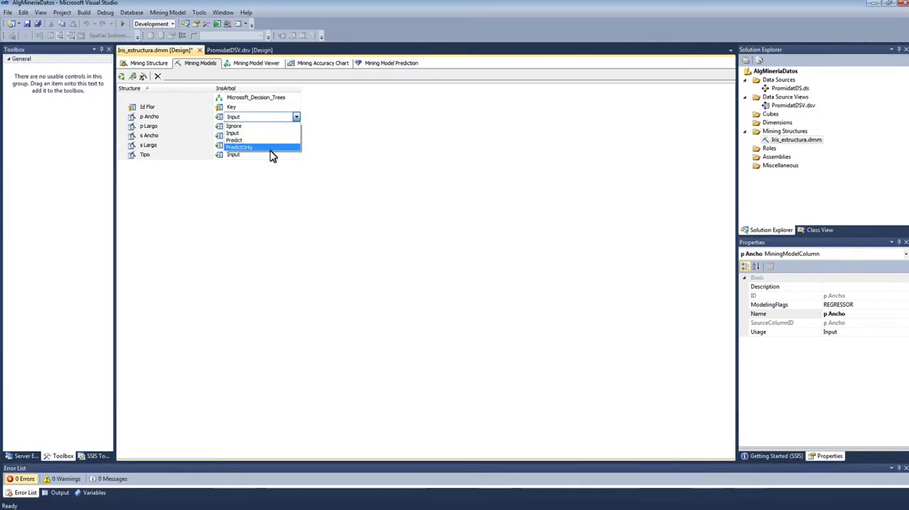
pyautogui.click(337, 119)
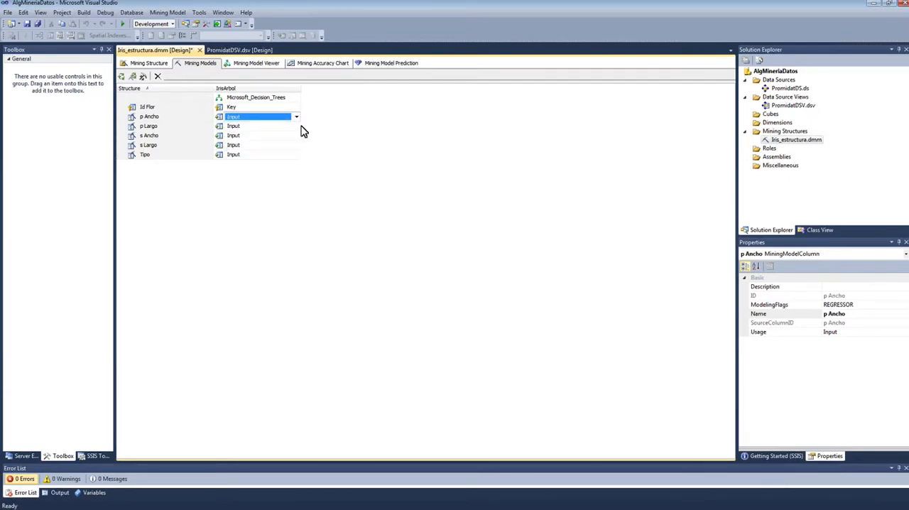
pyautogui.click(296, 117)
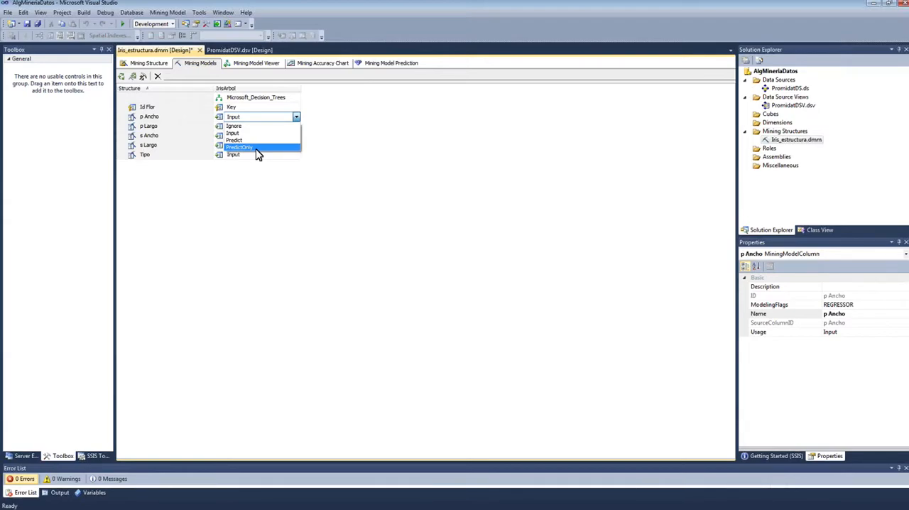
pyautogui.click(311, 181)
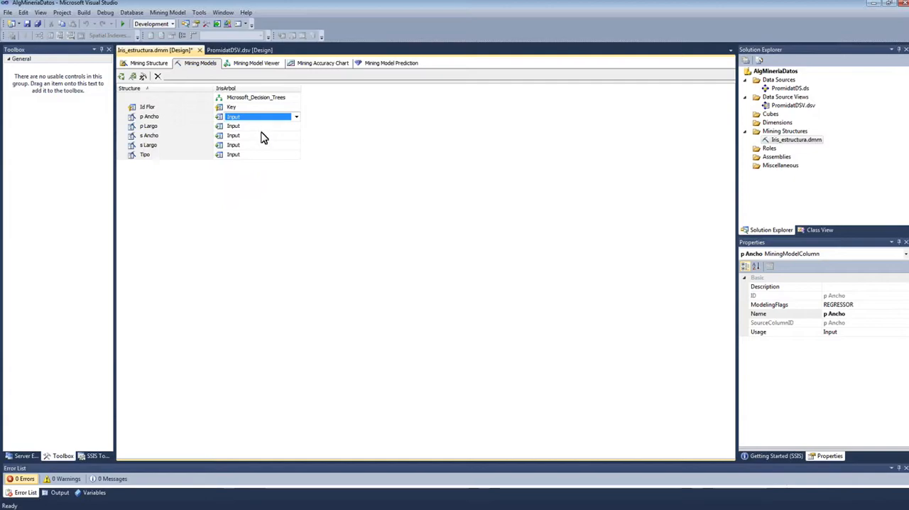
# Step: Set the usage of the Tipo column to Predict in the IrisArbol model
pyautogui.click(140, 157)
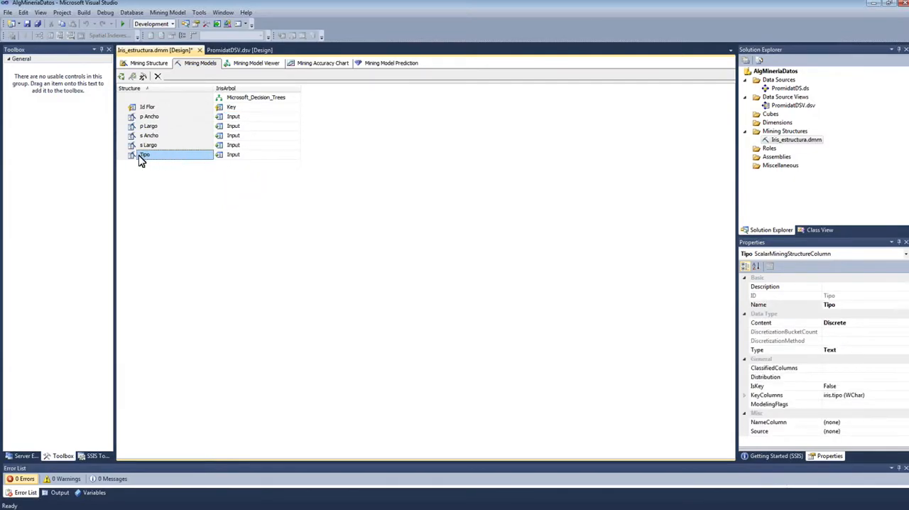
pyautogui.click(296, 159)
pyautogui.click(297, 157)
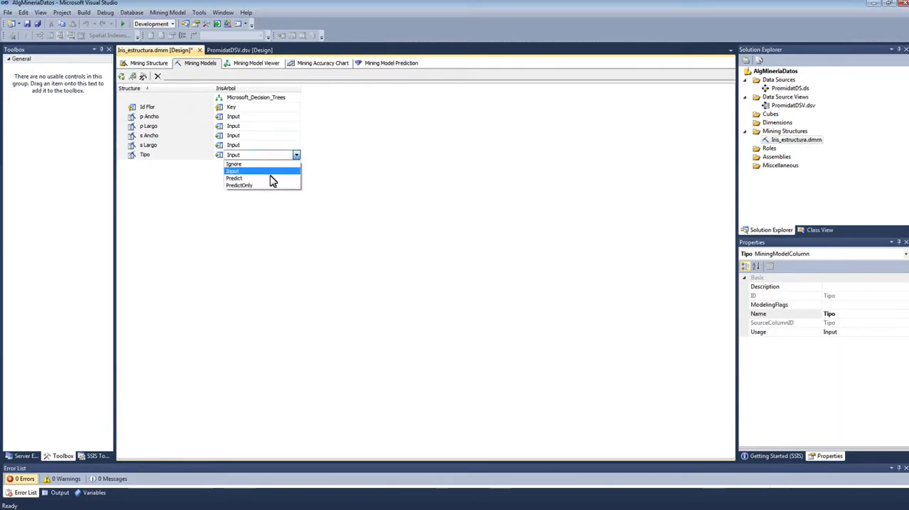
pyautogui.click(270, 178)
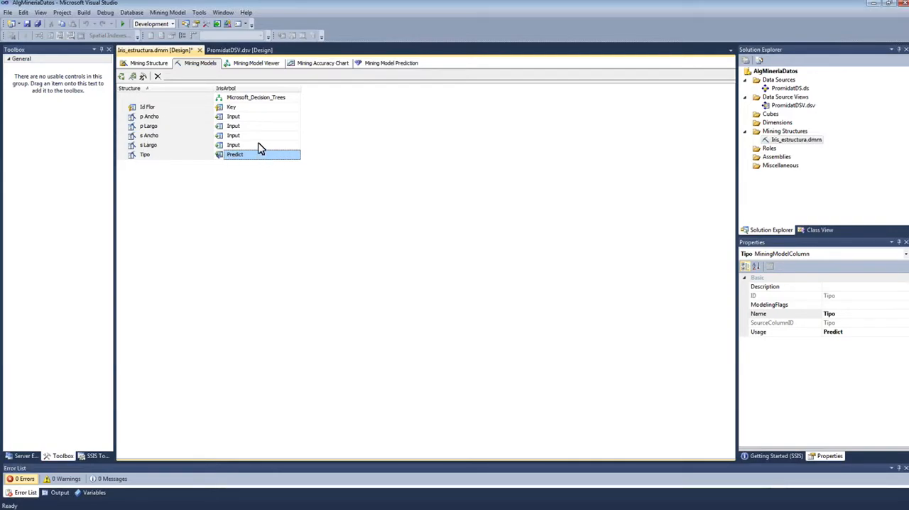
pyautogui.click(297, 157)
pyautogui.click(297, 155)
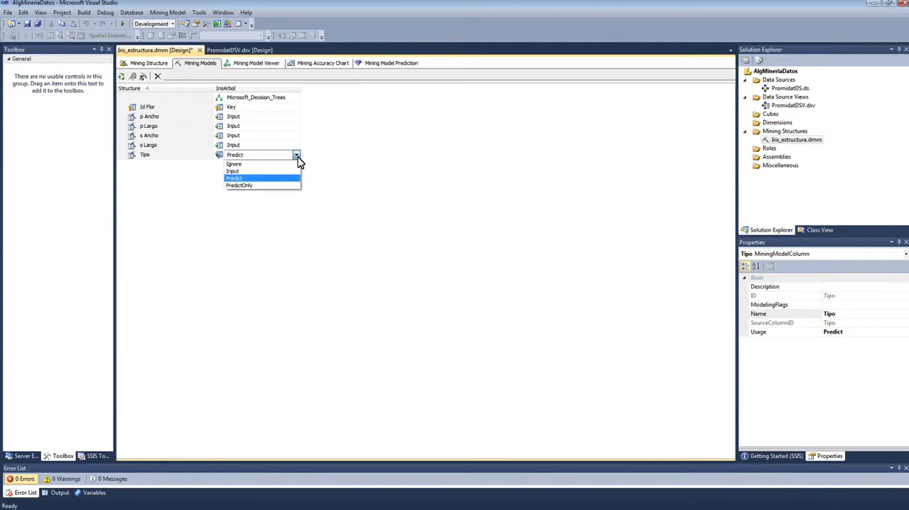
pyautogui.click(265, 178)
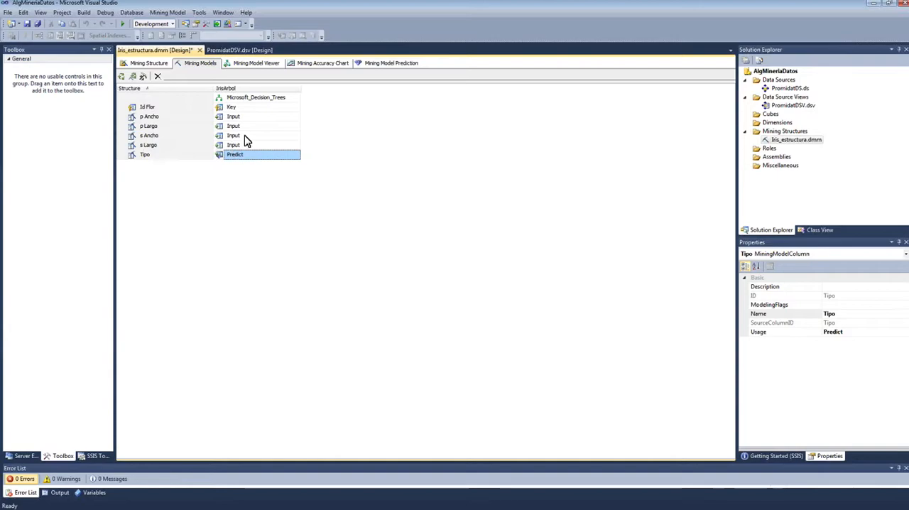
# Step: Check the usage of the Id Flor column and keep p Ancho as Input in the IrisArbol model
pyautogui.click(168, 110)
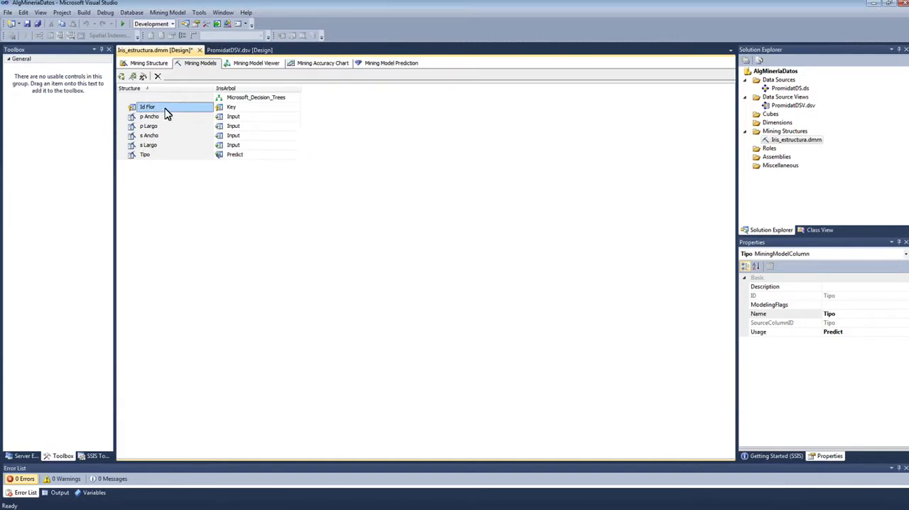
pyautogui.click(243, 108)
pyautogui.click(328, 113)
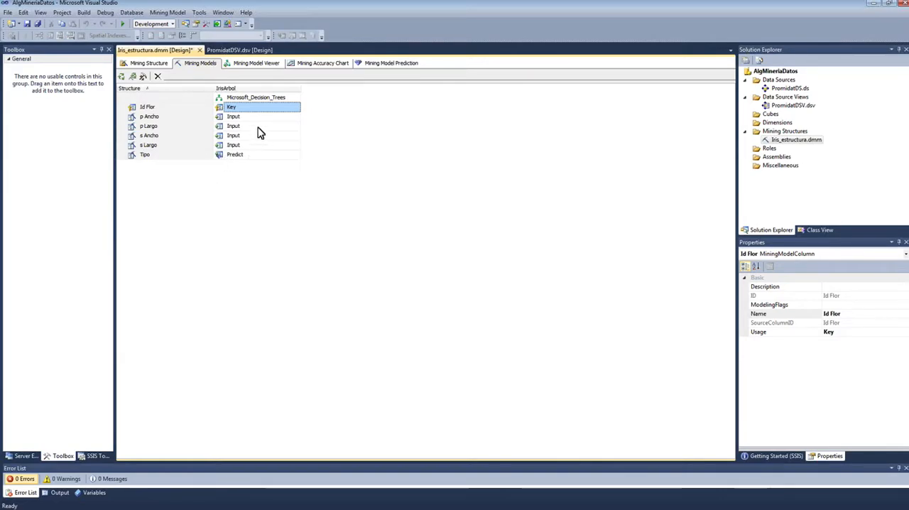
pyautogui.click(295, 119)
pyautogui.click(296, 118)
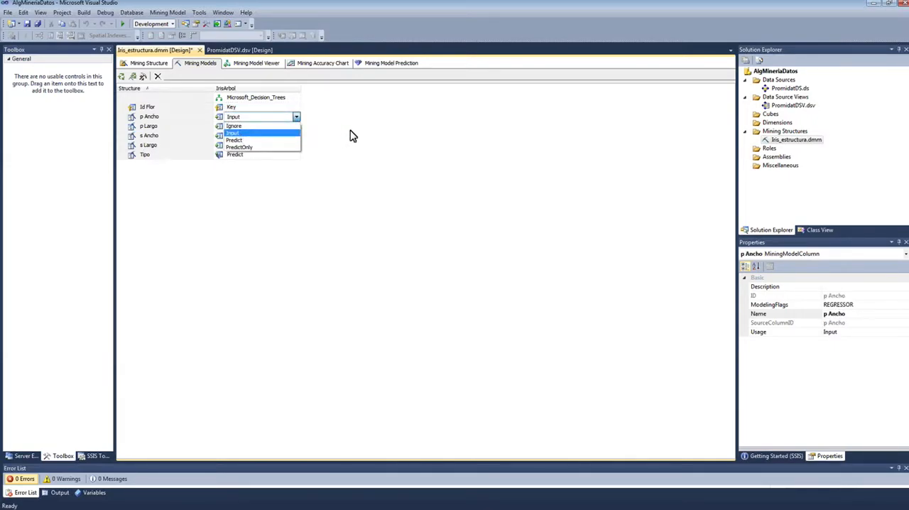
pyautogui.click(260, 134)
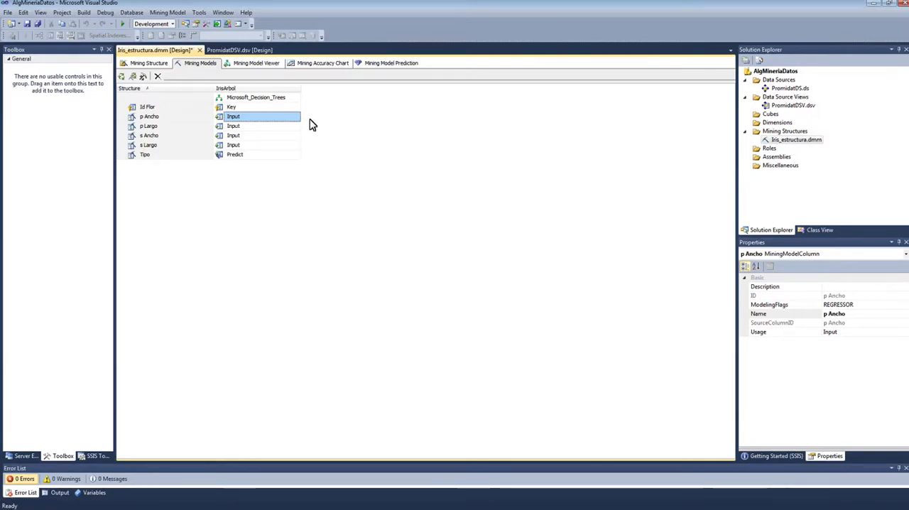
# Step: Open the algorithm parameters of the IrisArbol decision tree model for review
pyautogui.rightClick(265, 99)
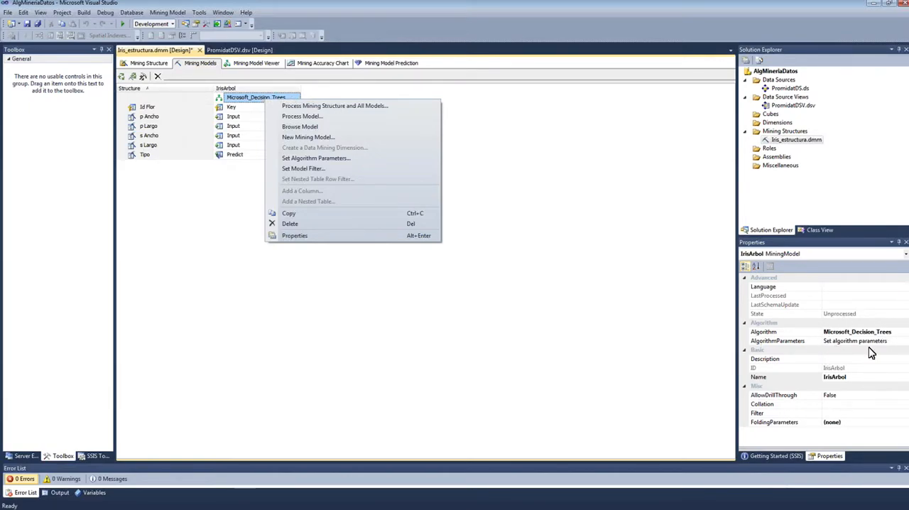
pyautogui.click(339, 164)
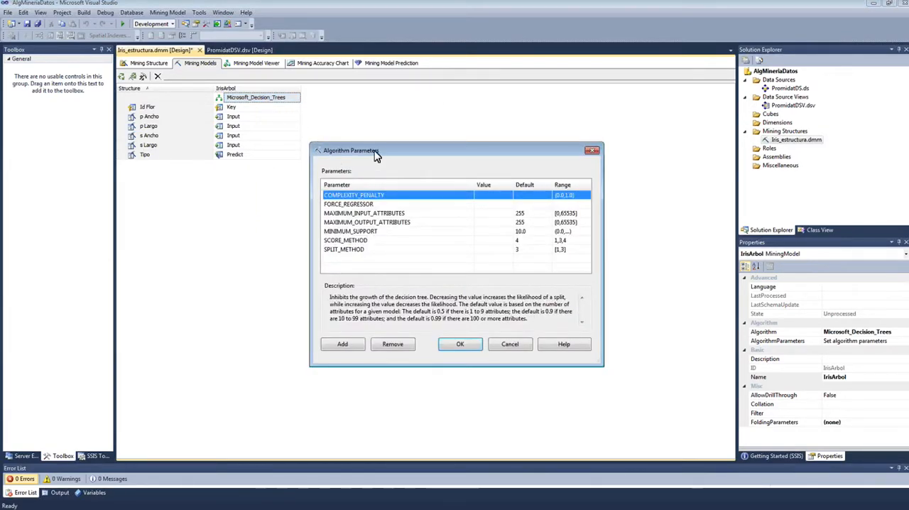
pyautogui.moveTo(374, 152); pyautogui.dragTo(370, 126)
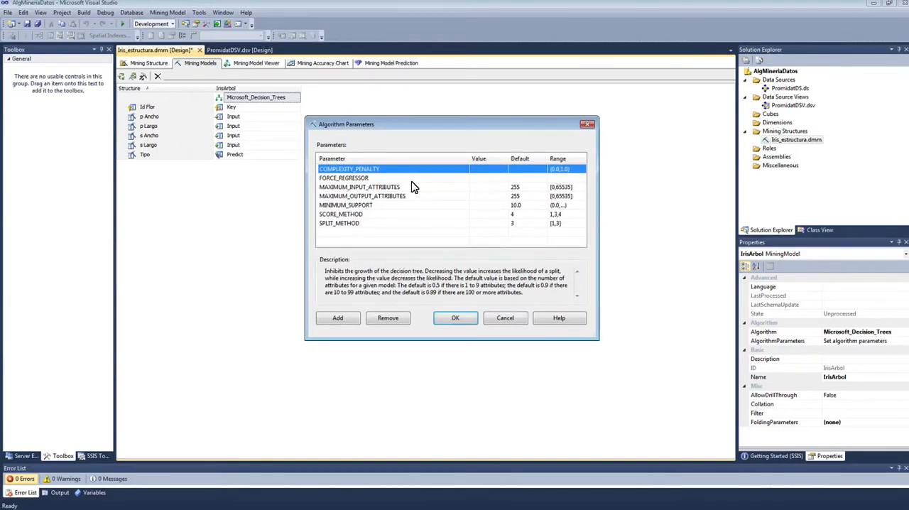
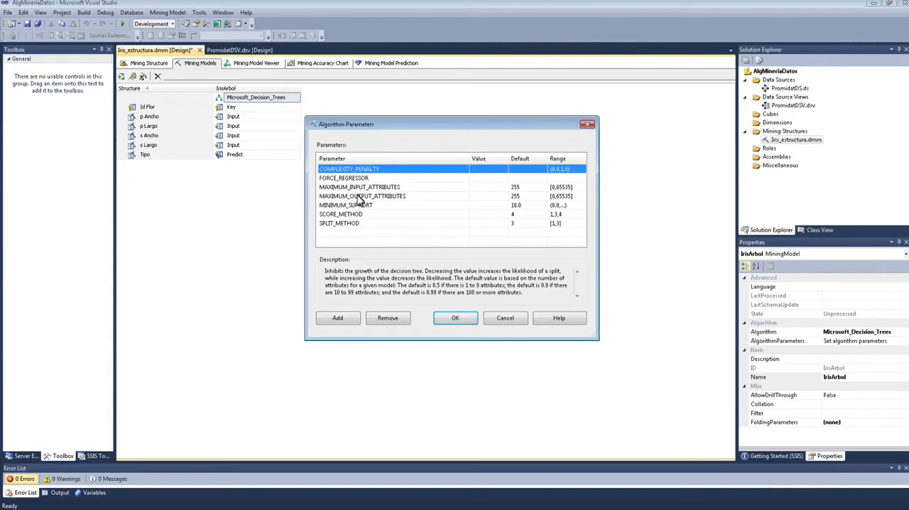
# Step: Review the descriptions of the decision tree parameters, including the input and output attribute limits, MINIMUM_SUPPORT, COMPLEXITY_PENALTY and SCORE_METHOD
pyautogui.click(358, 179)
pyautogui.click(357, 189)
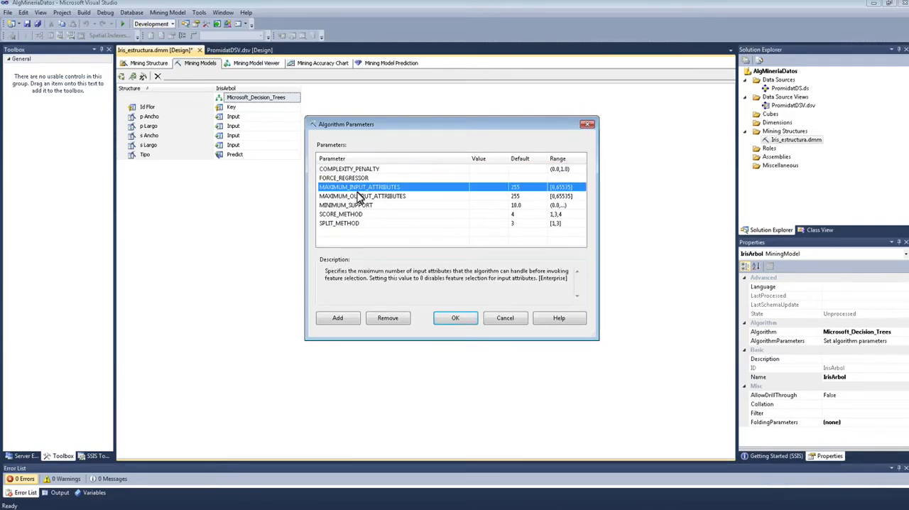
pyautogui.click(360, 196)
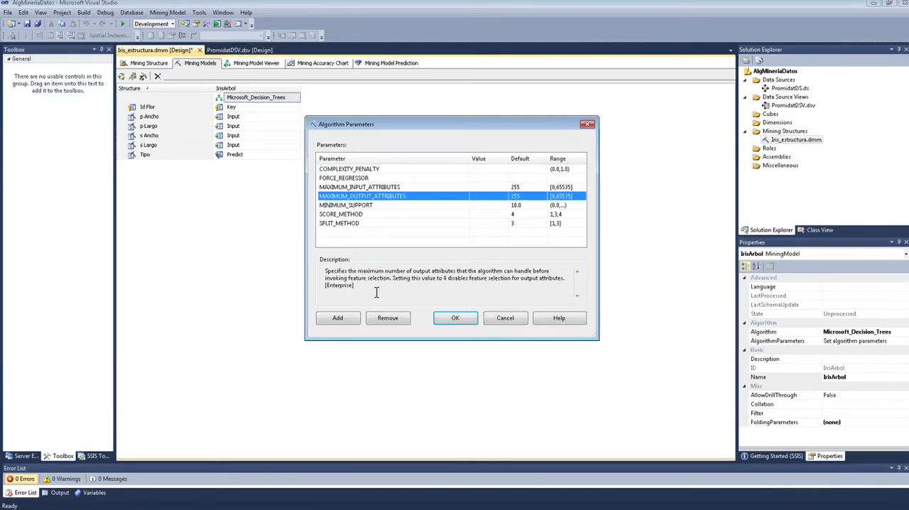
pyautogui.click(365, 206)
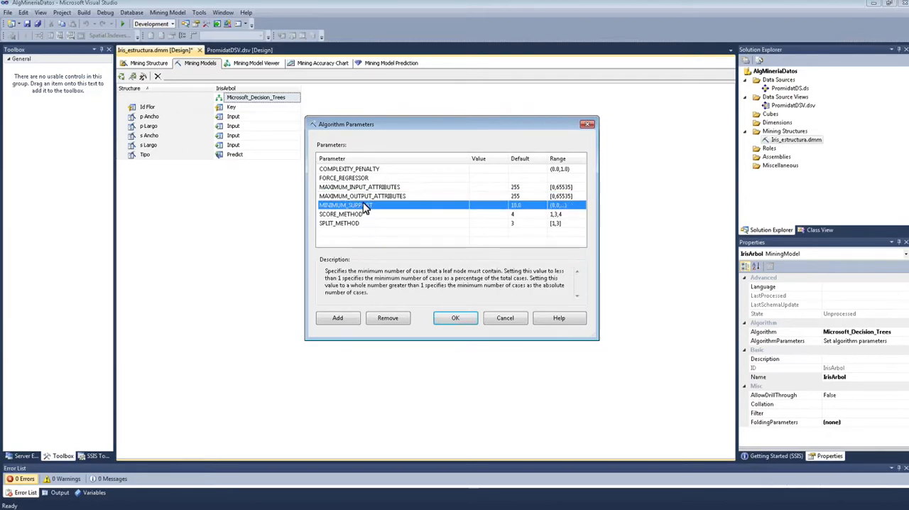
pyautogui.click(481, 176)
pyautogui.click(479, 170)
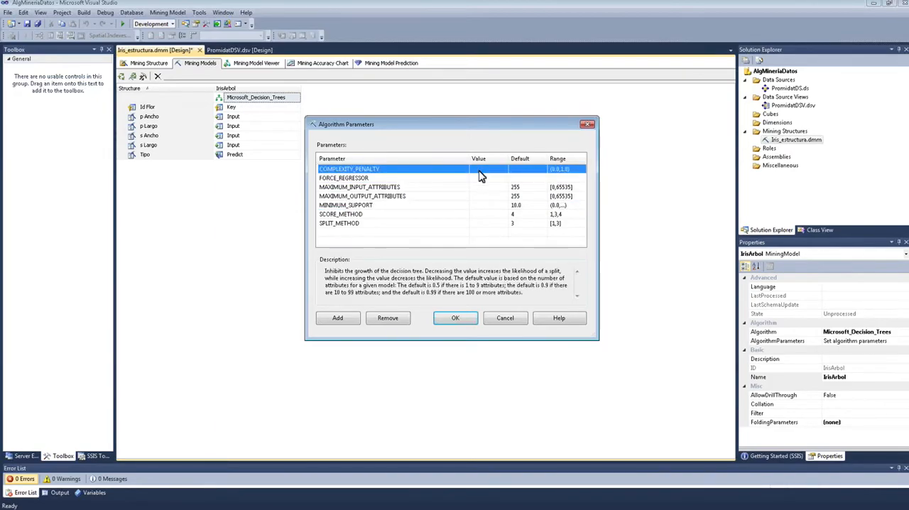
pyautogui.click(343, 214)
# Step: Set the SPLIT_METHOD parameter to 1 (Binary), accept the algorithm parameters and save the project
pyautogui.click(338, 223)
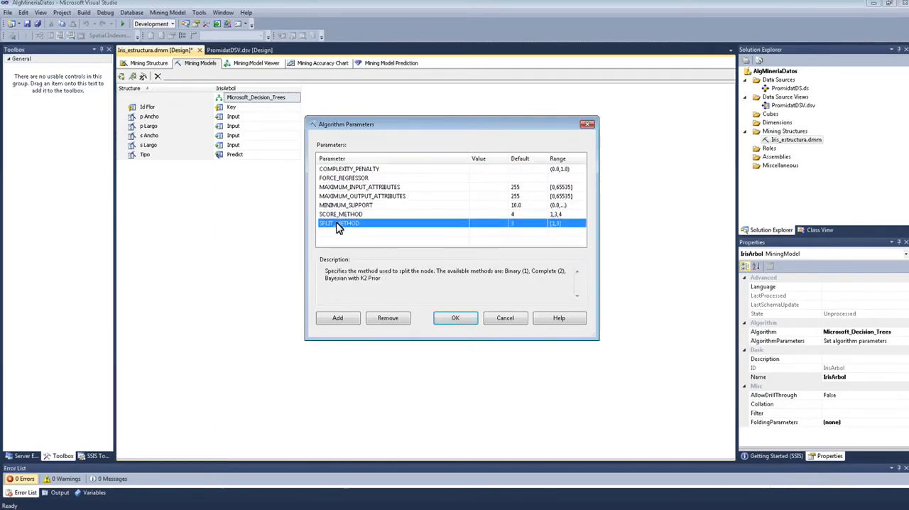
pyautogui.click(484, 224)
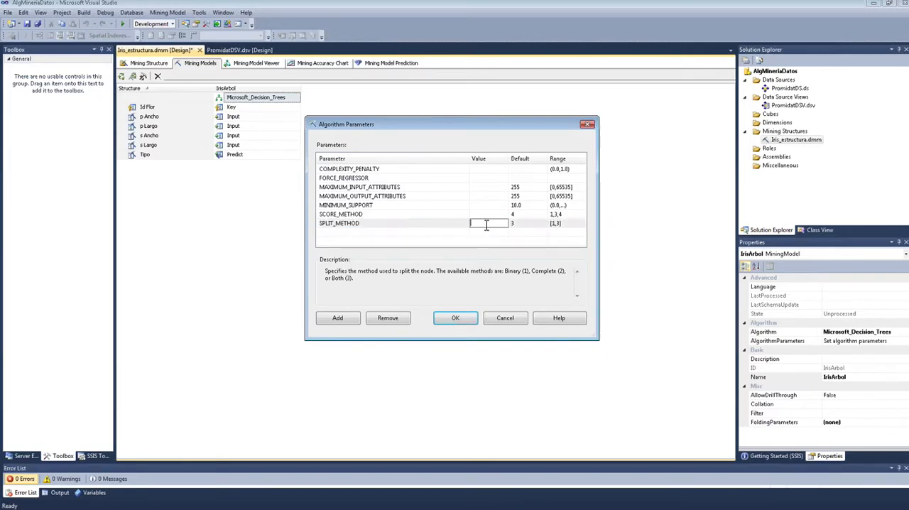
pyautogui.write('1')
pyautogui.click(479, 213)
pyautogui.click(480, 223)
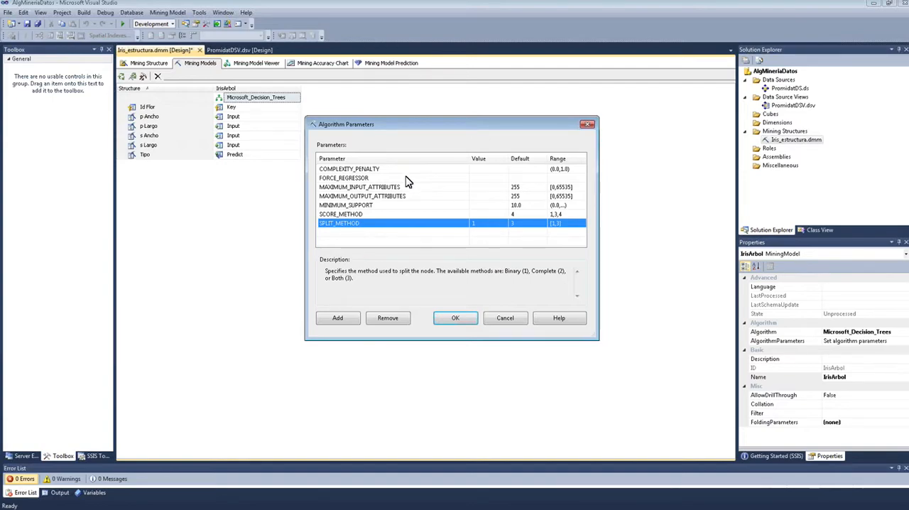
pyautogui.click(457, 319)
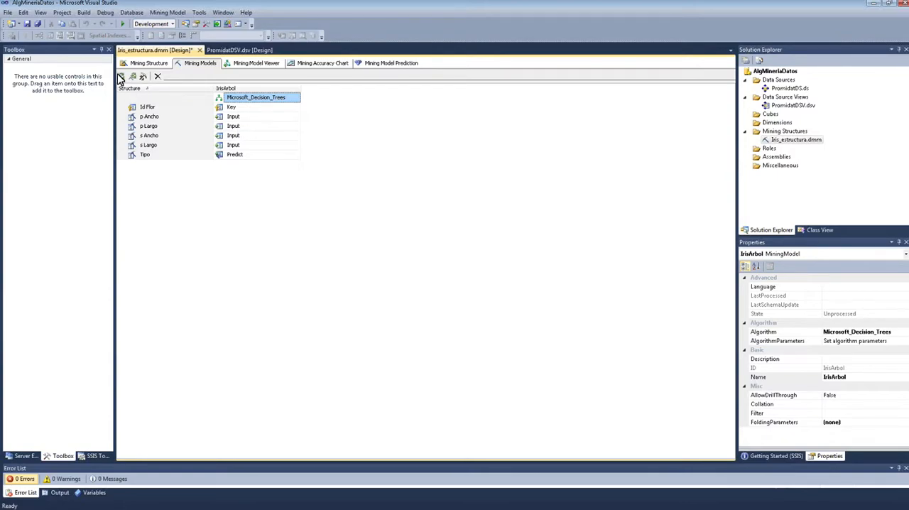
pyautogui.click(37, 23)
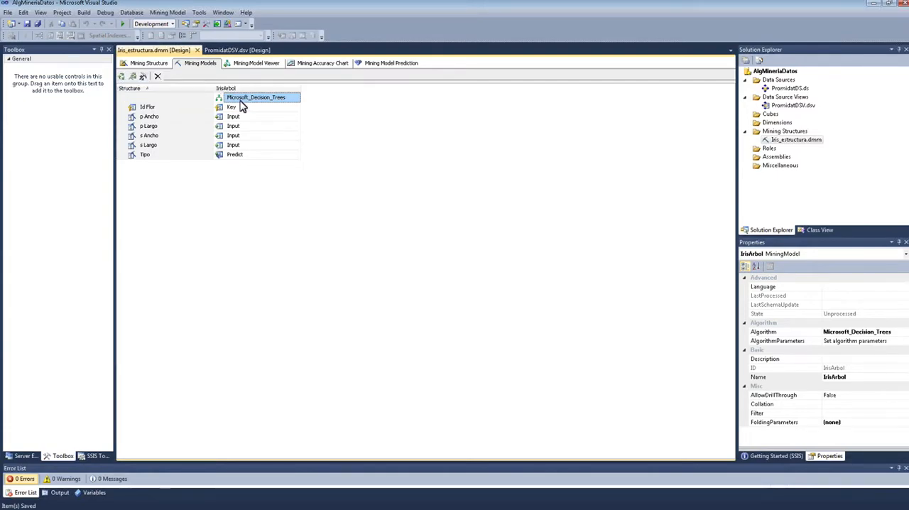
# Step: Start processing the mining structure and all models, building and deploying the project over the existing Promidat database
pyautogui.rightClick(241, 100)
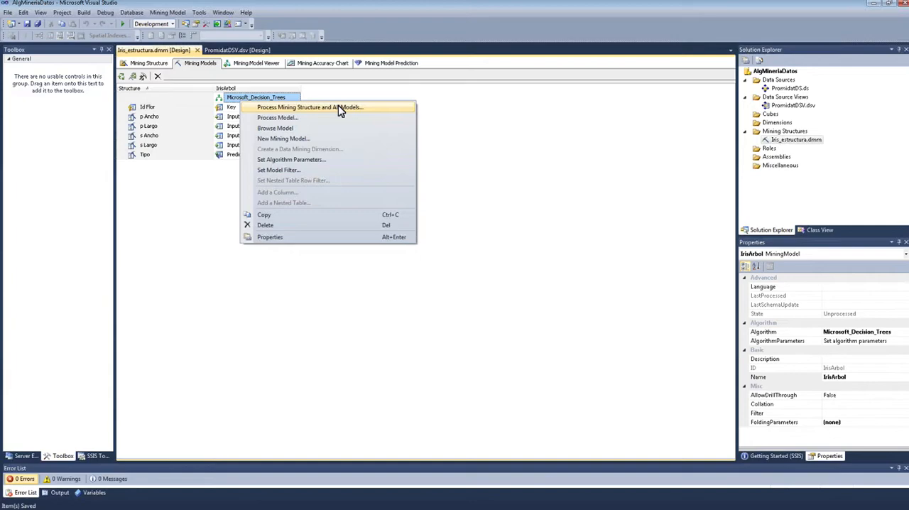
pyautogui.click(311, 108)
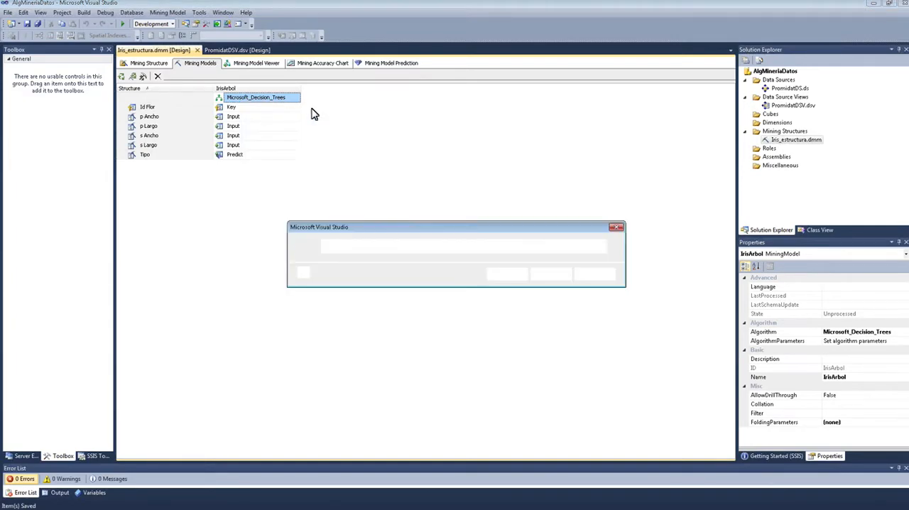
pyautogui.click(511, 274)
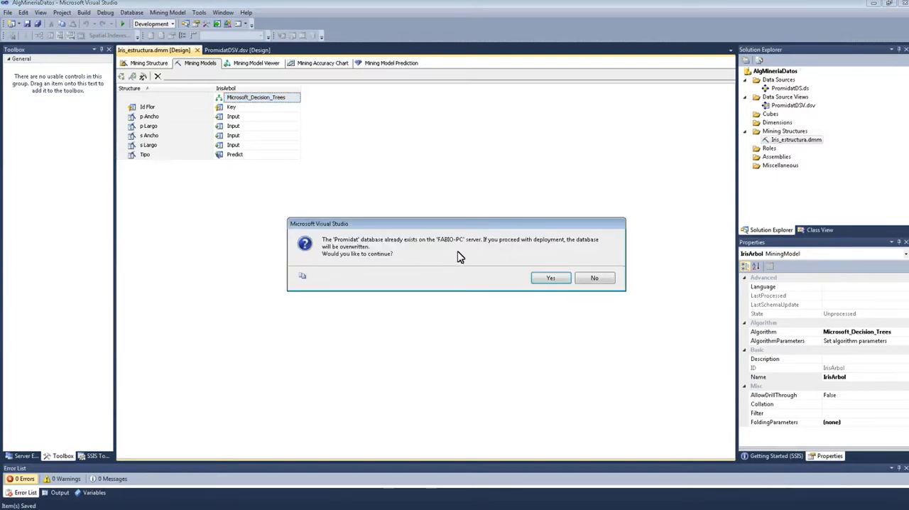
pyautogui.click(548, 278)
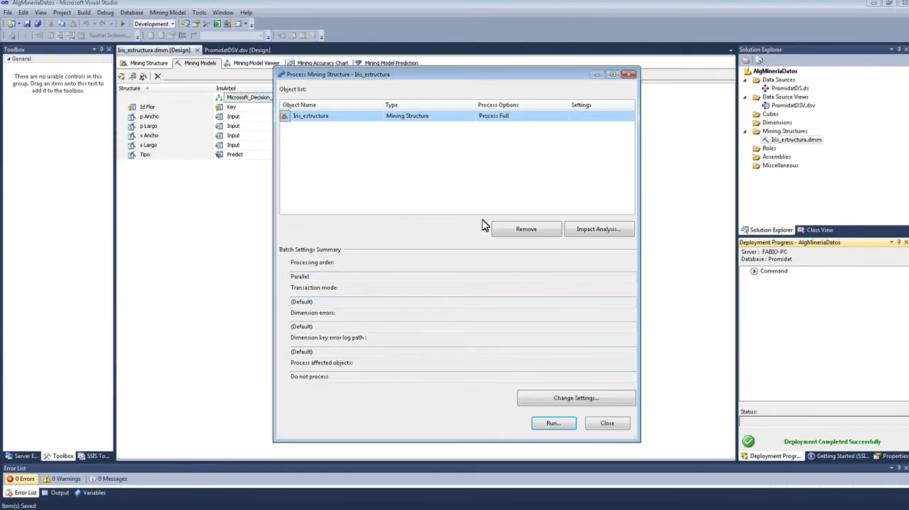
# Step: Run full processing of Iris_estructura, check its progress details and close the processing dialogs
pyautogui.click(555, 425)
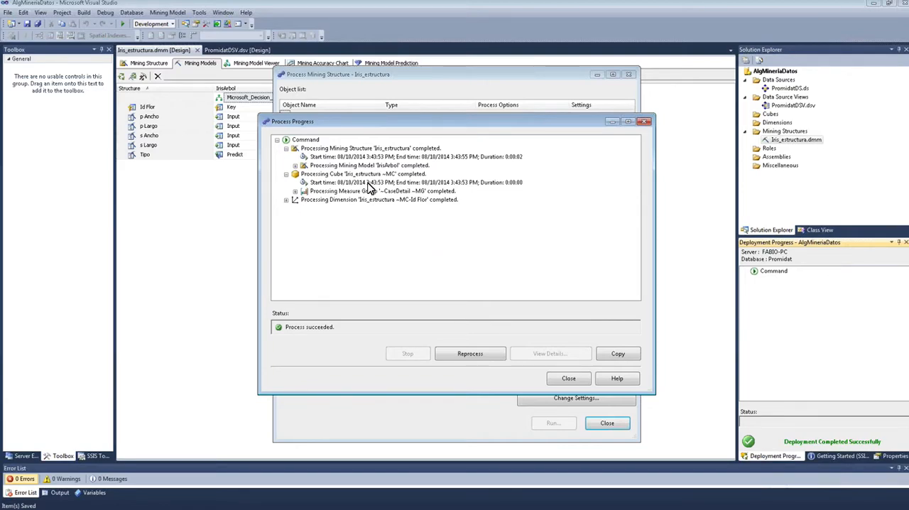
pyautogui.click(363, 200)
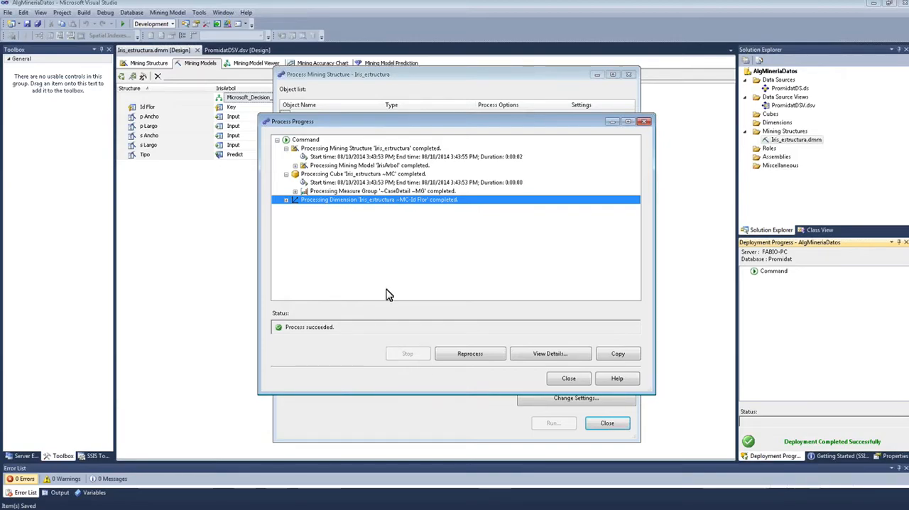
pyautogui.click(577, 378)
pyautogui.click(604, 424)
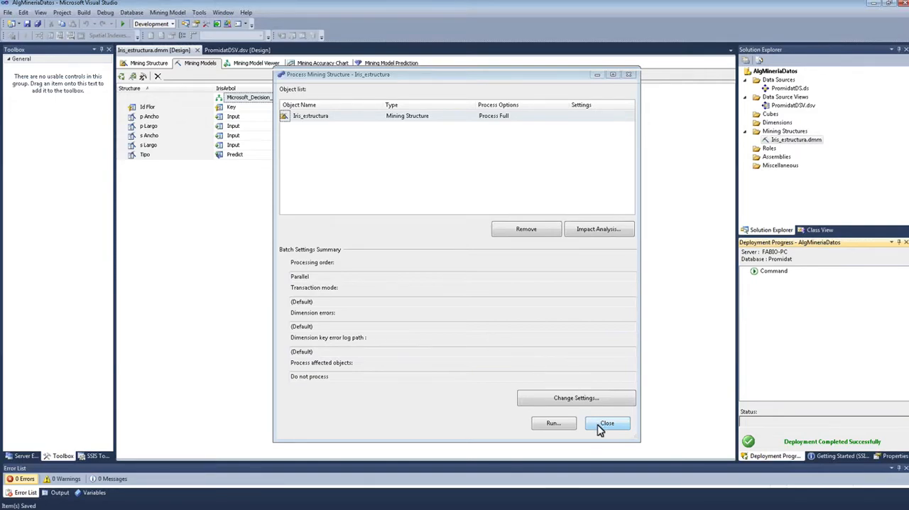
pyautogui.click(604, 425)
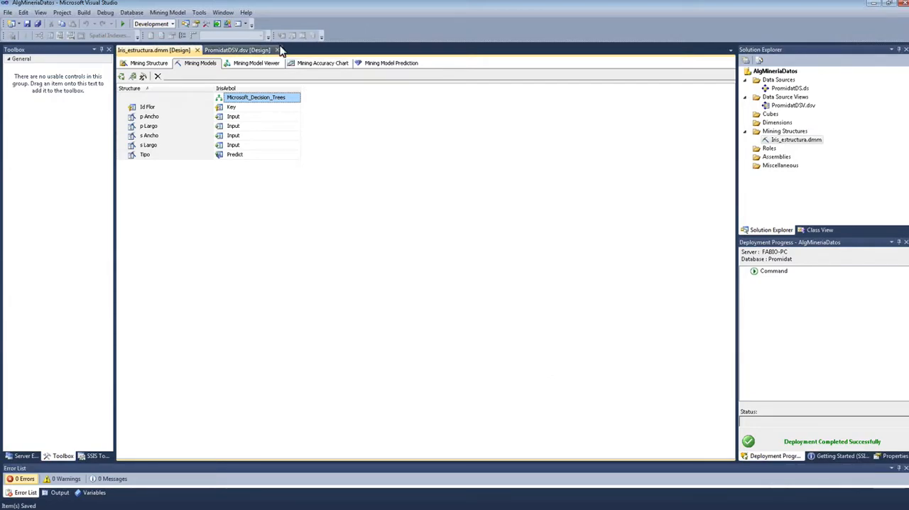
# Step: Display the IrisArbol tree in the Mining Model Viewer, redeploying the project and overwriting the Promidat database
pyautogui.click(255, 64)
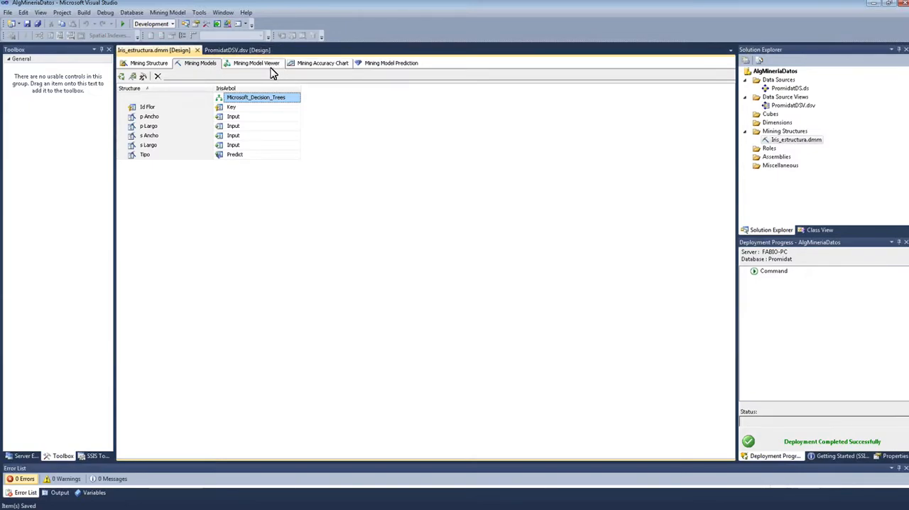
pyautogui.click(270, 71)
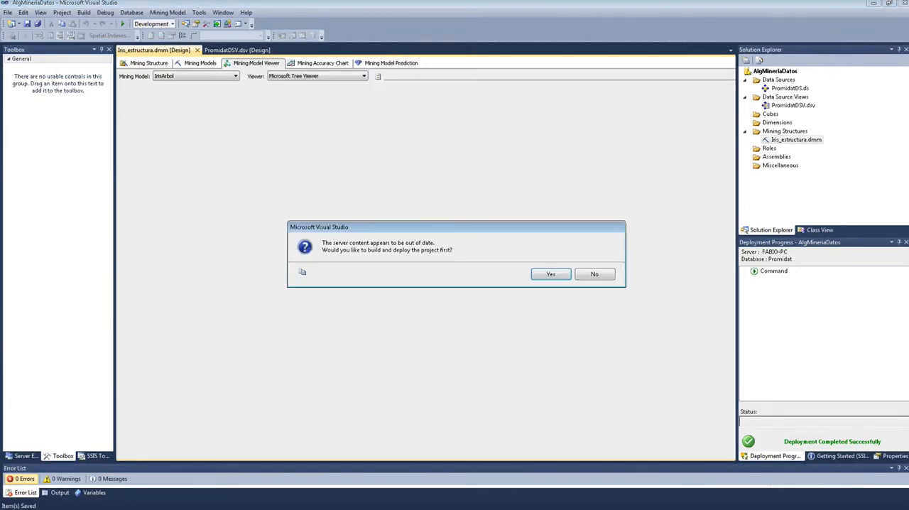
pyautogui.click(549, 277)
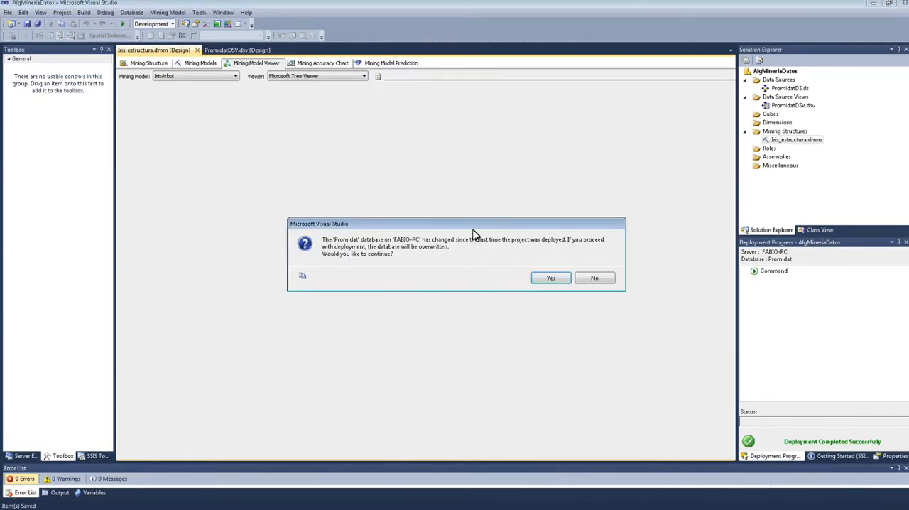
pyautogui.click(550, 278)
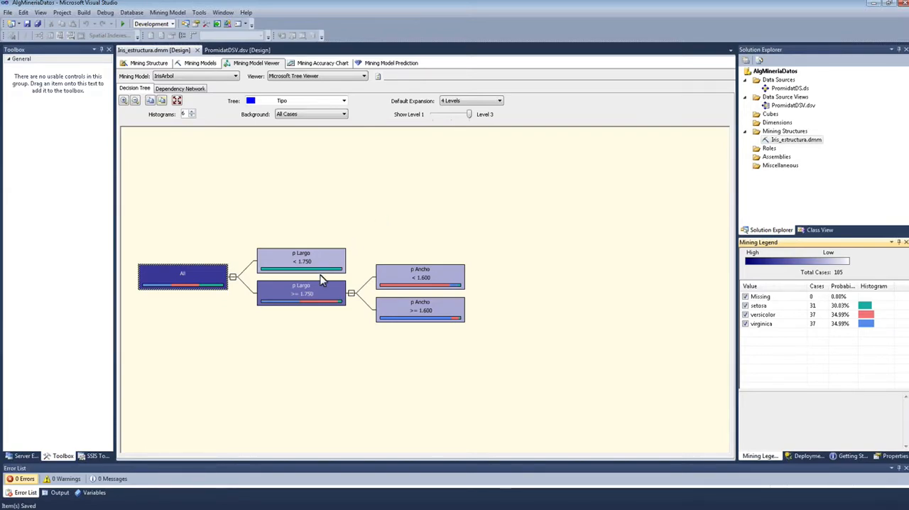
# Step: Widen the Mining Legend and examine the class distribution of the All node and both p Largo nodes
pyautogui.moveTo(312, 301)
pyautogui.moveTo(739, 178); pyautogui.dragTo(637, 178)
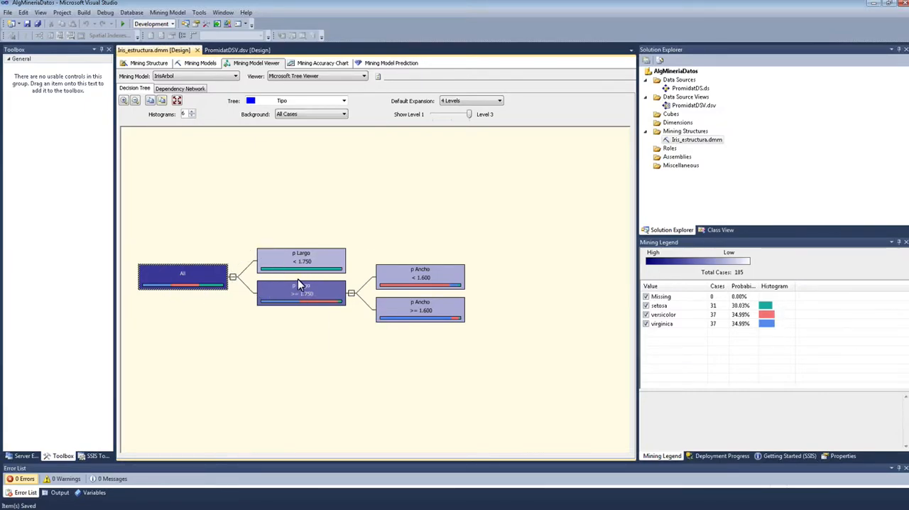
pyautogui.moveTo(301, 266)
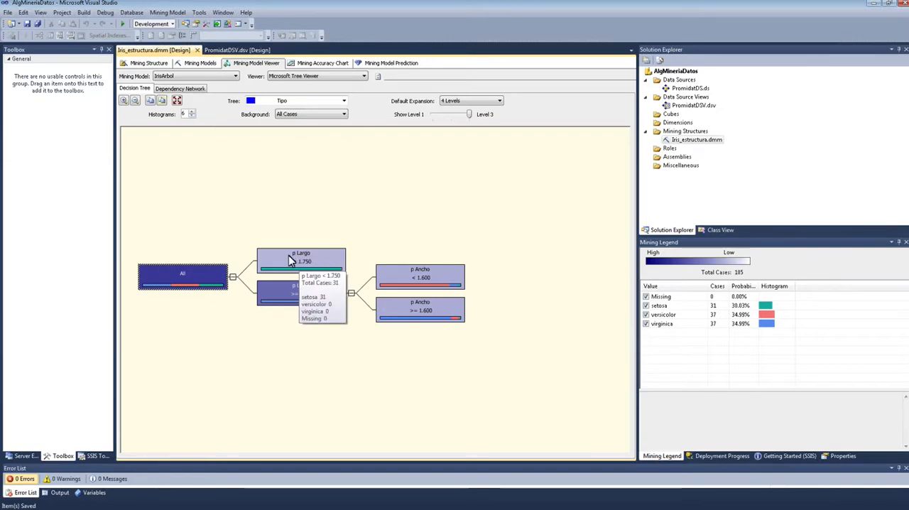
pyautogui.click(297, 264)
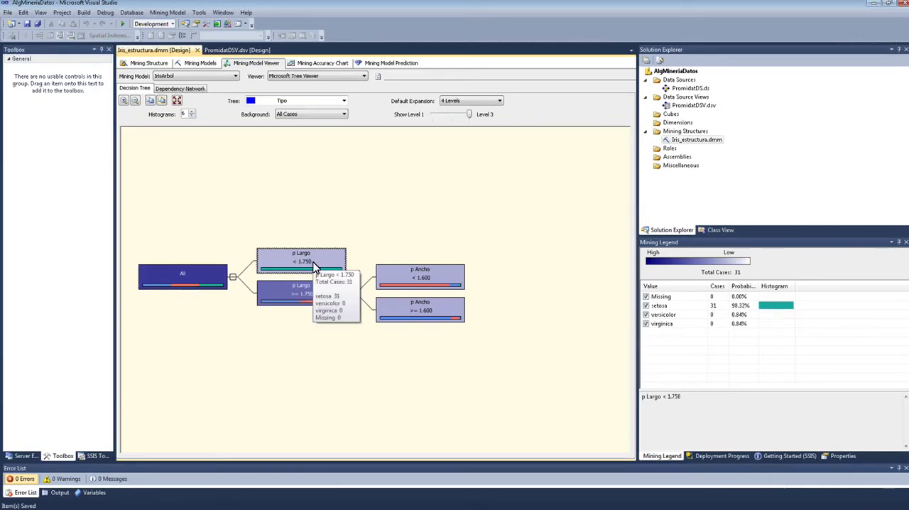
pyautogui.click(206, 275)
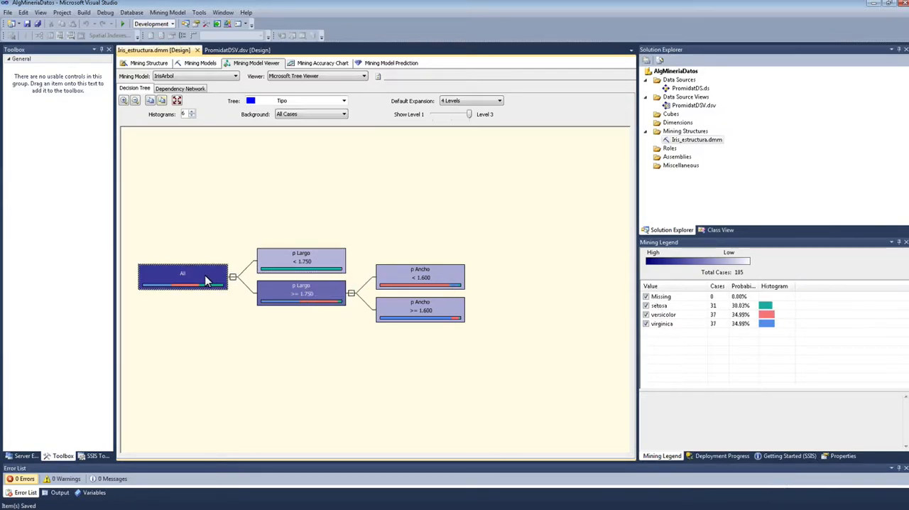
pyautogui.click(317, 272)
pyautogui.click(317, 292)
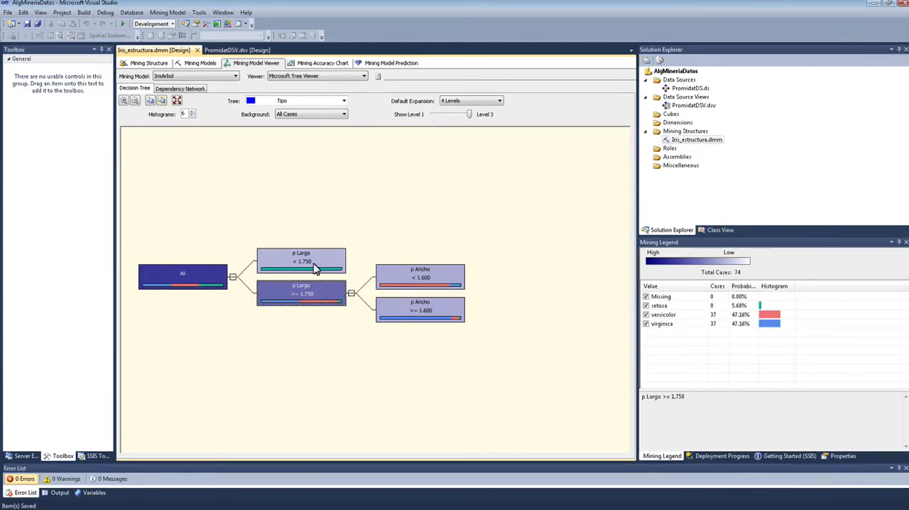
pyautogui.click(317, 269)
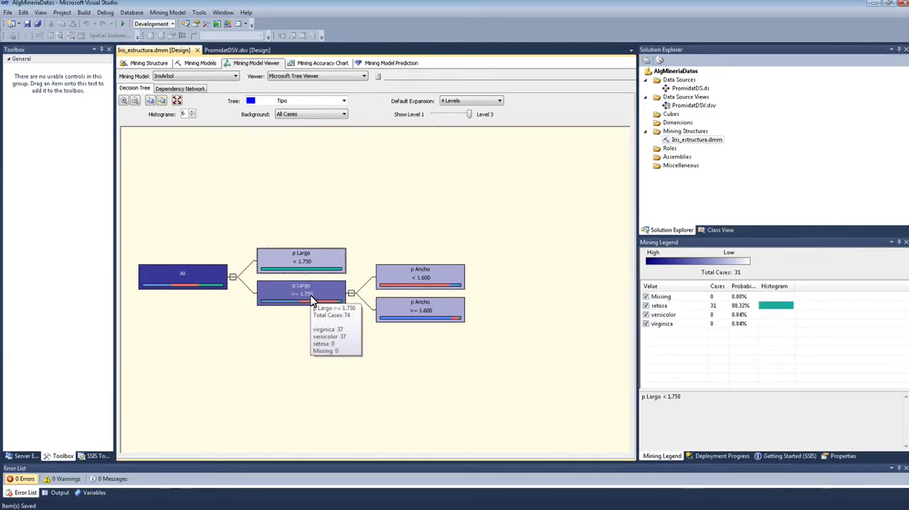
pyautogui.click(312, 291)
pyautogui.moveTo(311, 308)
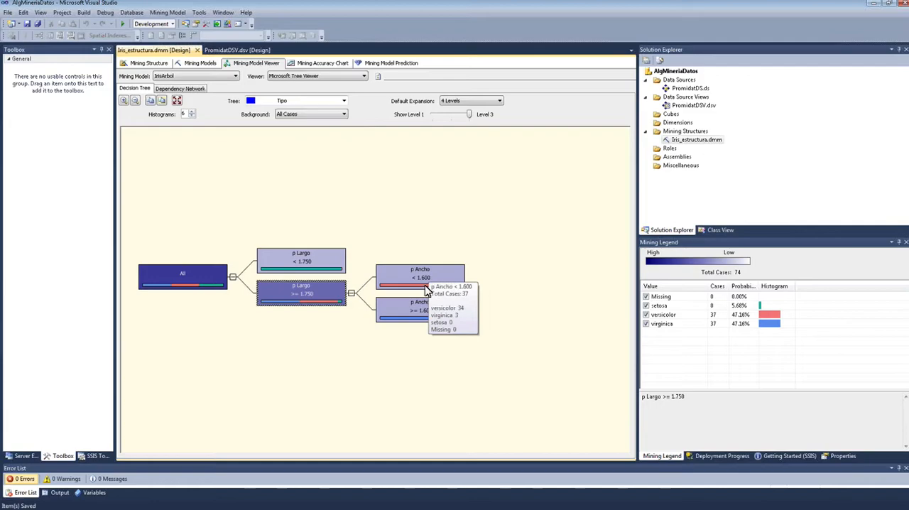
# Step: Compare the class distributions of the two p Ancho leaf nodes with those of the p Largo nodes
pyautogui.click(461, 278)
pyautogui.click(451, 305)
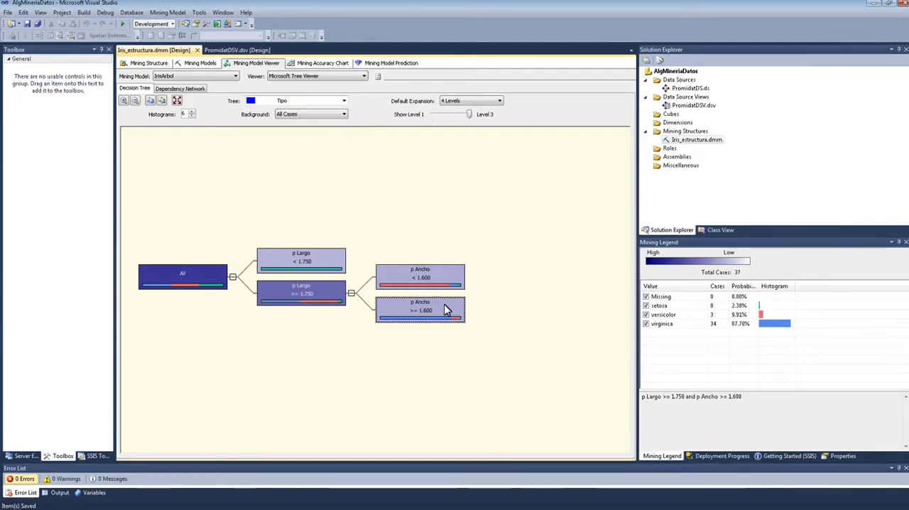
pyautogui.click(317, 260)
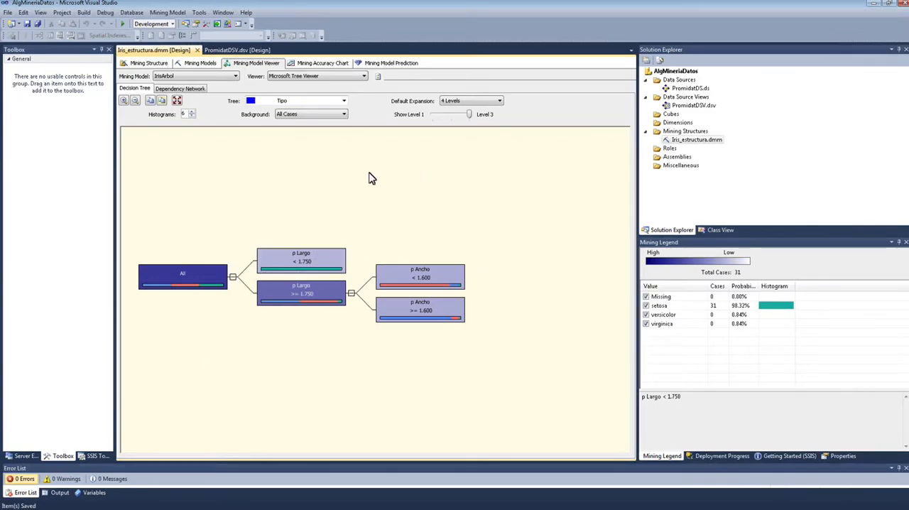
pyautogui.moveTo(331, 257)
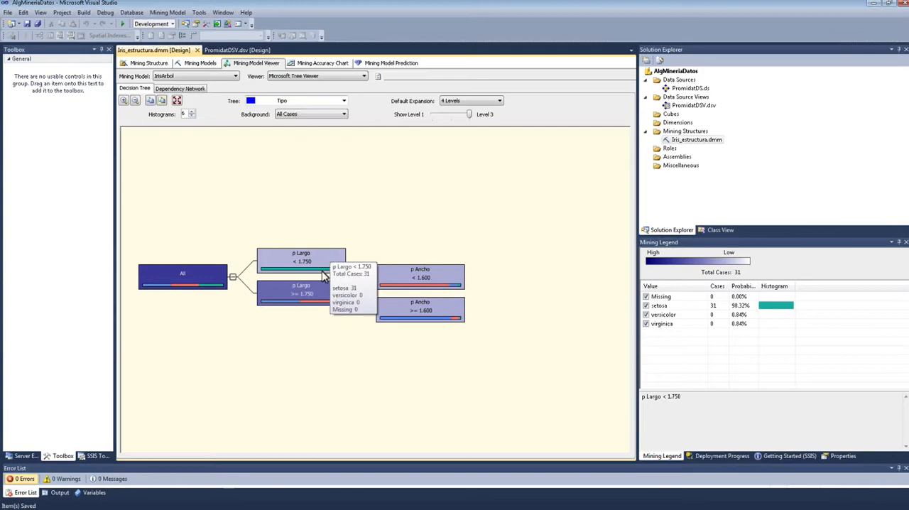
pyautogui.click(284, 299)
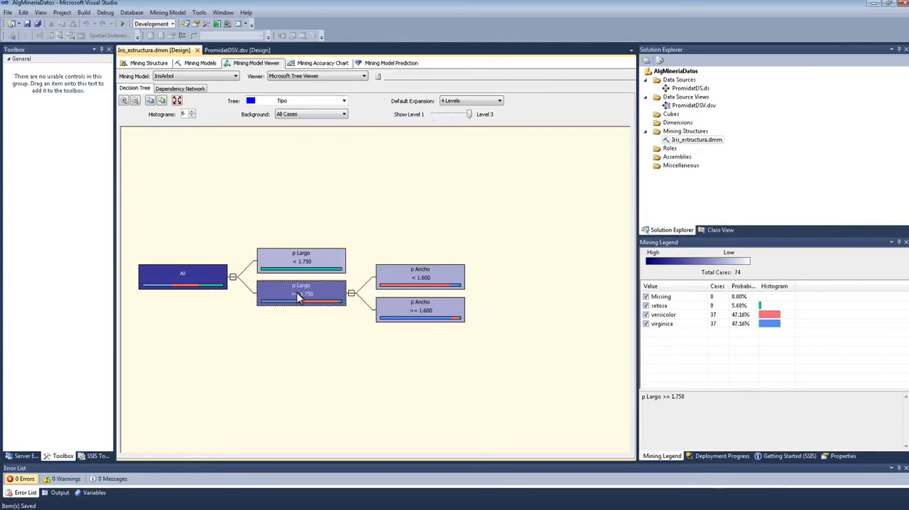
# Step: Examine the classification rule shown in the legend for the p Ancho < 1.600 leaf
pyautogui.click(421, 279)
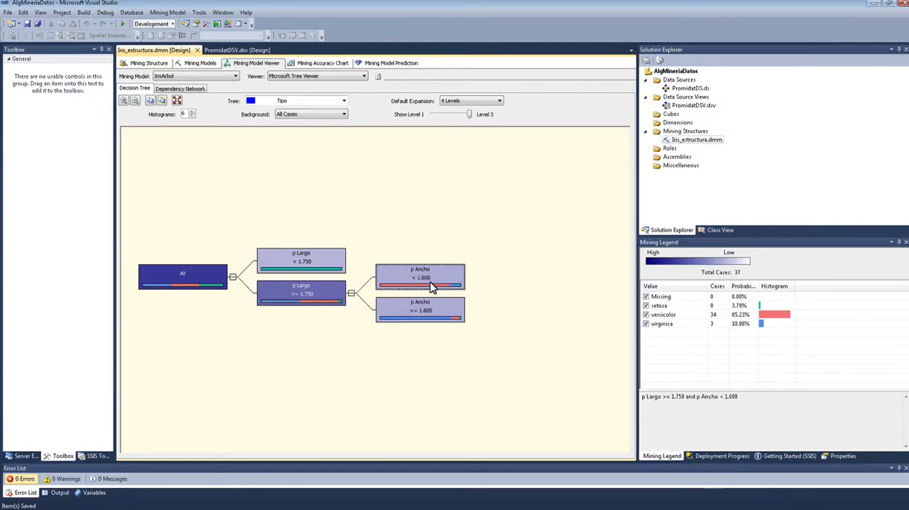
pyautogui.moveTo(739, 397); pyautogui.dragTo(644, 402)
pyautogui.click(719, 399)
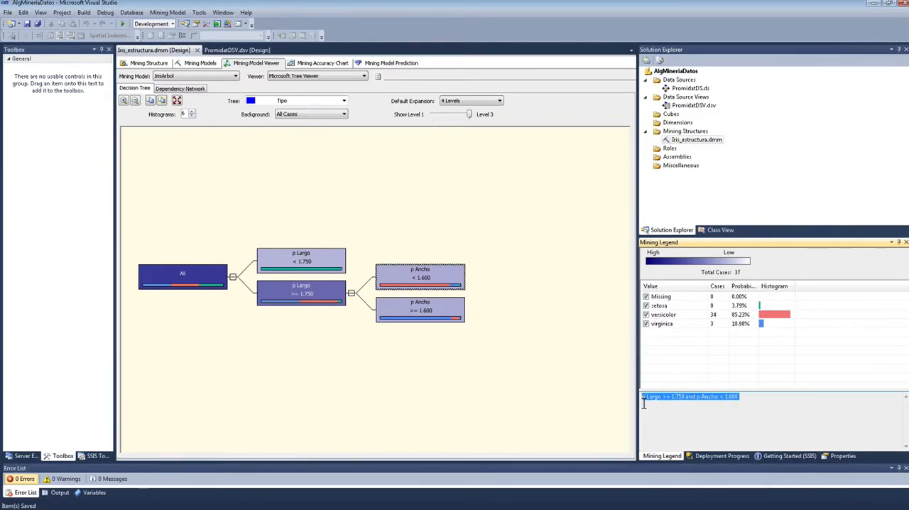
pyautogui.click(750, 402)
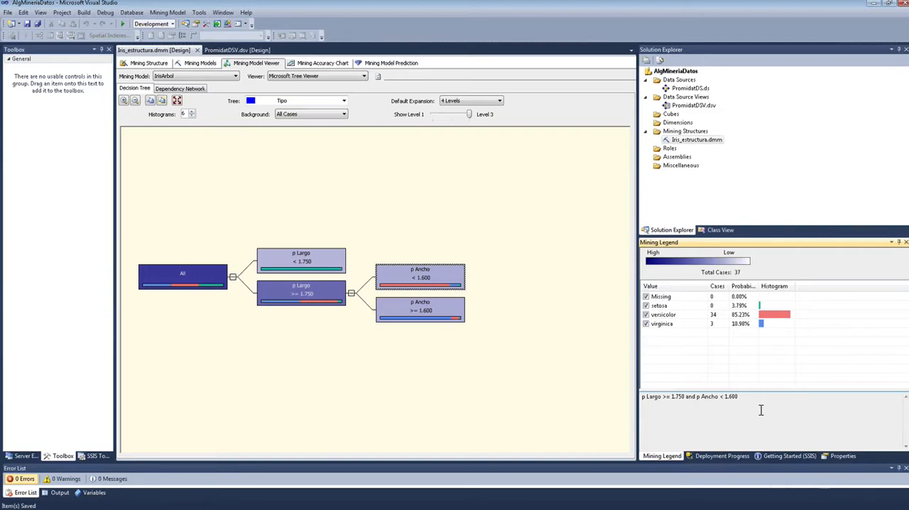
# Step: Compare the tree's node shading for setosa, virginica and Missing cases by changing the background value
pyautogui.moveTo(753, 398); pyautogui.dragTo(643, 403)
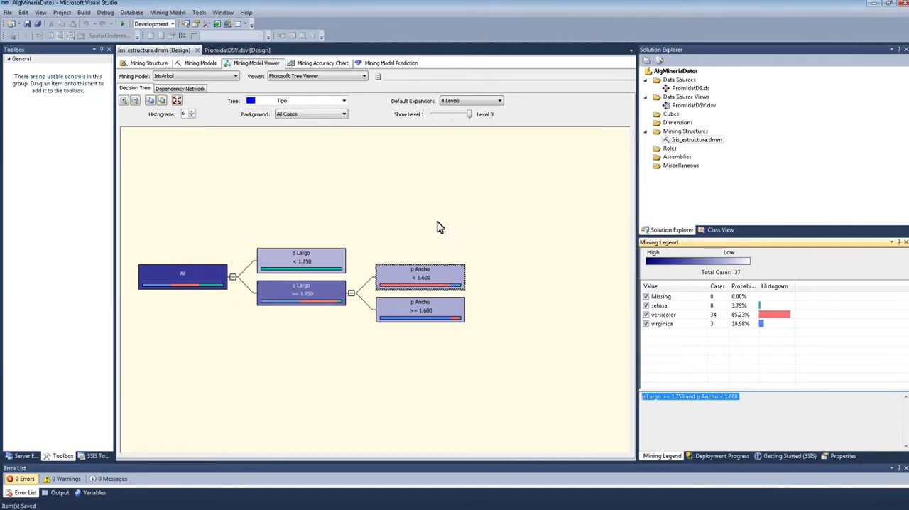
pyautogui.click(188, 196)
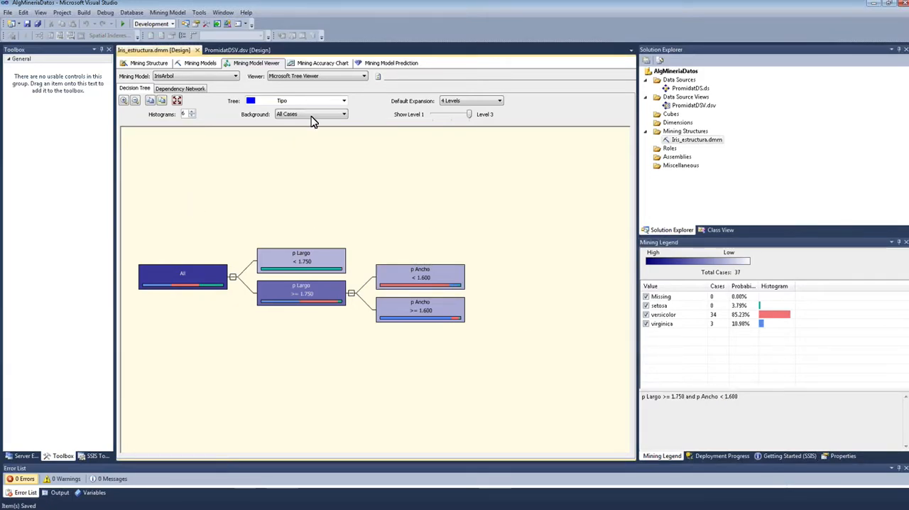
pyautogui.click(344, 114)
pyautogui.click(344, 138)
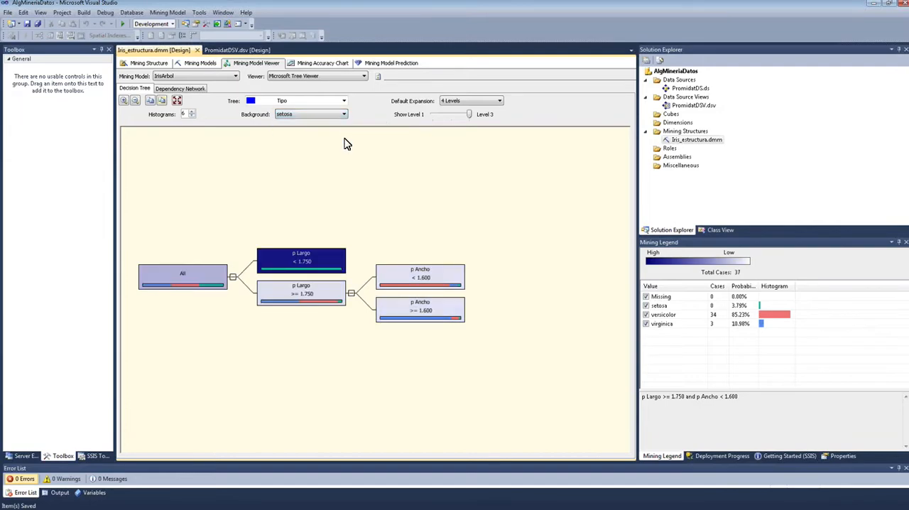
pyautogui.click(321, 116)
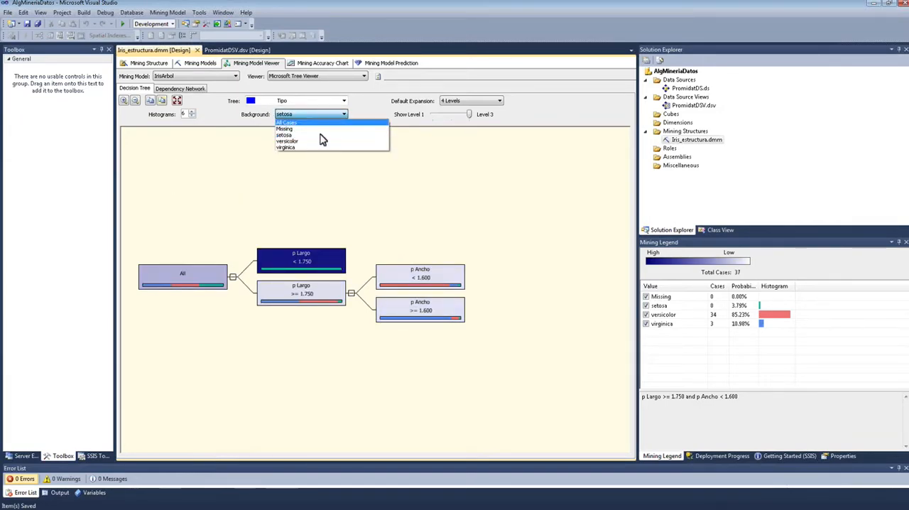
pyautogui.click(320, 147)
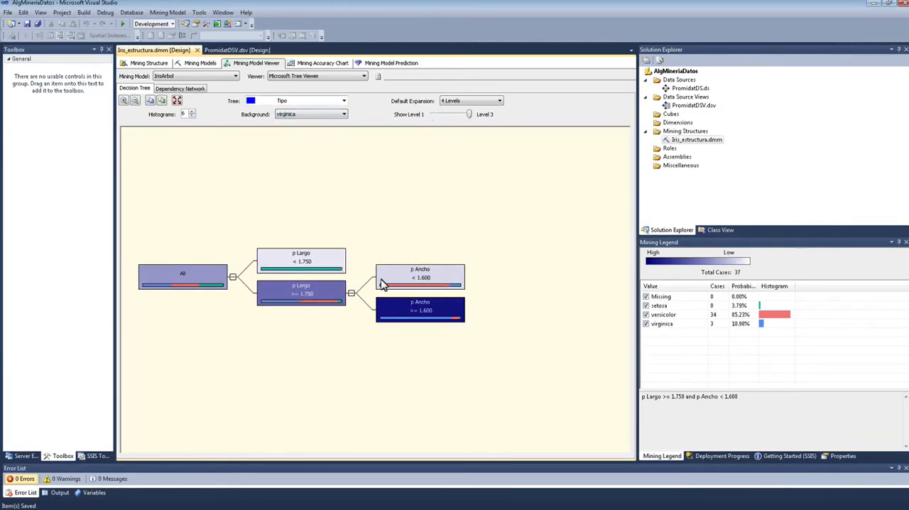
pyautogui.click(330, 118)
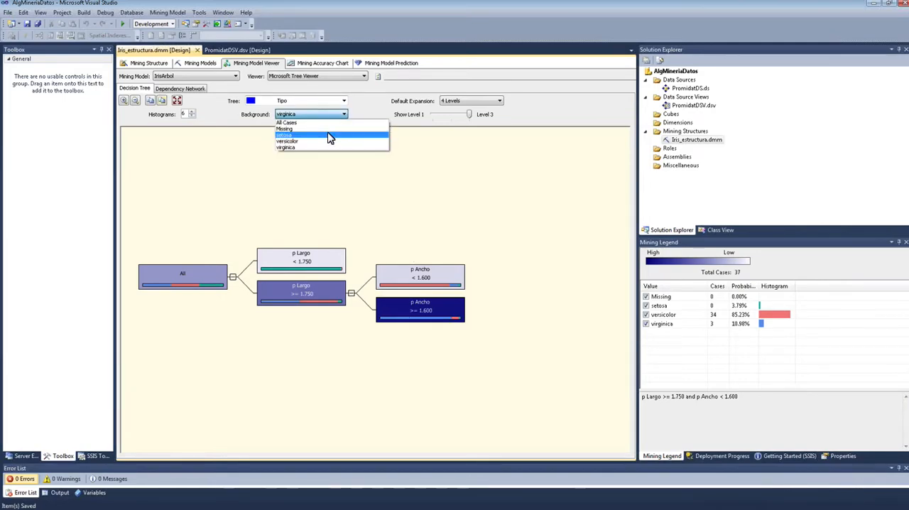
pyautogui.click(329, 135)
pyautogui.click(336, 117)
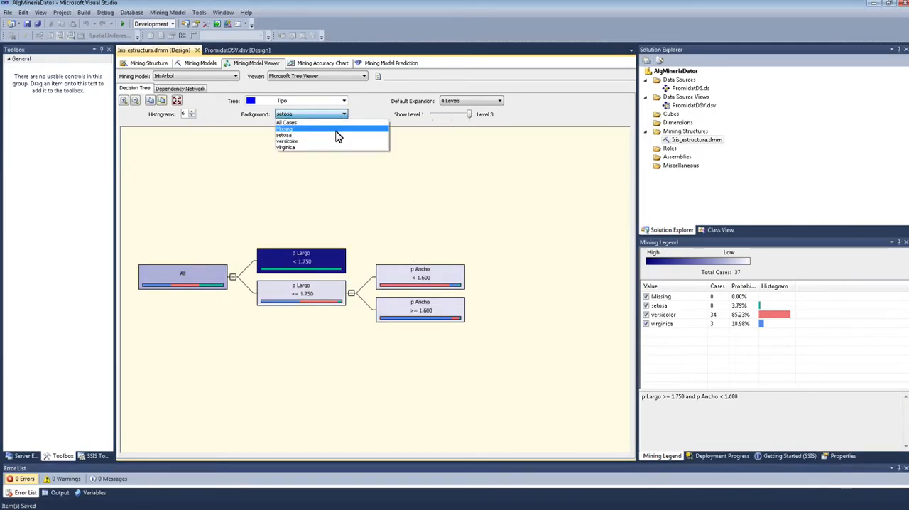
pyautogui.click(337, 129)
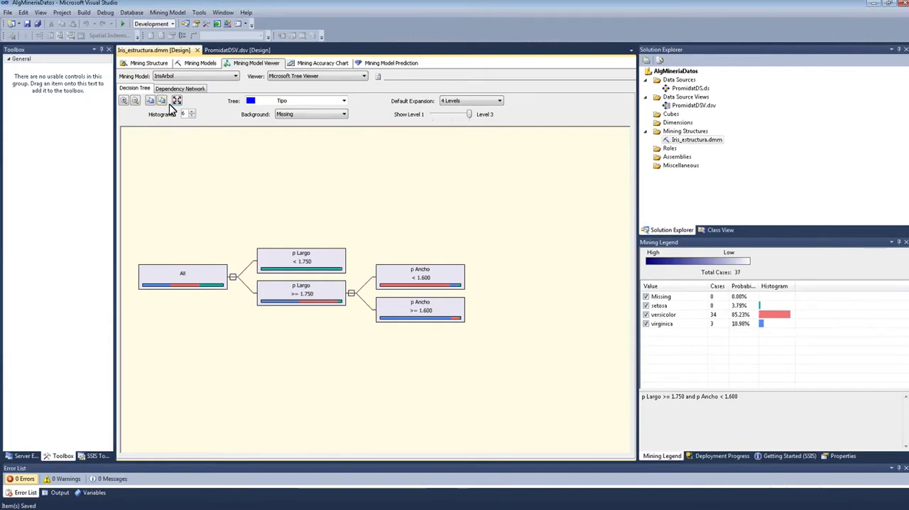
# Step: Open the dependency network and highlight which attributes predict Tipo, then clear the highlight
pyautogui.click(181, 88)
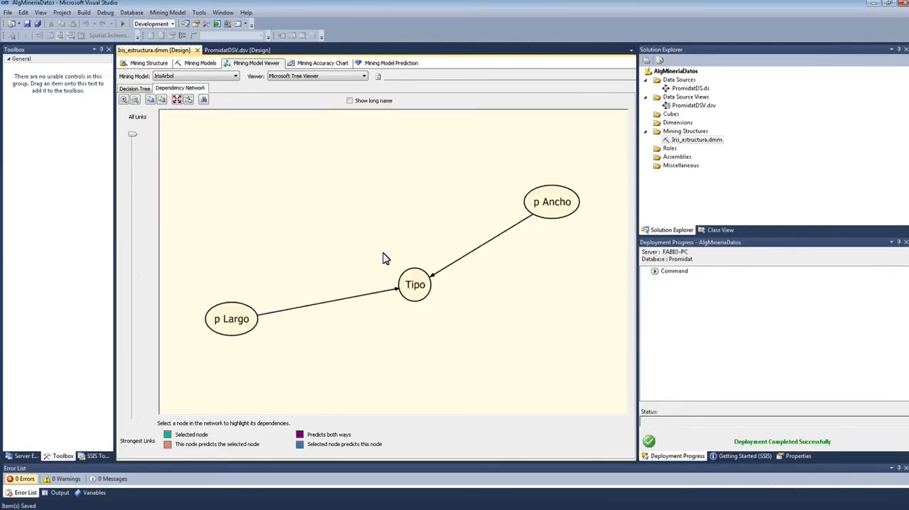
pyautogui.click(410, 293)
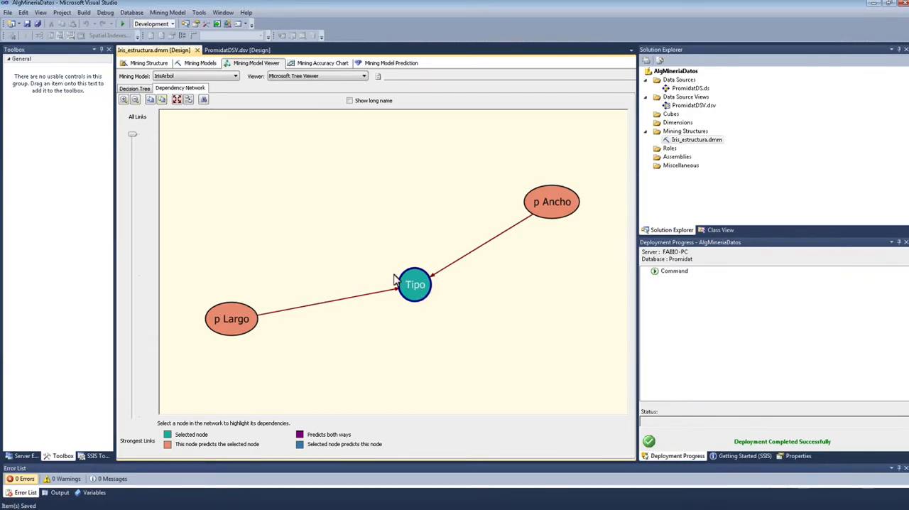
pyautogui.click(501, 247)
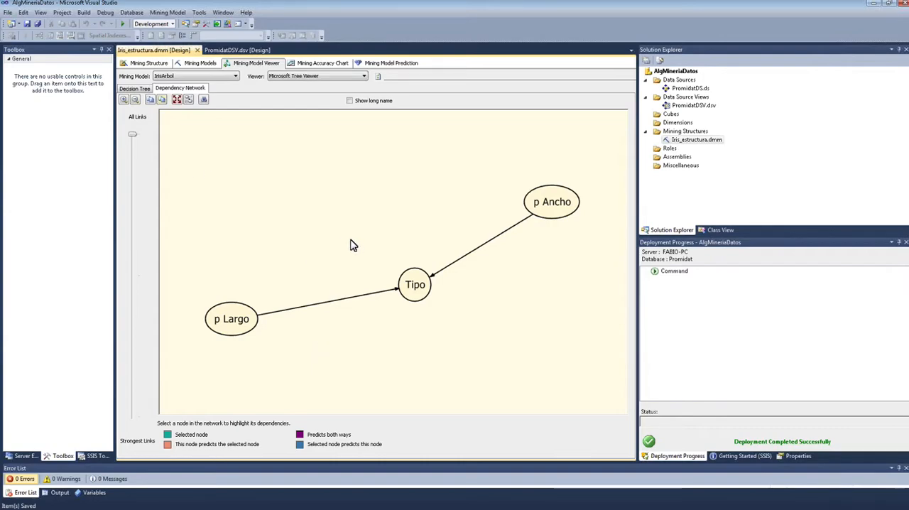
# Step: Switch the model to the Microsoft Generic Content Tree Viewer and show the node details of p Largo < 1.75 under All
pyautogui.click(229, 76)
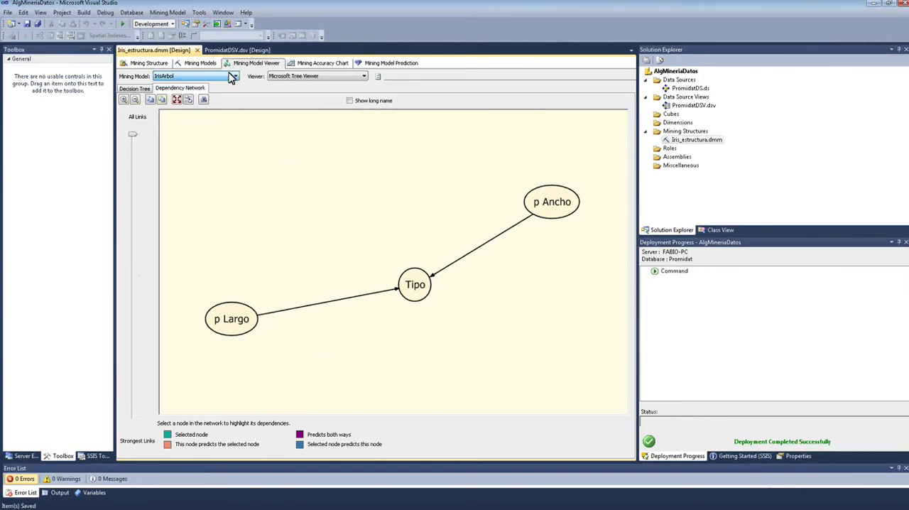
pyautogui.click(296, 78)
pyautogui.click(297, 84)
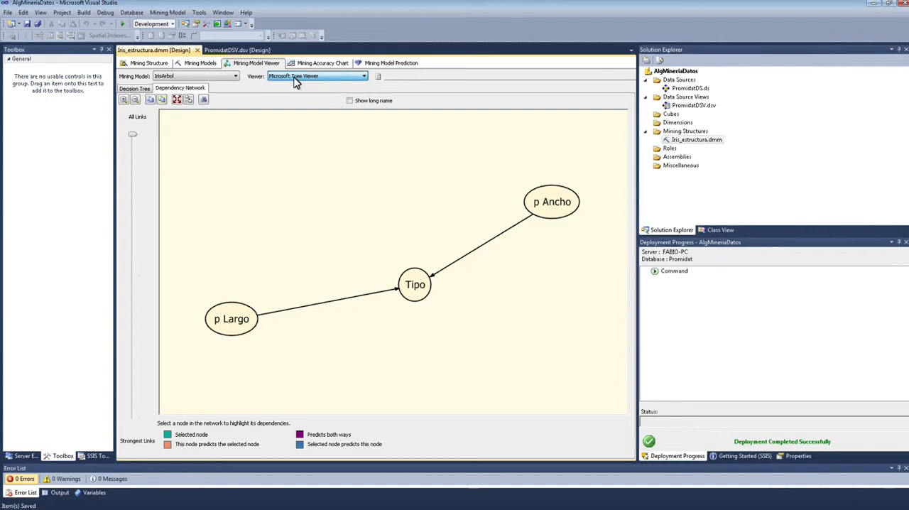
pyautogui.click(145, 90)
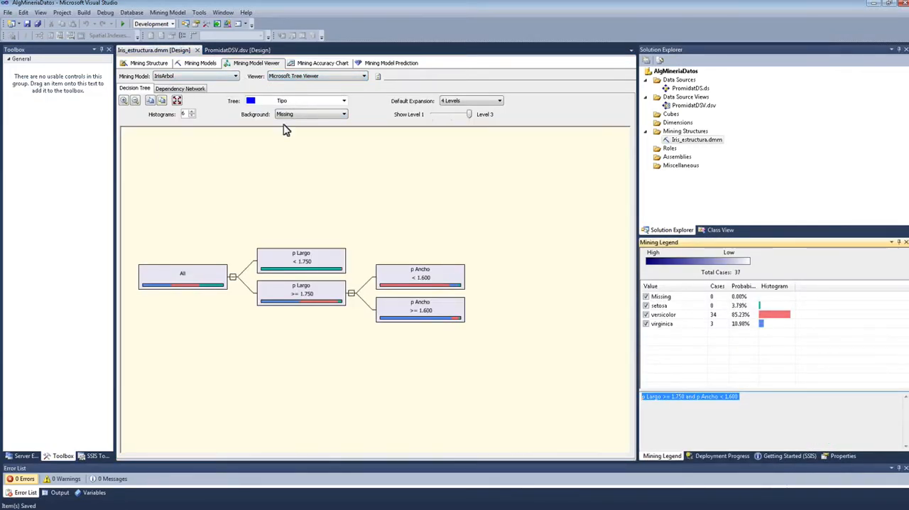
pyautogui.click(287, 76)
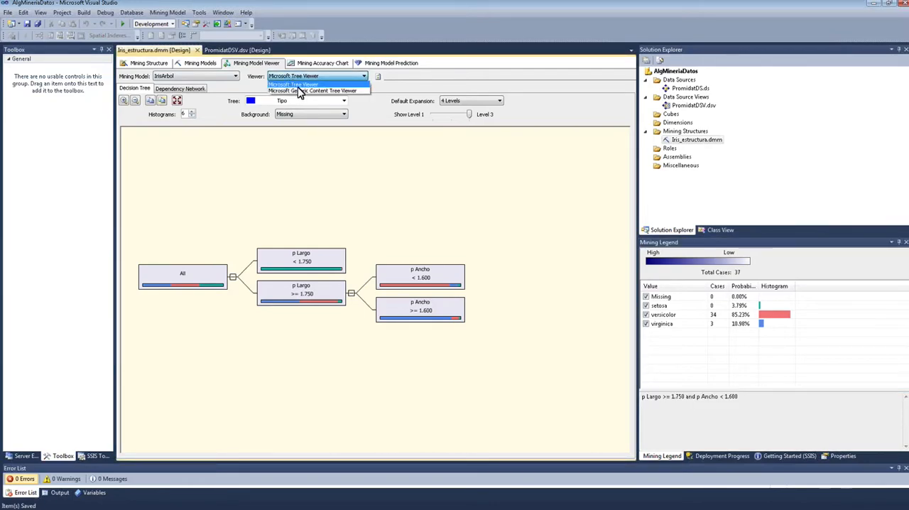
pyautogui.click(300, 91)
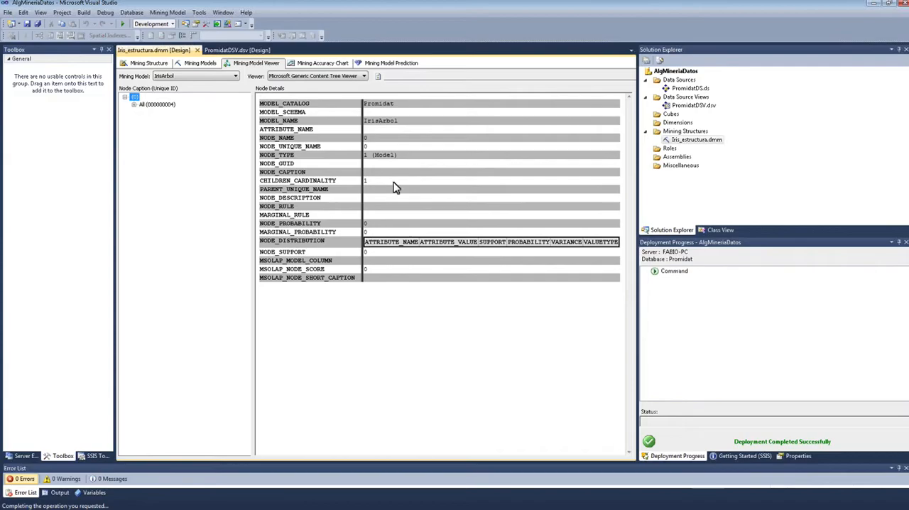
pyautogui.click(134, 105)
pyautogui.click(165, 112)
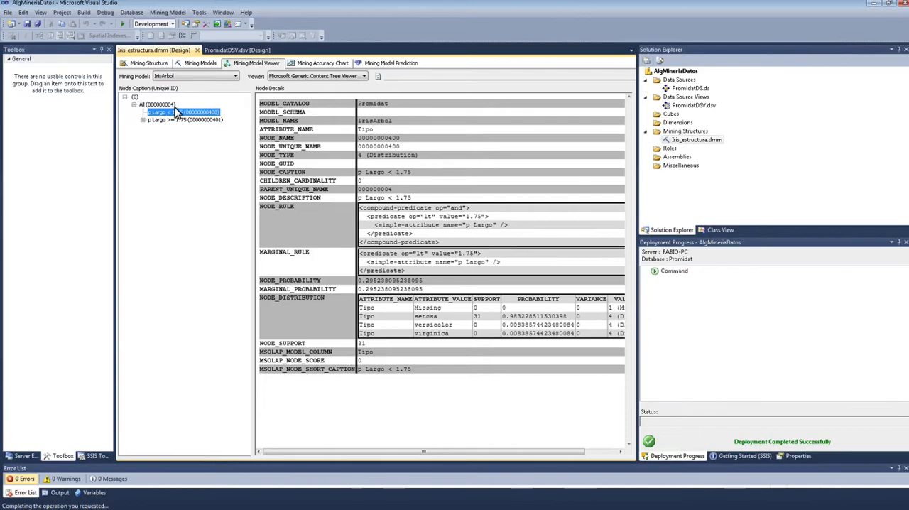
# Step: Return to the Microsoft Tree Viewer and compare the class distributions of the p Ancho >= 1.600 and p Ancho < 1.600 leaves
pyautogui.click(279, 76)
pyautogui.click(284, 84)
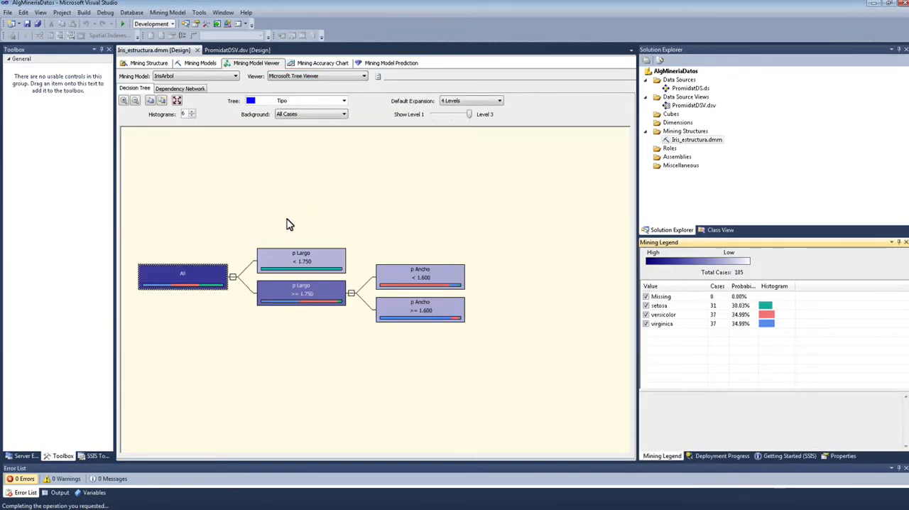
pyautogui.click(439, 310)
pyautogui.click(419, 278)
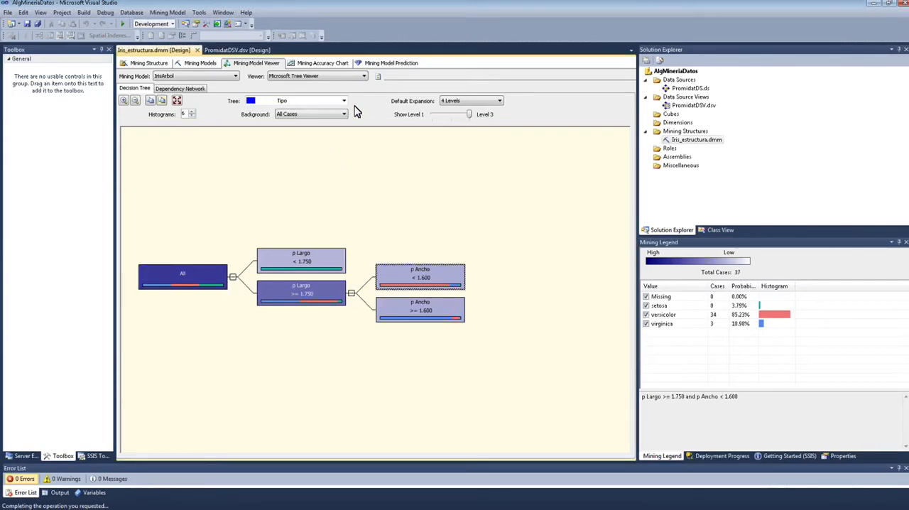
# Step: Set up the Mining Accuracy Chart for IrisArbol using mining model test cases and setosa as the predict value
pyautogui.click(310, 67)
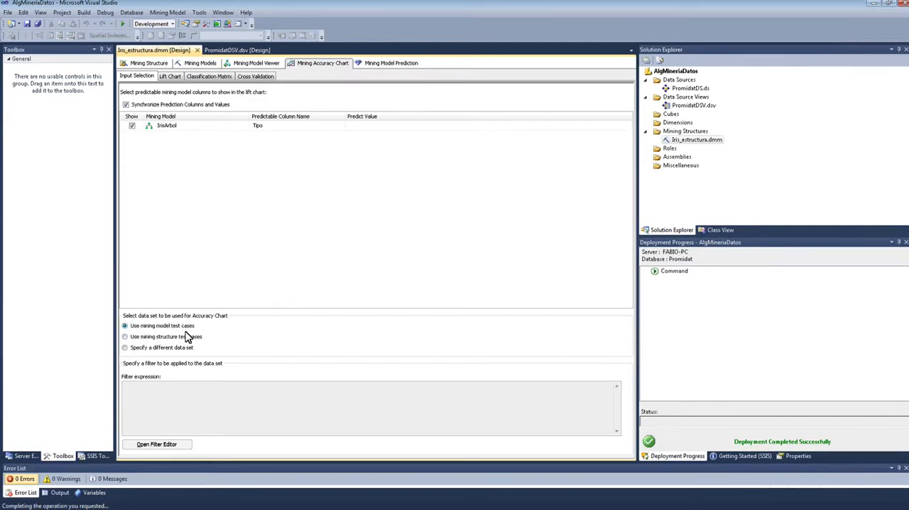
pyautogui.click(123, 336)
pyautogui.click(188, 350)
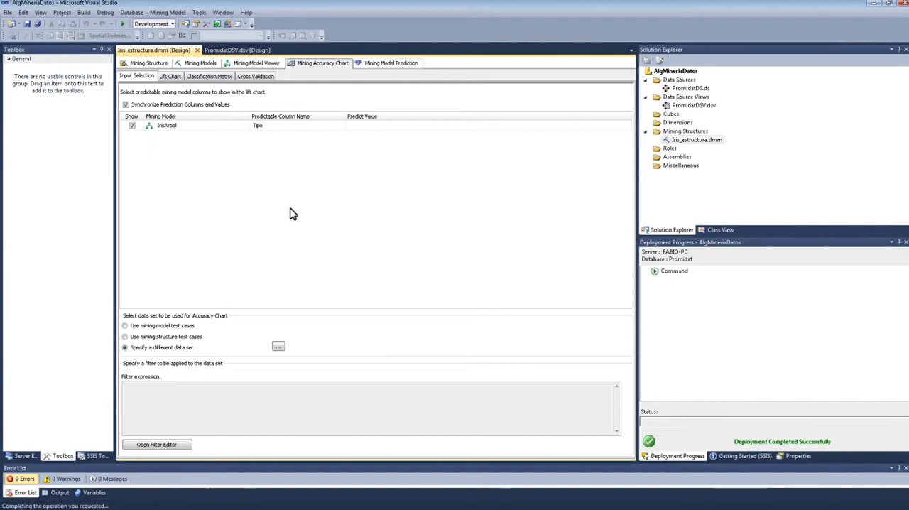
pyautogui.click(186, 328)
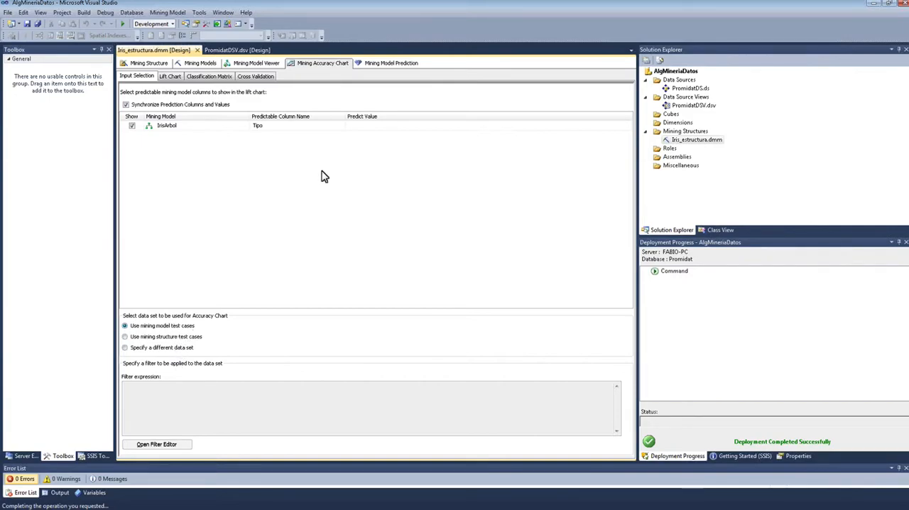
pyautogui.click(573, 128)
pyautogui.click(627, 126)
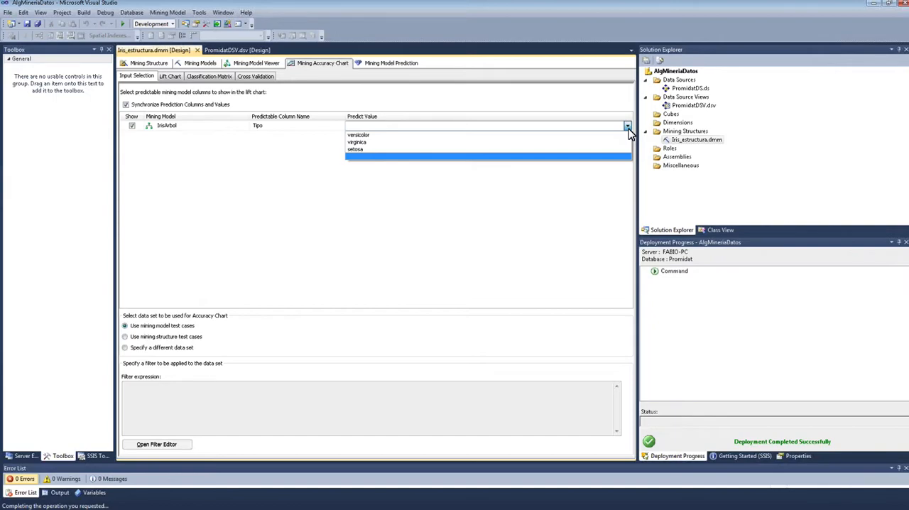
pyautogui.click(386, 150)
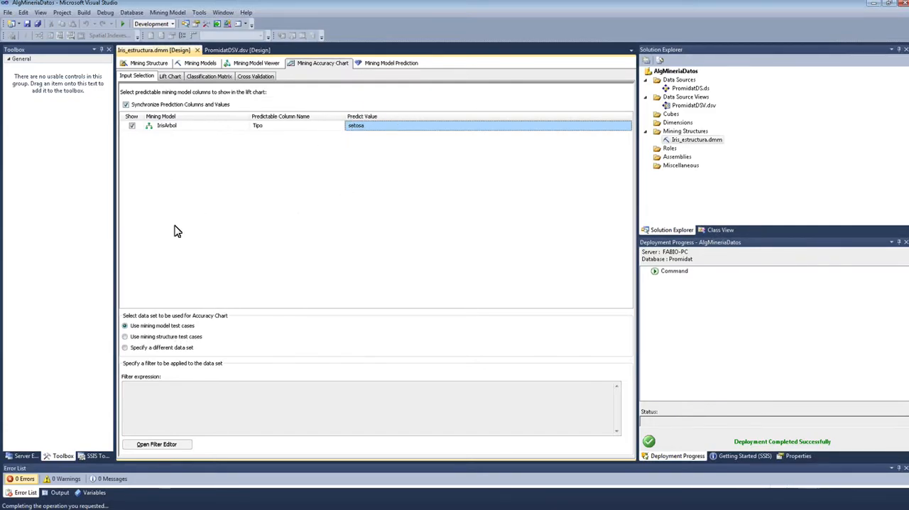
# Step: Display the lift chart for setosa and compare the IrisArbol curve with the ideal and random guess models
pyautogui.click(174, 79)
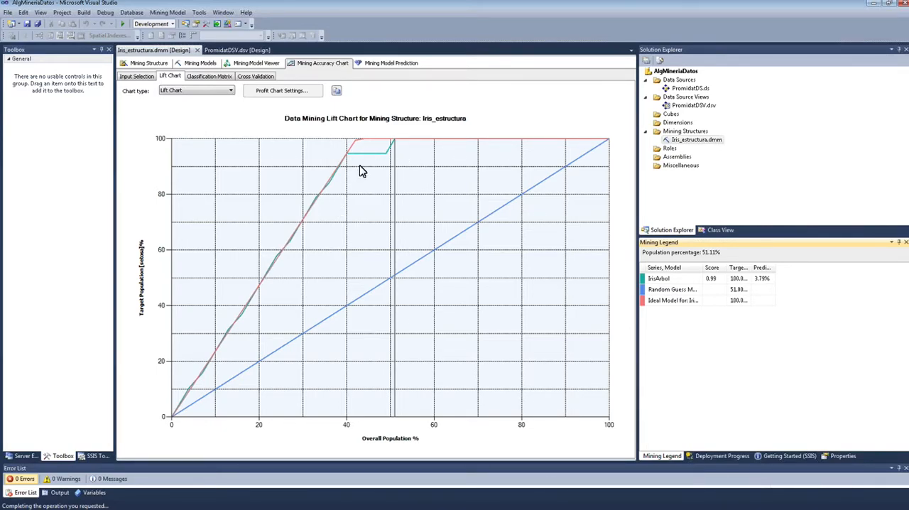
pyautogui.moveTo(370, 158)
pyautogui.moveTo(247, 311)
pyautogui.moveTo(385, 144)
# Step: Check the setosa predict value in the chart's input selection and return to the lift chart
pyautogui.click(136, 76)
pyautogui.click(419, 126)
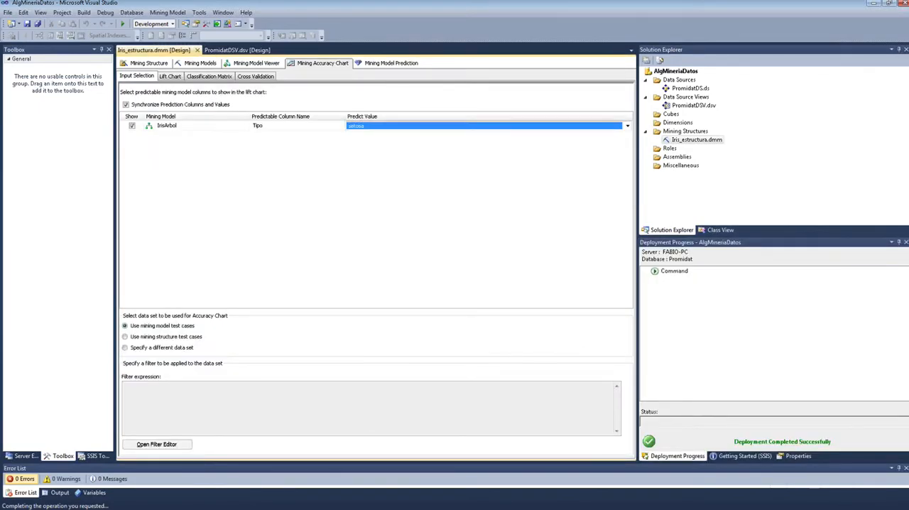
pyautogui.click(420, 126)
pyautogui.click(172, 76)
pyautogui.click(171, 76)
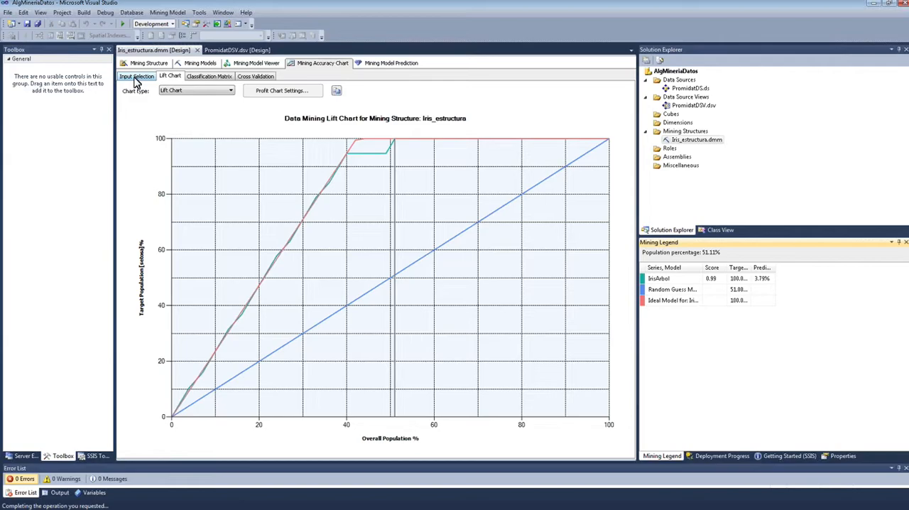
# Step: Check the class distribution of the p Largo < 1.750 node in the decision tree and return to the lift chart
pyautogui.click(256, 63)
pyautogui.click(324, 262)
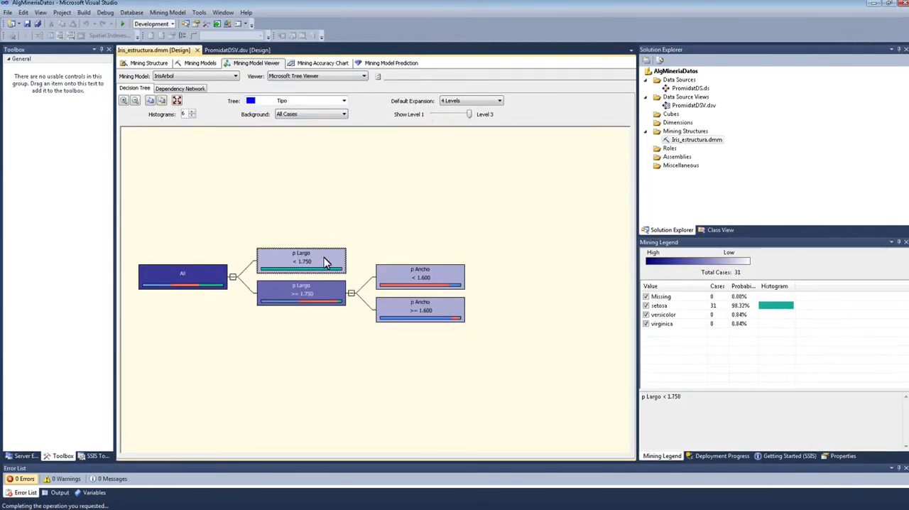
pyautogui.moveTo(343, 266)
pyautogui.click(317, 64)
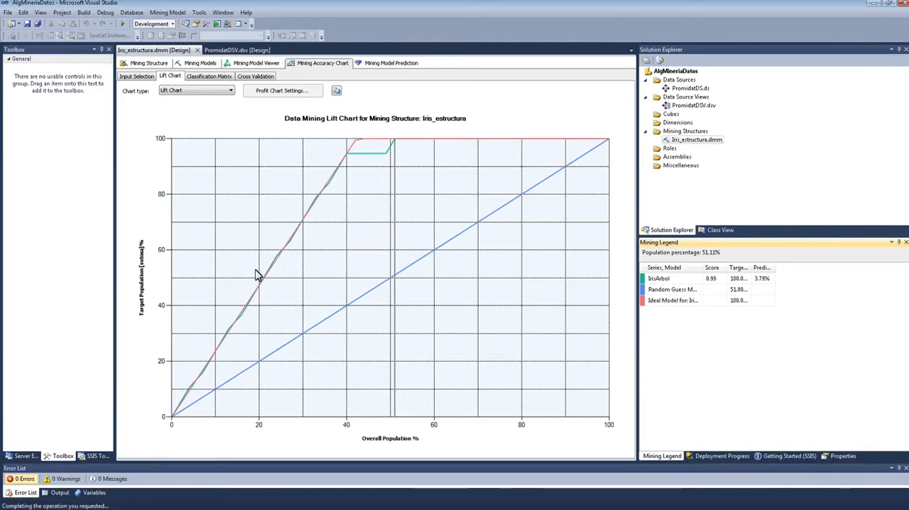
# Step: Compare the three models' lift chart values at about 44, 36, 60 and 33 % of the population, widening the legend columns to read them
pyautogui.click(364, 150)
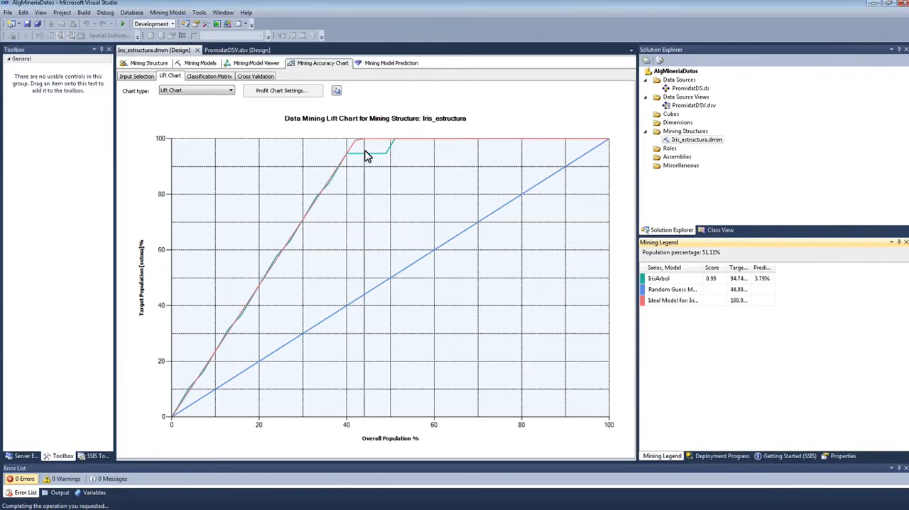
pyautogui.moveTo(775, 267); pyautogui.dragTo(861, 270)
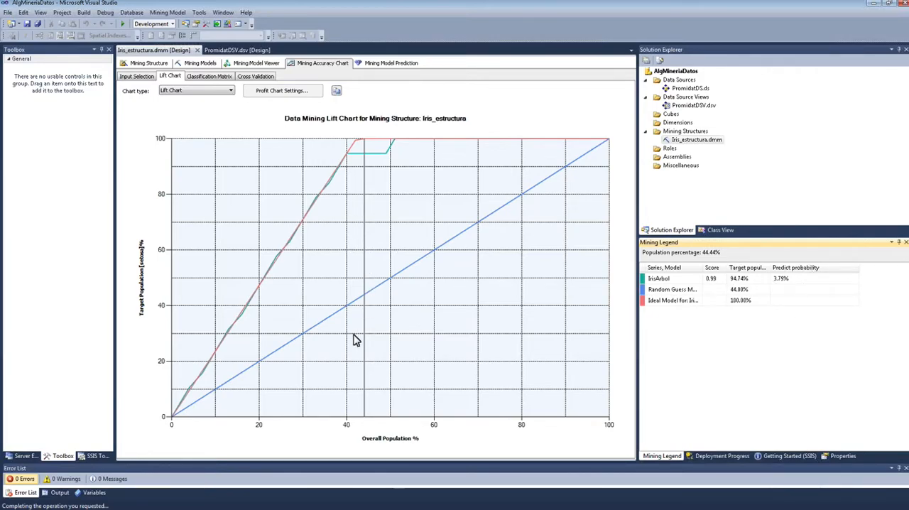
pyautogui.moveTo(386, 267); pyautogui.dragTo(367, 256)
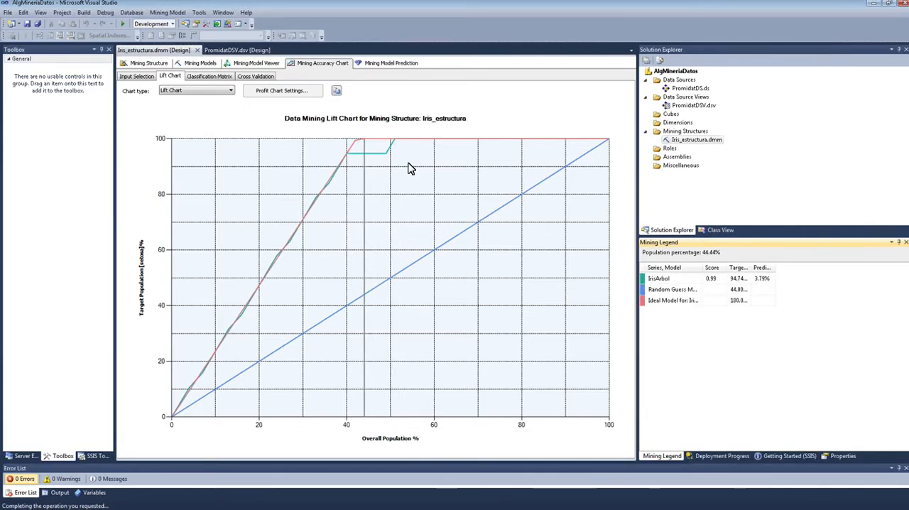
pyautogui.moveTo(382, 205); pyautogui.dragTo(371, 177)
pyautogui.click(328, 322)
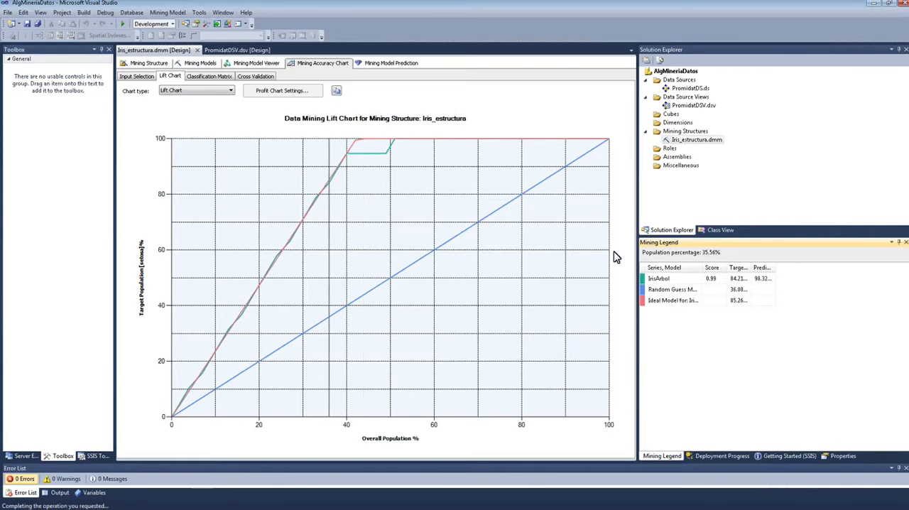
pyautogui.click(435, 225)
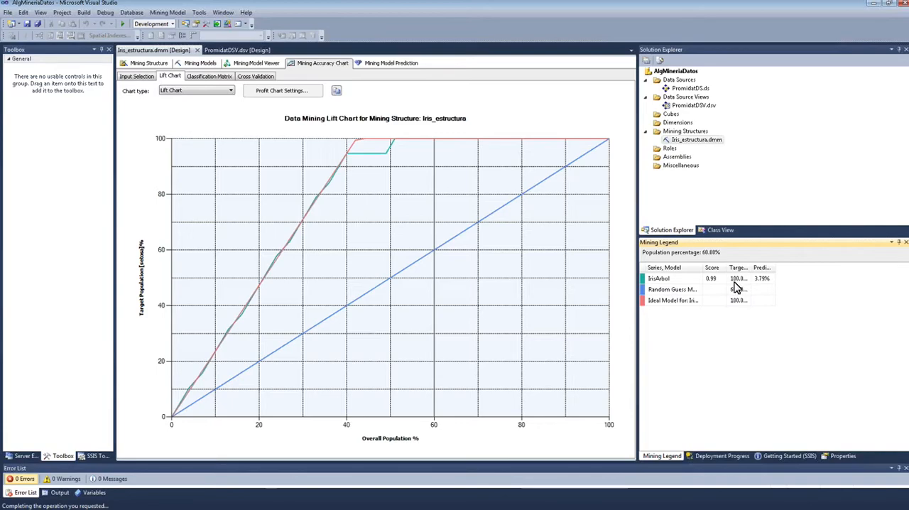
pyautogui.click(339, 228)
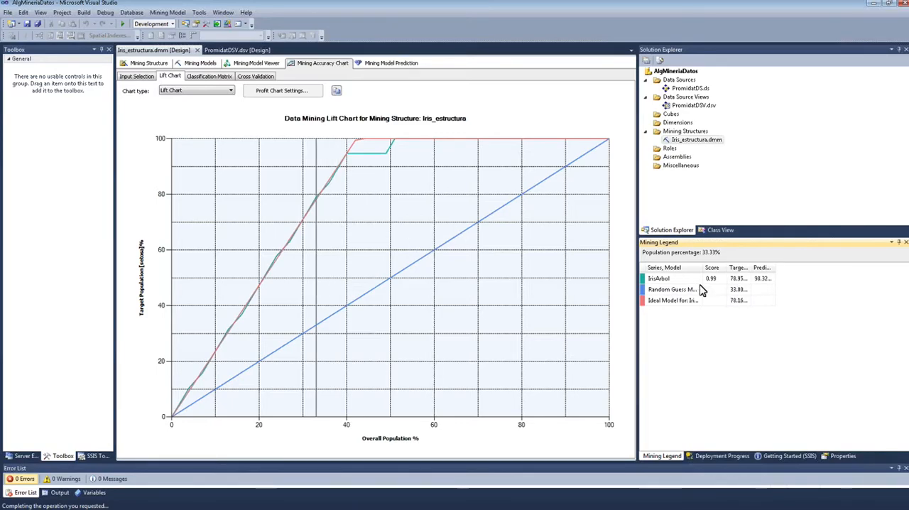
# Step: Compare IrisArbol's predict probability and target population at about 33, 47, 51, 27 and 24 % of the population, widening the legend column to read them
pyautogui.moveTo(781, 271); pyautogui.dragTo(805, 269)
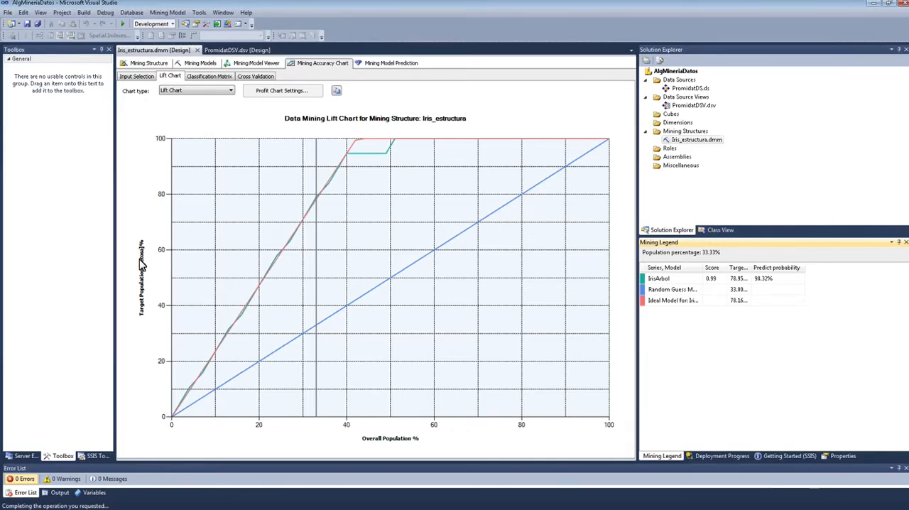
pyautogui.moveTo(318, 206)
pyautogui.mouseDown()
pyautogui.moveTo(408, 177)
pyautogui.moveTo(377, 178)
pyautogui.mouseUp()
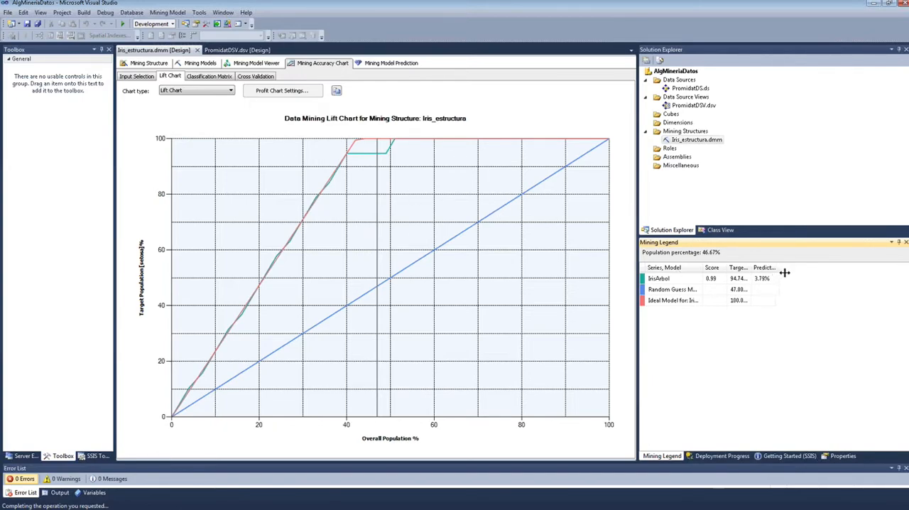
pyautogui.moveTo(785, 272); pyautogui.dragTo(816, 272)
pyautogui.click(393, 149)
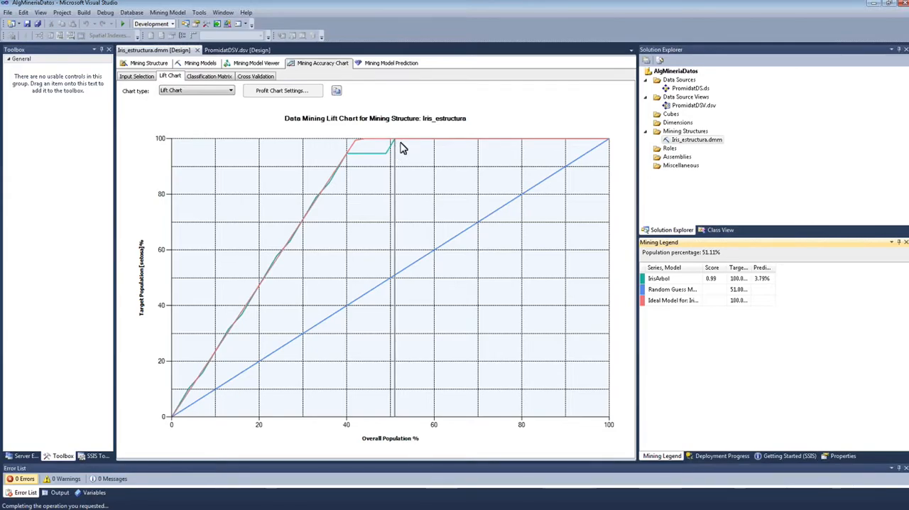
pyautogui.click(402, 149)
pyautogui.click(287, 271)
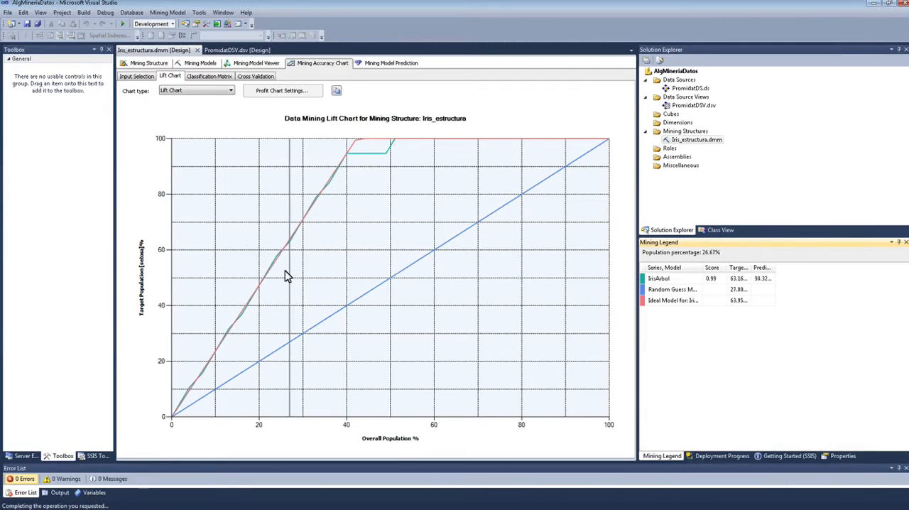
pyautogui.click(277, 277)
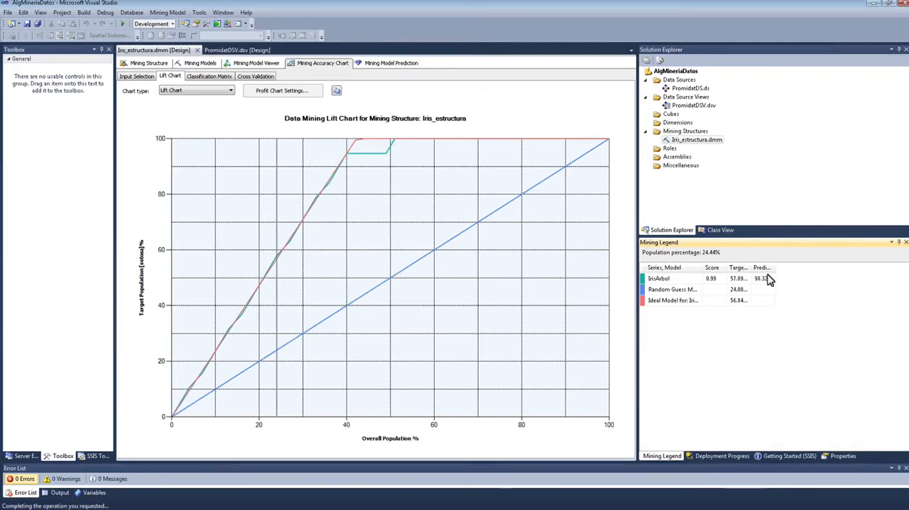
pyautogui.moveTo(779, 270); pyautogui.dragTo(806, 269)
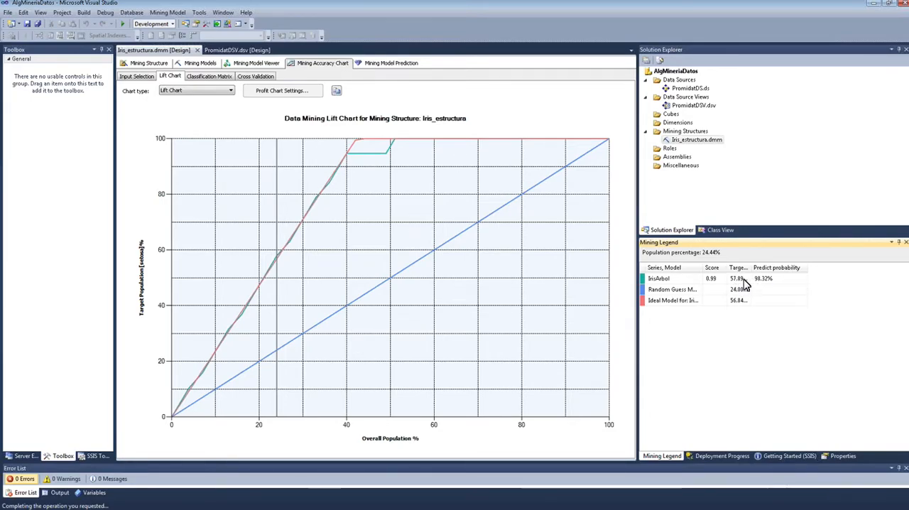
pyautogui.click(371, 165)
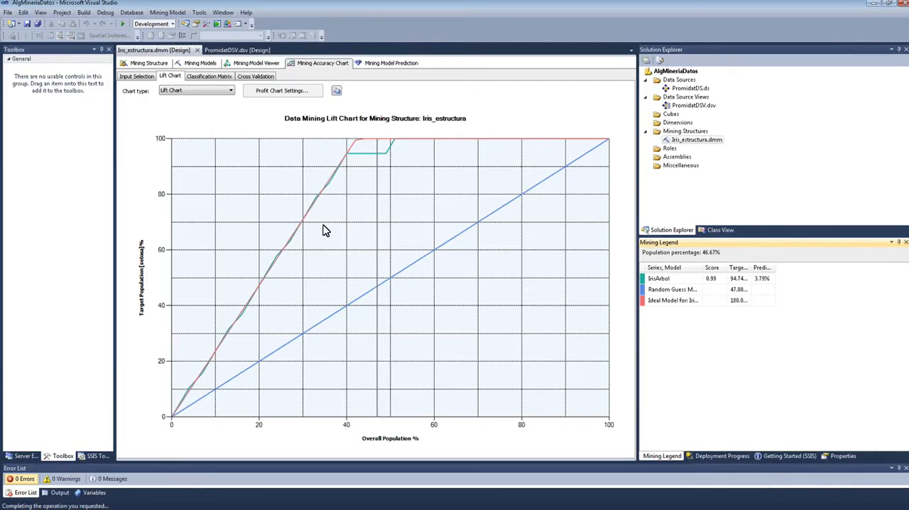
# Step: Display the classification matrix for IrisArbol on Tipo and examine the predicted and actual counts for setosa
pyautogui.click(209, 76)
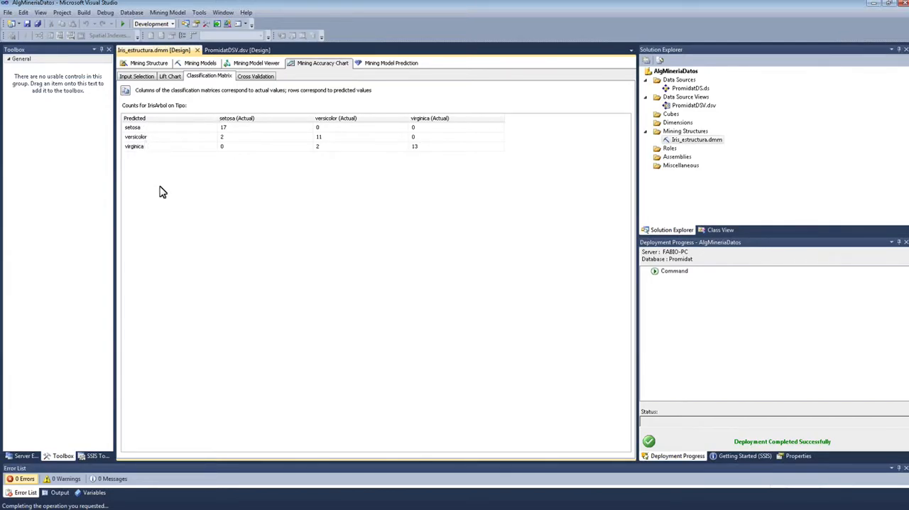
pyautogui.click(146, 131)
pyautogui.click(261, 132)
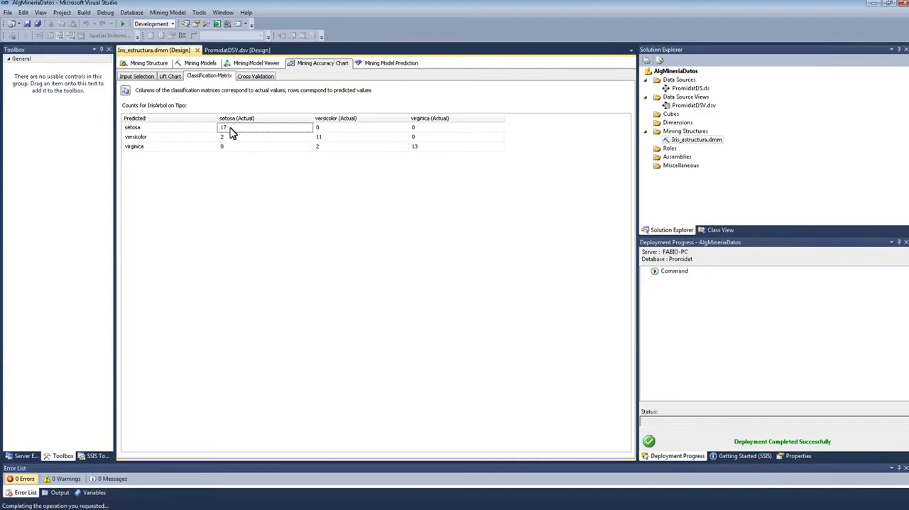
pyautogui.click(231, 139)
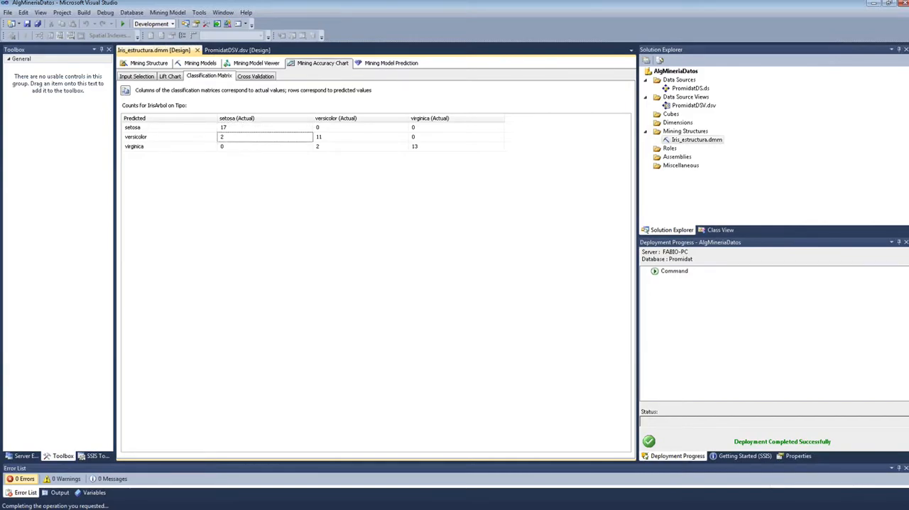
pyautogui.moveTo(234, 127); pyautogui.dragTo(235, 144)
pyautogui.click(156, 129)
pyautogui.click(254, 130)
pyautogui.click(163, 130)
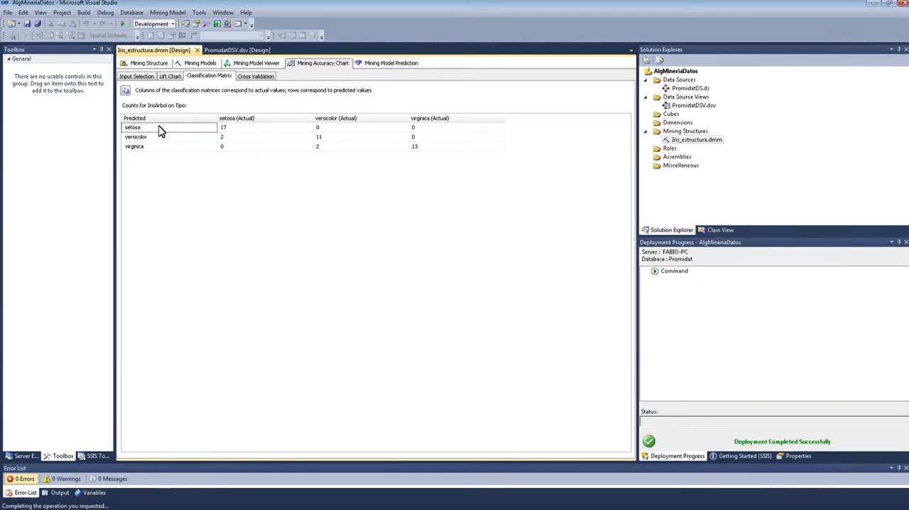
pyautogui.click(236, 130)
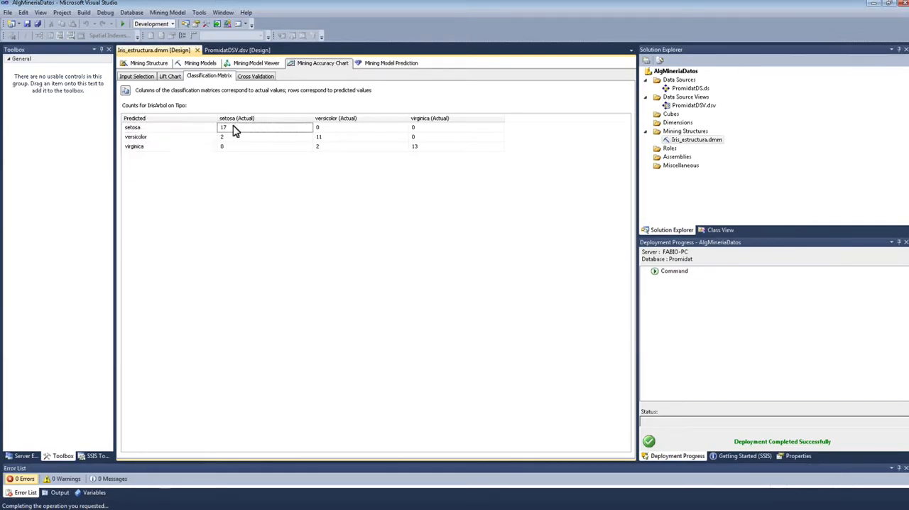
# Step: Examine the versicolor and virginica rows of the classification matrix, comparing correct predictions with misclassified cases
pyautogui.click(162, 137)
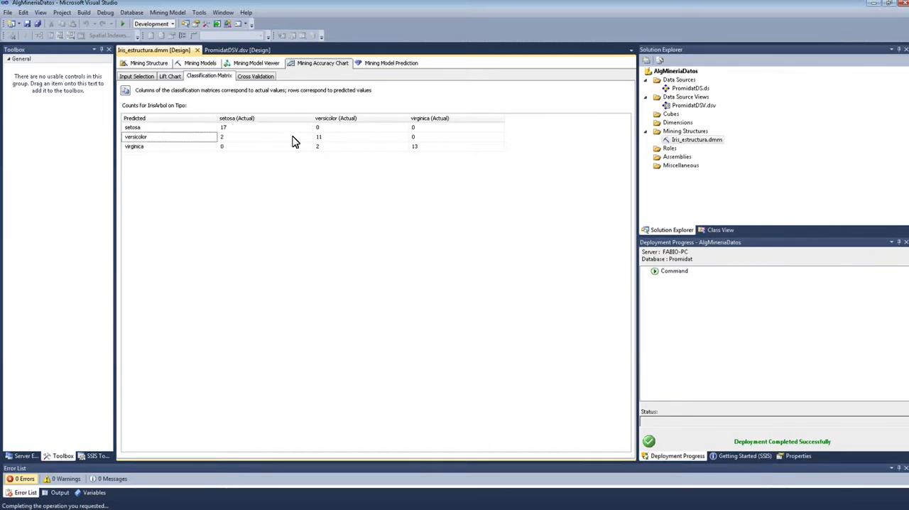
pyautogui.click(324, 138)
pyautogui.moveTo(239, 127); pyautogui.dragTo(239, 140)
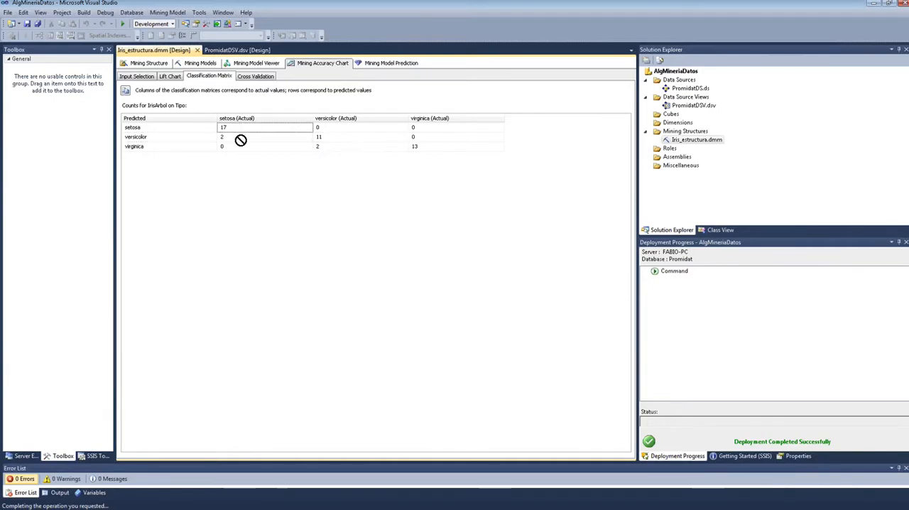
pyautogui.click(240, 138)
pyautogui.click(159, 149)
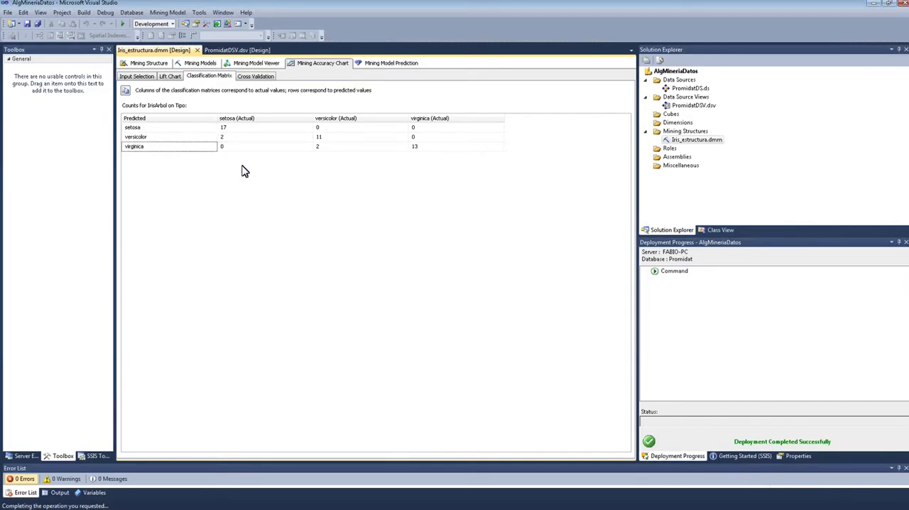
pyautogui.click(362, 148)
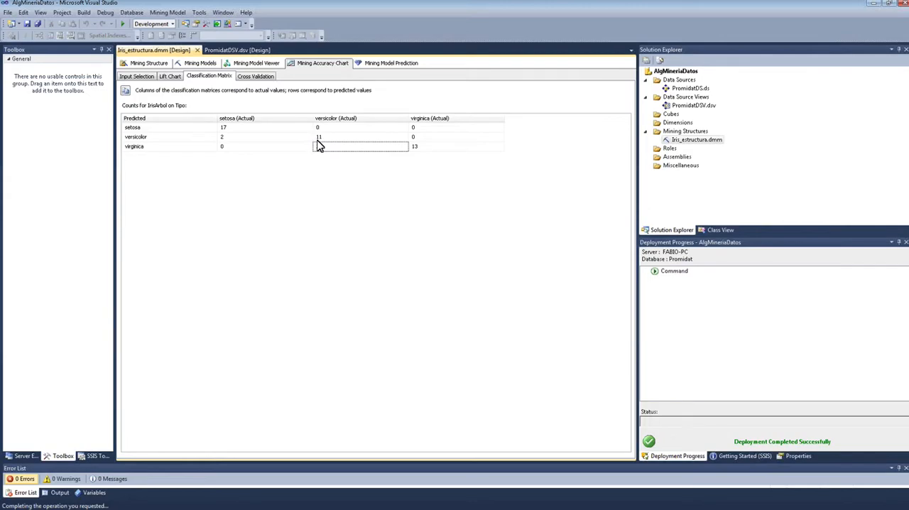
pyautogui.click(236, 138)
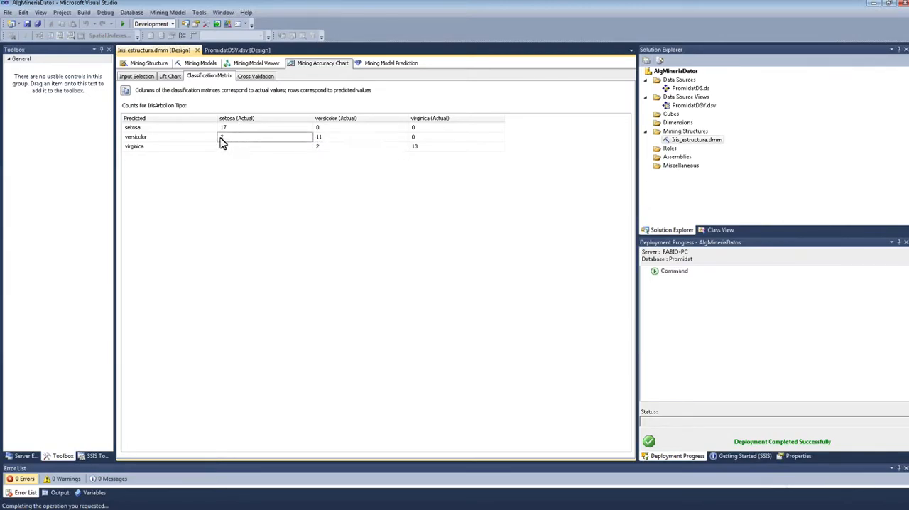
pyautogui.click(149, 147)
pyautogui.click(424, 151)
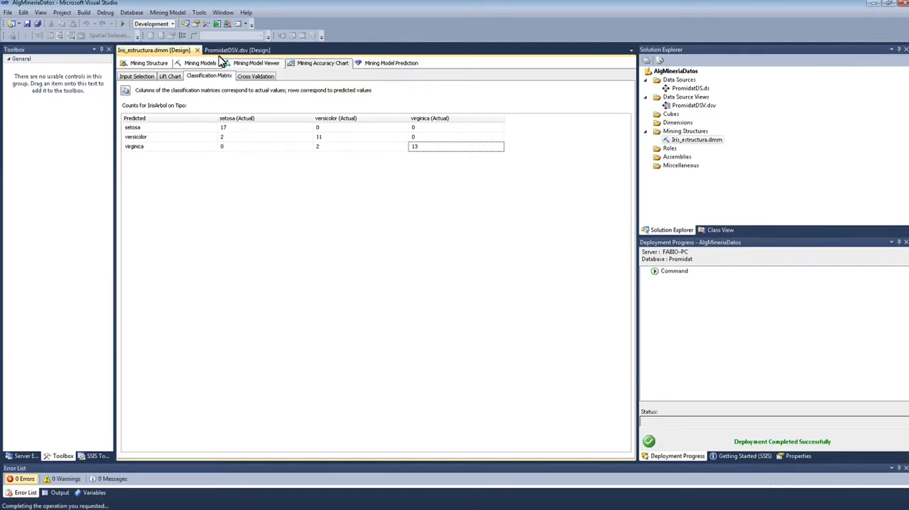
# Step: Start a prediction query for IrisArbol with the iris table from PromidatDSV as its case table, and check the column mappings
pyautogui.click(387, 65)
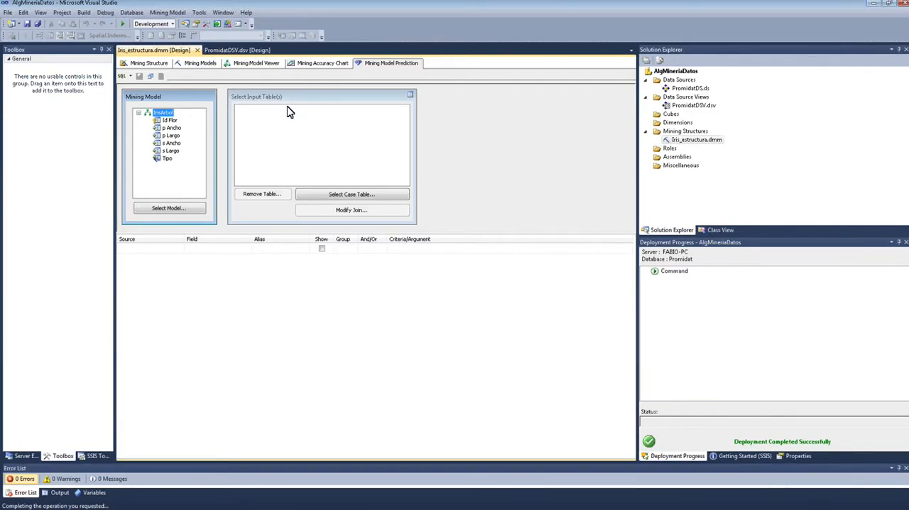
pyautogui.click(359, 201)
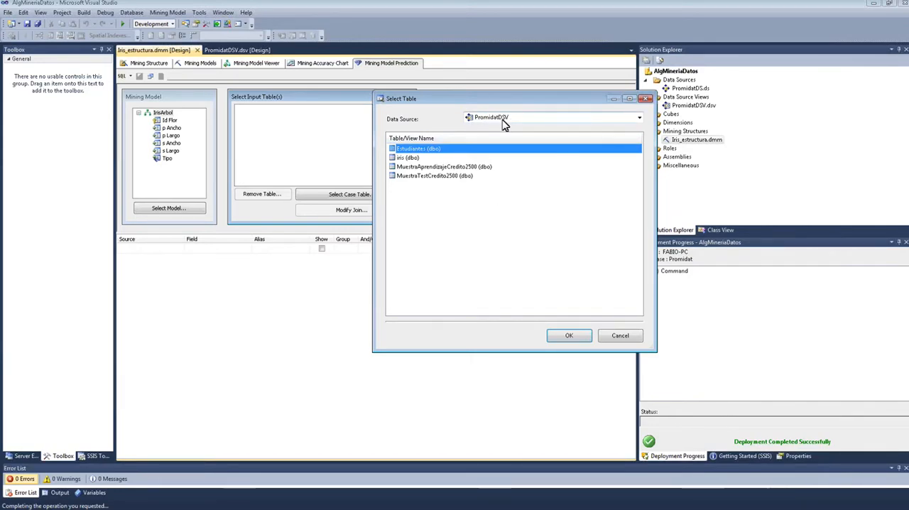
pyautogui.click(640, 119)
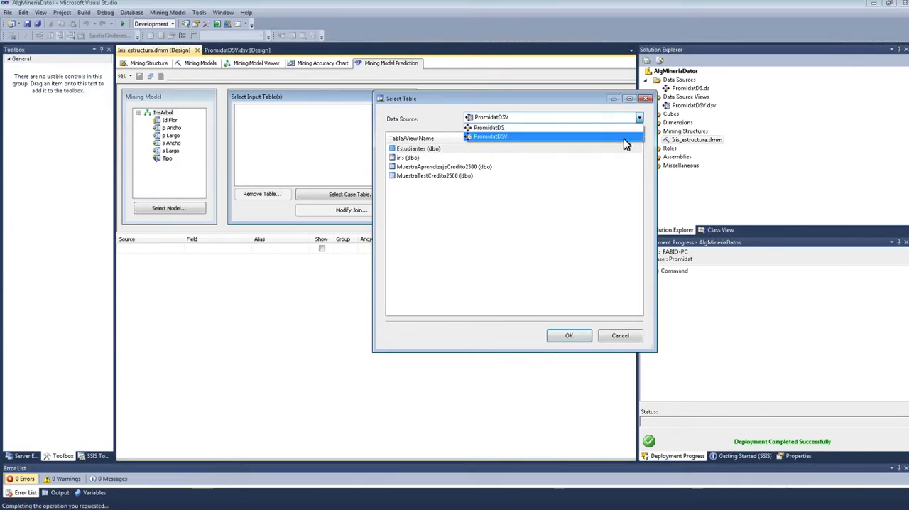
pyautogui.click(568, 167)
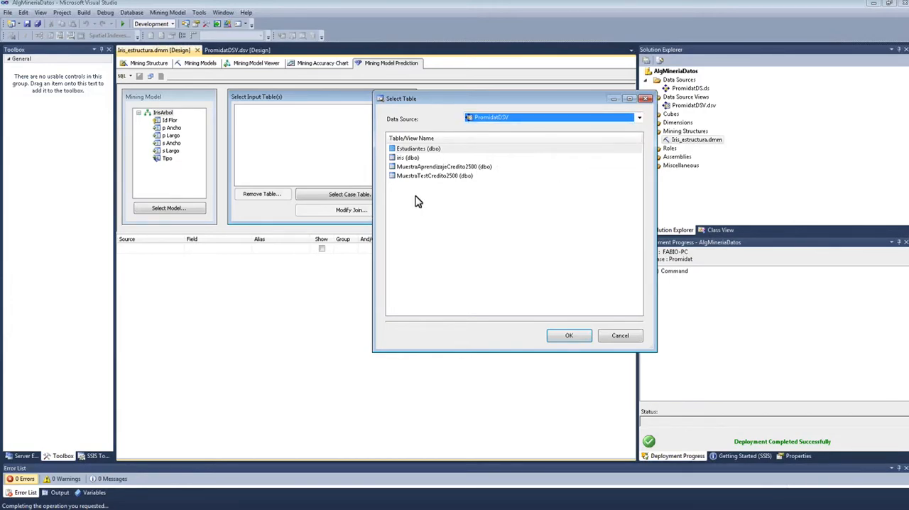
pyautogui.click(411, 159)
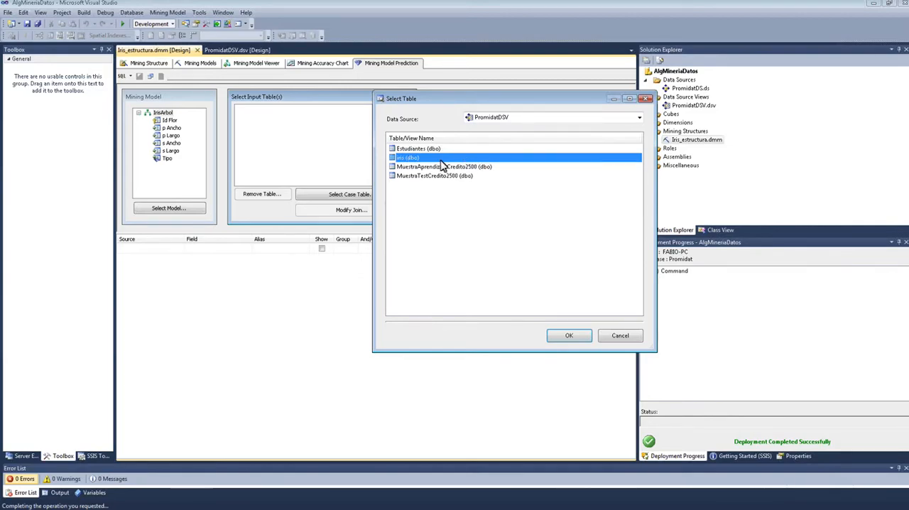
pyautogui.click(566, 339)
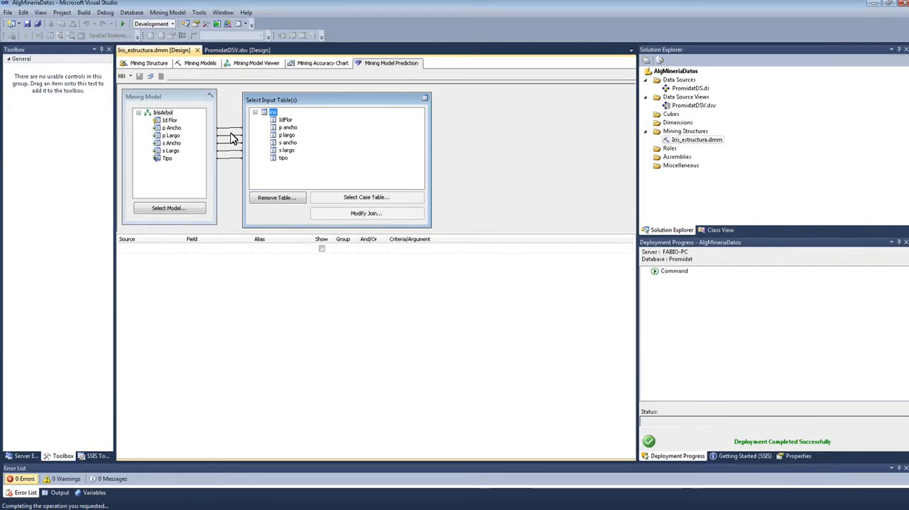
pyautogui.moveTo(172, 128)
pyautogui.mouseDown()
pyautogui.moveTo(317, 142)
pyautogui.moveTo(189, 139)
pyautogui.moveTo(314, 137)
pyautogui.moveTo(163, 132)
pyautogui.moveTo(331, 154)
pyautogui.moveTo(203, 124)
pyautogui.moveTo(171, 131)
pyautogui.mouseUp()
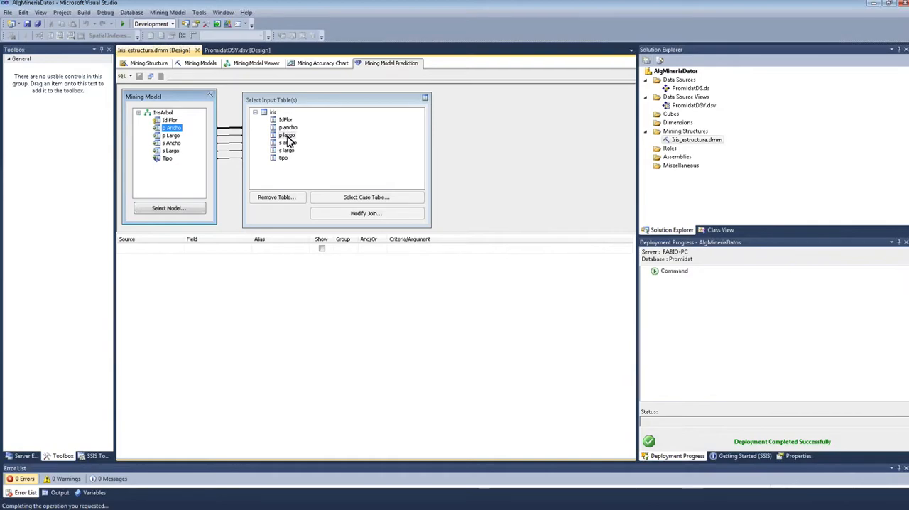
pyautogui.moveTo(288, 101); pyautogui.dragTo(301, 101)
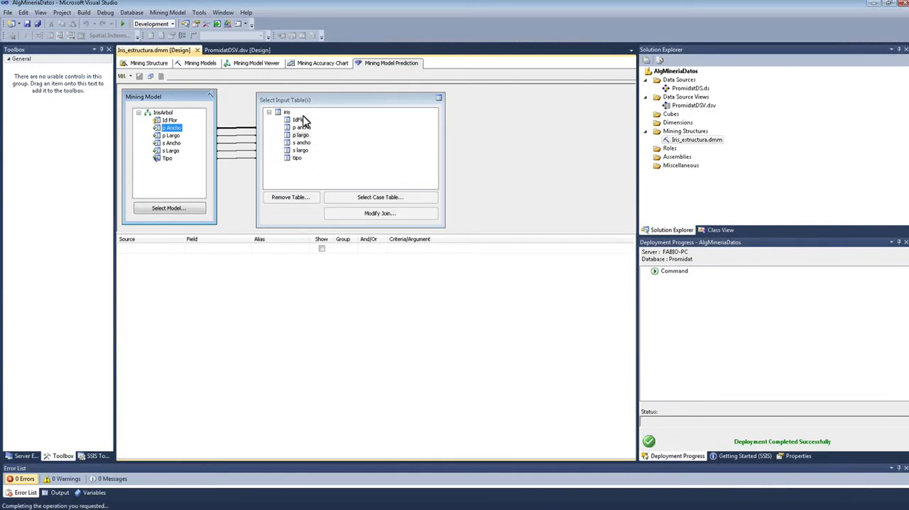
# Step: Add the IdFlor column of the iris input table as the first field of the prediction query
pyautogui.click(299, 120)
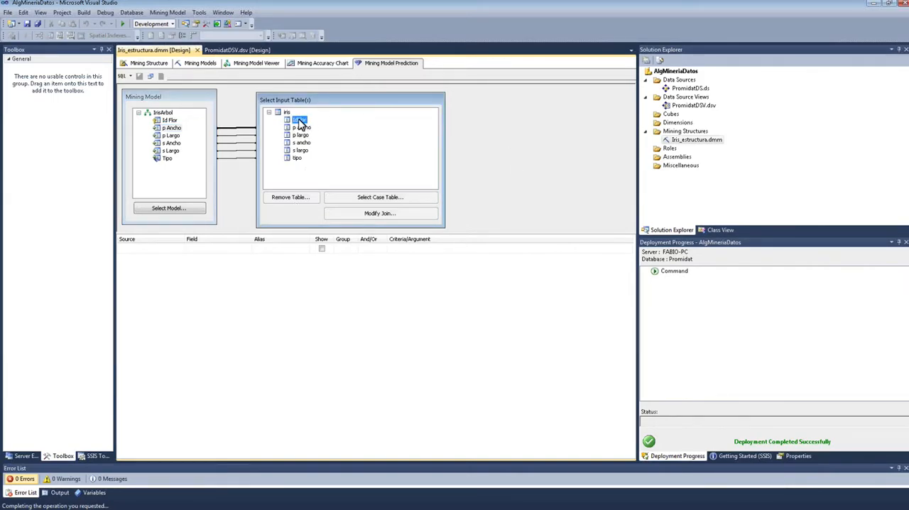
pyautogui.moveTo(302, 122); pyautogui.dragTo(141, 249)
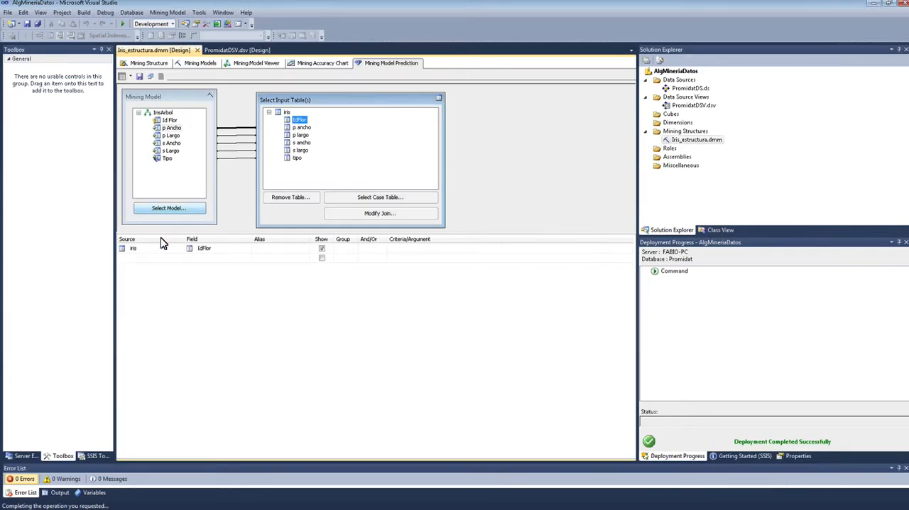
pyautogui.click(174, 258)
pyautogui.click(180, 259)
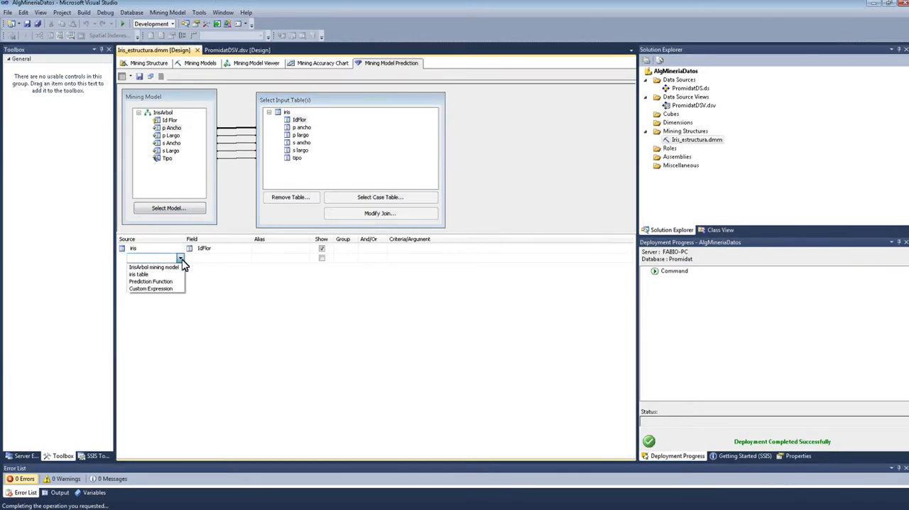
pyautogui.click(179, 256)
pyautogui.click(299, 121)
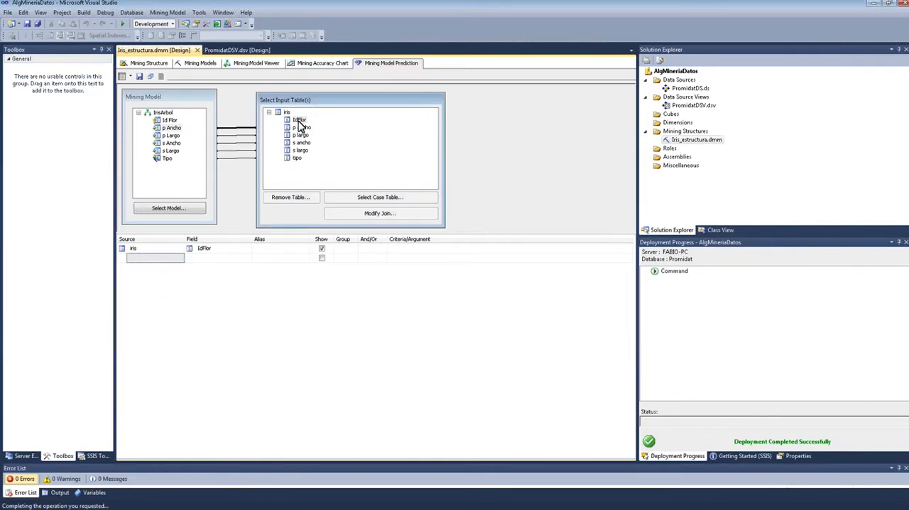
pyautogui.moveTo(299, 121)
pyautogui.mouseDown()
pyautogui.moveTo(169, 241)
pyautogui.moveTo(297, 132)
pyautogui.mouseUp()
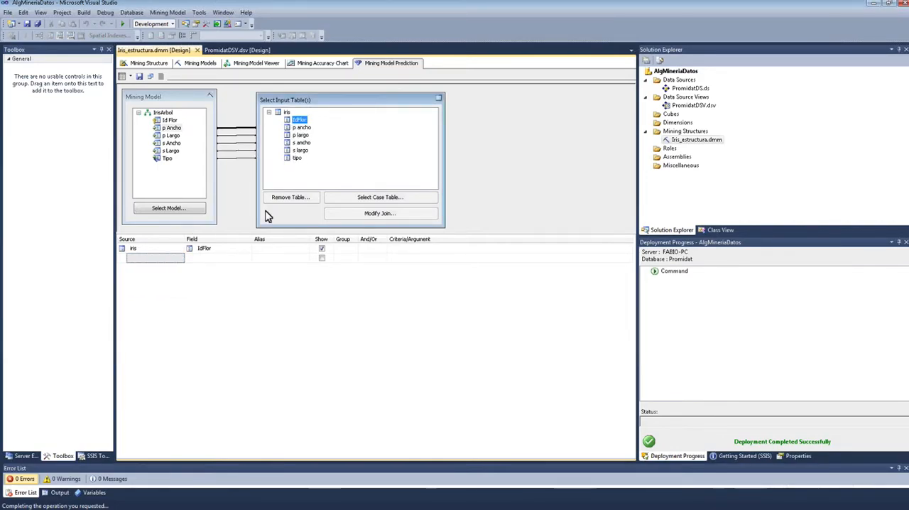
pyautogui.click(166, 248)
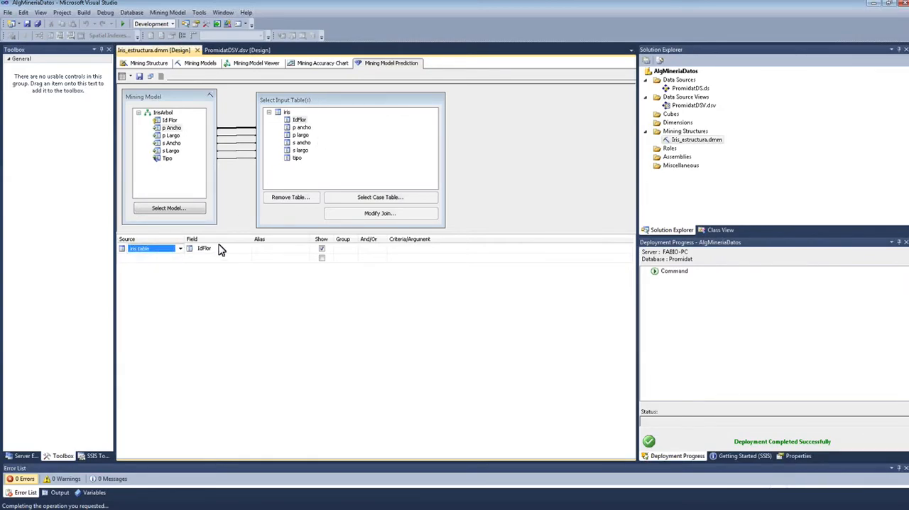
# Step: Add the iris table's tipo column and the IrisArbol model's predicted Tipo column to the prediction query
pyautogui.click(297, 159)
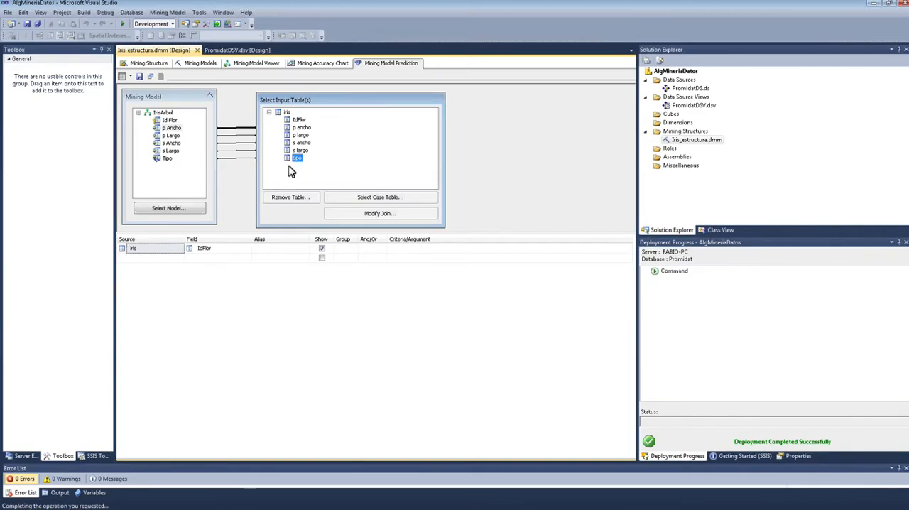
pyautogui.moveTo(297, 158); pyautogui.dragTo(174, 259)
pyautogui.click(167, 159)
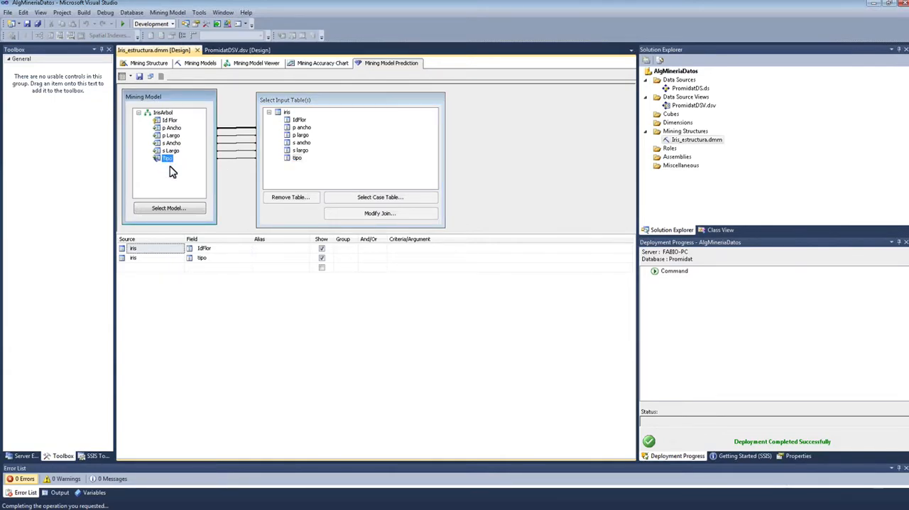
pyautogui.moveTo(167, 158); pyautogui.dragTo(144, 274)
pyautogui.click(217, 269)
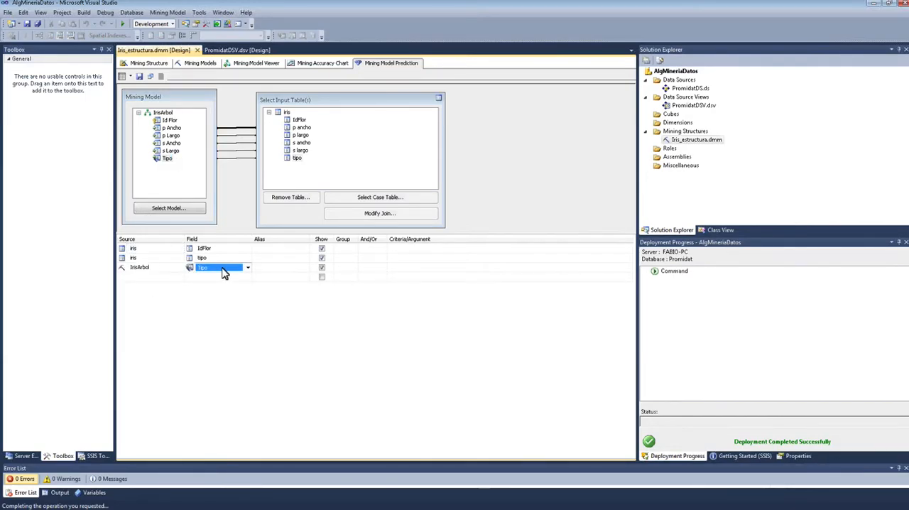
# Step: Give the IrisArbol Tipo field the alias Prediccion in the prediction query
pyautogui.click(279, 268)
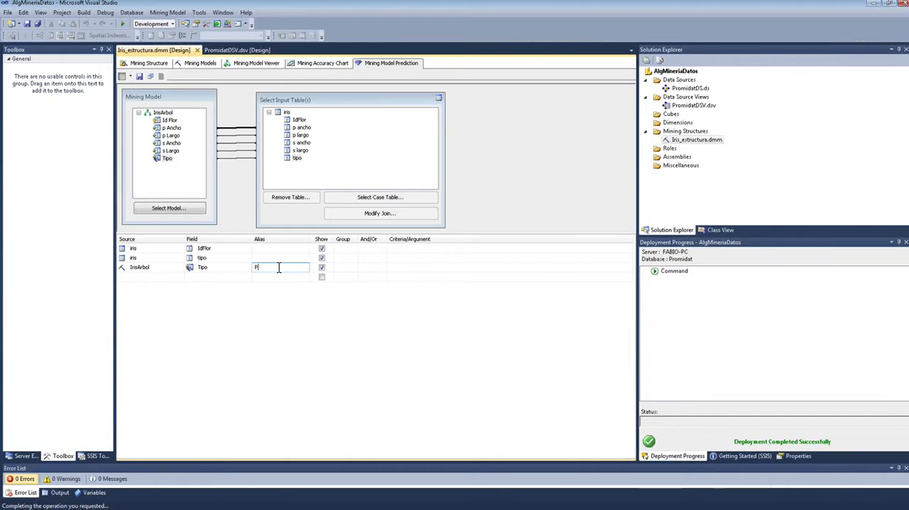
pyautogui.write('diccion')
pyautogui.press('Return')
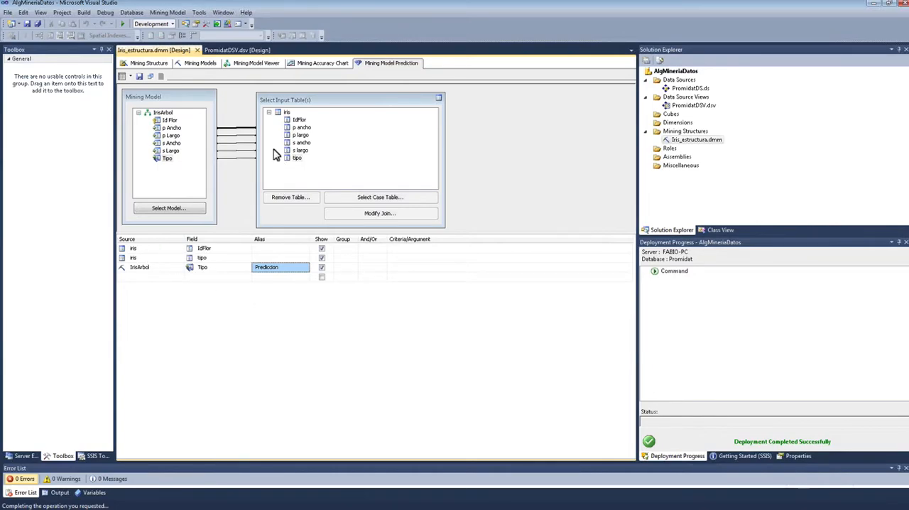
pyautogui.click(146, 259)
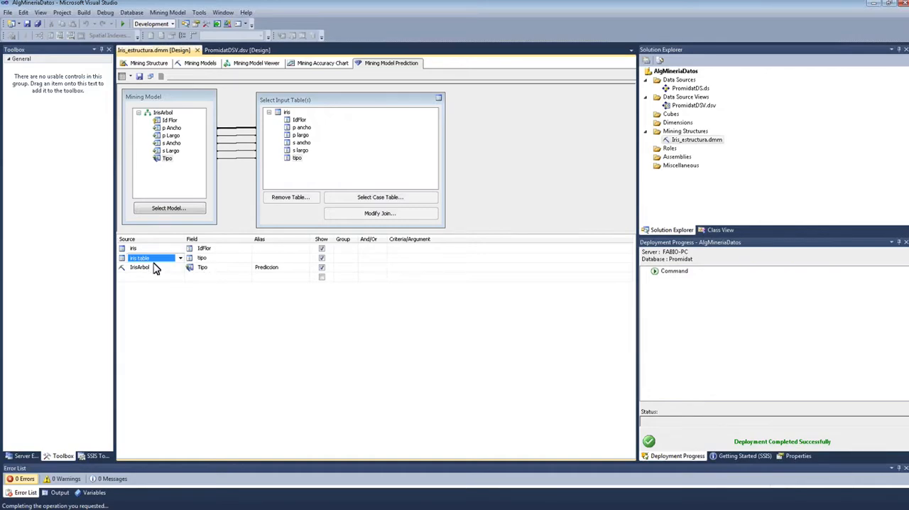
pyautogui.click(232, 314)
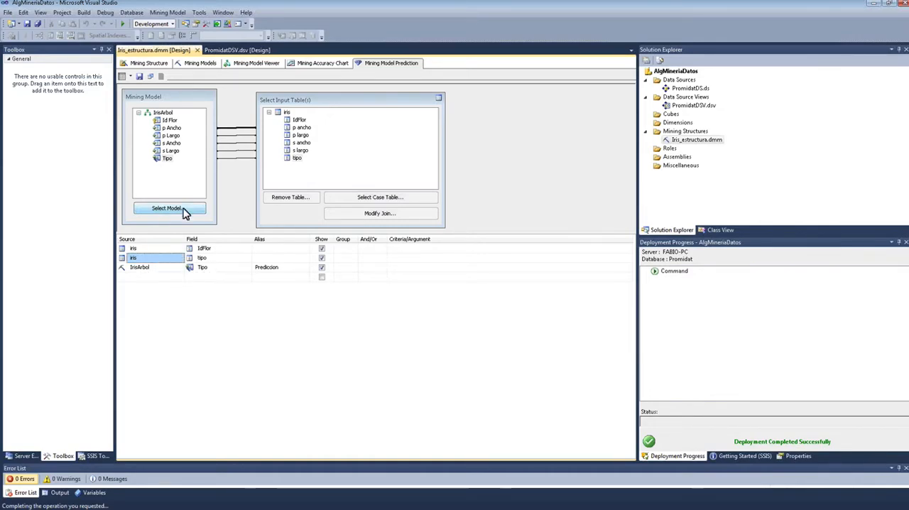
# Step: Run the prediction query and display its result rows with IdFlor, tipo and Prediccion
pyautogui.click(123, 77)
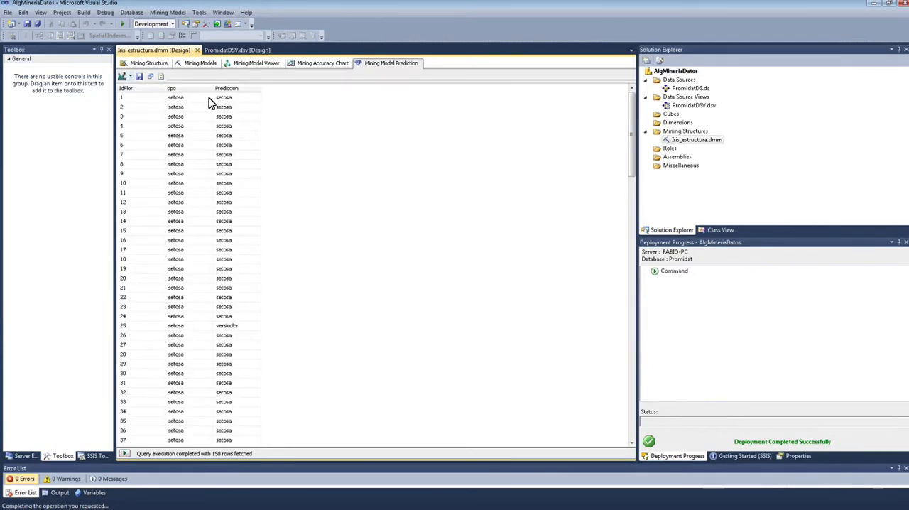
pyautogui.click(123, 78)
pyautogui.rightClick(488, 144)
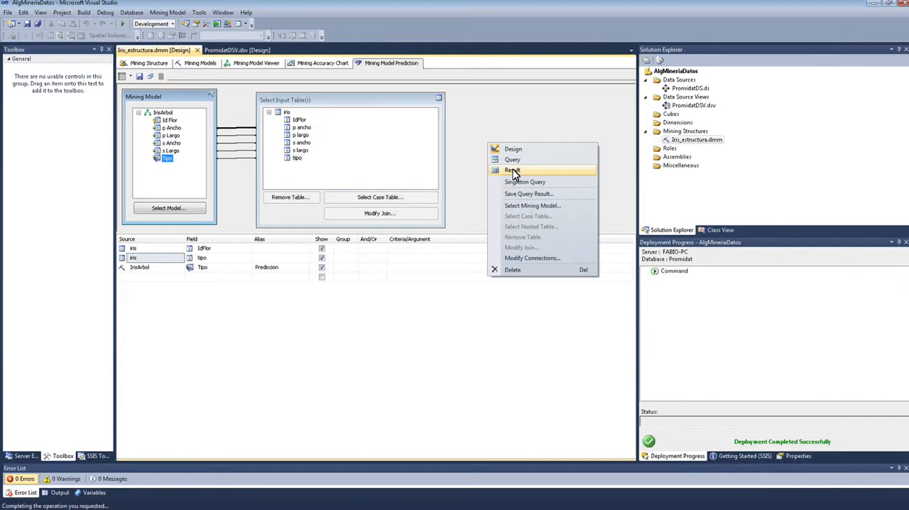
pyautogui.click(509, 172)
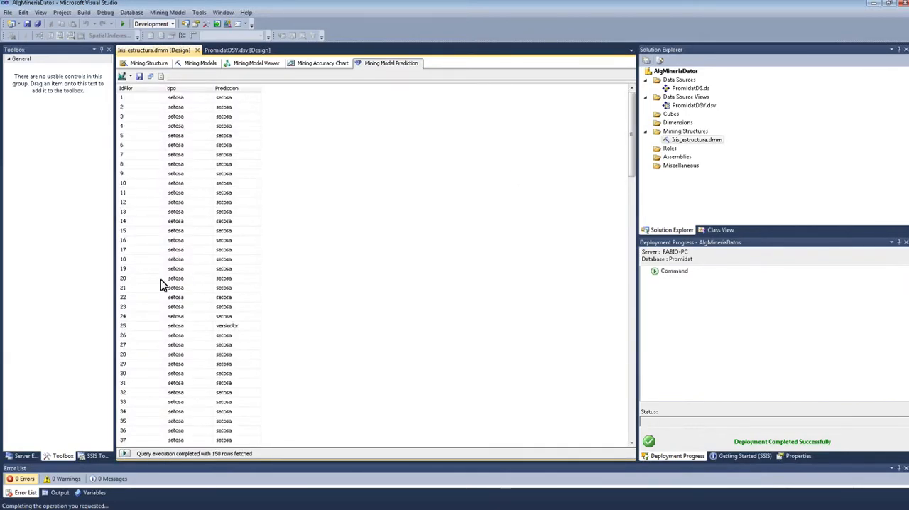
# Step: Compare the actual tipo with Prediccion in the setosa rows of the query result, checking flowers 2, 3, 1, 25 and 45
pyautogui.moveTo(628, 147); pyautogui.dragTo(633, 126)
pyautogui.click(195, 107)
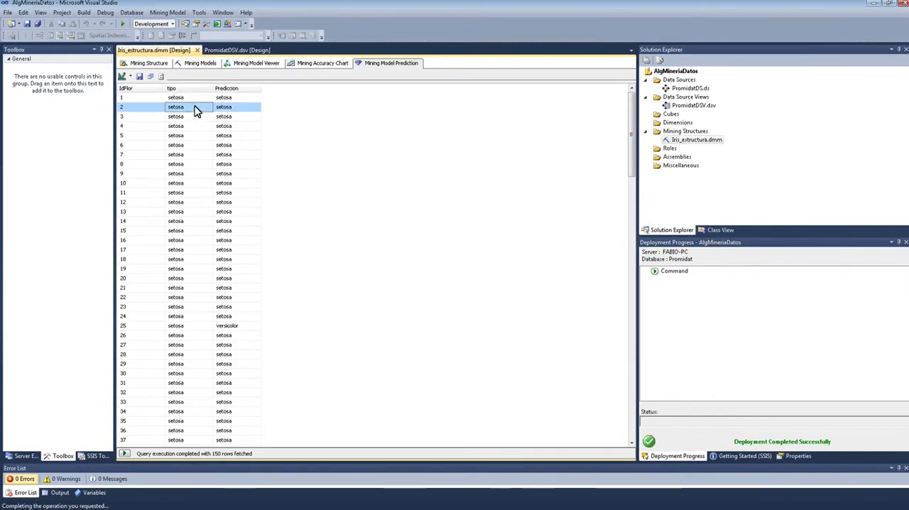
pyautogui.click(230, 109)
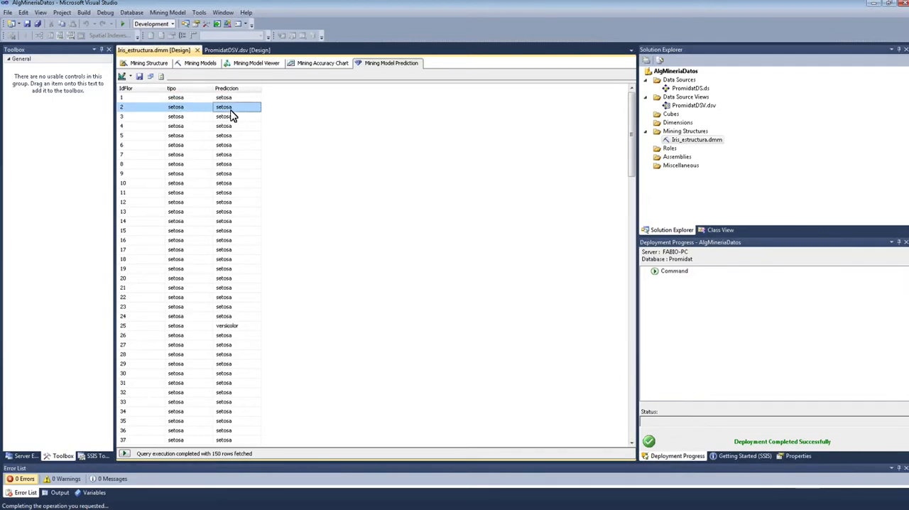
pyautogui.click(183, 117)
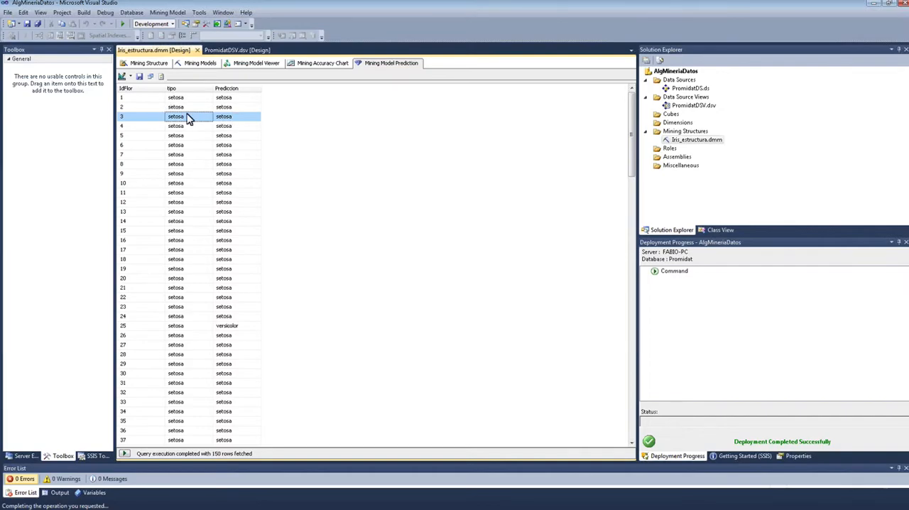
pyautogui.press('Up')
pyautogui.press('Up')
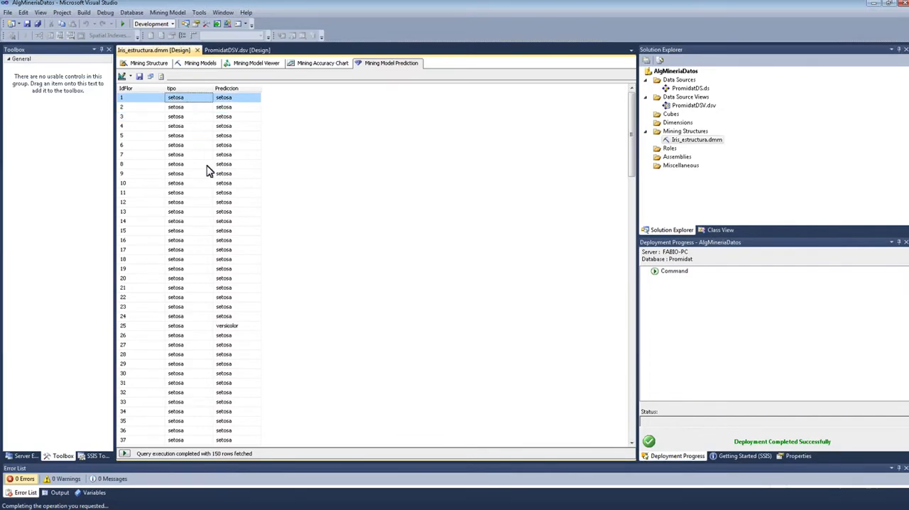
pyautogui.click(217, 326)
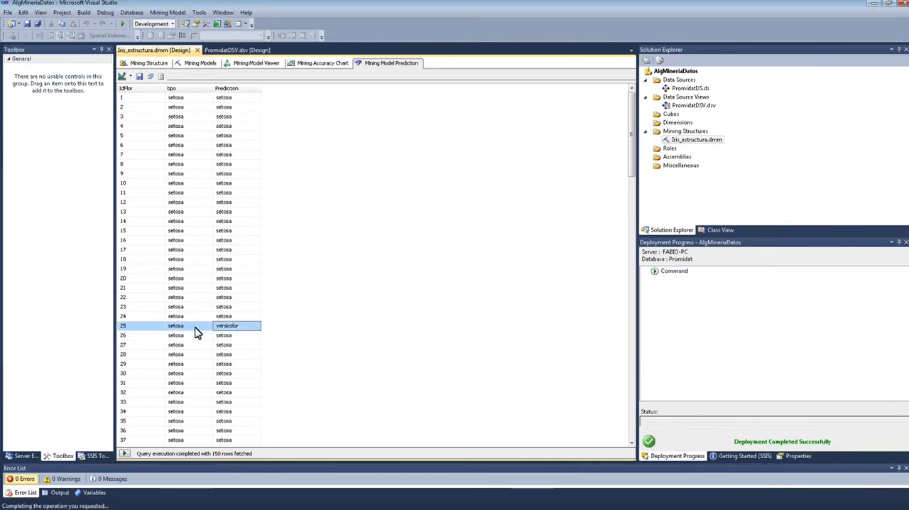
pyautogui.scroll(-9, 227, 312)
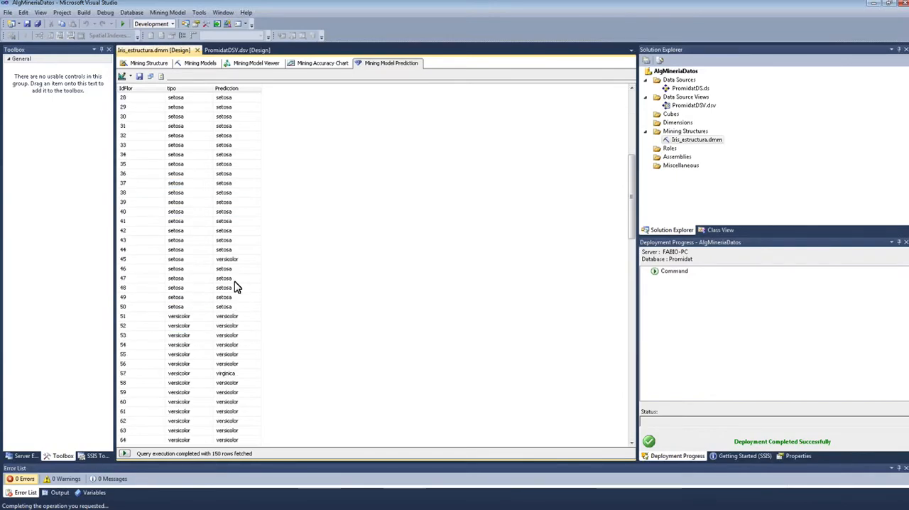
pyautogui.click(190, 262)
pyautogui.click(237, 262)
# Step: Compare the actual tipo with Prediccion in the versicolor rows, checking flowers 57, 71 and 78
pyautogui.scroll(-2, 254, 282)
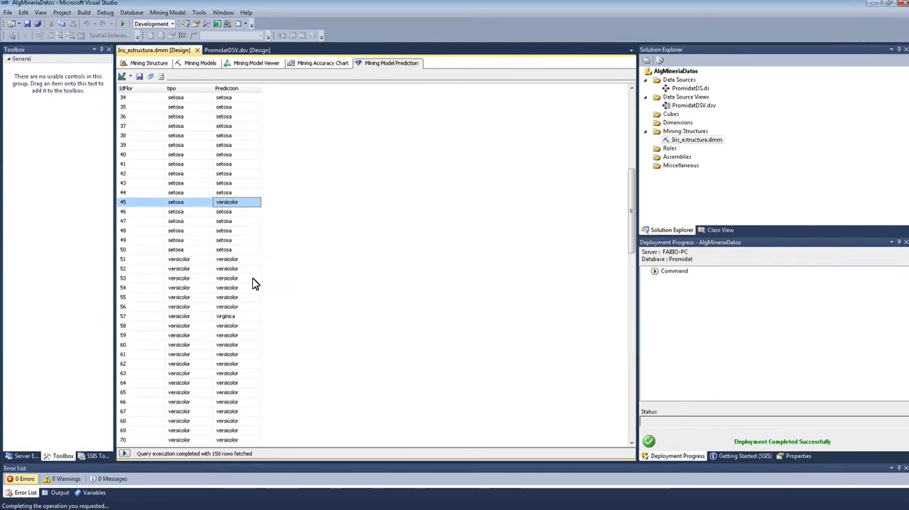
pyautogui.scroll(-2, 254, 286)
pyautogui.click(174, 262)
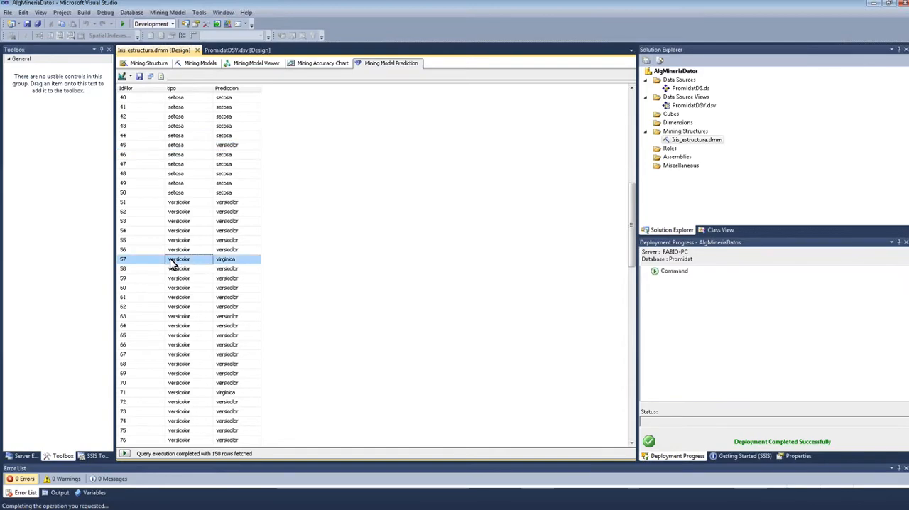
pyautogui.click(238, 262)
pyautogui.scroll(-2, 242, 284)
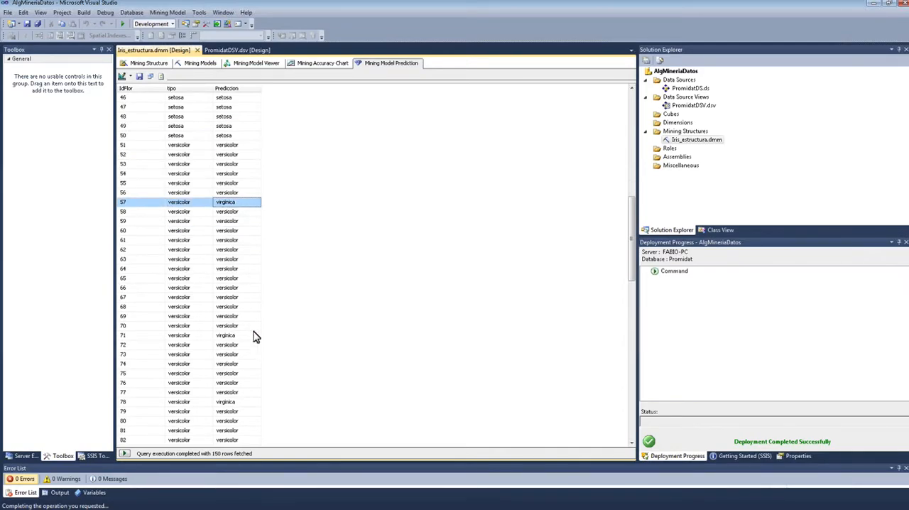
pyautogui.click(179, 336)
pyautogui.click(186, 402)
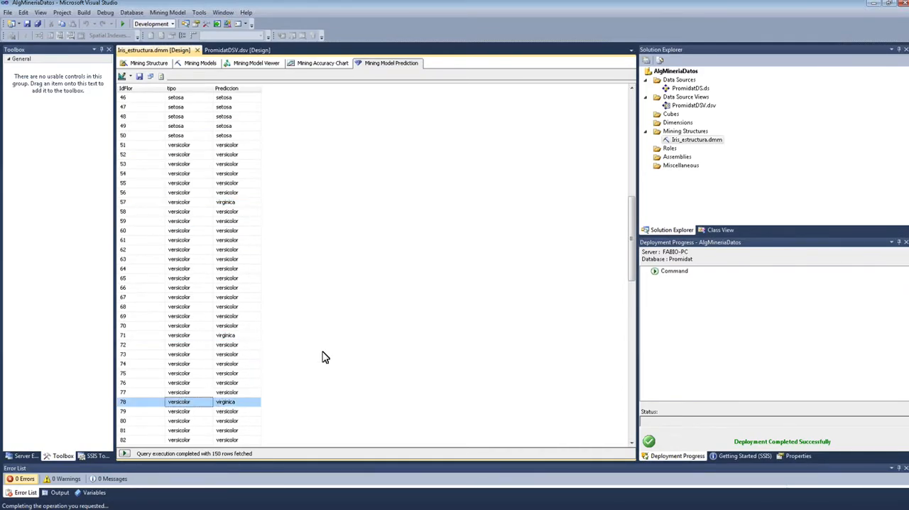
pyautogui.scroll(-7, 319, 348)
pyautogui.click(171, 279)
# Step: Look through the virginica rows of the query result and return to the first row
pyautogui.scroll(-14, 208, 286)
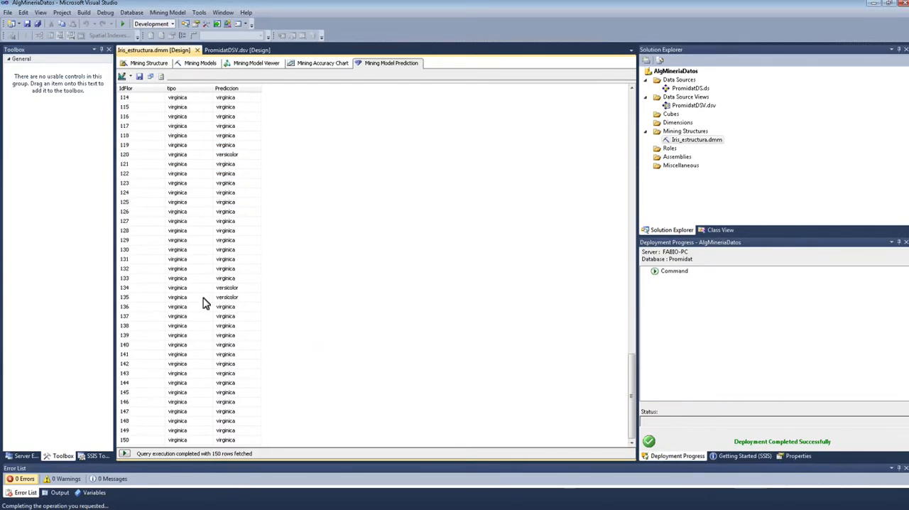
pyautogui.scroll(6, 206, 296)
pyautogui.click(208, 296)
pyautogui.scroll(20, 208, 297)
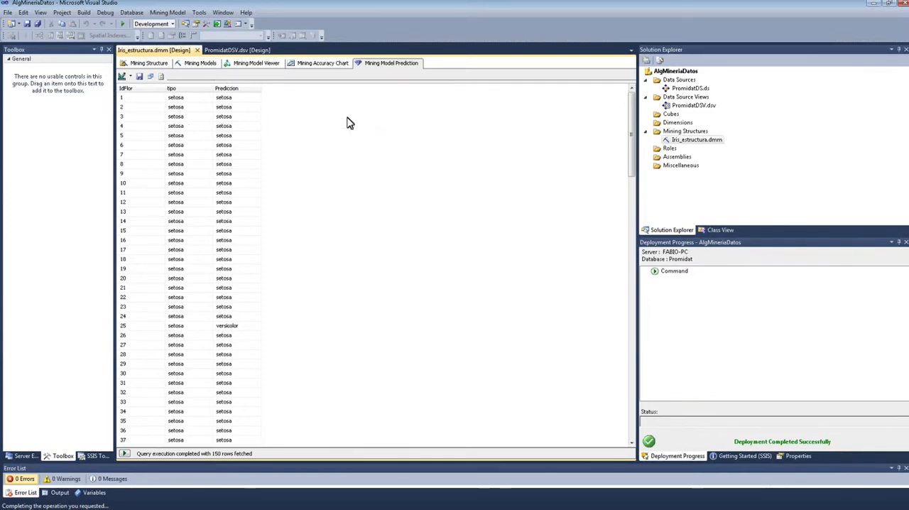
# Step: Display the generated code of the prediction query in place of the field grid
pyautogui.click(122, 76)
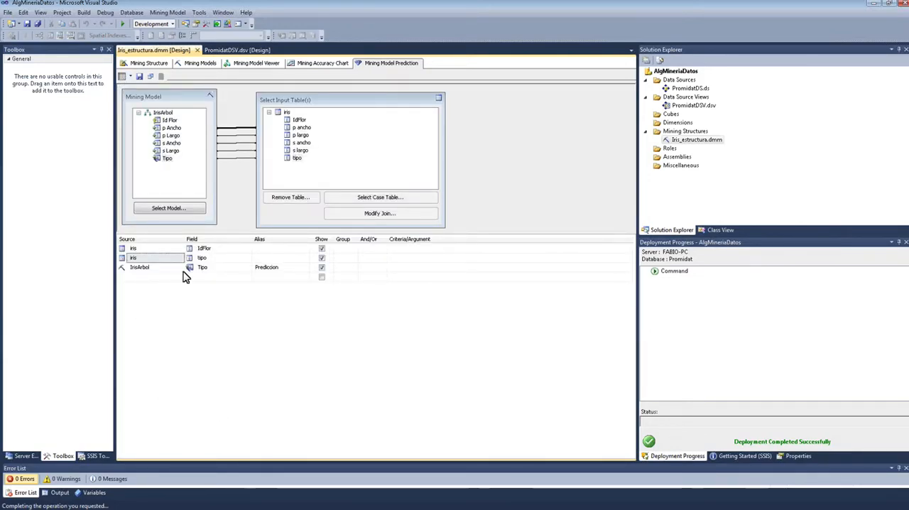
pyautogui.rightClick(497, 127)
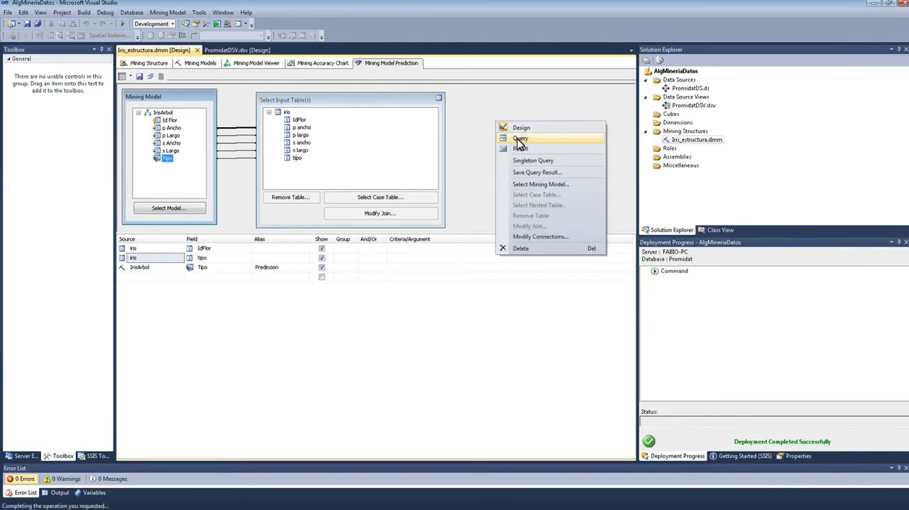
pyautogui.click(520, 139)
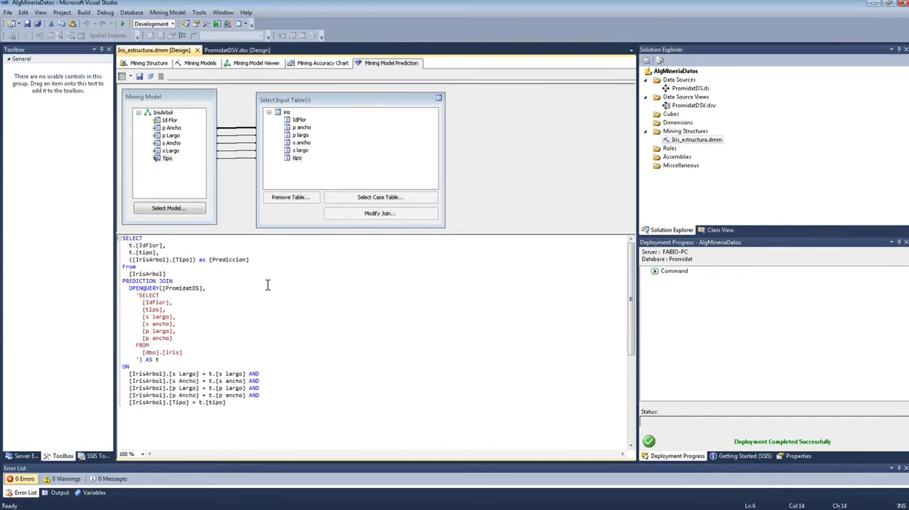
# Step: Examine the query's SELECT list, OPENQUERY source, PREDICTION JOIN keyword and the column mappings in its ON clause
pyautogui.moveTo(167, 267); pyautogui.dragTo(114, 237)
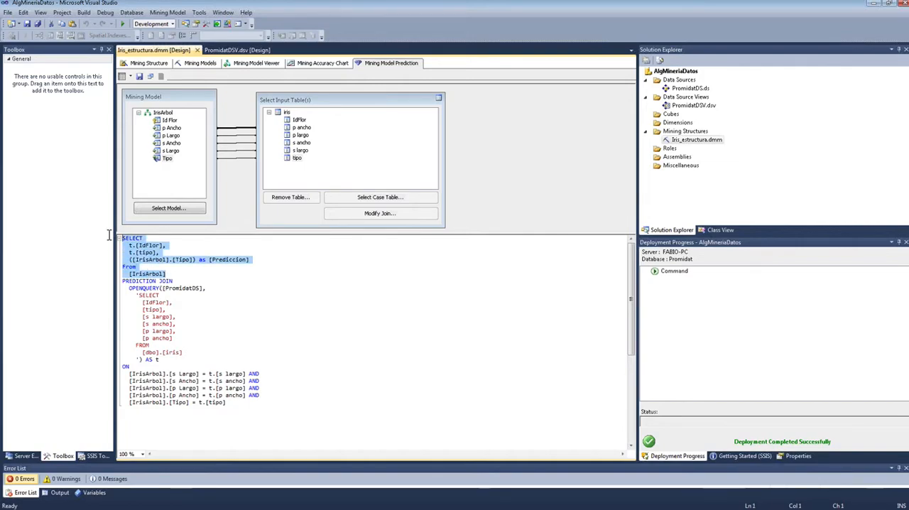
pyautogui.click(182, 331)
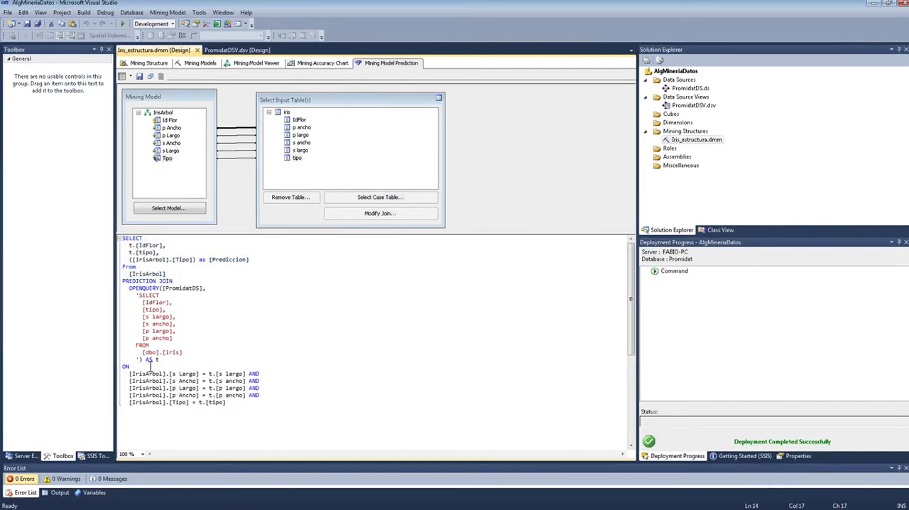
pyautogui.moveTo(128, 288); pyautogui.dragTo(154, 361)
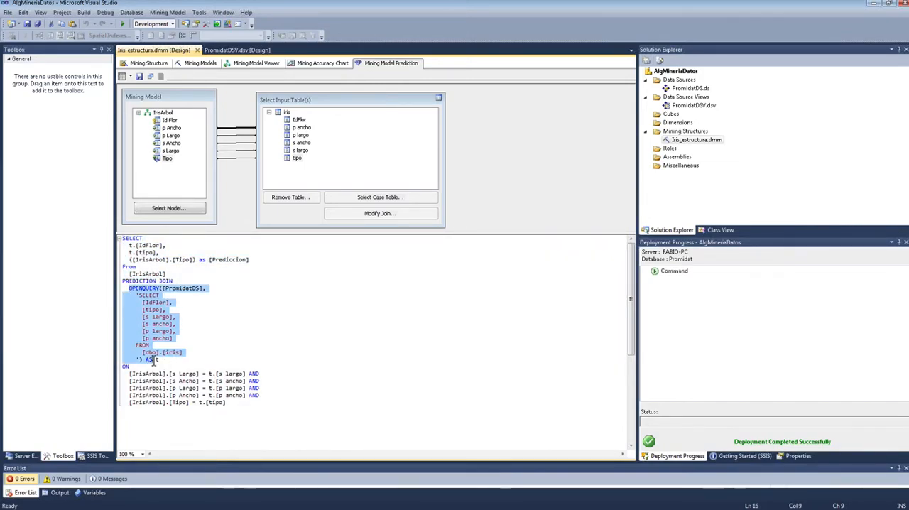
pyautogui.click(168, 275)
pyautogui.moveTo(156, 282); pyautogui.dragTo(118, 286)
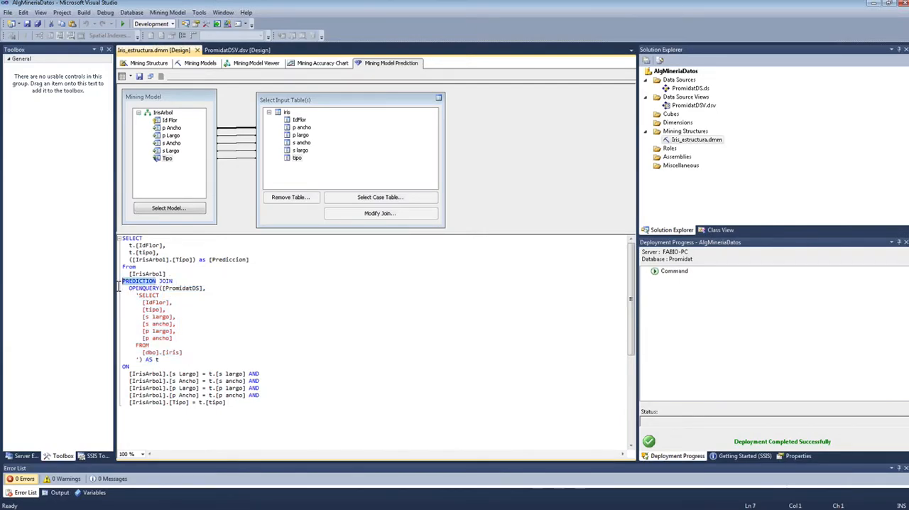
pyautogui.moveTo(240, 409); pyautogui.dragTo(101, 379)
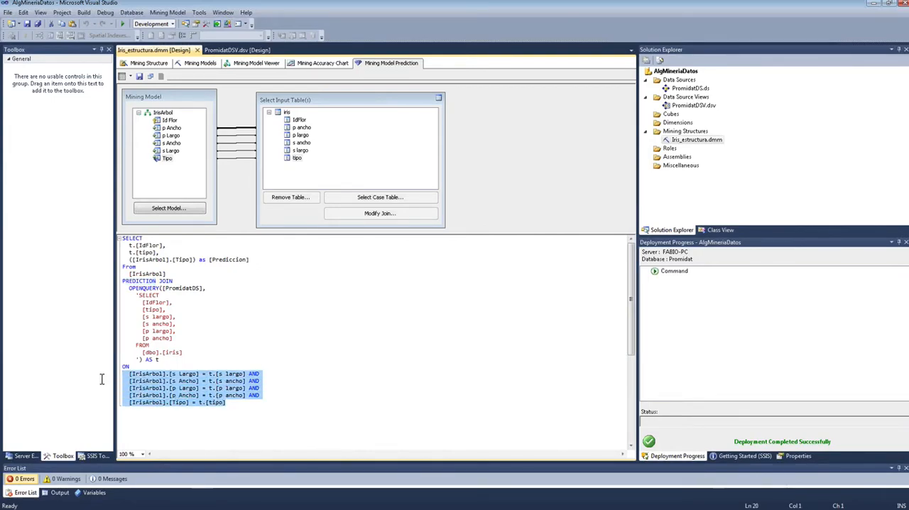
pyautogui.click(196, 331)
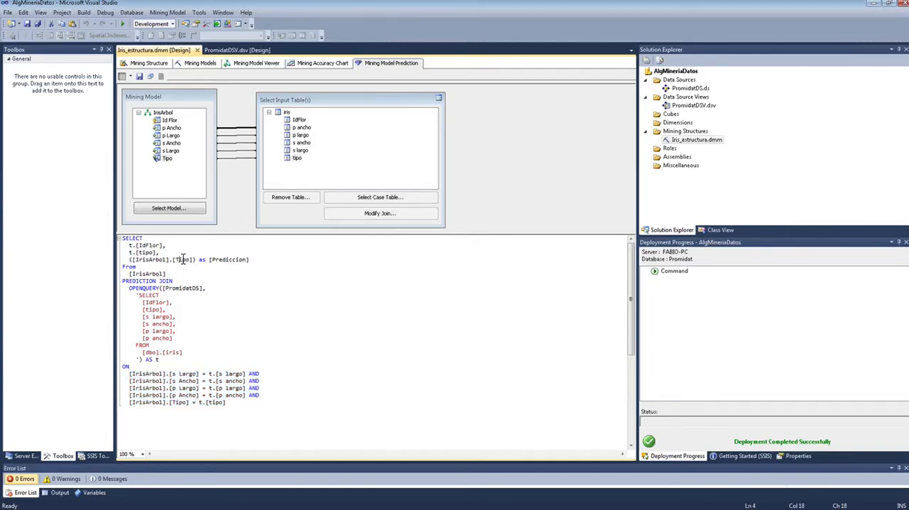
# Step: Review the prediction query as a whole by highlighting its full code from SELECT to the last mapping
pyautogui.click(207, 363)
pyautogui.moveTo(238, 402); pyautogui.dragTo(245, 266)
pyautogui.click(242, 267)
pyautogui.moveTo(253, 411); pyautogui.dragTo(122, 241)
pyautogui.click(212, 323)
pyautogui.moveTo(241, 411); pyautogui.dragTo(122, 238)
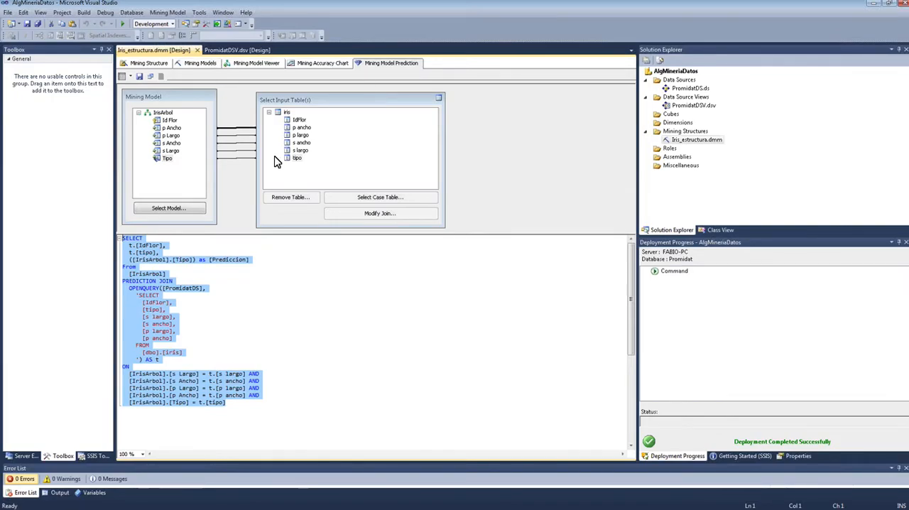
# Step: Go back to the mining structure view of Iris_estructura and switch to the slide presentation
pyautogui.click(150, 64)
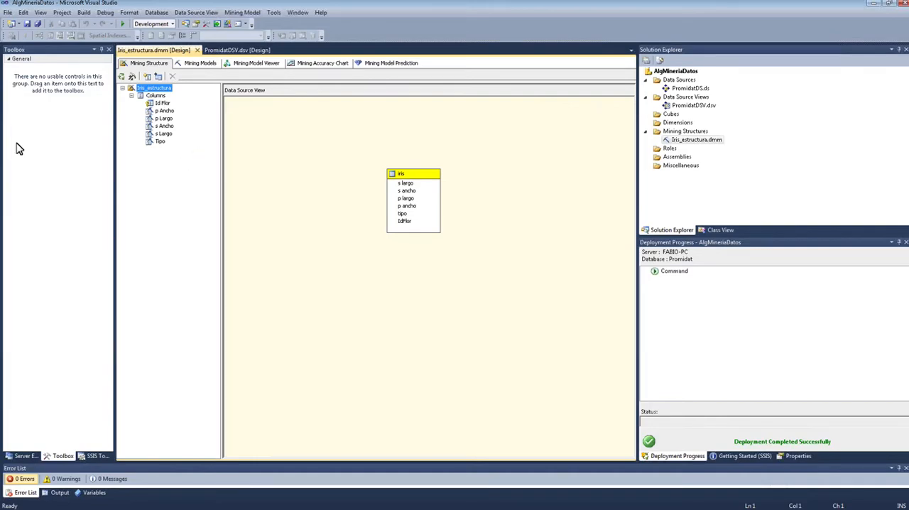
pyautogui.hotkey('alt', 'Tab')
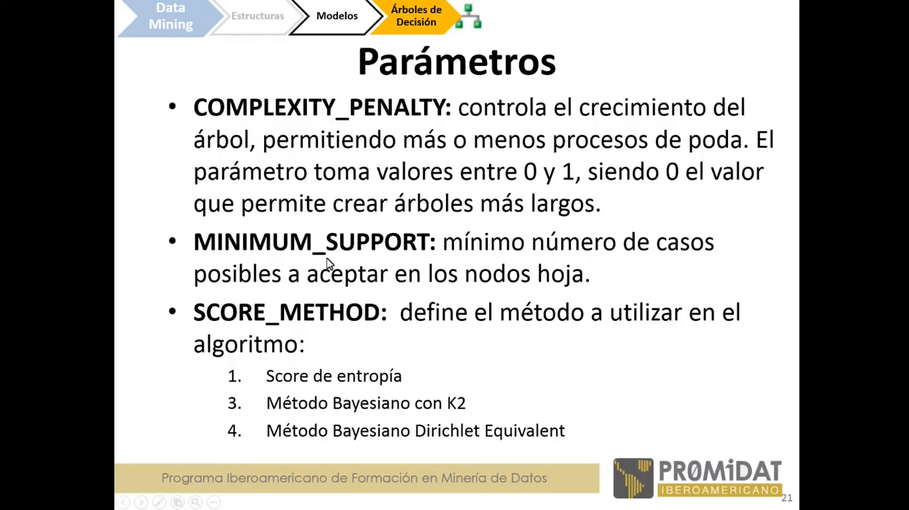
pyautogui.press('Right')
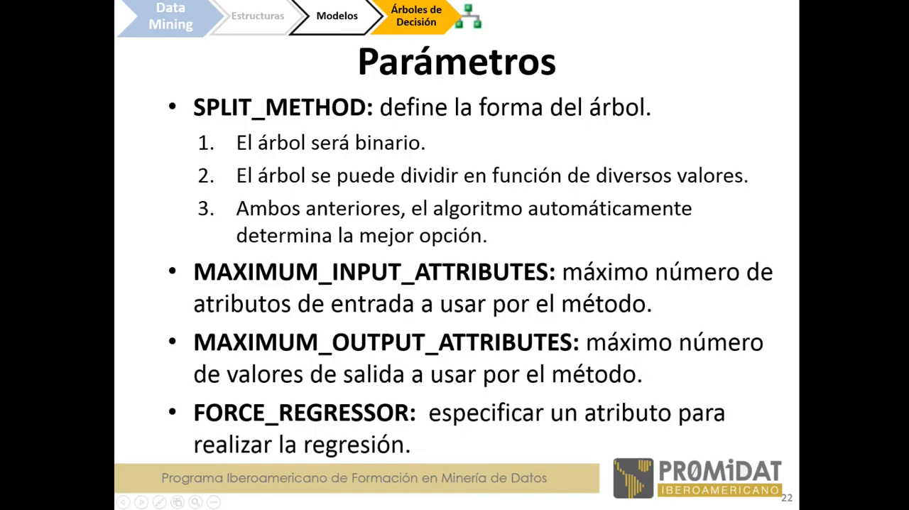
pyautogui.press('Right')
pyautogui.press('Right')
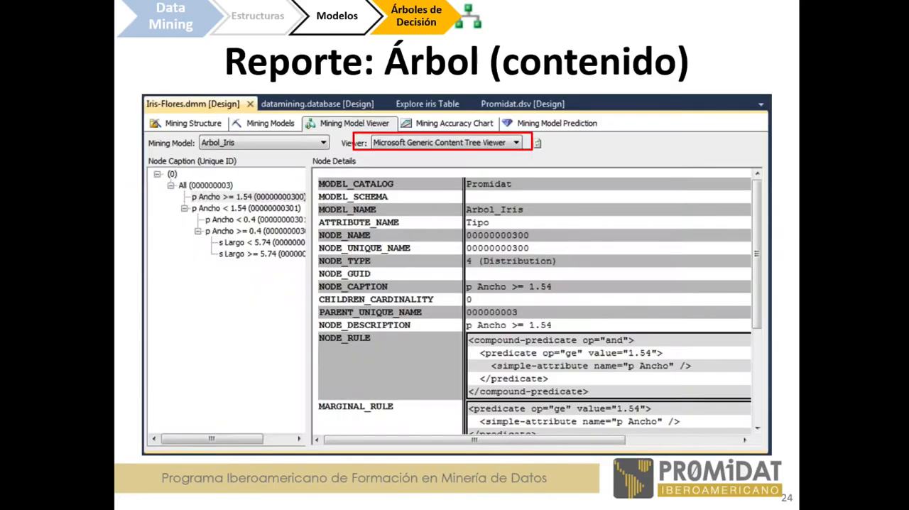
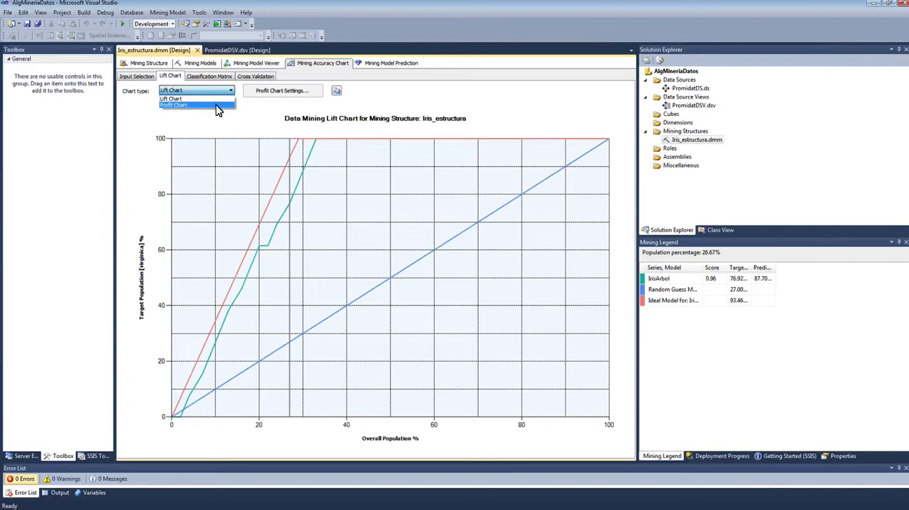
# Step: Switch the accuracy chart to the Profit Chart type and set its fixed cost to 500
pyautogui.click(218, 107)
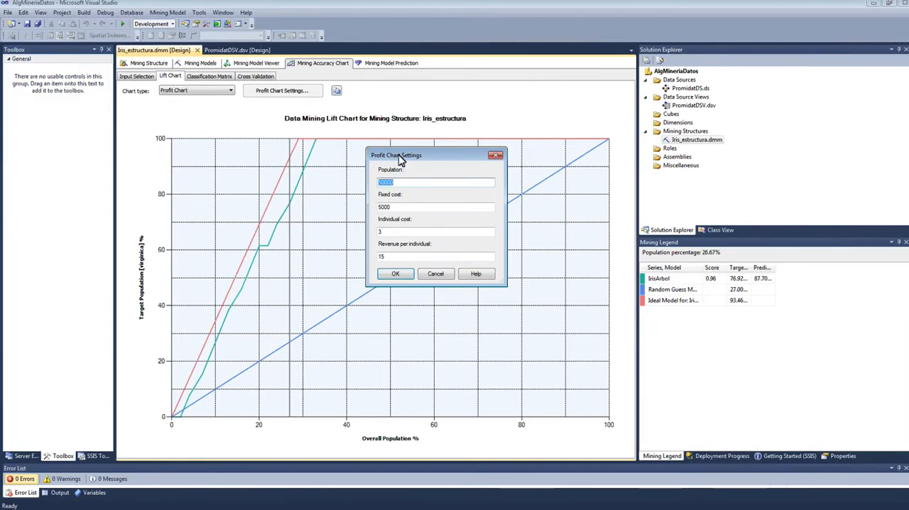
pyautogui.click(416, 207)
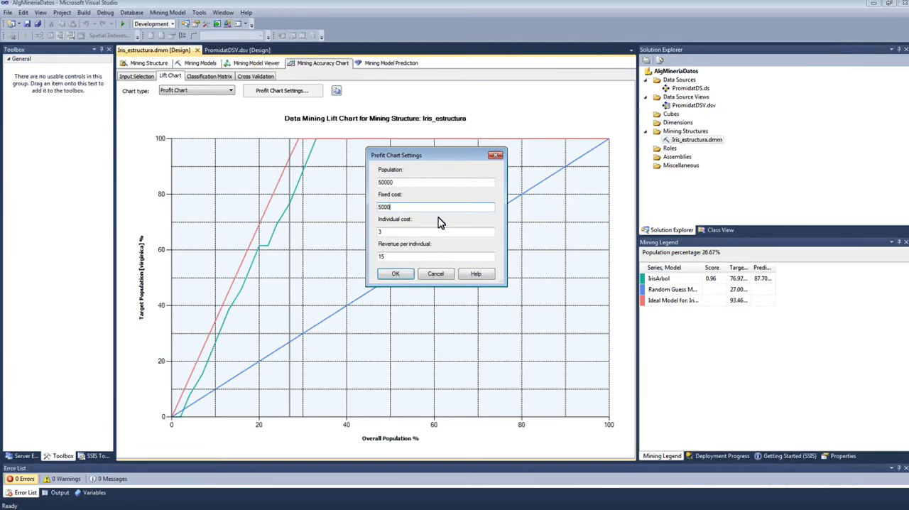
pyautogui.click(389, 186)
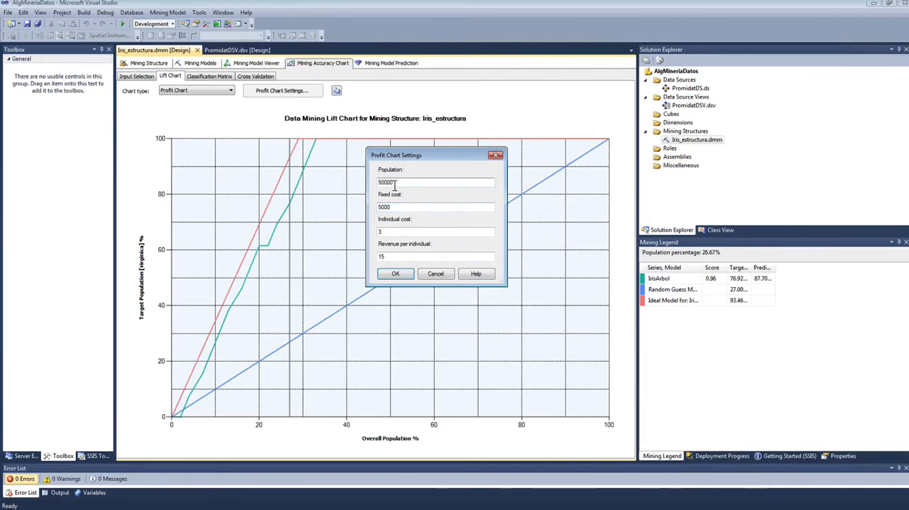
pyautogui.write('0')
pyautogui.click(389, 207)
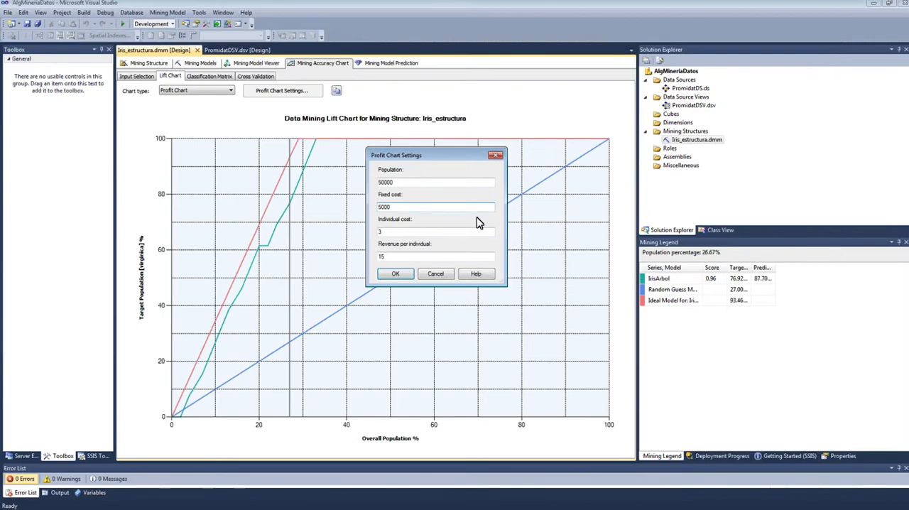
pyautogui.press('BackSpace')
# Step: Review the individual cost and revenue per individual, then apply the profit chart settings
pyautogui.click(403, 232)
pyautogui.click(399, 257)
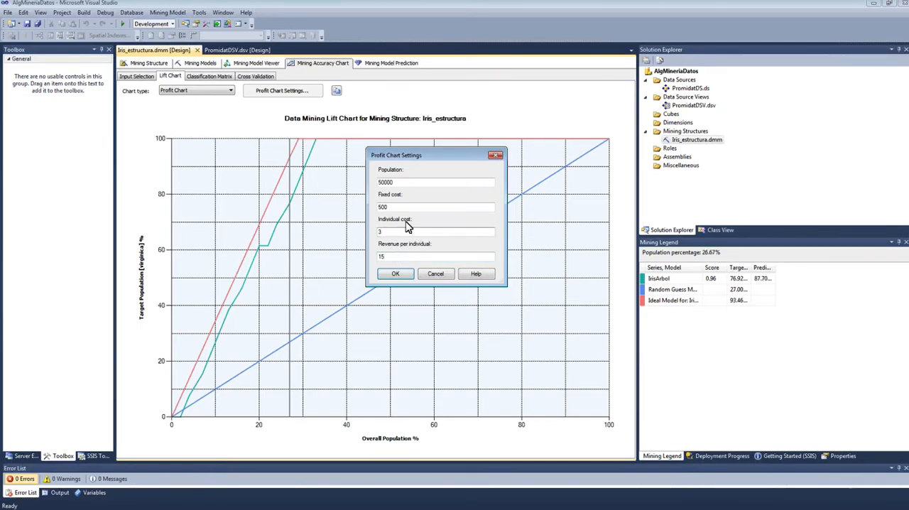
pyautogui.click(432, 257)
pyautogui.doubleClick(381, 256)
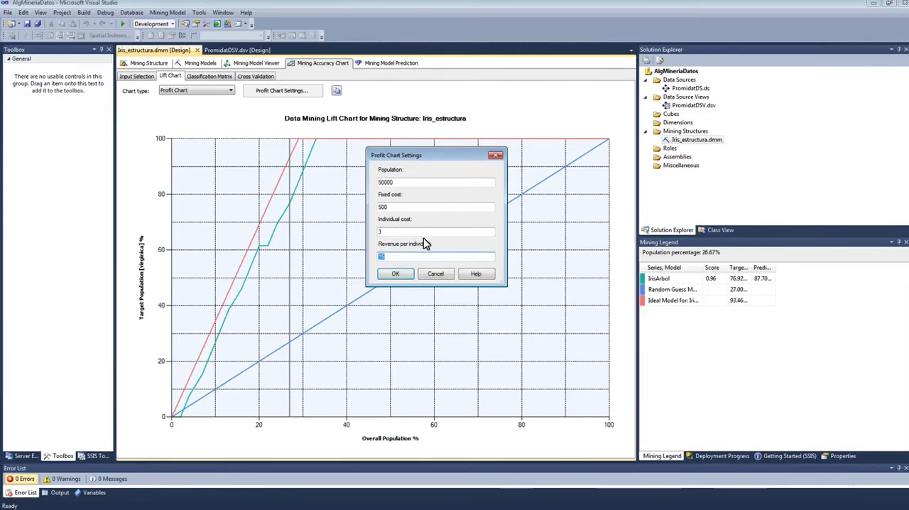
pyautogui.click(402, 233)
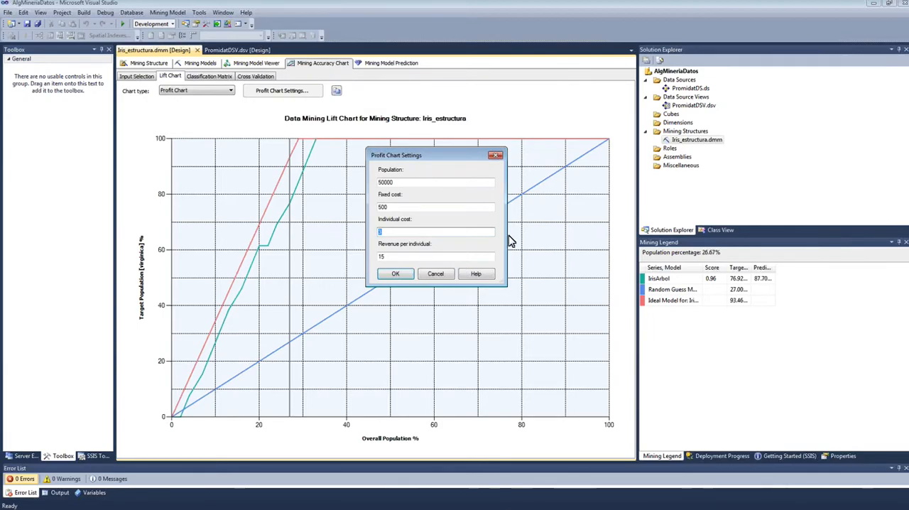
pyautogui.click(434, 257)
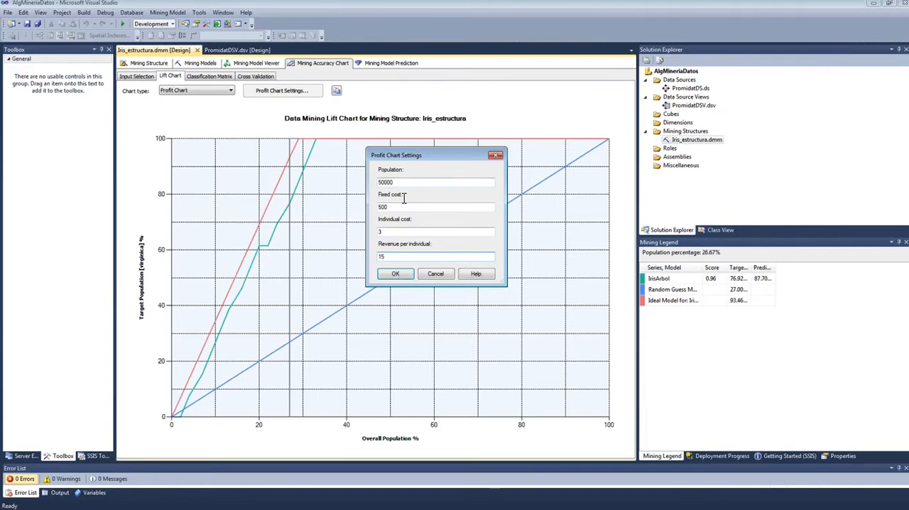
pyautogui.click(398, 277)
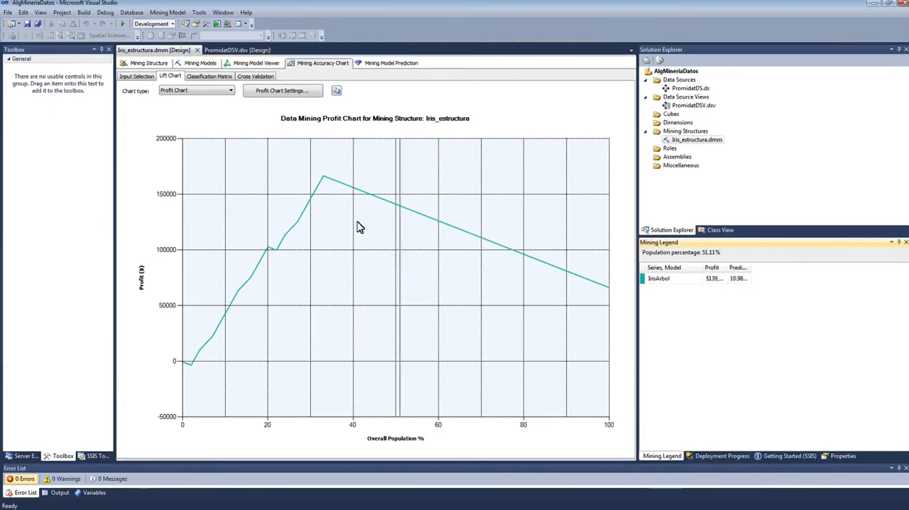
# Step: Place the population marker at the profit curve's peak and widen the legend's profit and predict probability columns
pyautogui.click(323, 185)
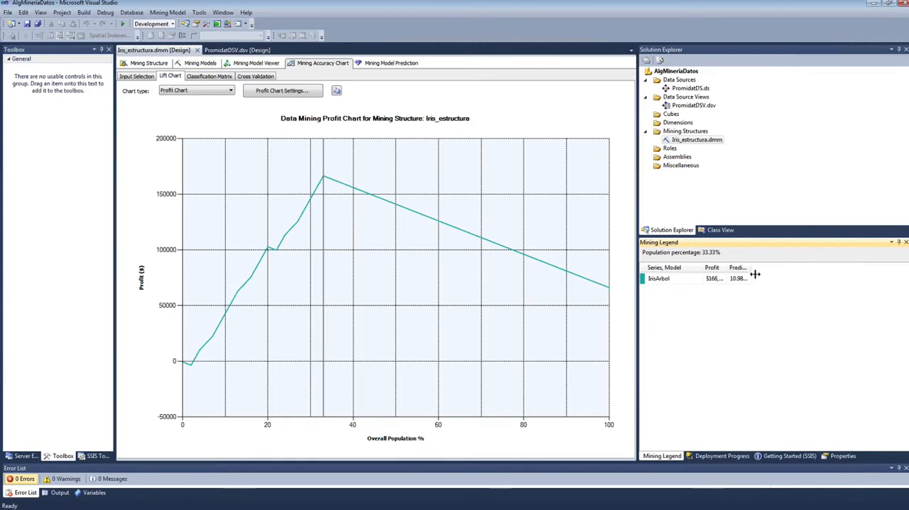
pyautogui.moveTo(750, 271); pyautogui.dragTo(773, 273)
pyautogui.moveTo(419, 218)
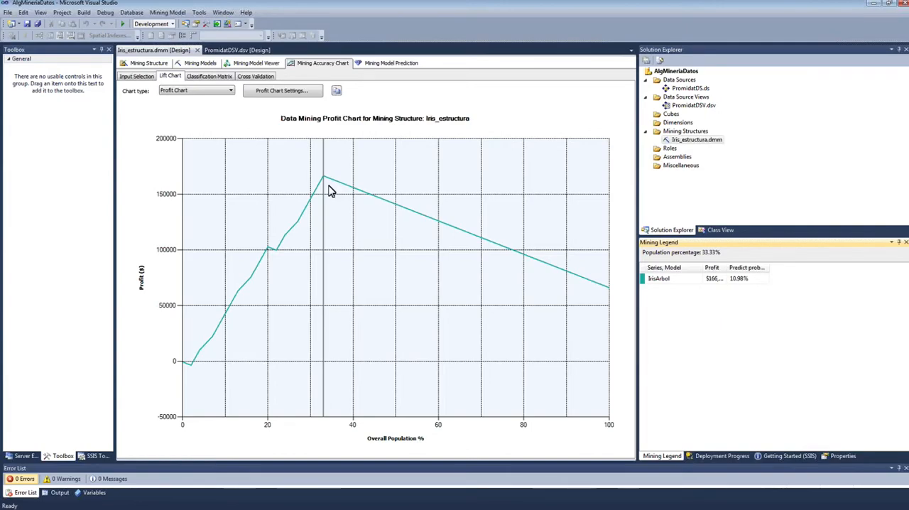
pyautogui.moveTo(729, 272); pyautogui.dragTo(746, 270)
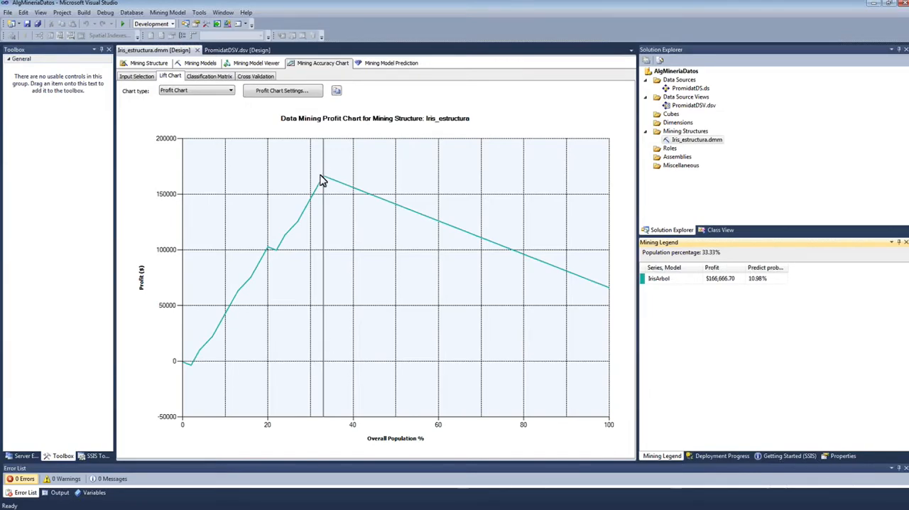
# Step: Compare the profit just past the curve's peak with the peak itself, and check the peak's profit and predict probability in the legend
pyautogui.moveTo(323, 421); pyautogui.dragTo(334, 409)
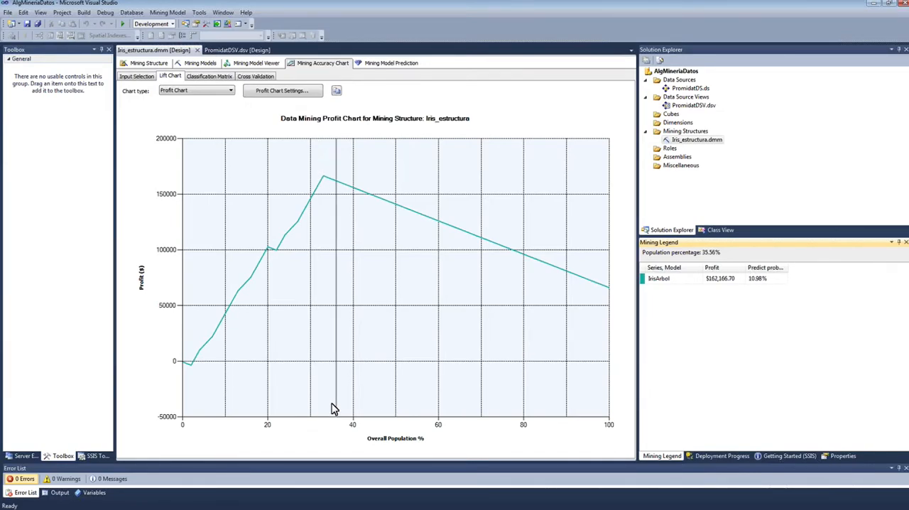
pyautogui.click(323, 410)
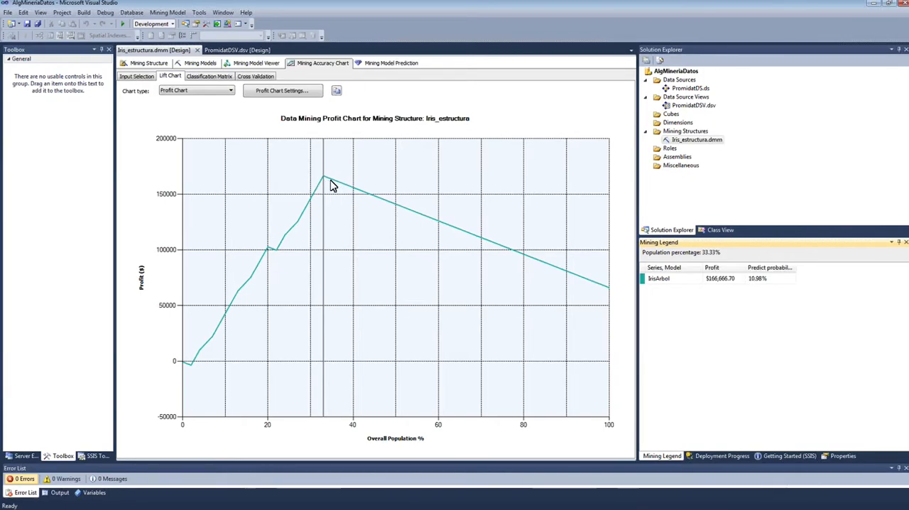
pyautogui.click(722, 279)
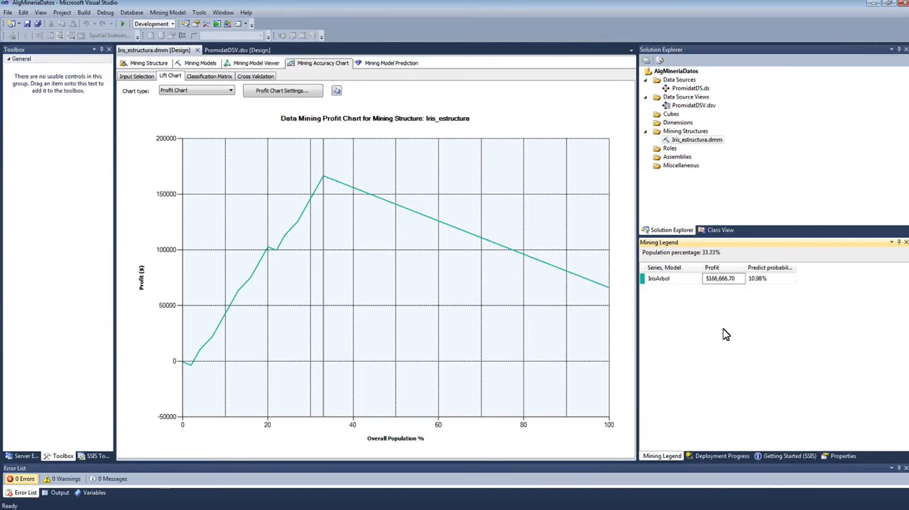
pyautogui.click(777, 278)
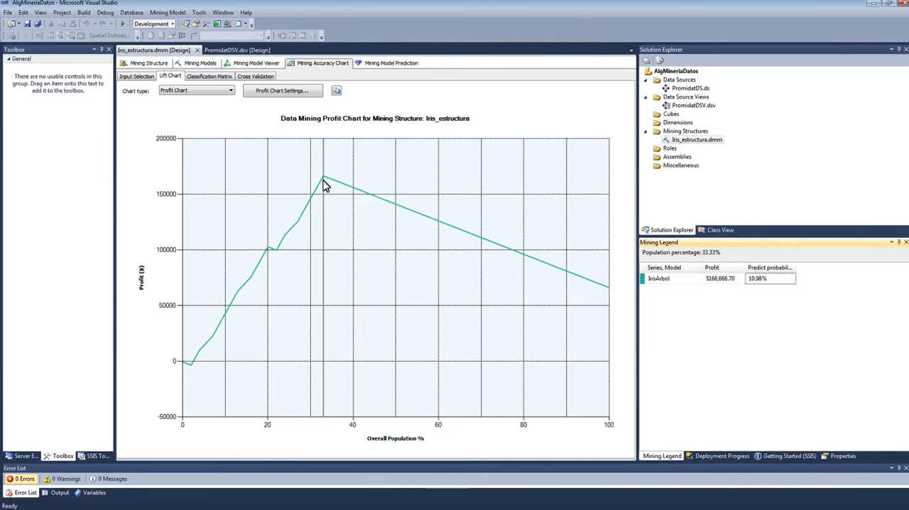
pyautogui.click(231, 91)
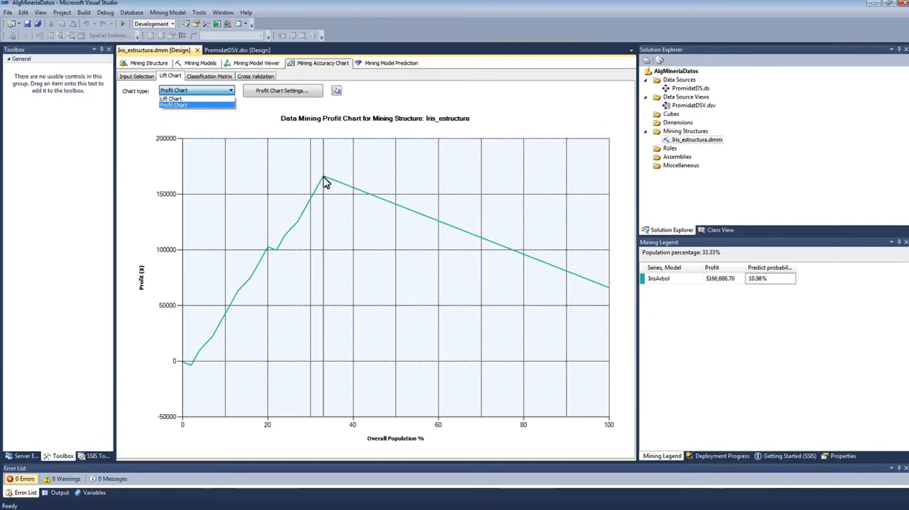
pyautogui.click(263, 125)
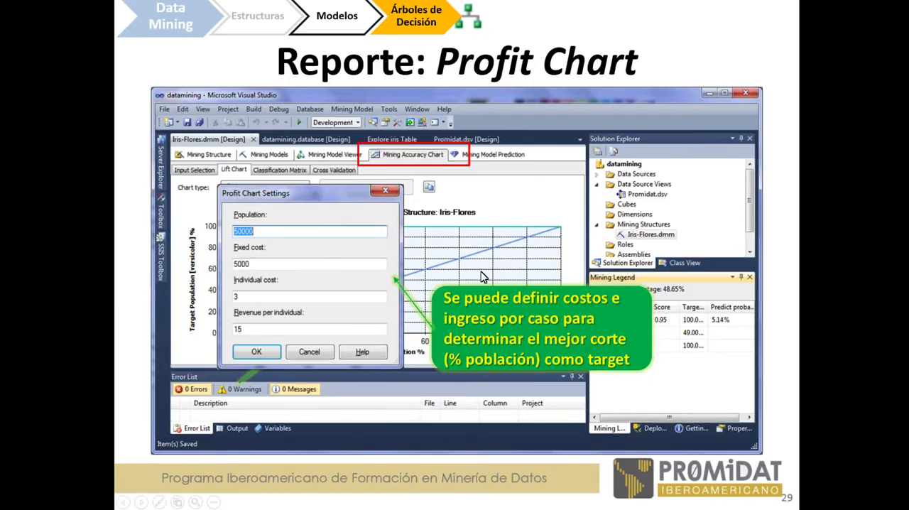
pyautogui.press('Right')
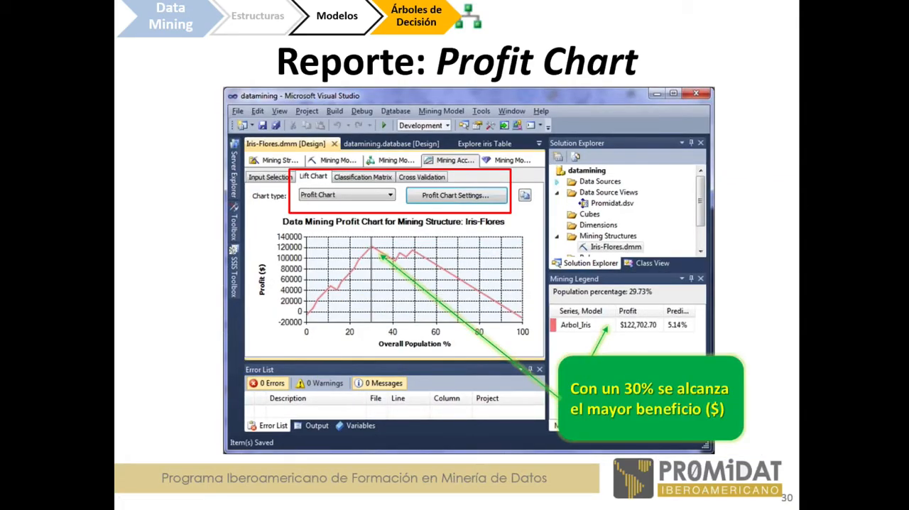
pyautogui.press('Right')
pyautogui.press('Right')
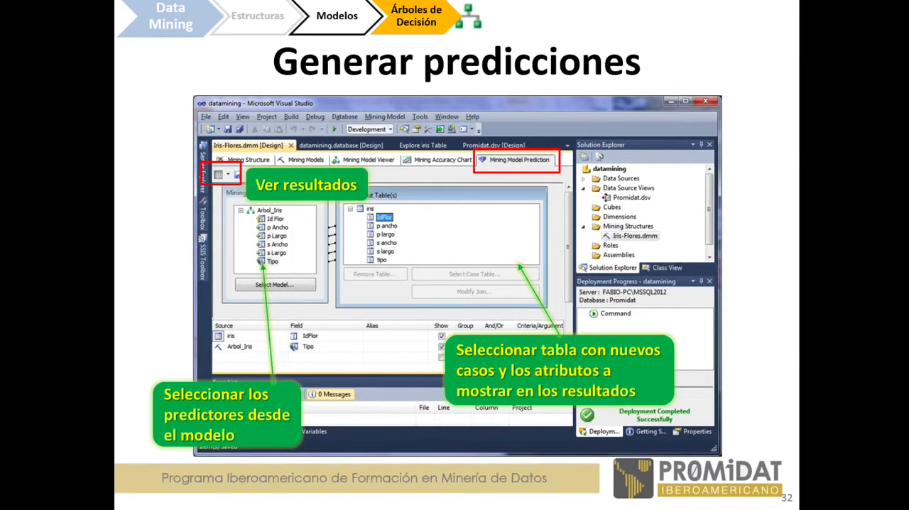
pyautogui.press('Right')
pyautogui.press('Right')
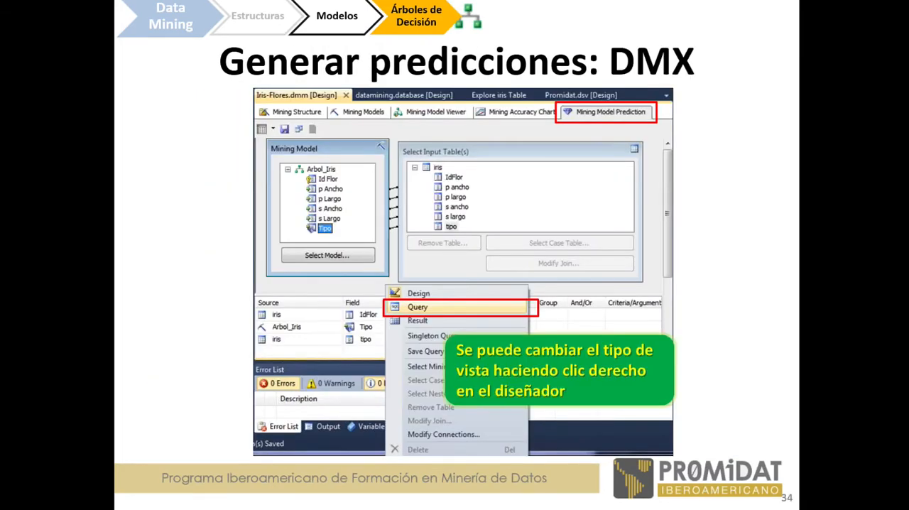
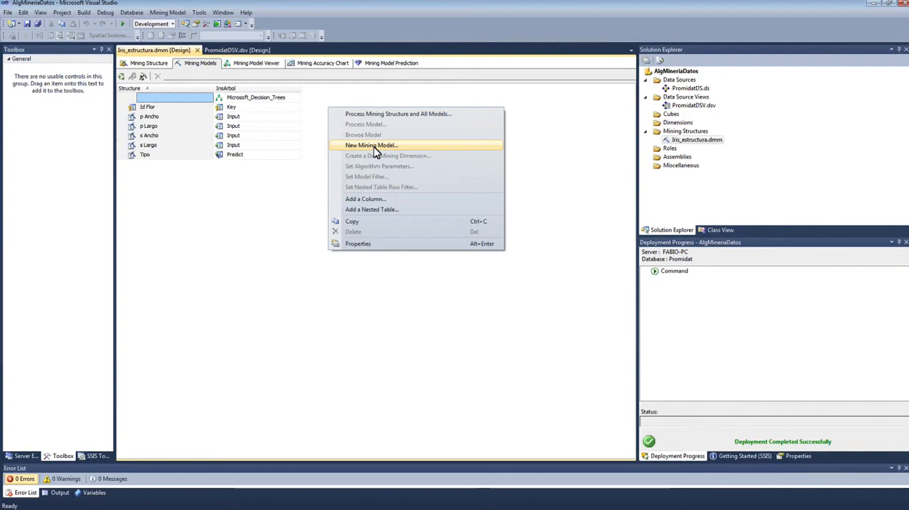
# Step: Add a new mining model named IrisGrupos to the Iris structure, using the Microsoft Clustering algorithm
pyautogui.click(375, 147)
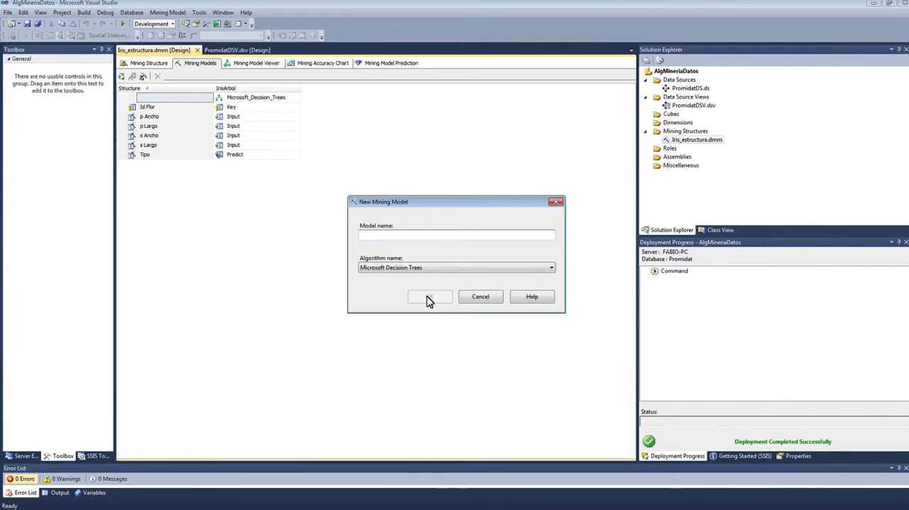
pyautogui.click(428, 270)
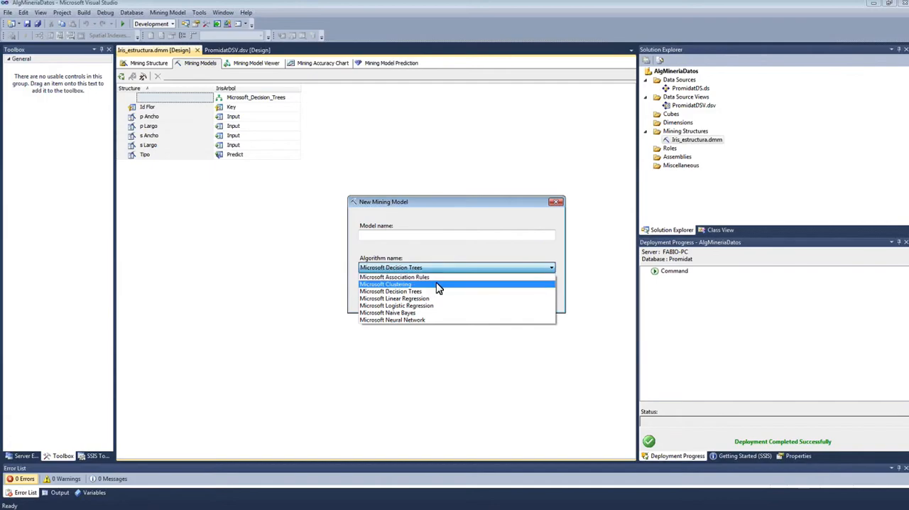
pyautogui.click(436, 284)
pyautogui.click(397, 236)
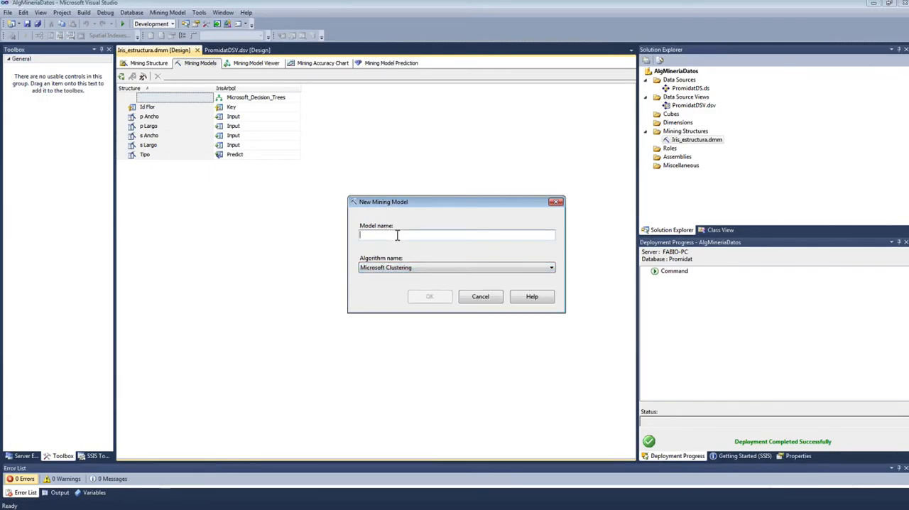
pyautogui.write('I')
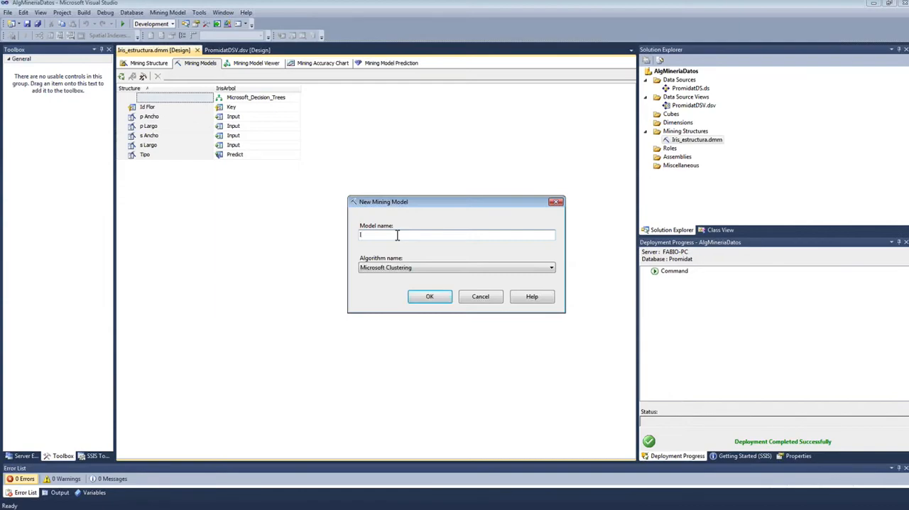
pyautogui.write('risCLus')
pyautogui.press('BackSpace')
pyautogui.press('BackSpace')
pyautogui.write('Grupos')
pyautogui.click(432, 298)
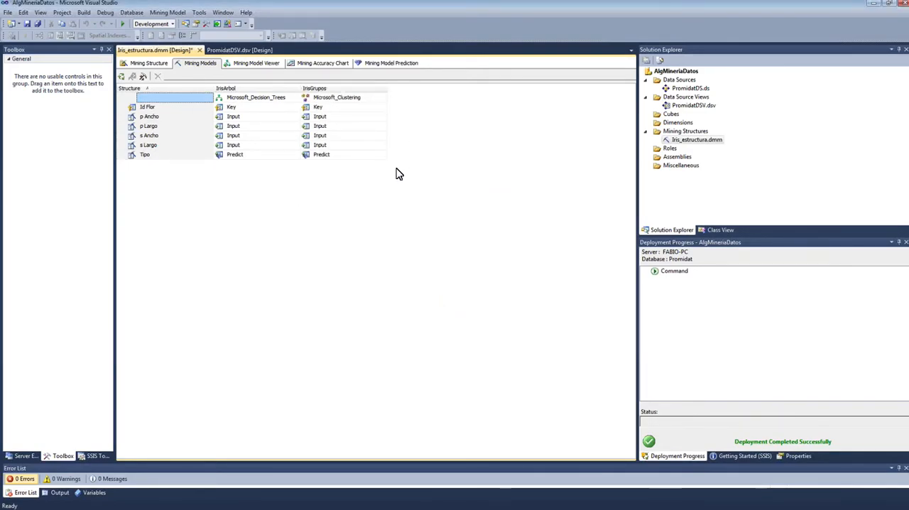
# Step: Set the Tipo column's usage in the IrisGrupos model to PredictOnly
pyautogui.click(328, 101)
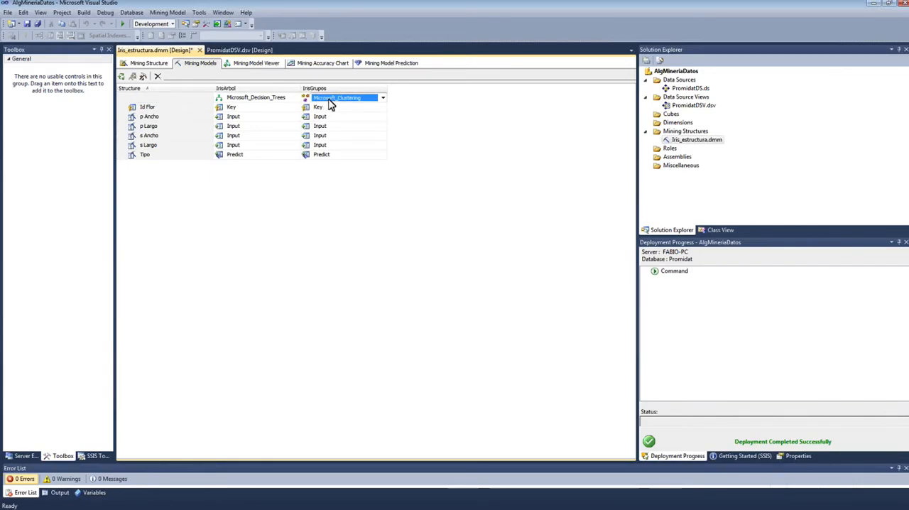
pyautogui.click(284, 101)
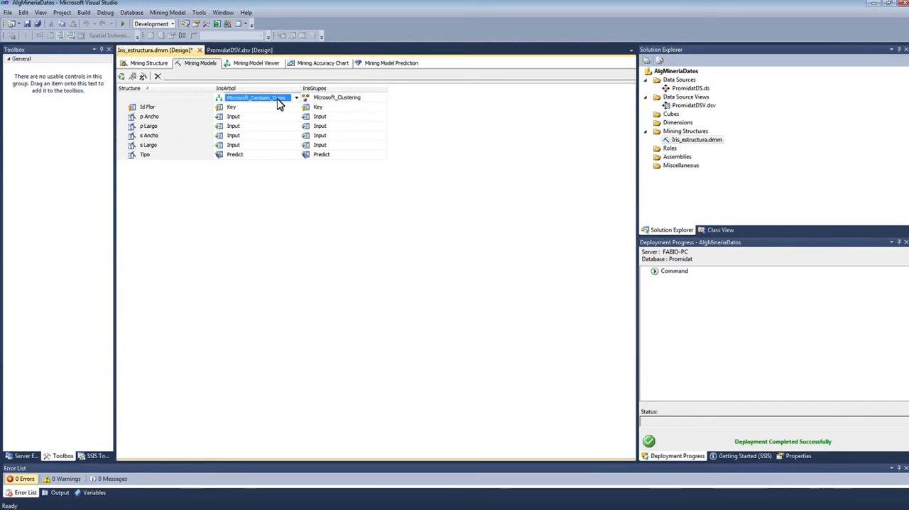
pyautogui.click(332, 106)
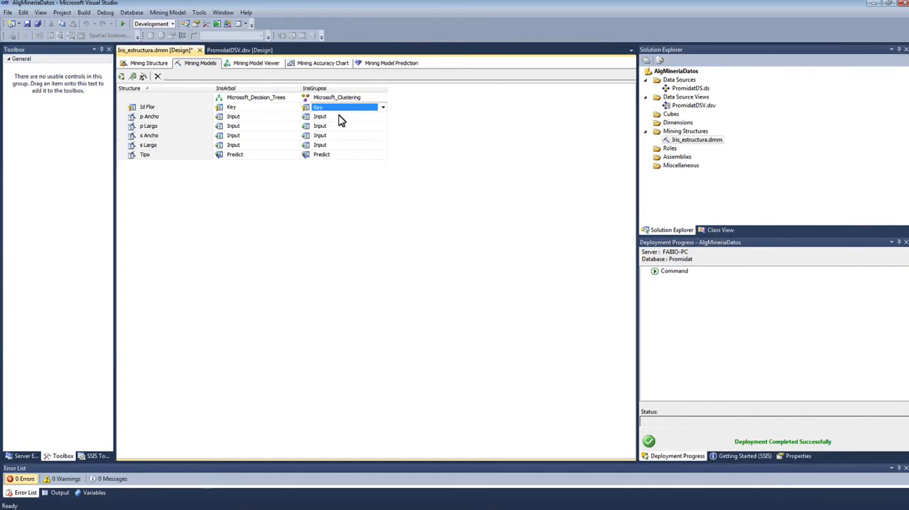
pyautogui.click(346, 156)
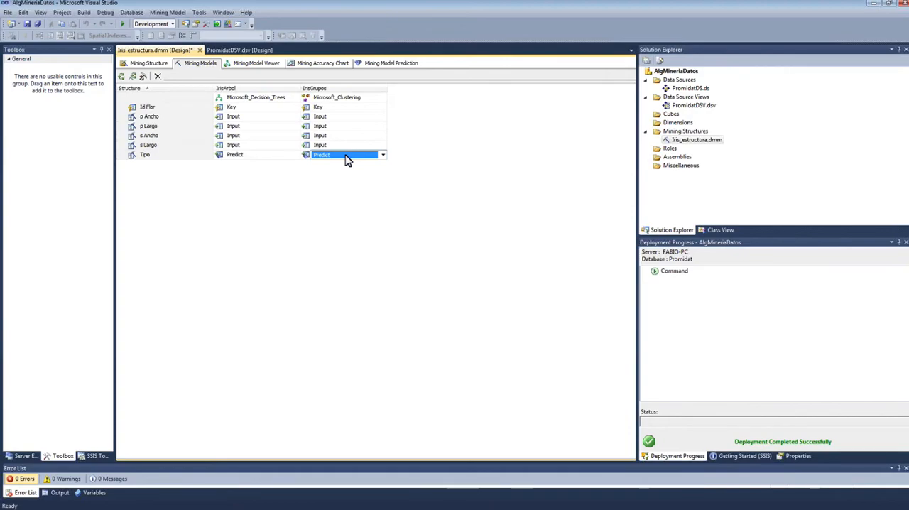
pyautogui.click(346, 157)
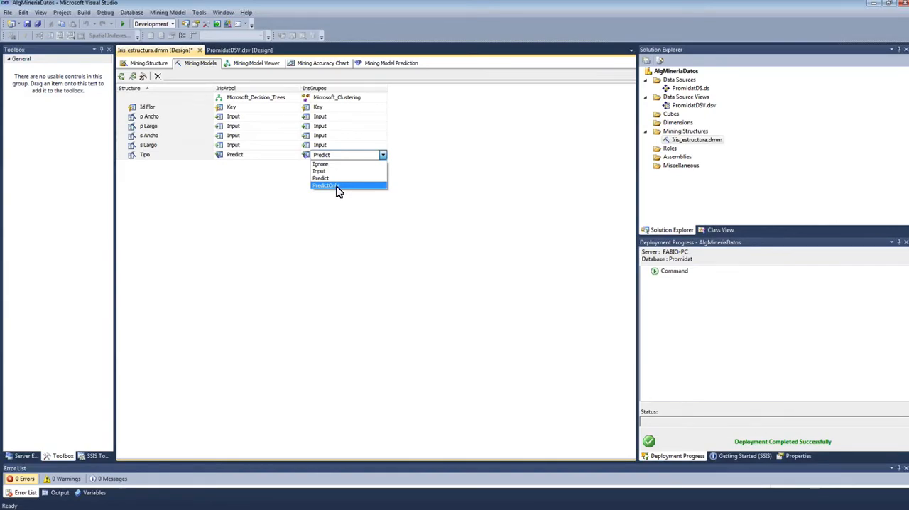
pyautogui.click(338, 186)
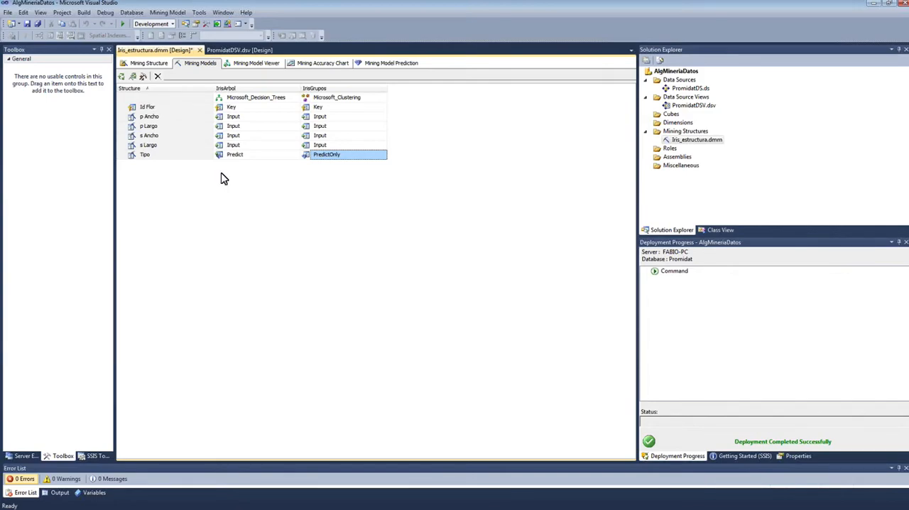
# Step: Review the usage of the p Ancho and Tipo columns in IrisGrupos and the usage options offered for Tipo
pyautogui.click(364, 155)
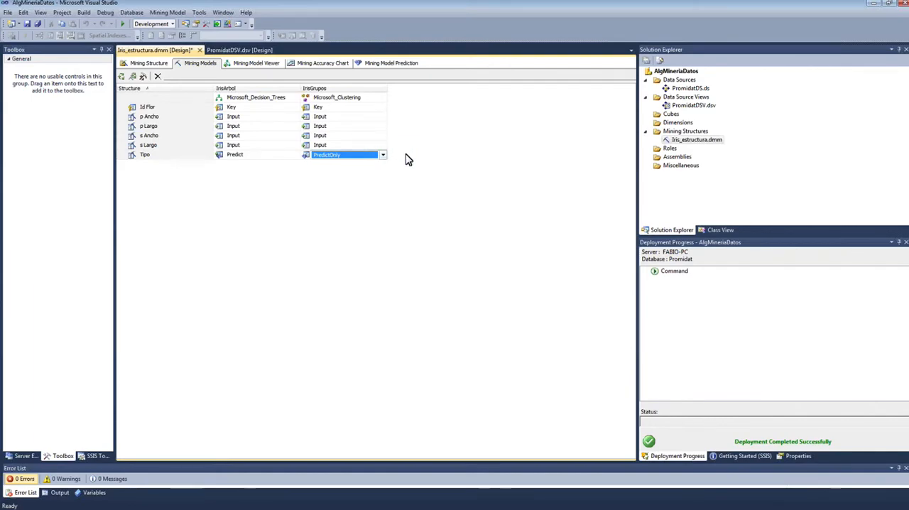
pyautogui.click(406, 153)
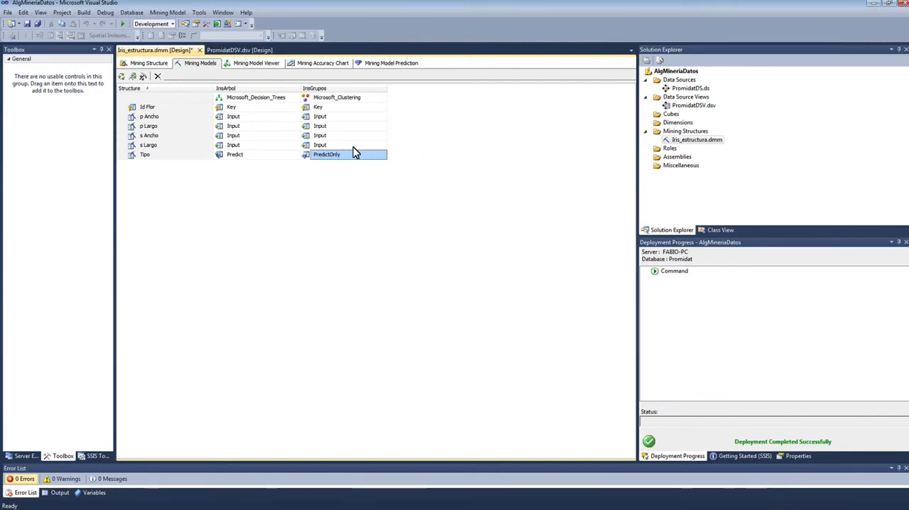
pyautogui.click(339, 118)
pyautogui.click(355, 156)
pyautogui.click(333, 117)
pyautogui.click(361, 157)
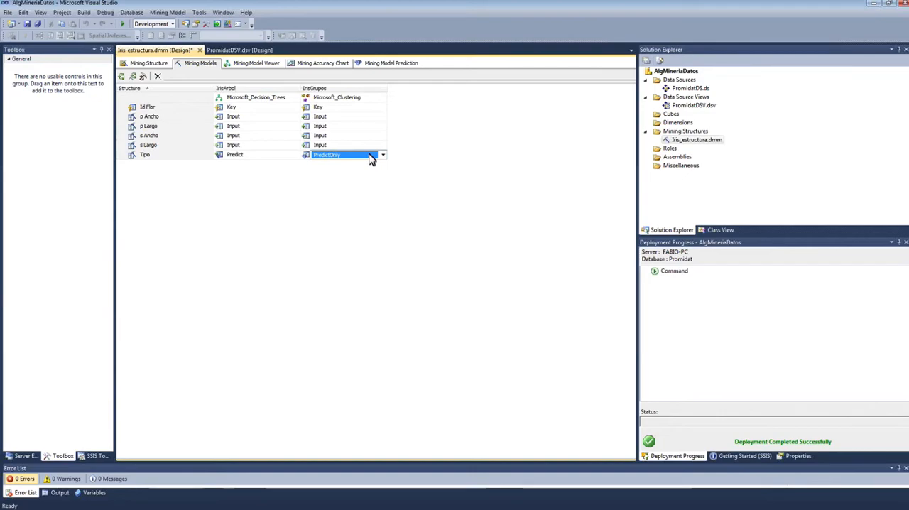
pyautogui.click(419, 133)
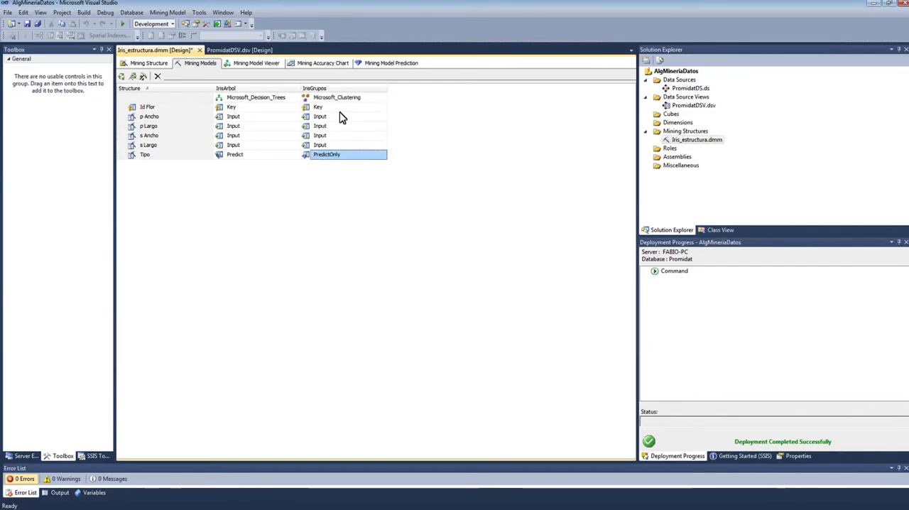
pyautogui.click(345, 155)
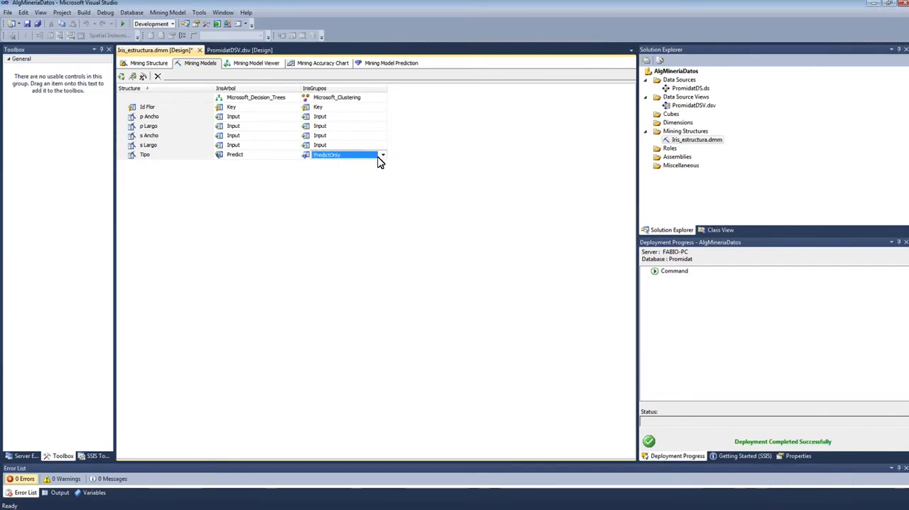
pyautogui.click(382, 155)
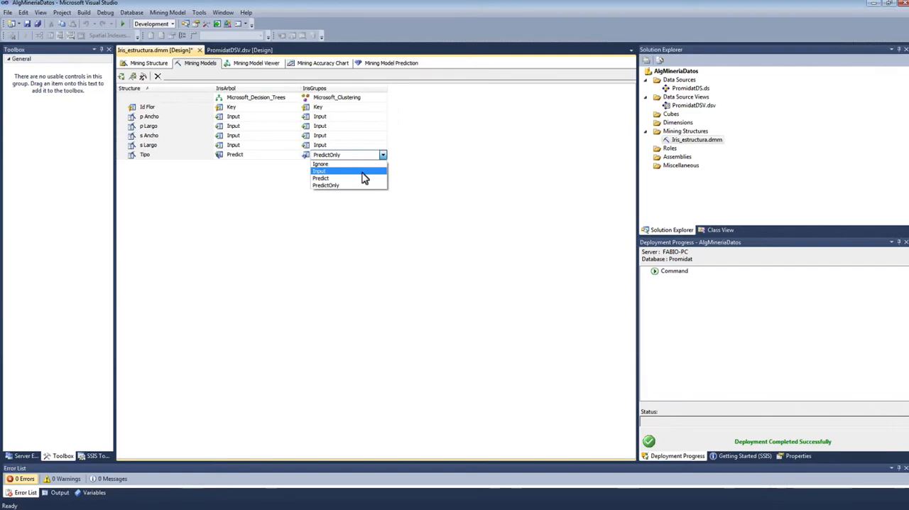
pyautogui.click(333, 154)
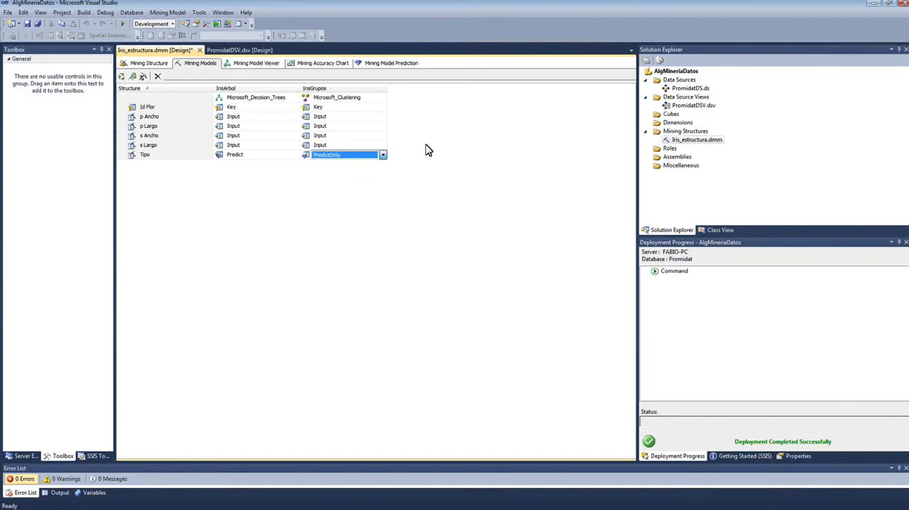
# Step: Open the algorithm parameters of the IrisGrupos model and switch to the presentation's Parámetros slide on clustering
pyautogui.rightClick(368, 123)
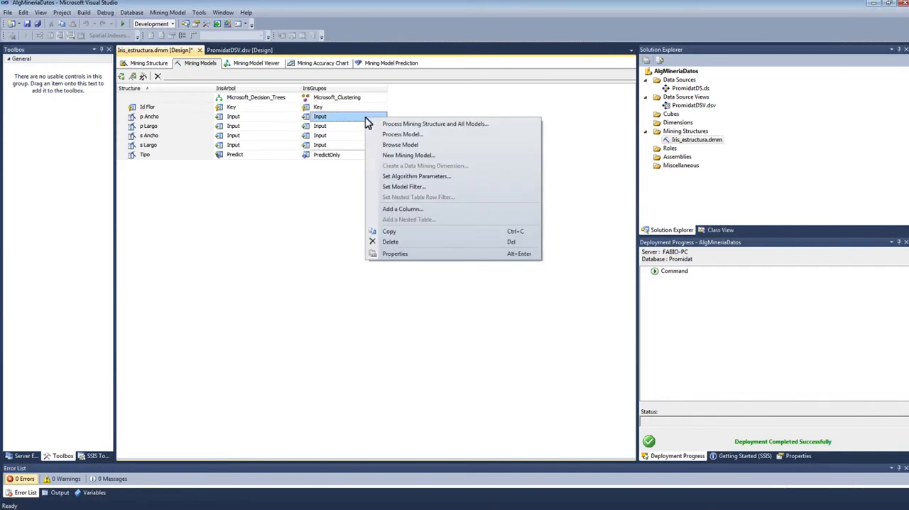
pyautogui.click(416, 176)
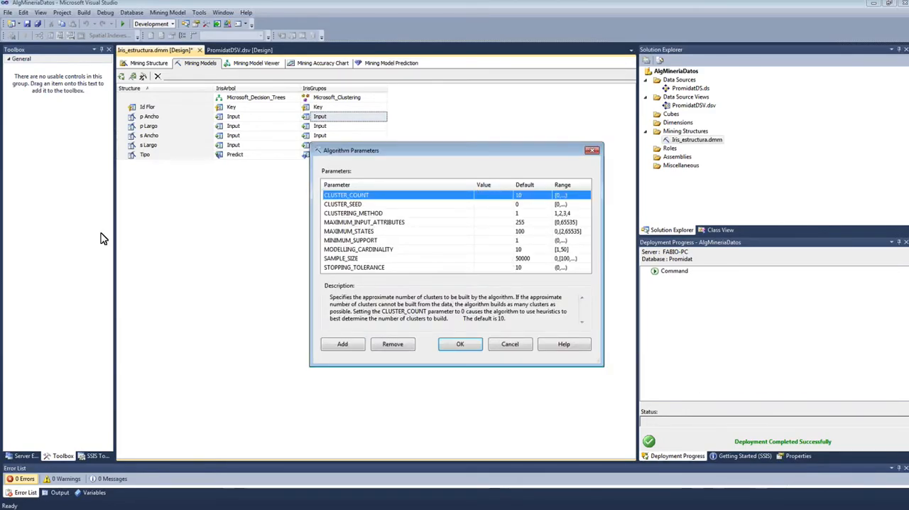
pyautogui.hotkey('alt', 'Tab')
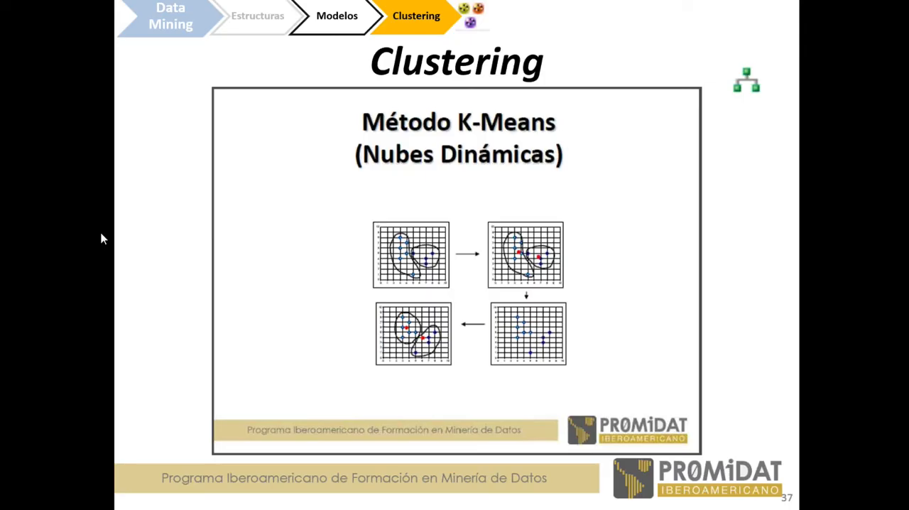
pyautogui.press('Right')
pyautogui.press('Right')
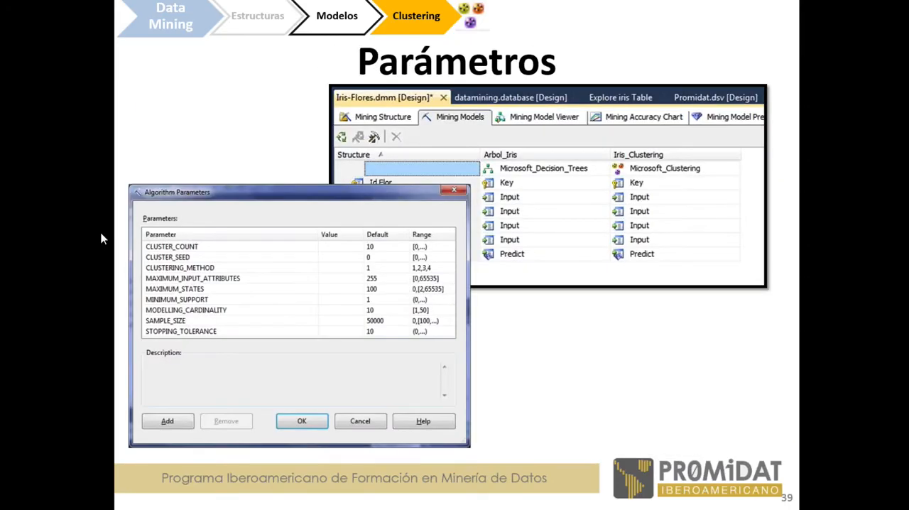
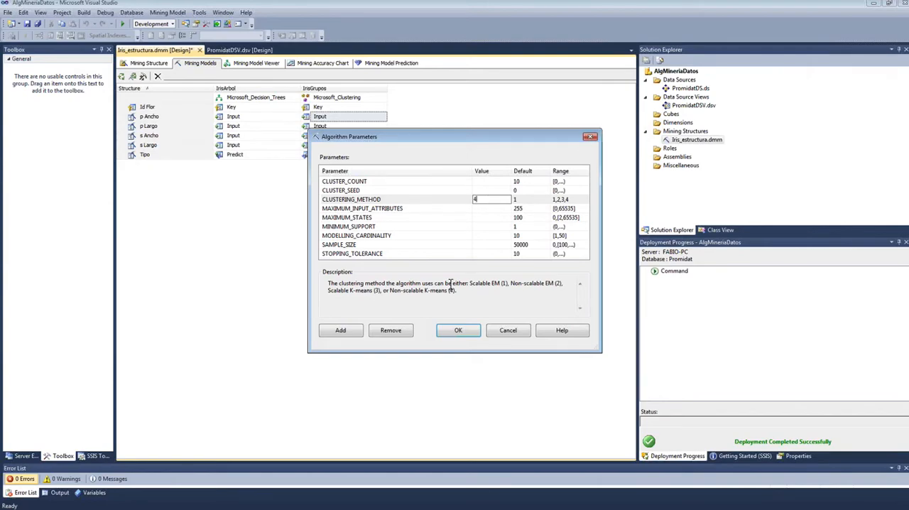
# Step: Set the IrisGrupos parameters CLUSTER_COUNT to 3 and CLUSTERING_METHOD to 4 (non-scalable K-means), and apply them
pyautogui.click(490, 183)
pyautogui.click(491, 182)
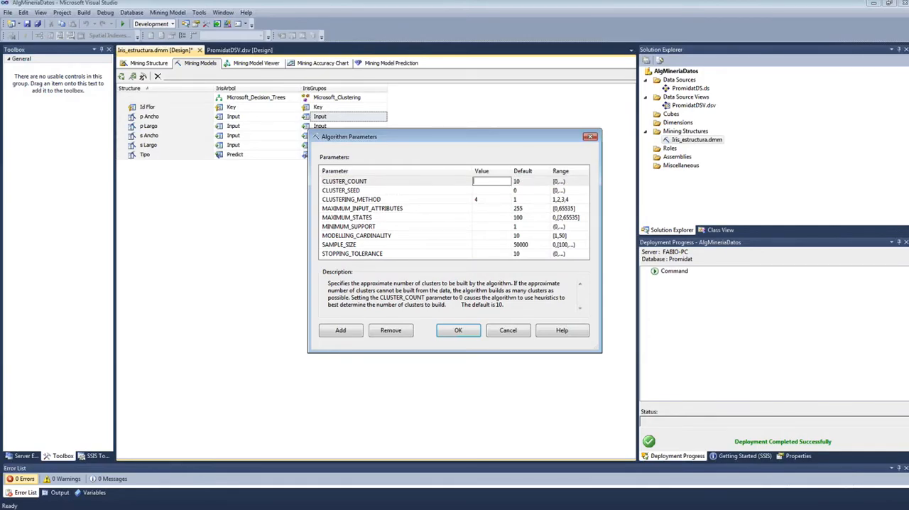
pyautogui.click(480, 199)
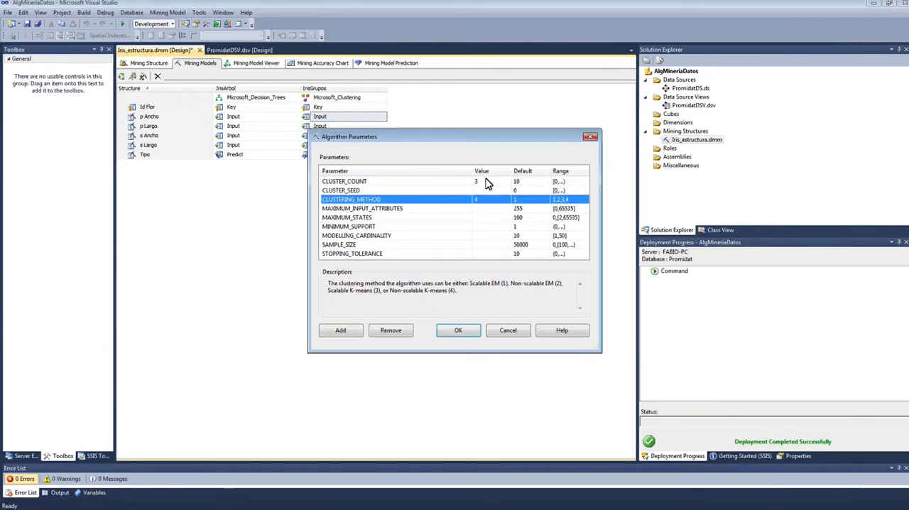
pyautogui.click(490, 183)
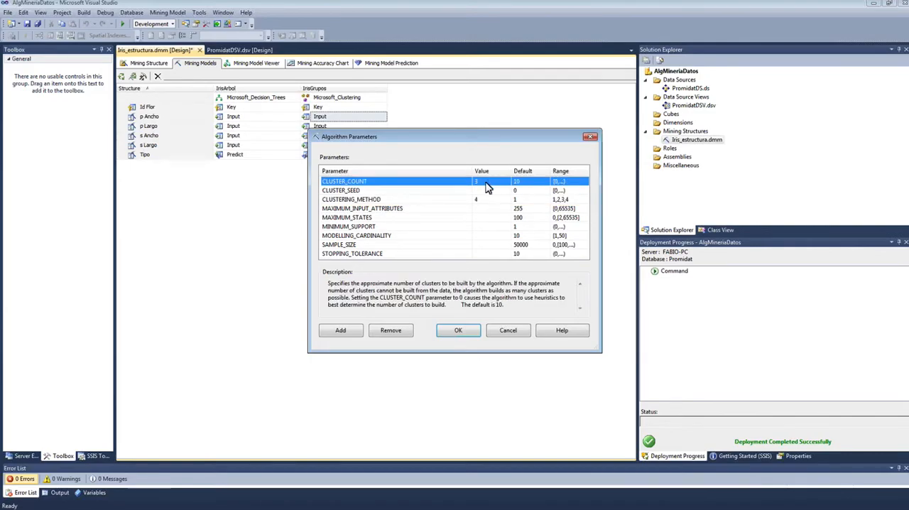
pyautogui.click(489, 202)
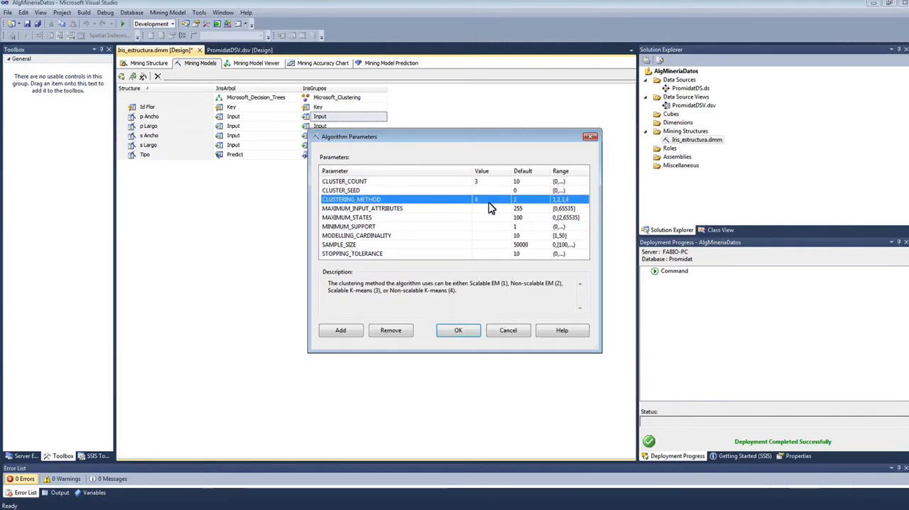
pyautogui.click(3, 264)
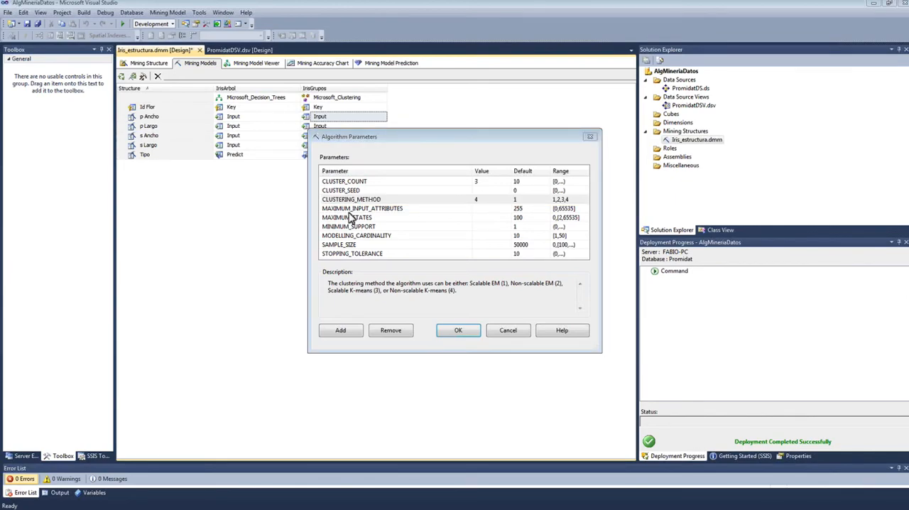
pyautogui.moveTo(412, 141); pyautogui.dragTo(405, 139)
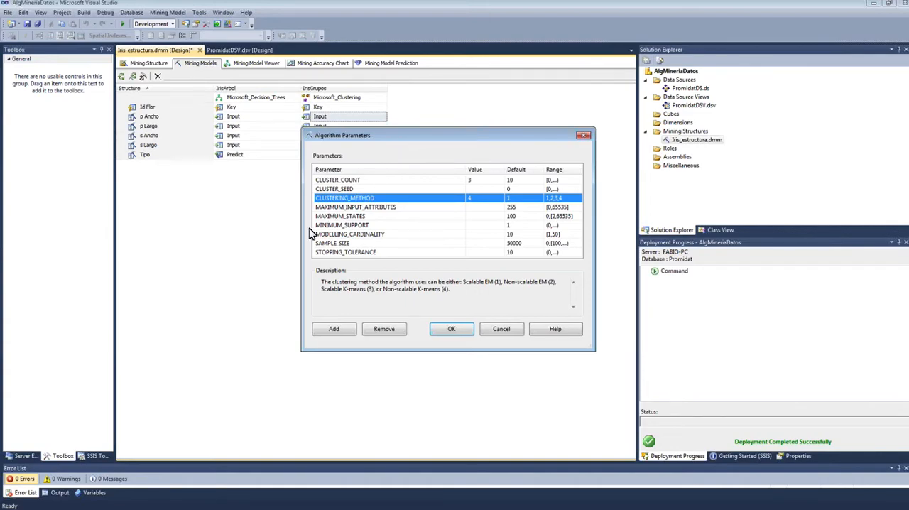
pyautogui.write('4')
pyautogui.click(435, 181)
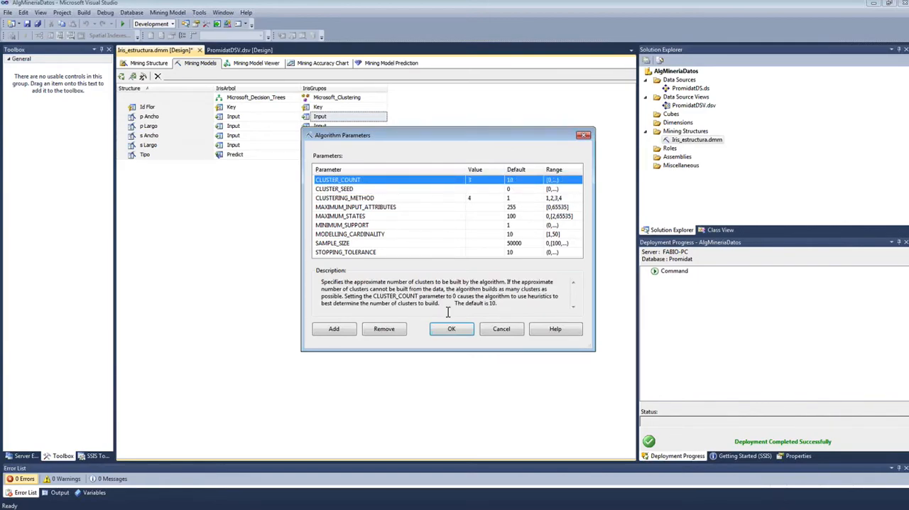
pyautogui.click(459, 333)
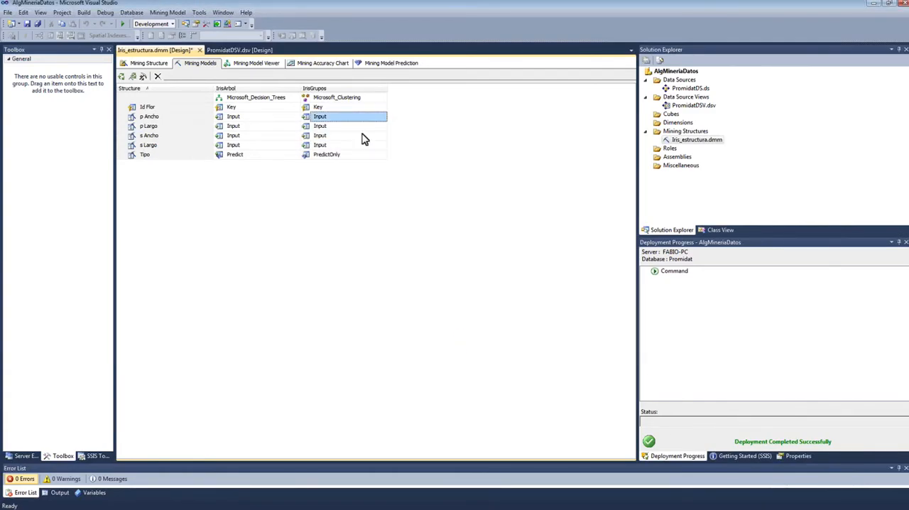
# Step: Process the IrisGrupos model with Process Full, building and deploying the project first, and close the processing dialogs
pyautogui.rightClick(328, 97)
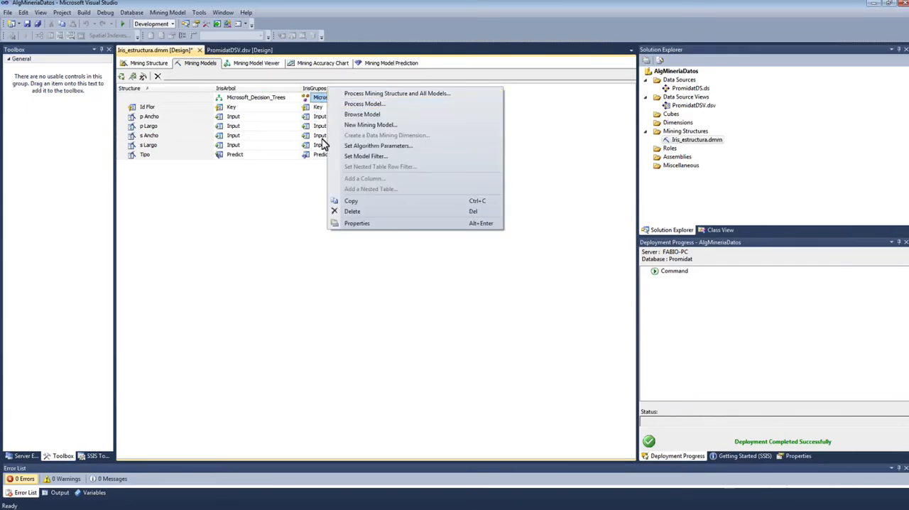
pyautogui.click(363, 105)
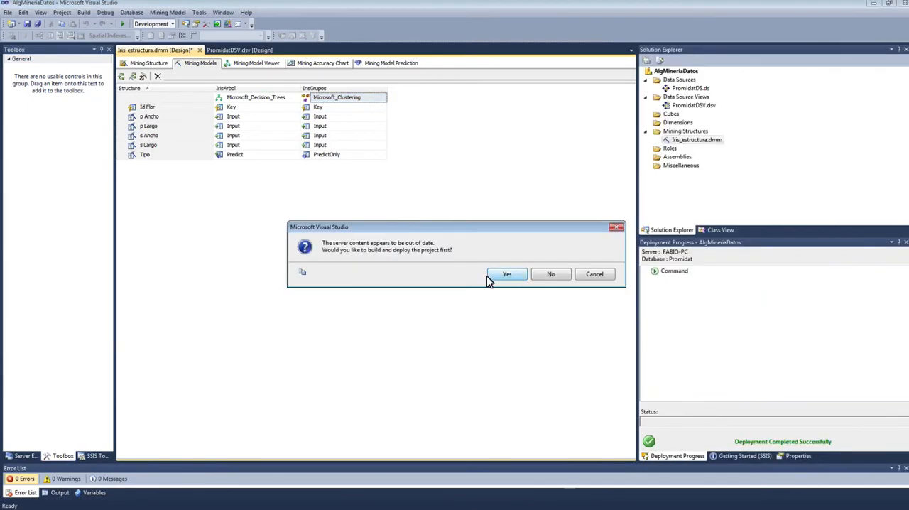
pyautogui.click(491, 278)
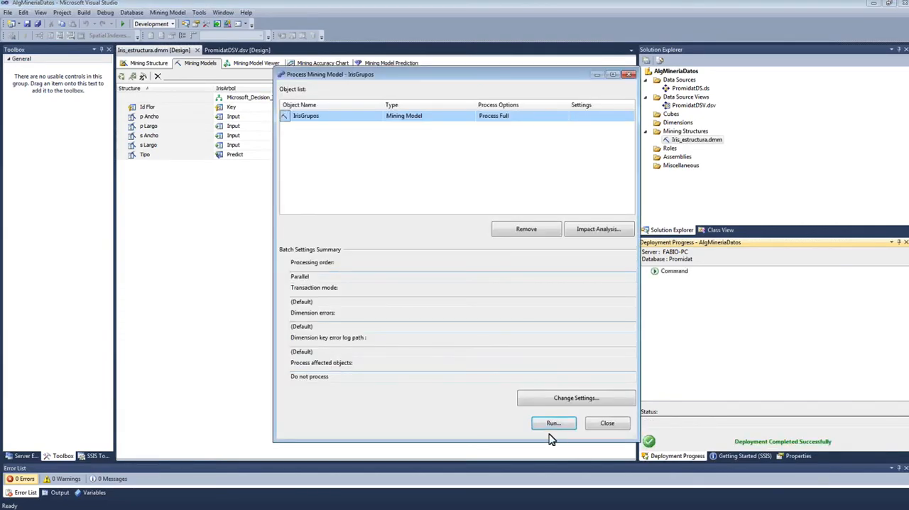
pyautogui.click(553, 424)
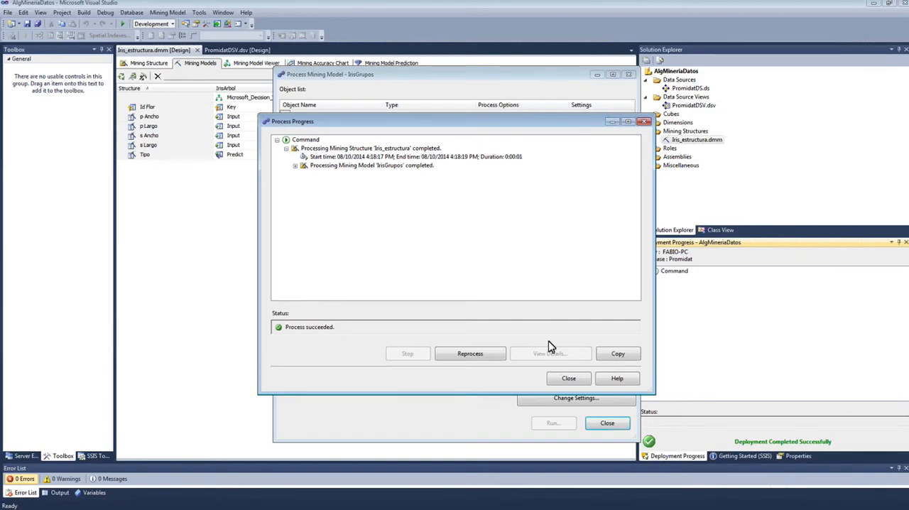
pyautogui.click(568, 381)
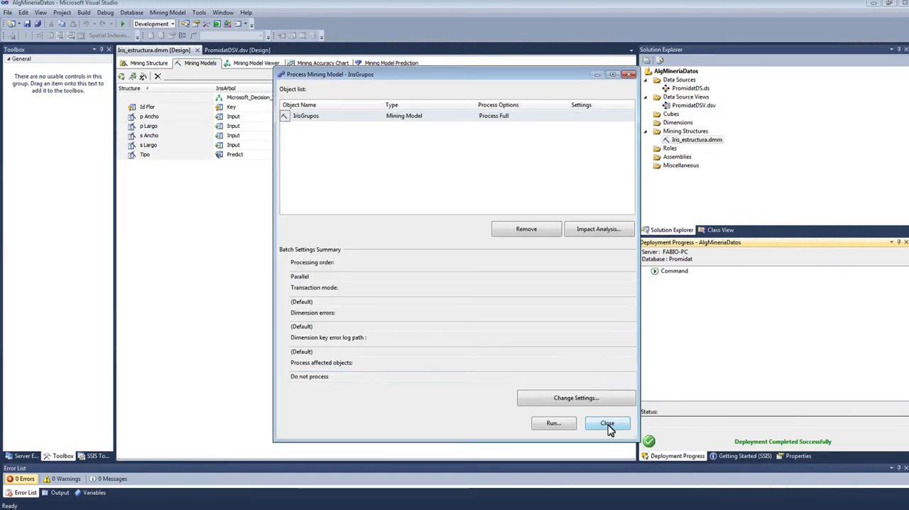
pyautogui.click(608, 425)
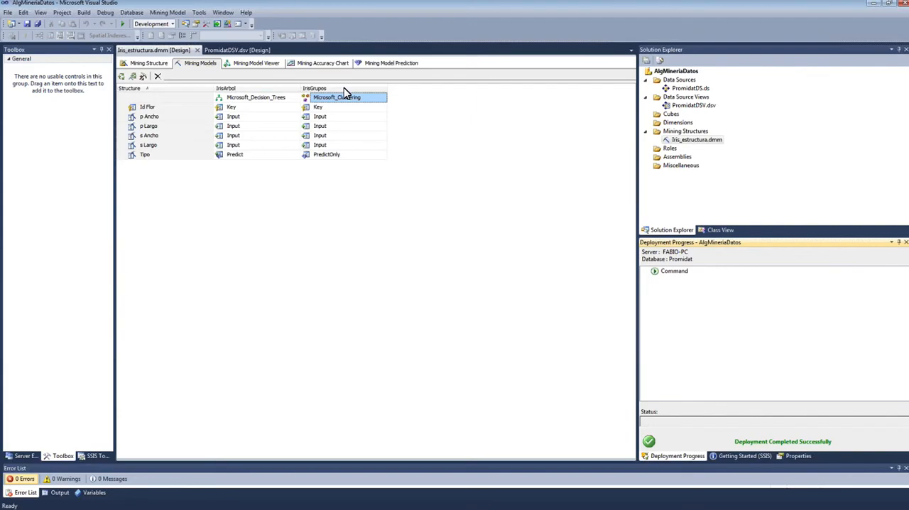
# Step: Display the IrisGrupos model's cluster diagram in the mining model viewer
pyautogui.click(254, 66)
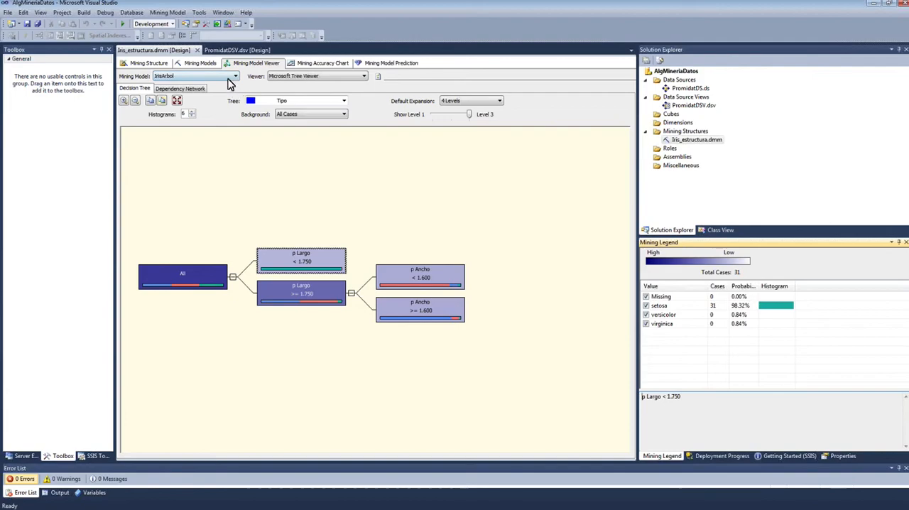
pyautogui.click(231, 77)
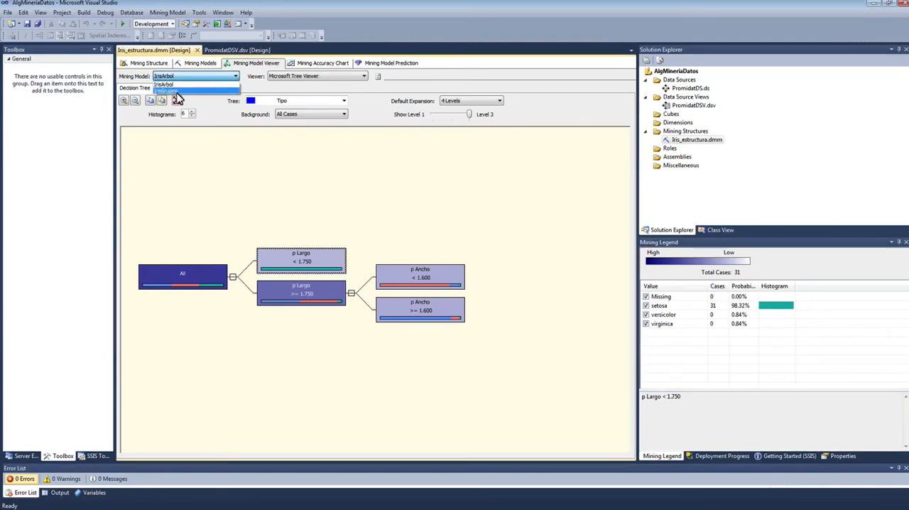
pyautogui.click(270, 169)
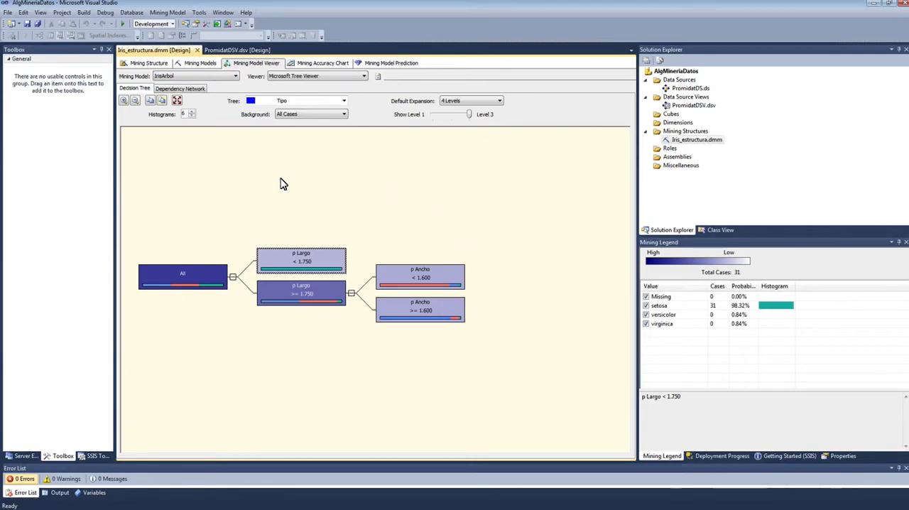
pyautogui.moveTo(454, 306)
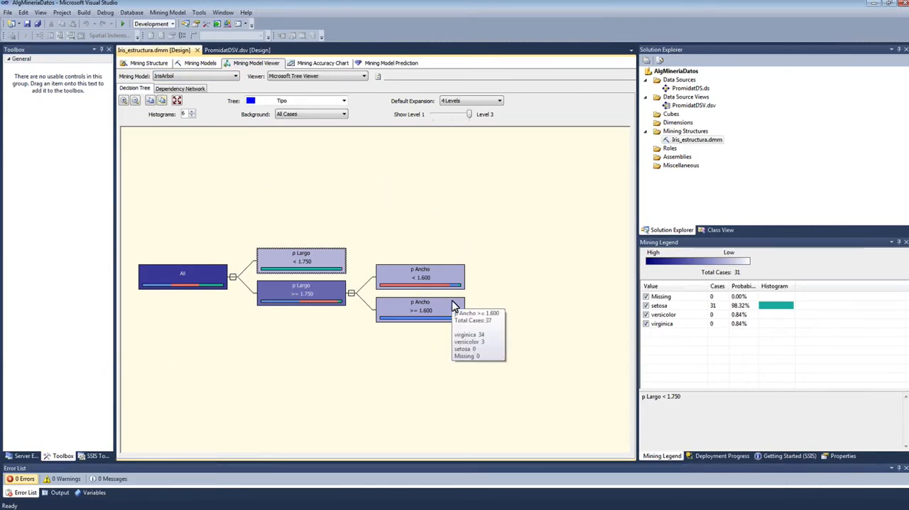
pyautogui.click(236, 76)
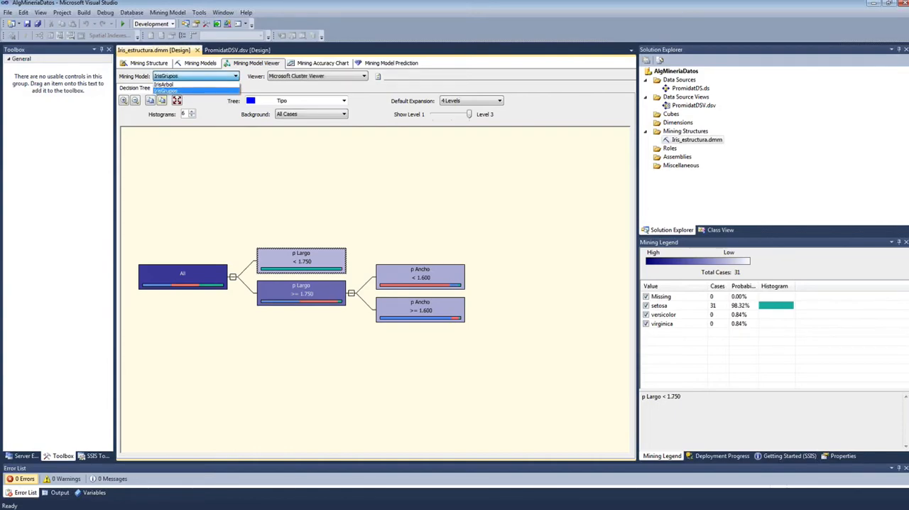
pyautogui.click(167, 90)
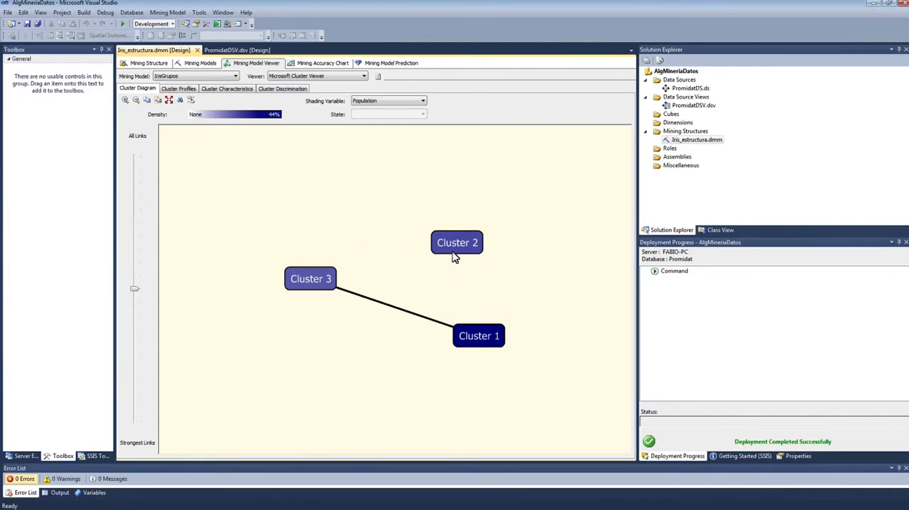
# Step: Select Cluster 2 and shade the cluster diagram by the Tipo variable with the state setosa
pyautogui.moveTo(453, 256)
pyautogui.click(455, 254)
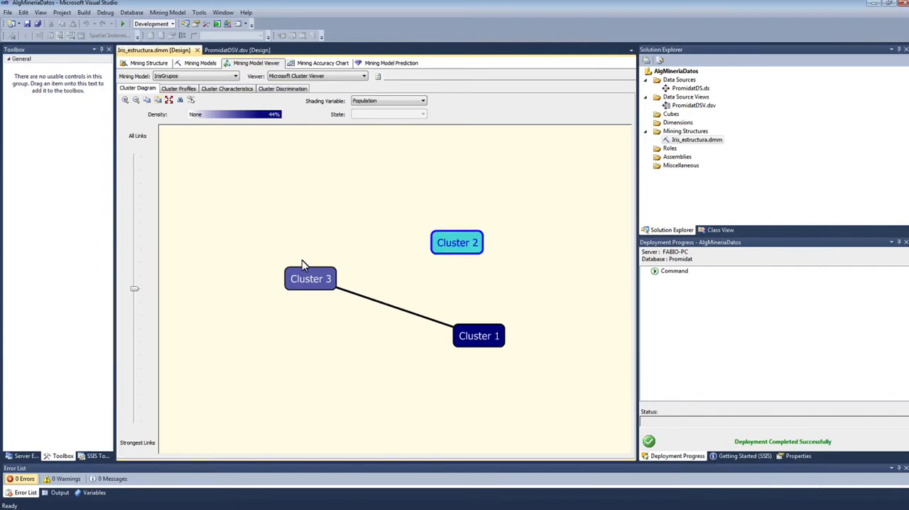
pyautogui.click(397, 103)
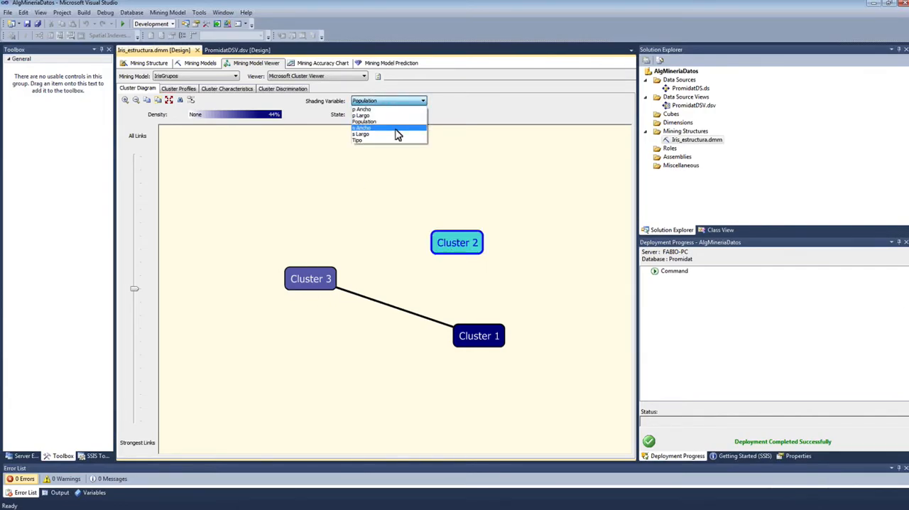
pyautogui.click(421, 104)
pyautogui.click(421, 103)
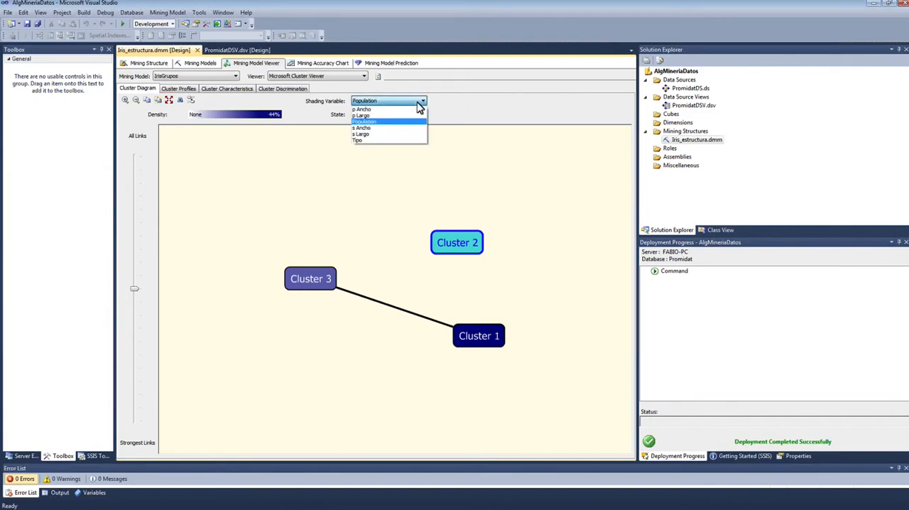
pyautogui.click(370, 140)
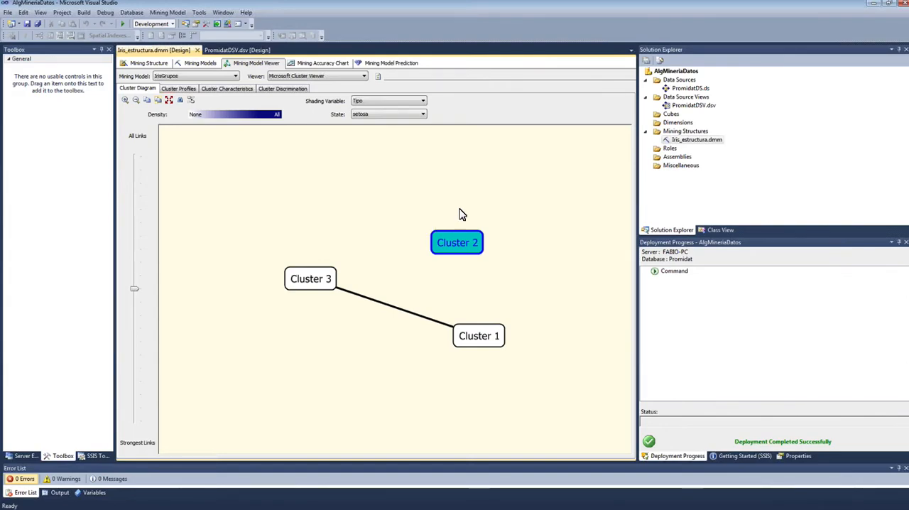
pyautogui.click(395, 116)
pyautogui.click(398, 118)
pyautogui.click(377, 116)
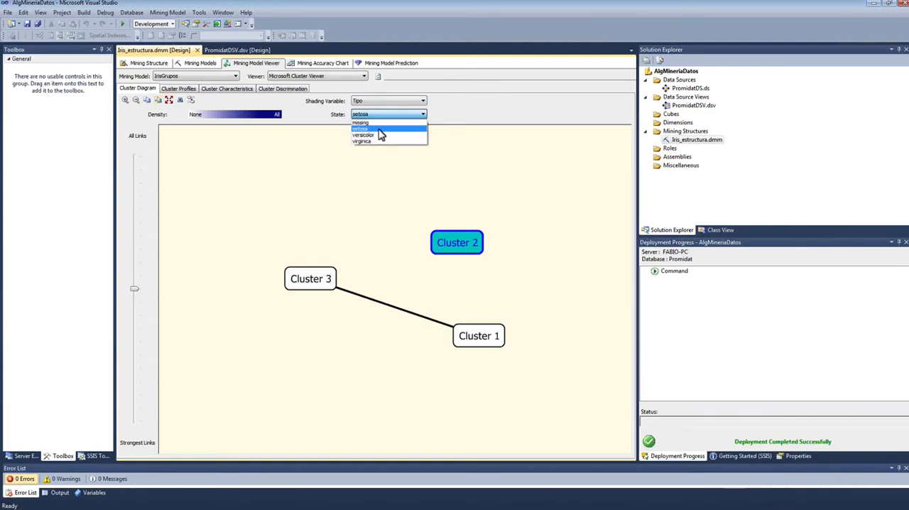
pyautogui.click(379, 129)
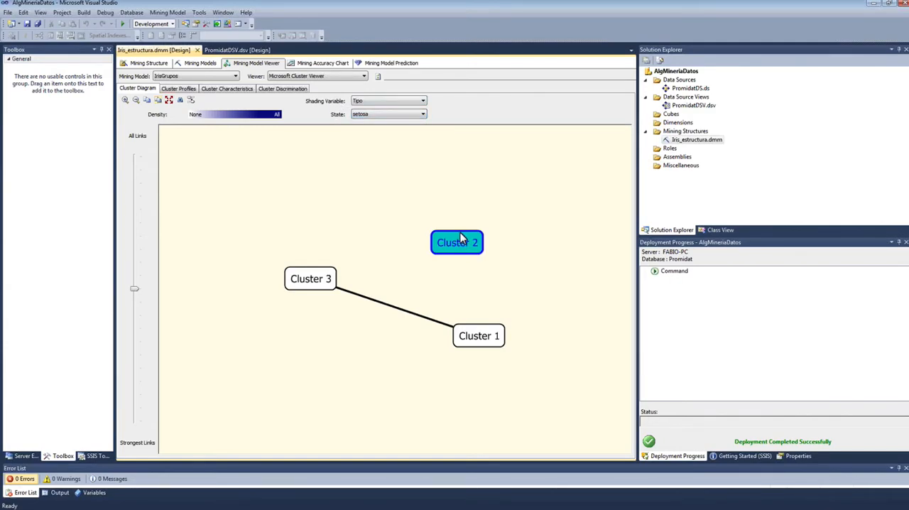
# Step: Shade the cluster diagram by the Tipo state versicolor and then virginica to compare the clusters
pyautogui.click(423, 115)
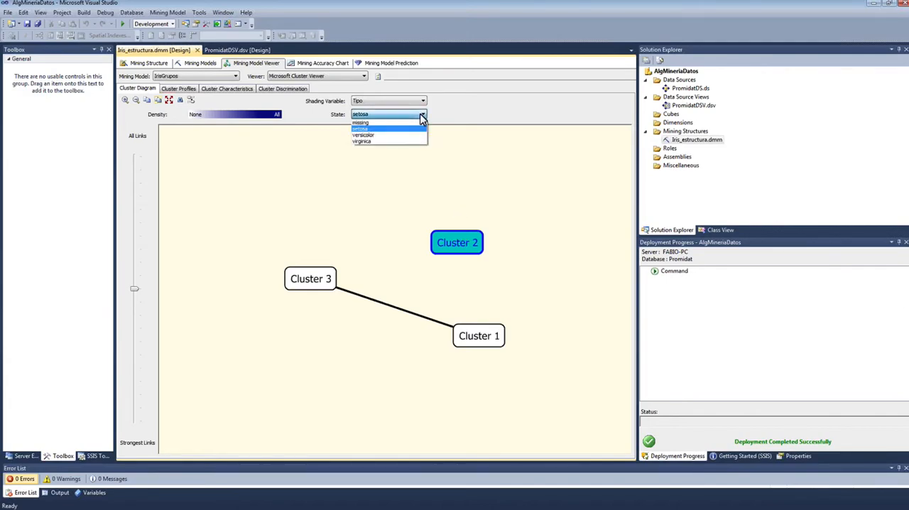
pyautogui.click(384, 135)
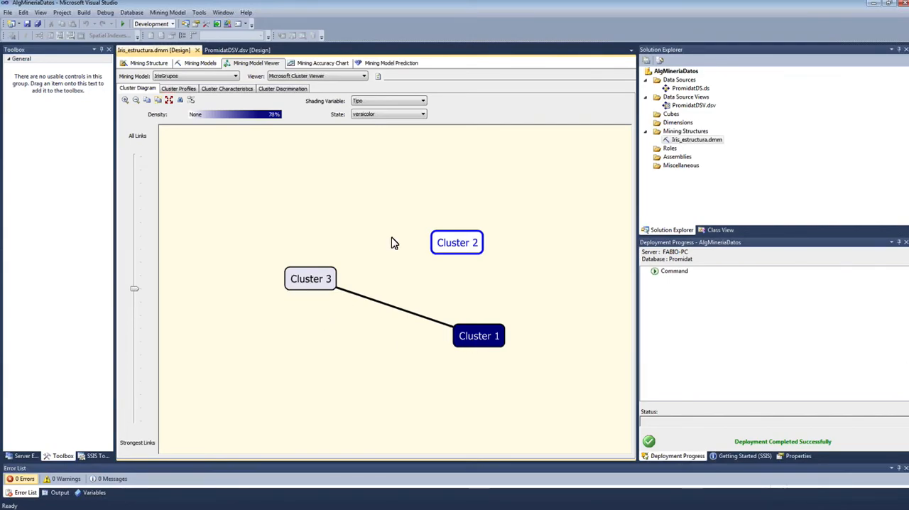
pyautogui.click(396, 114)
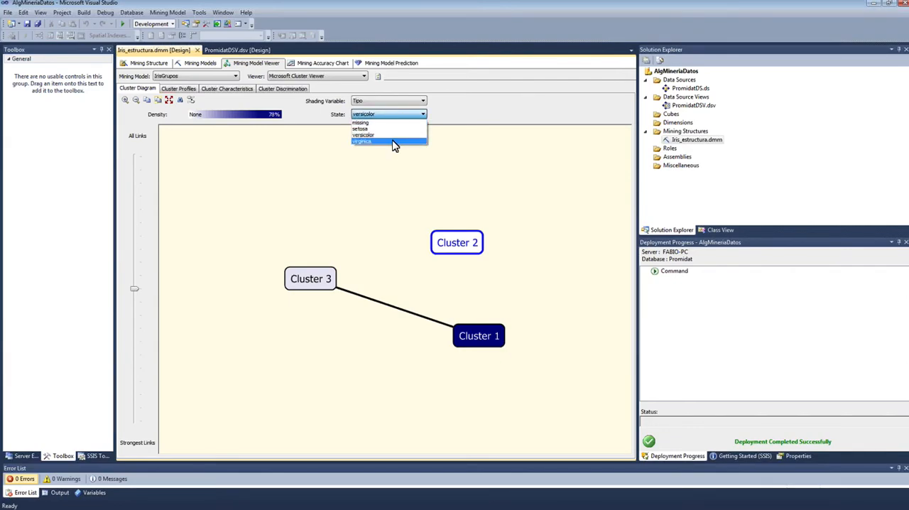
pyautogui.click(395, 142)
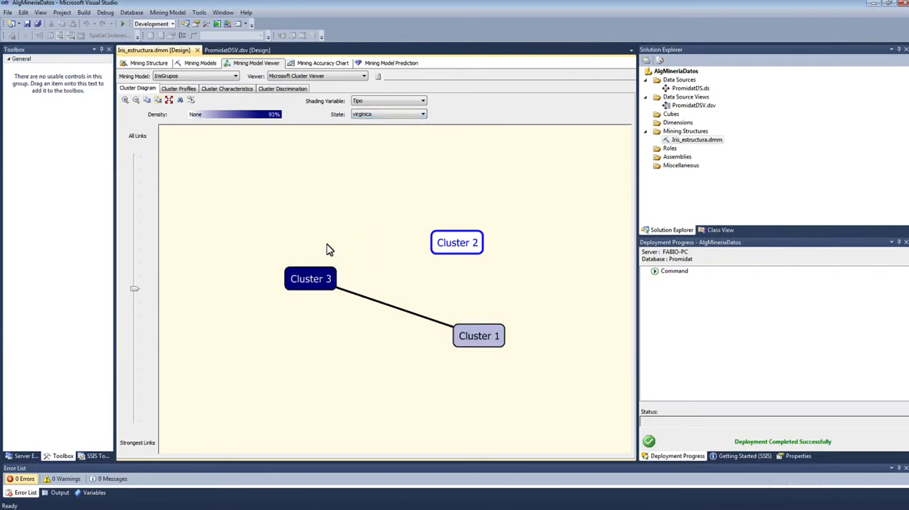
# Step: Select Cluster 3 and review the rename, drill-through and copy commands offered for it
pyautogui.click(302, 282)
pyautogui.rightClick(298, 284)
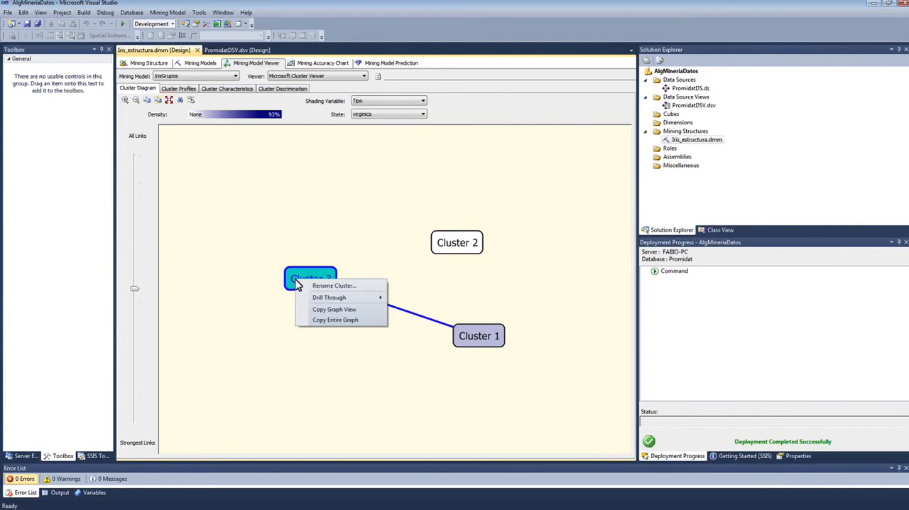
pyautogui.moveTo(345, 299)
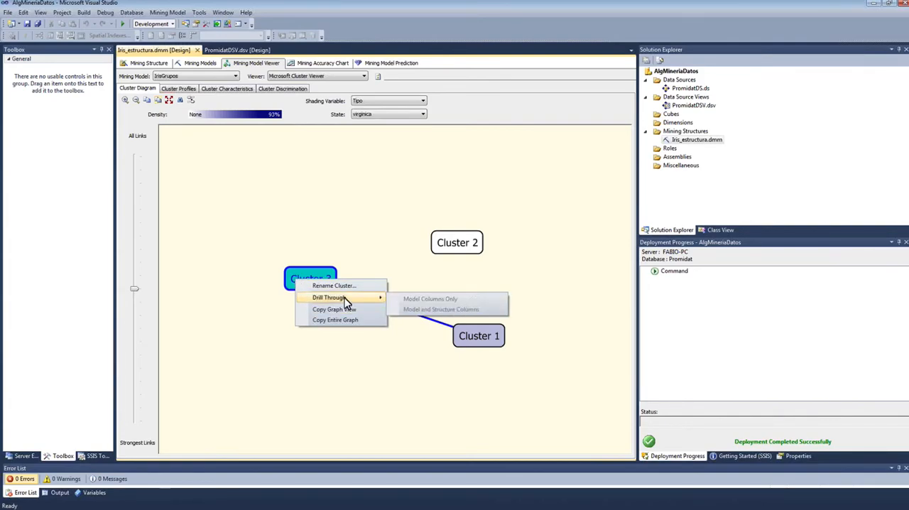
pyautogui.click(313, 311)
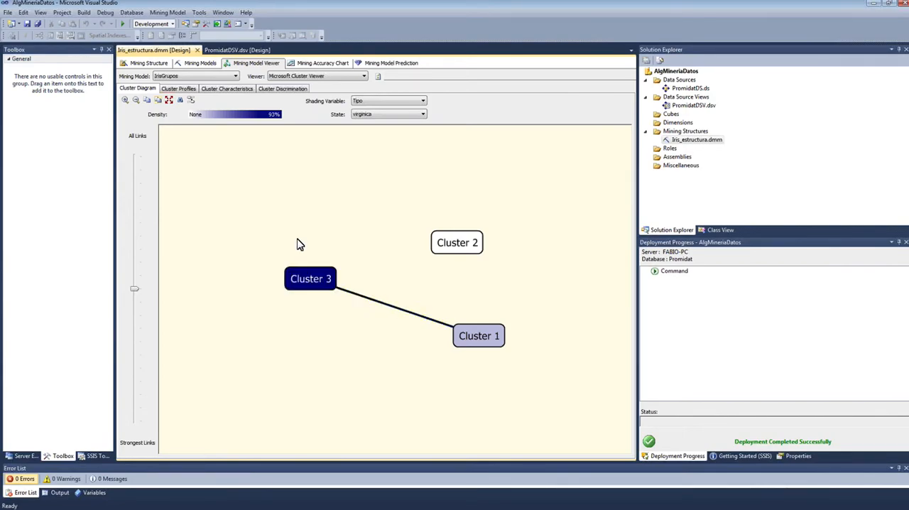
# Step: Look through the cluster profiles and characteristics of IrisGrupos, and show the discrimination of Cluster 1 against its complement
pyautogui.click(180, 89)
pyautogui.click(215, 88)
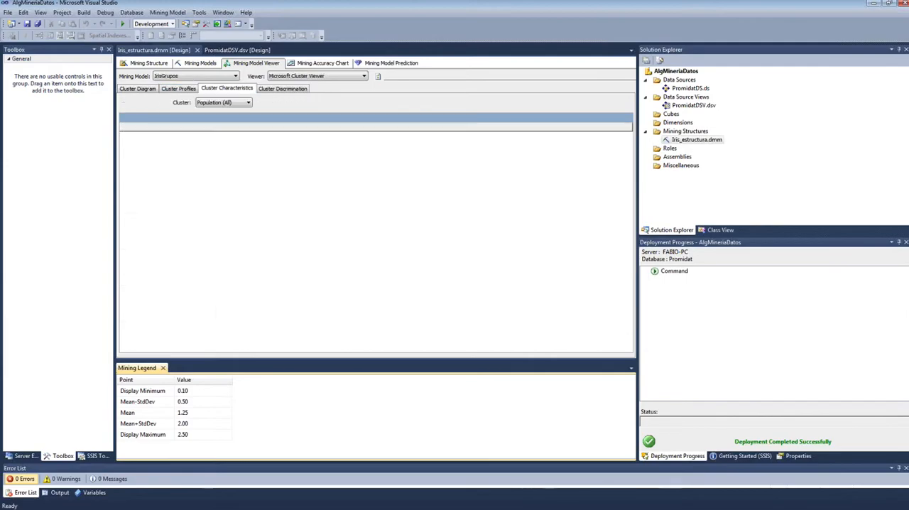
pyautogui.click(196, 88)
pyautogui.click(267, 88)
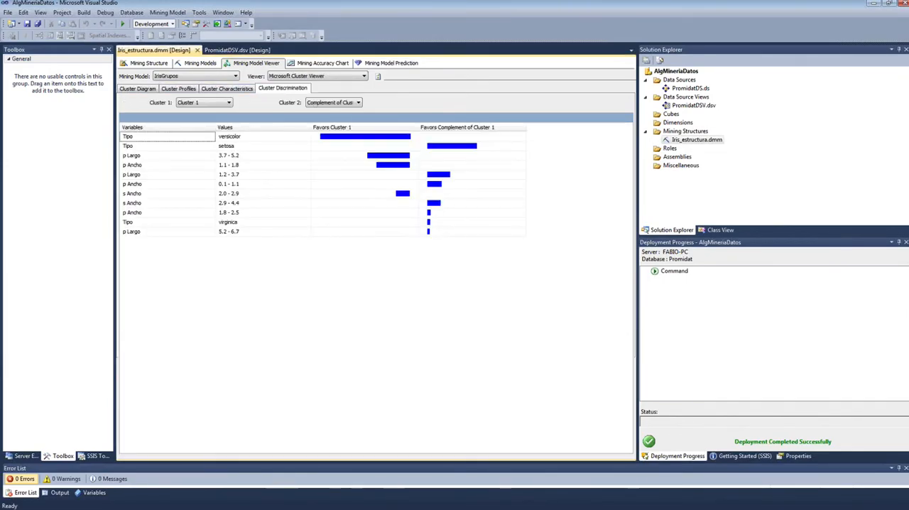
# Step: Compare the IrisGrupos cluster profiles with the cluster diagram, examining how each variable and Tipo are distributed across the three clusters
pyautogui.click(182, 91)
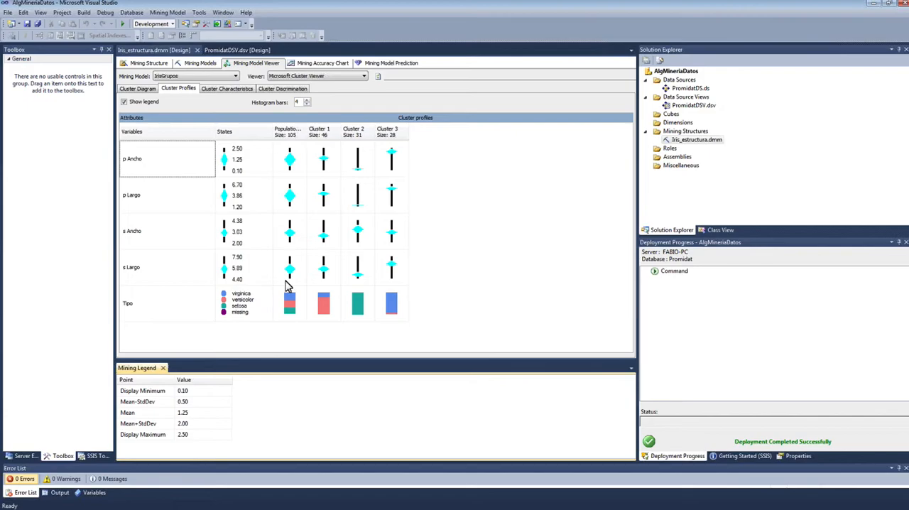
pyautogui.moveTo(299, 227)
pyautogui.click(140, 89)
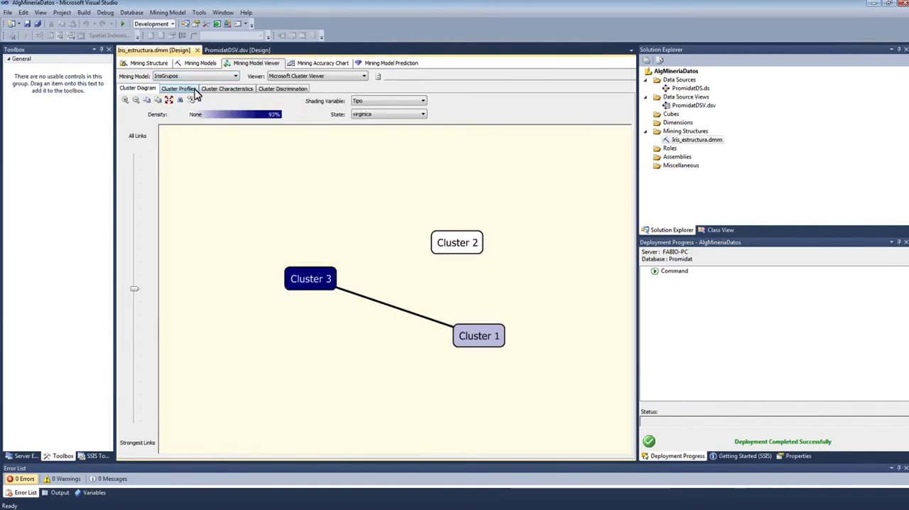
pyautogui.click(180, 90)
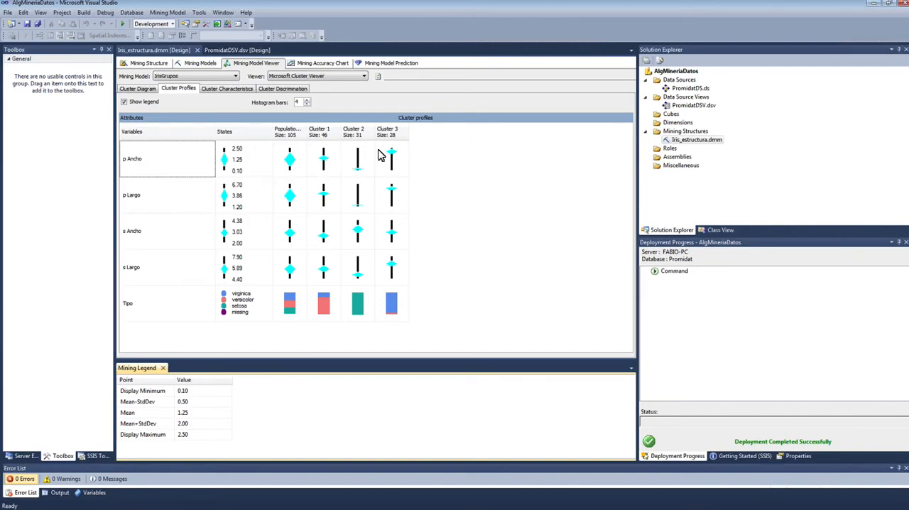
pyautogui.moveTo(395, 158)
pyautogui.click(147, 90)
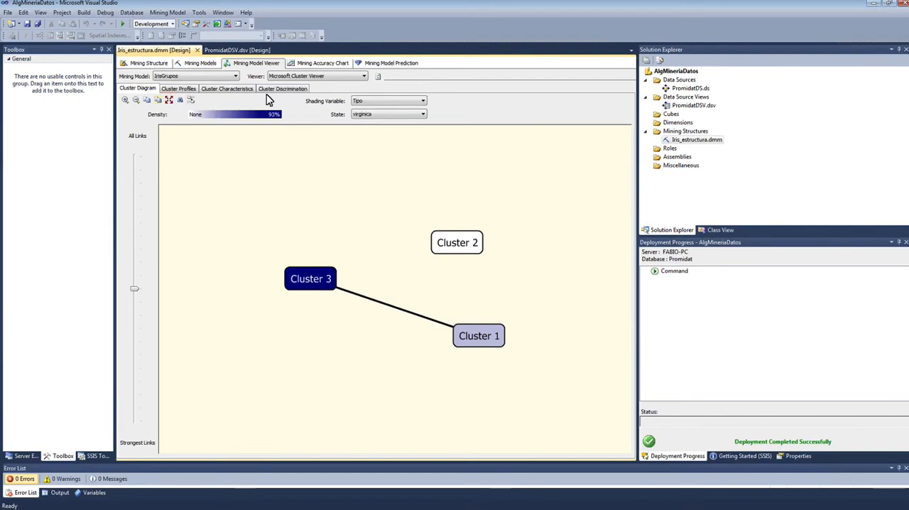
# Step: Start the mining accuracy chart over and set the predict value of Tipo to versicolor for IrisArbol and IrisGrupos
pyautogui.click(331, 66)
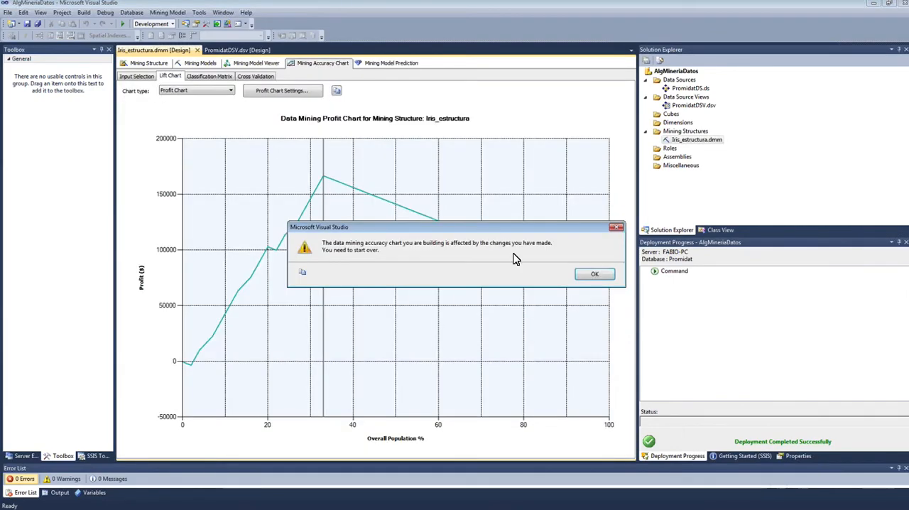
pyautogui.click(597, 275)
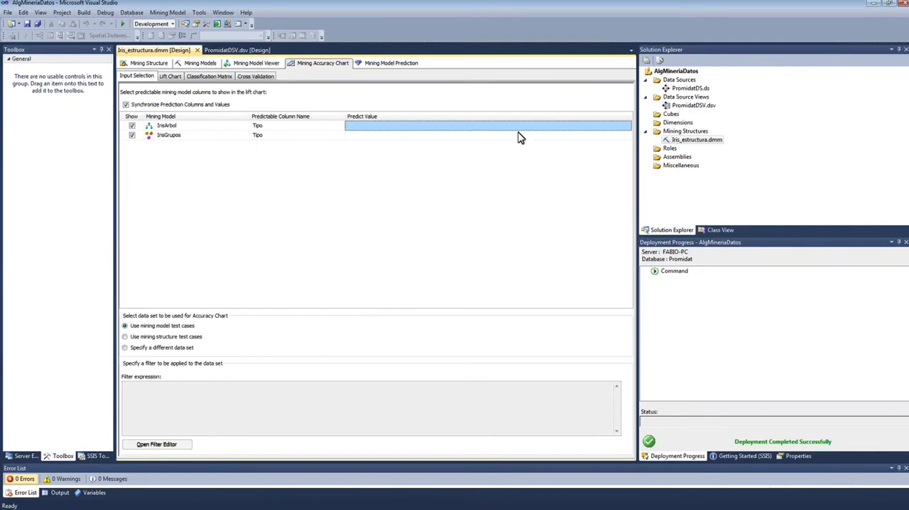
pyautogui.click(582, 132)
pyautogui.click(584, 132)
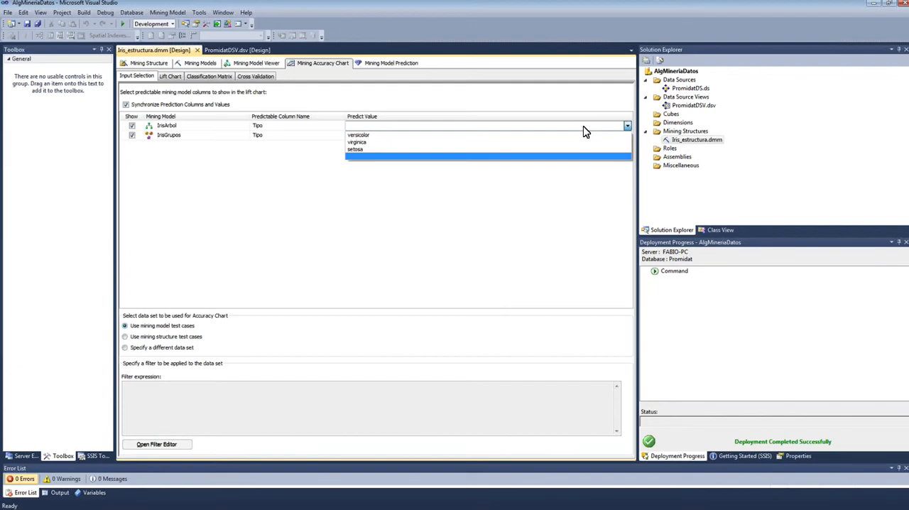
pyautogui.click(474, 135)
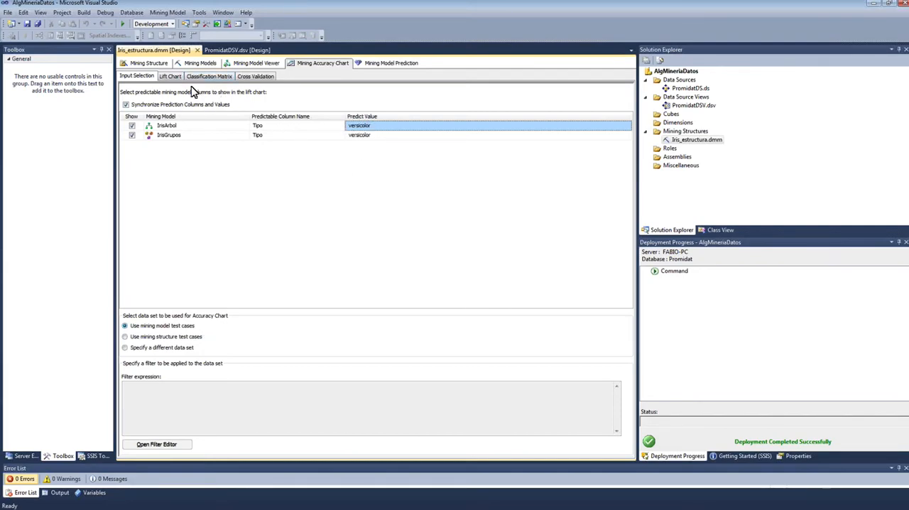
# Step: Display the accuracy results for both Iris models as a lift chart
pyautogui.click(172, 77)
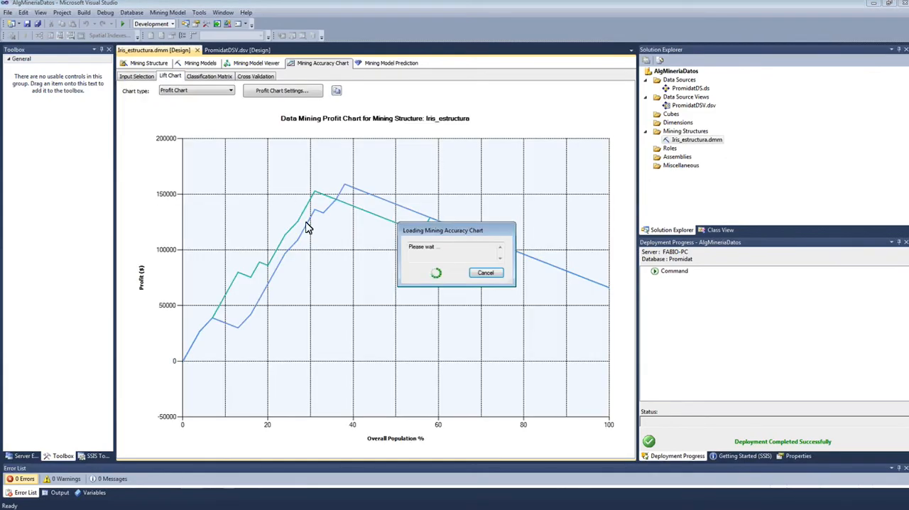
pyautogui.click(224, 91)
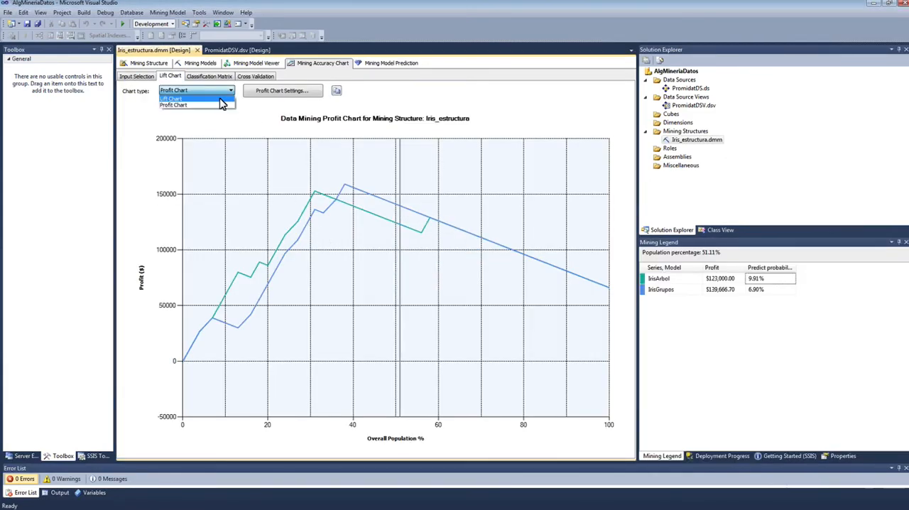
pyautogui.click(192, 99)
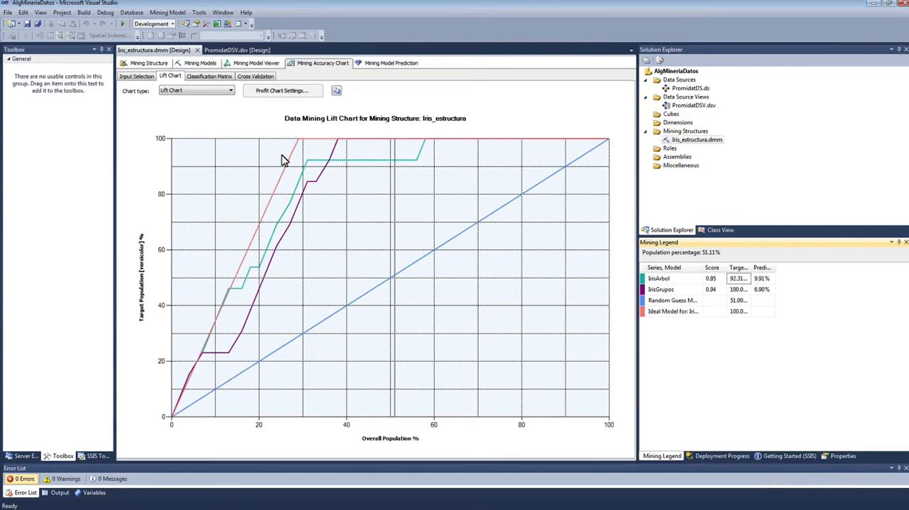
# Step: Compare IrisArbol and IrisGrupos on the lift chart at population percentages of about 42, 27, 38 and 36
pyautogui.moveTo(318, 145)
pyautogui.click(660, 280)
pyautogui.click(354, 163)
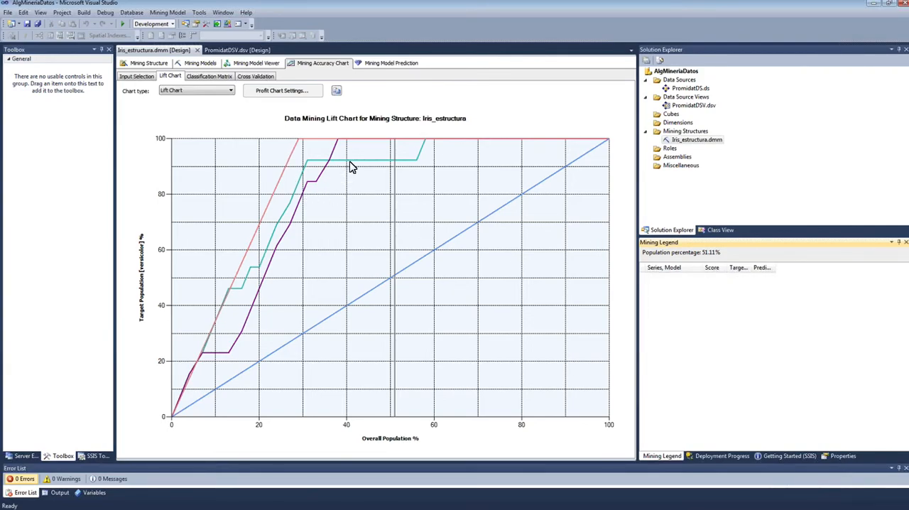
pyautogui.click(284, 235)
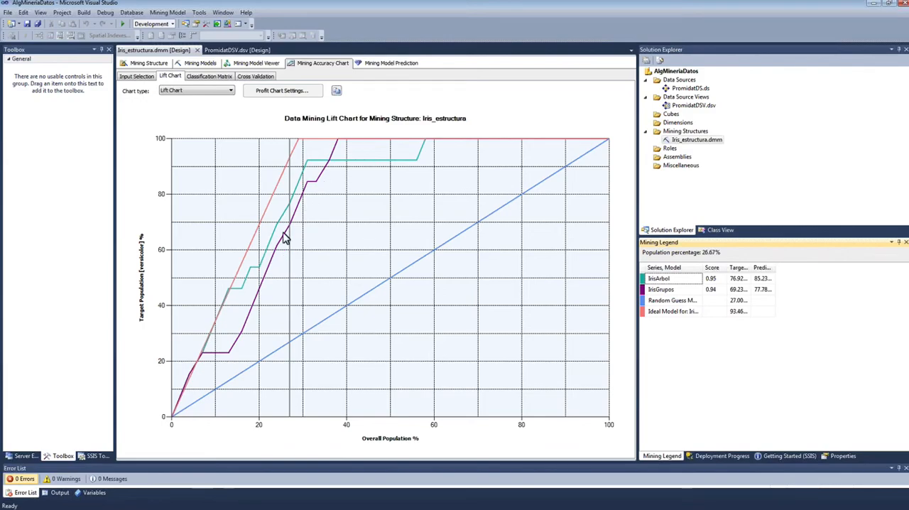
pyautogui.moveTo(249, 283)
pyautogui.click(347, 157)
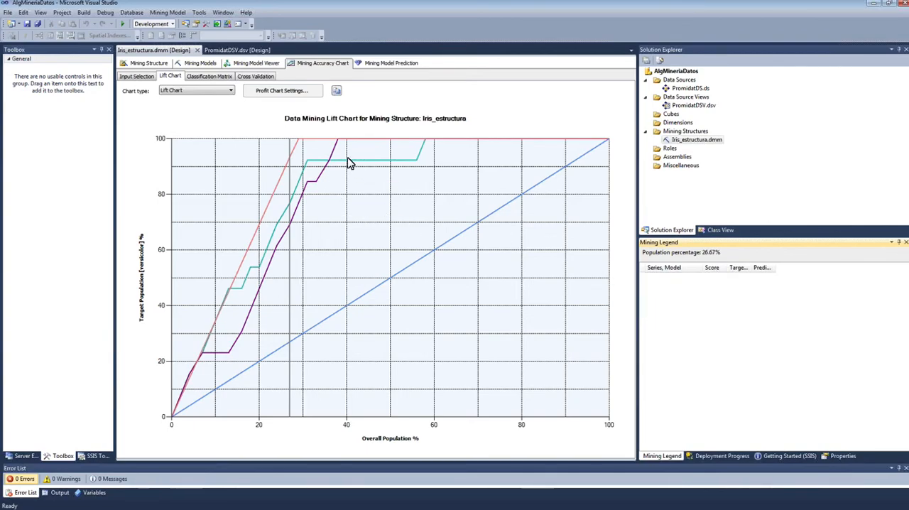
pyautogui.click(338, 156)
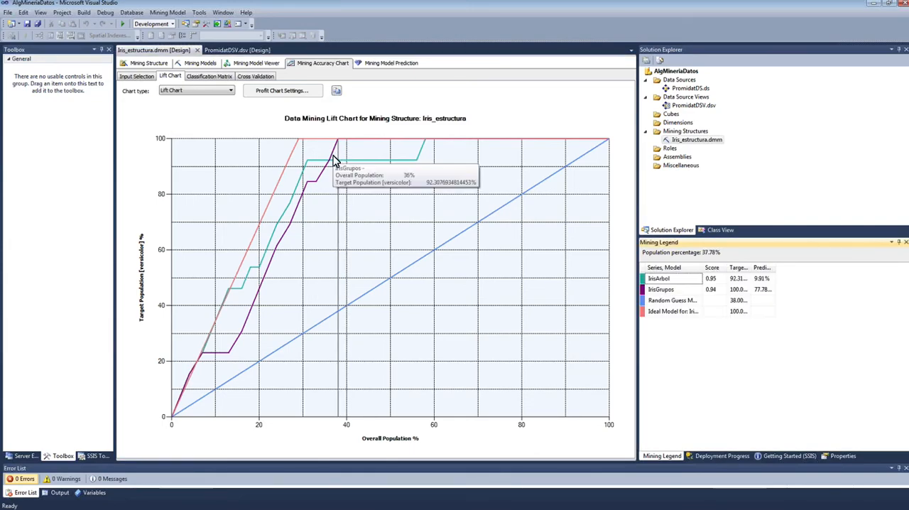
pyautogui.click(331, 169)
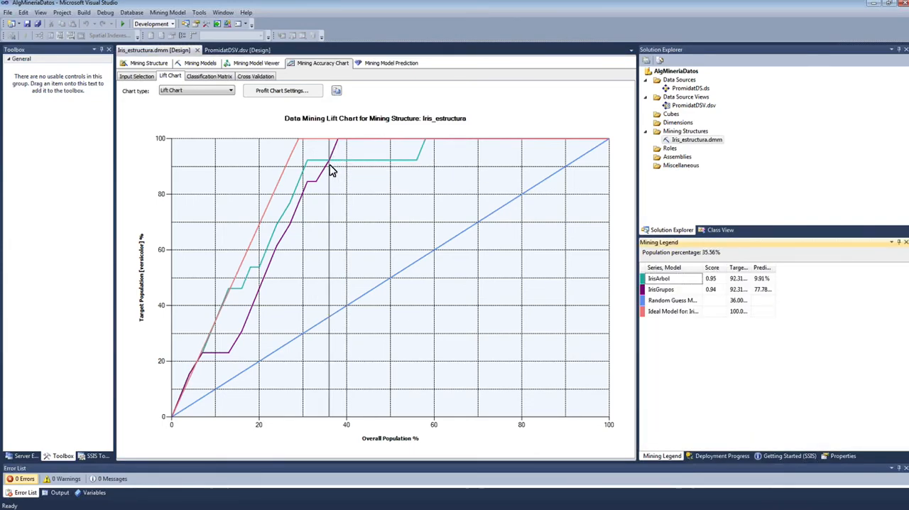
pyautogui.click(338, 159)
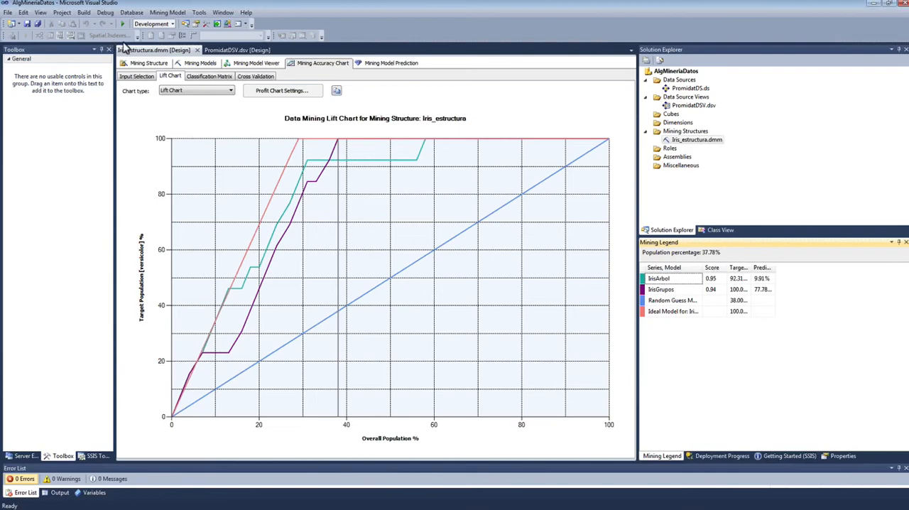
# Step: Switch the accuracy chart to a profit chart and confirm its population, cost and revenue settings
pyautogui.click(191, 90)
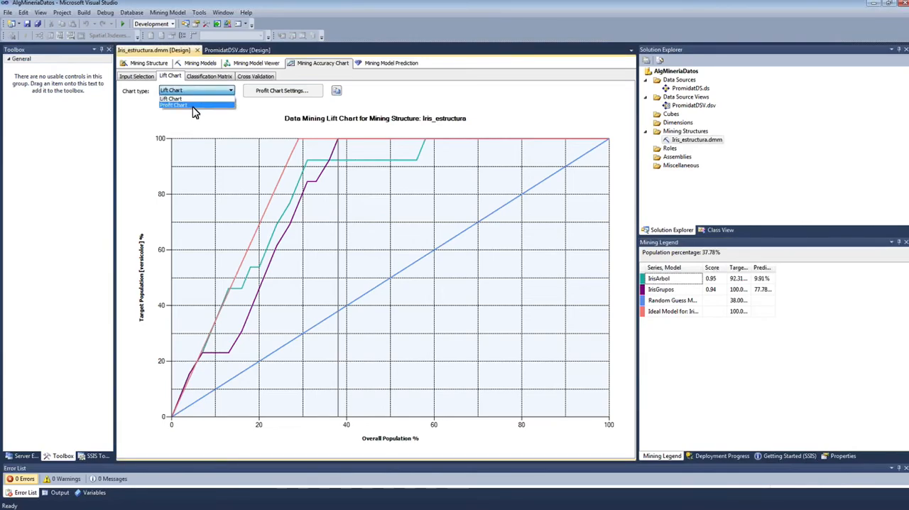
pyautogui.click(181, 105)
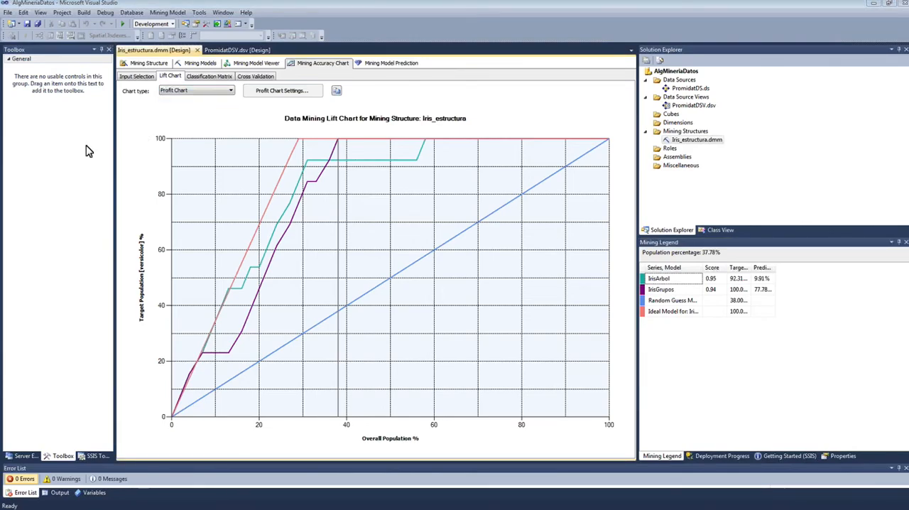
pyautogui.click(281, 90)
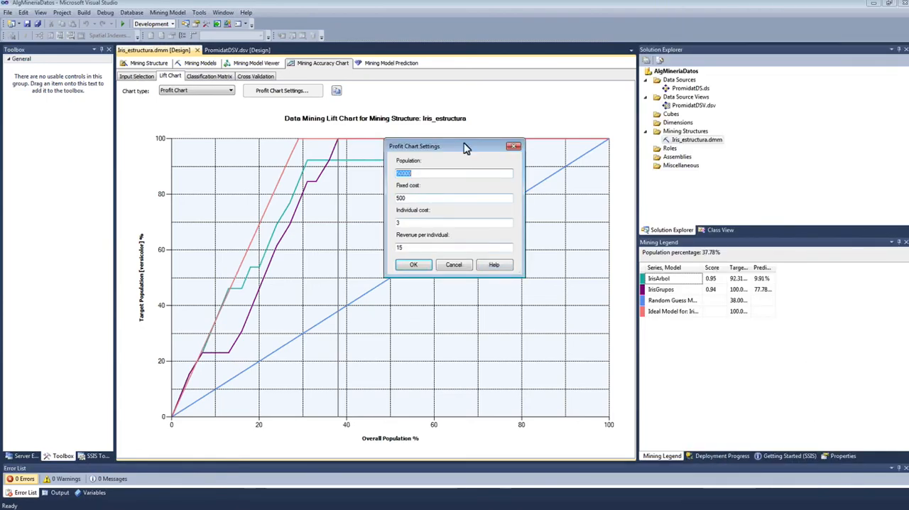
pyautogui.click(408, 224)
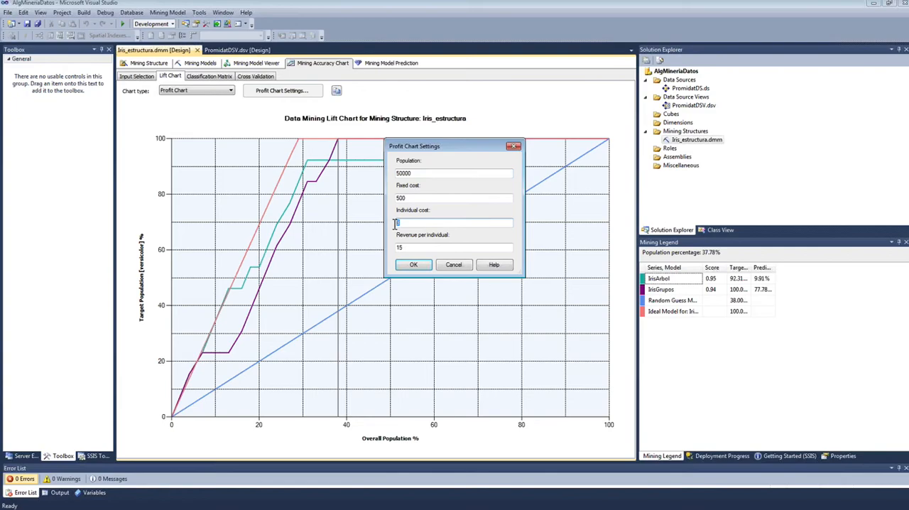
pyautogui.doubleClick(399, 248)
pyautogui.click(413, 265)
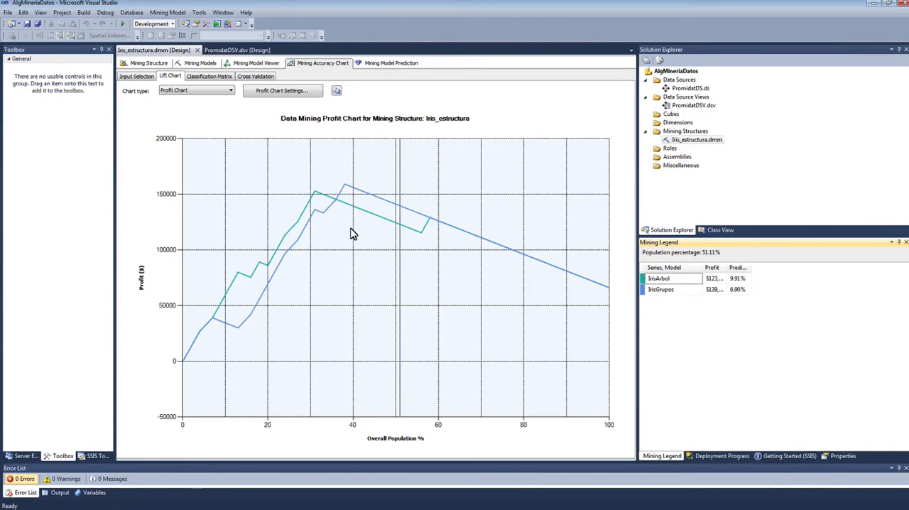
# Step: Compare the profit of IrisArbol and IrisGrupos at about 38% and 31% of the population, widening the legend's Profit column
pyautogui.click(345, 187)
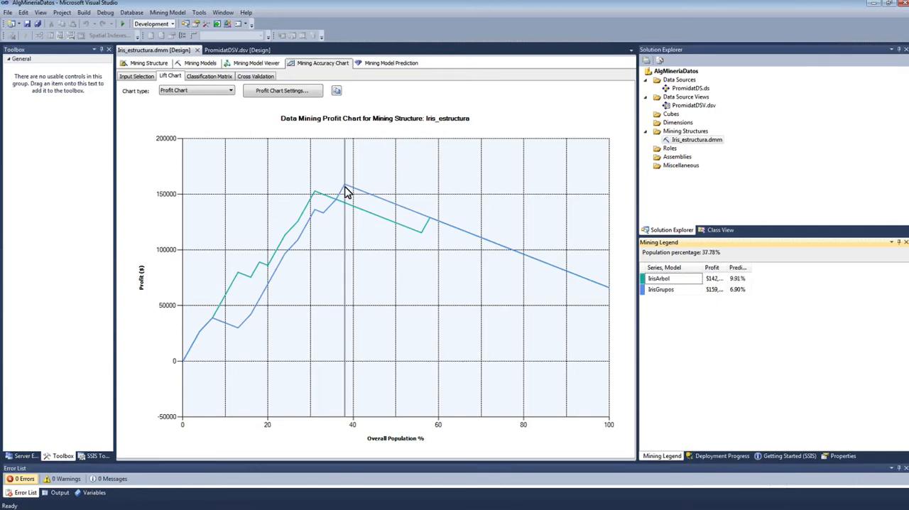
pyautogui.click(315, 195)
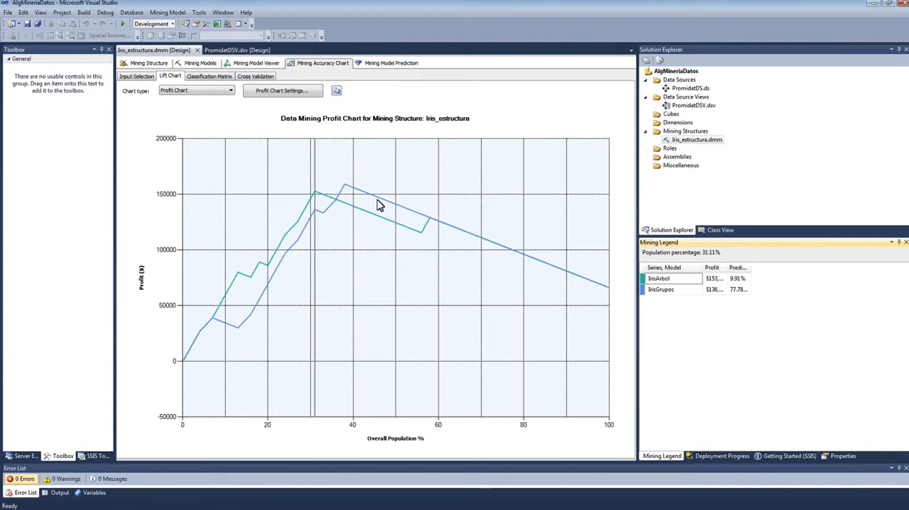
pyautogui.moveTo(731, 269); pyautogui.dragTo(778, 265)
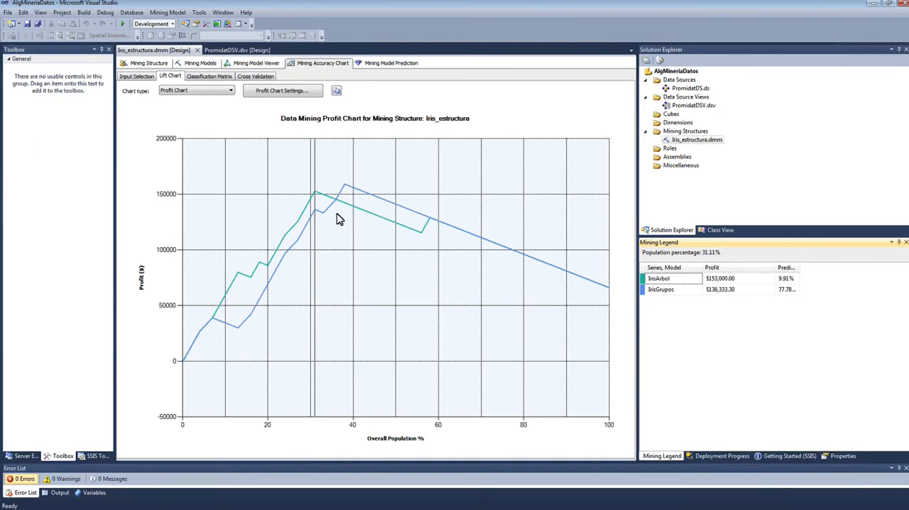
pyautogui.click(348, 192)
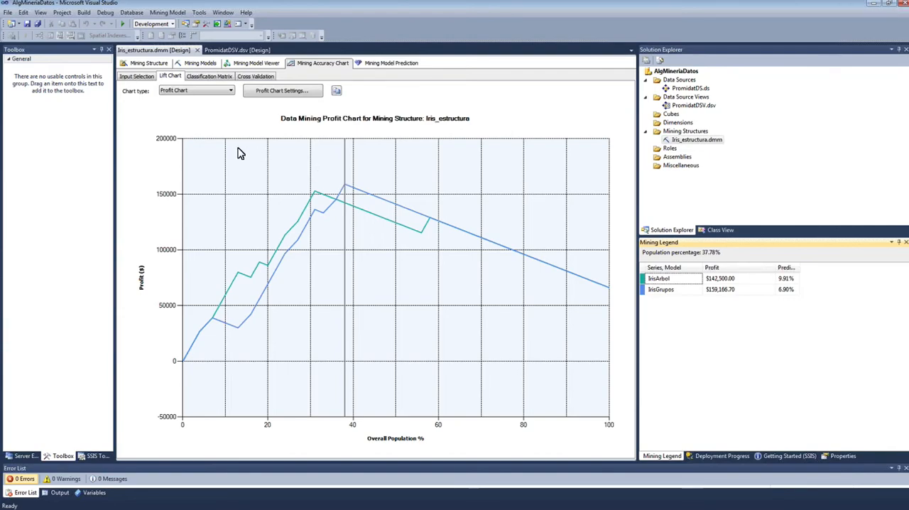
# Step: Examine the classification matrices of both models, enlarging the IrisGrupos matrix area and checking its predicted versicolor row
pyautogui.click(210, 78)
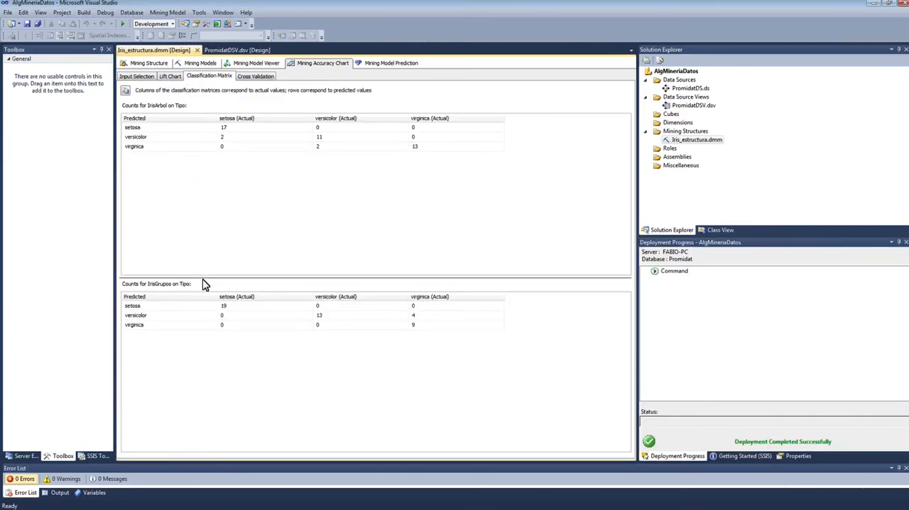
pyautogui.moveTo(204, 283); pyautogui.dragTo(201, 207)
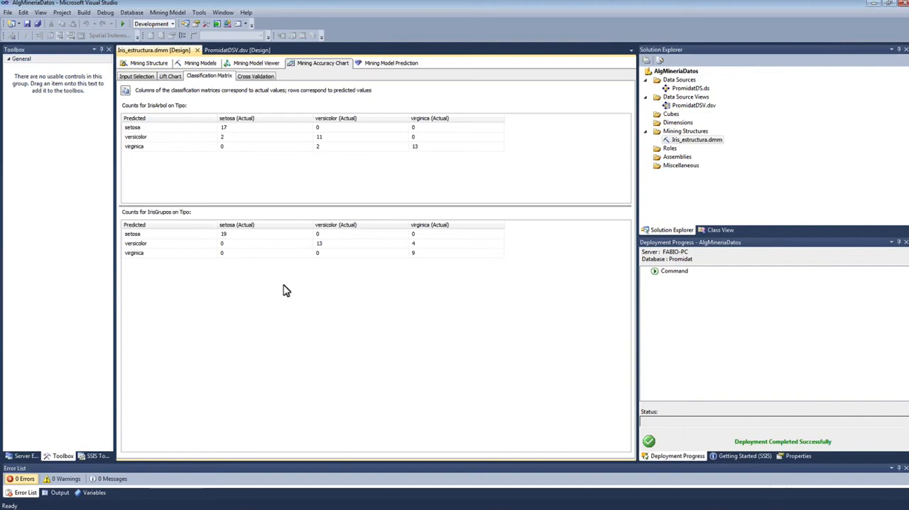
pyautogui.click(331, 245)
pyautogui.click(158, 245)
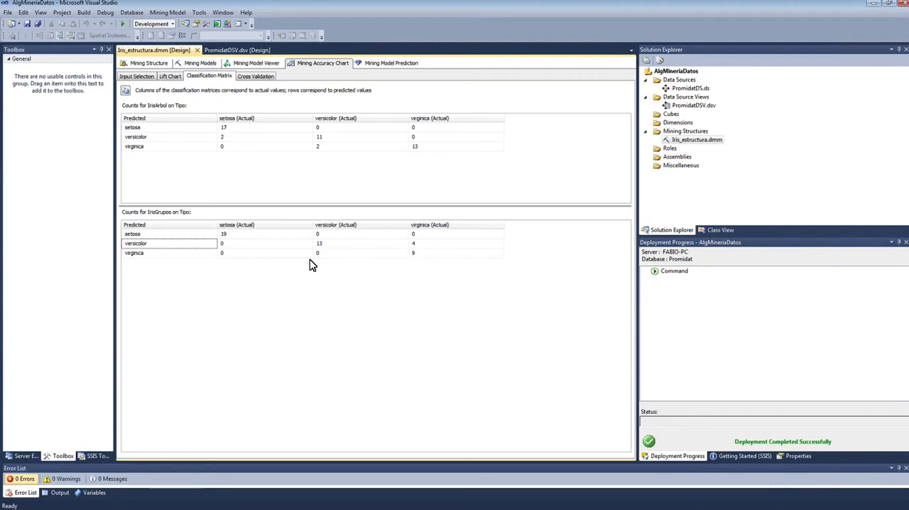
pyautogui.click(428, 245)
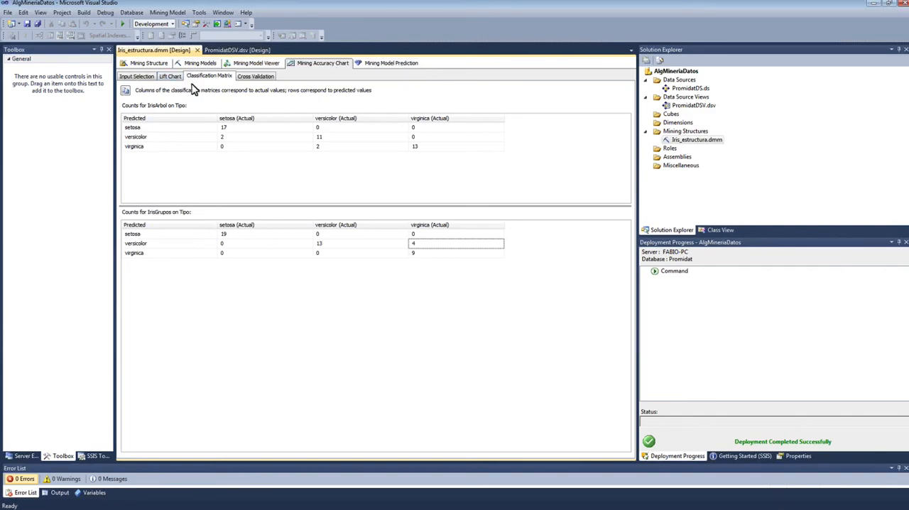
# Step: Review the accuracy chart's input selection and return to the Iris_estructura mining structure design
pyautogui.click(146, 77)
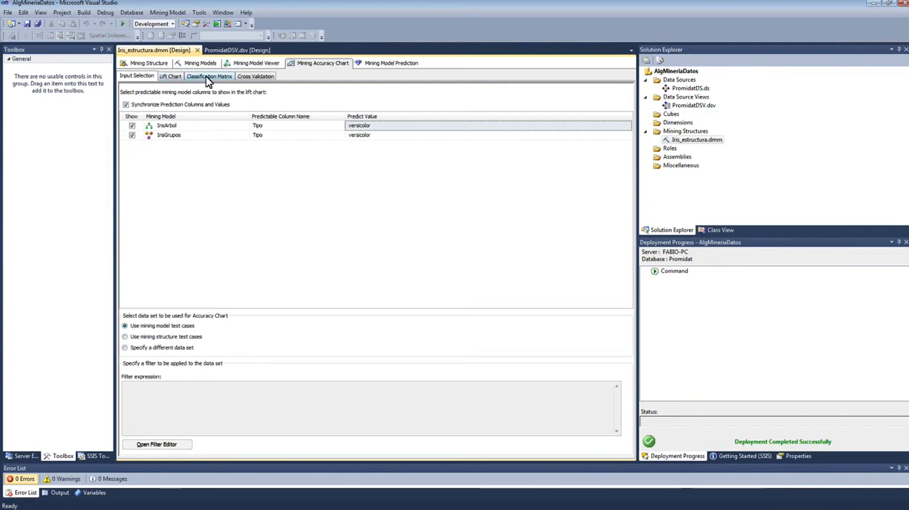
pyautogui.click(145, 64)
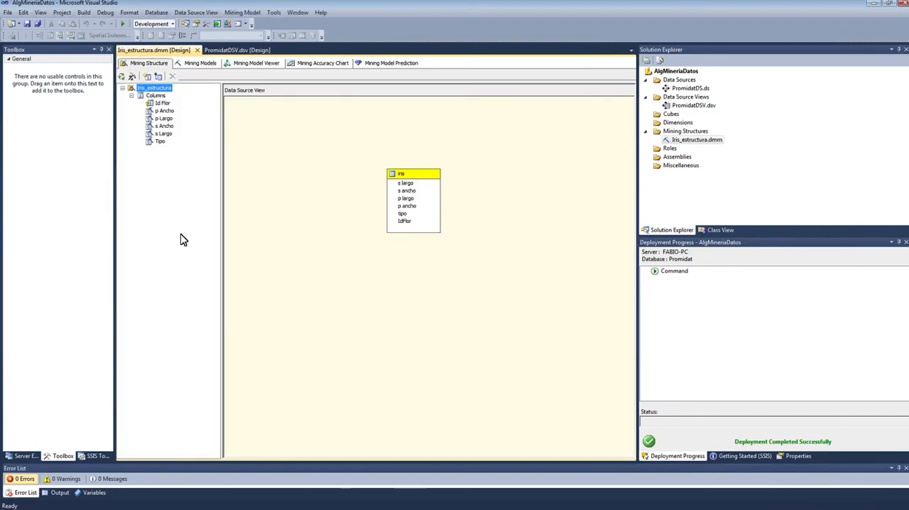
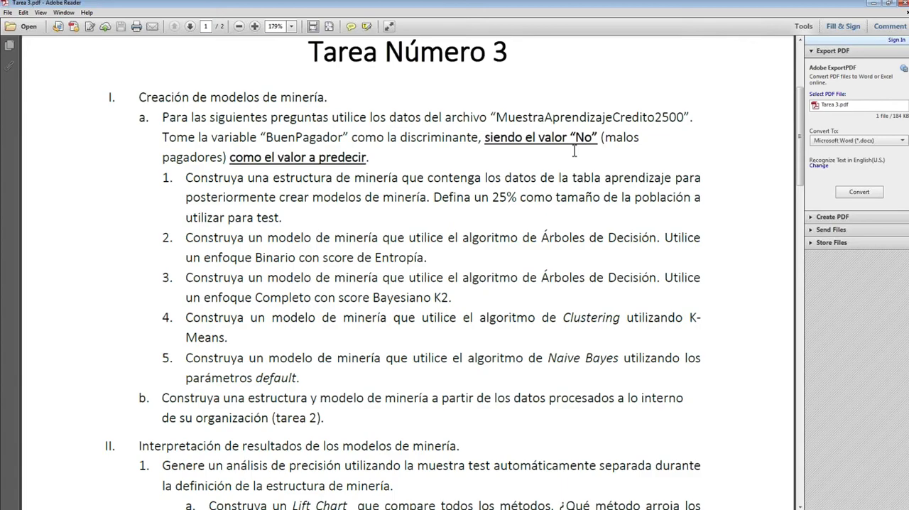
# Step: Read section I of Tarea Número 3, highlighting the predicted value "No", the mining structure task with 25% for test, and the decision tree tasks
pyautogui.moveTo(570, 136); pyautogui.dragTo(599, 137)
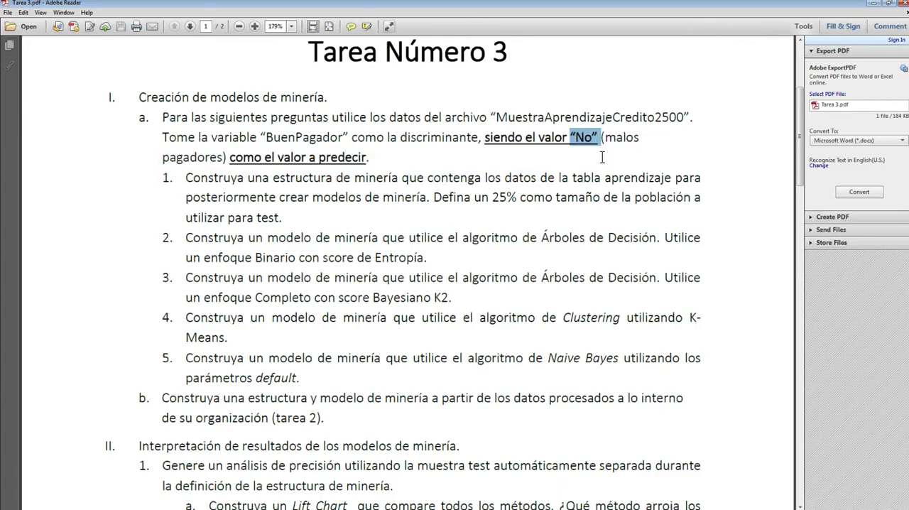
pyautogui.click(396, 178)
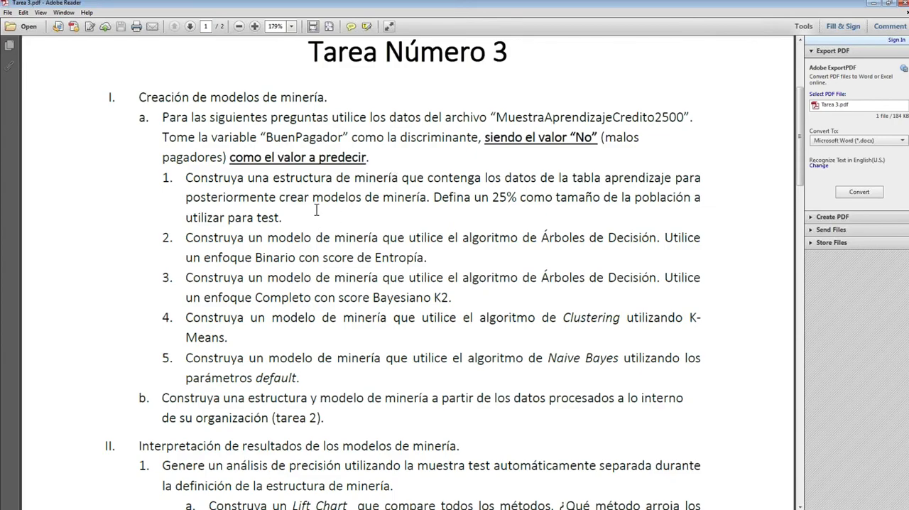
pyautogui.moveTo(165, 178)
pyautogui.mouseDown()
pyautogui.moveTo(287, 217)
pyautogui.moveTo(311, 239)
pyautogui.mouseUp()
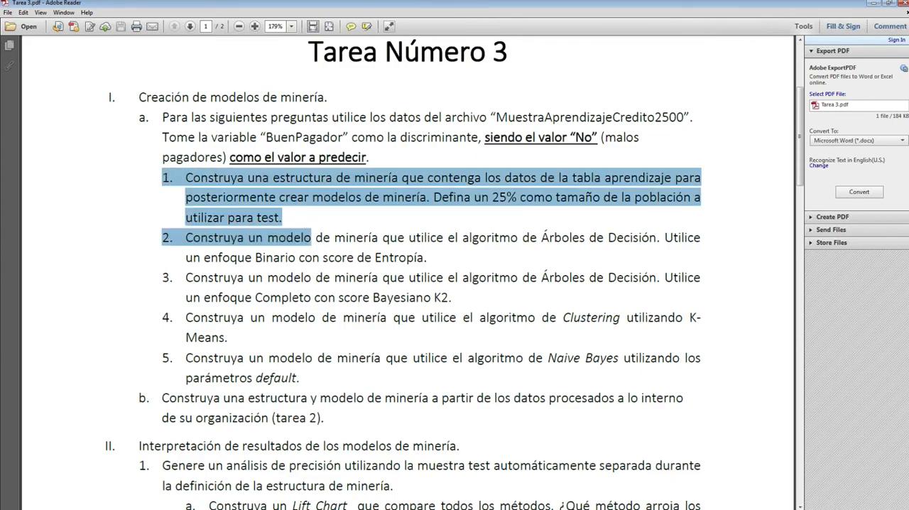
pyautogui.scroll(-2, 320, 222)
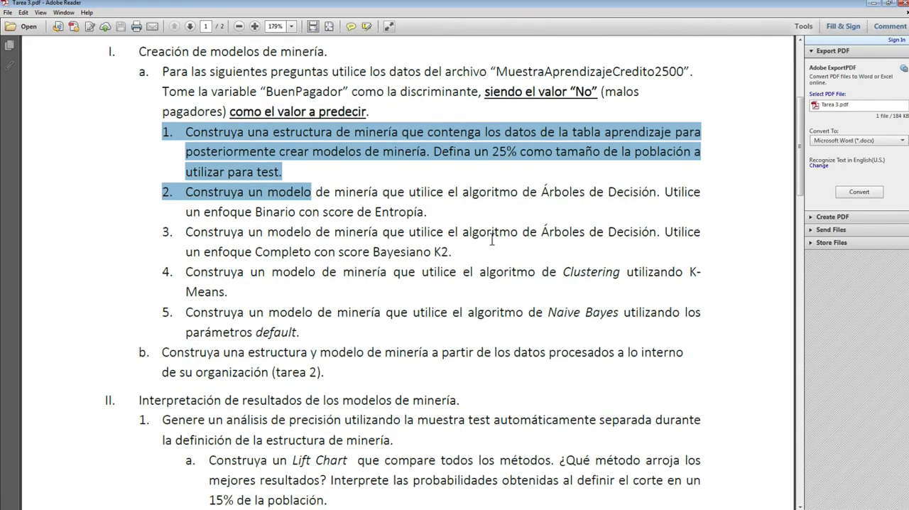
pyautogui.moveTo(535, 272); pyautogui.dragTo(226, 212)
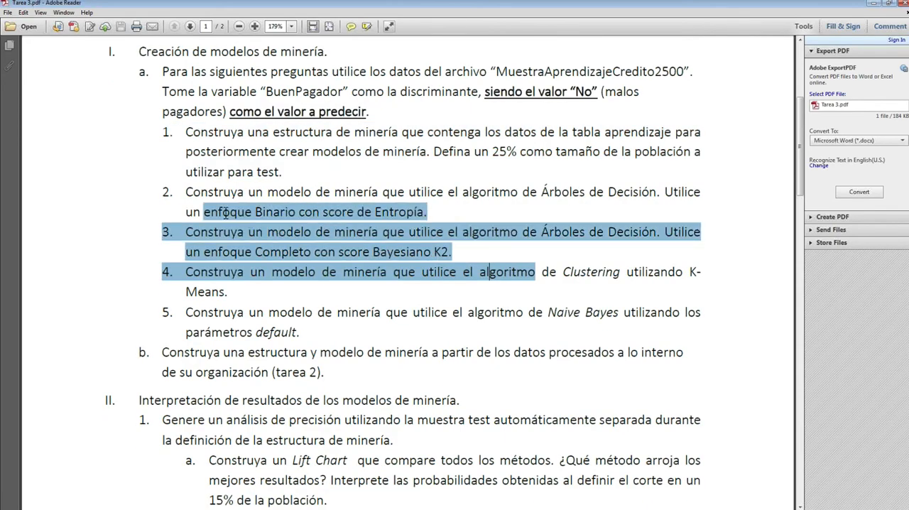
pyautogui.scroll(-2, 348, 252)
pyautogui.click(341, 248)
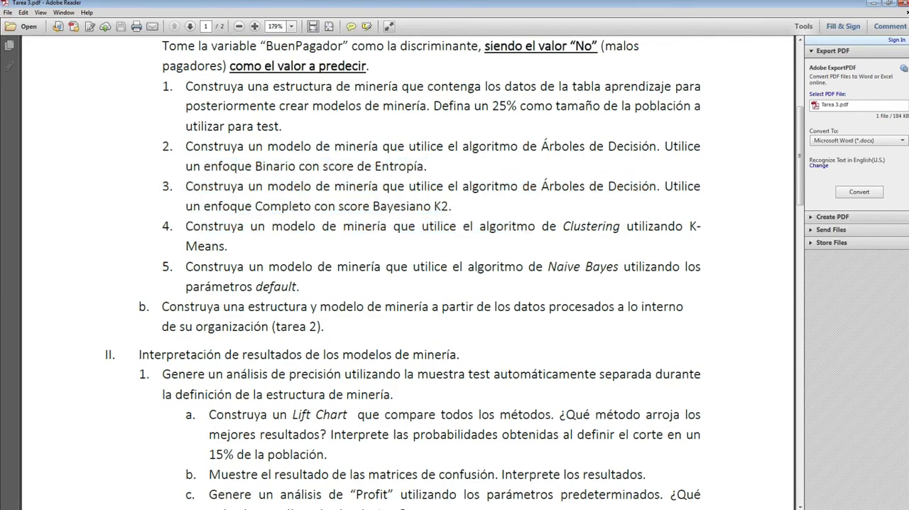
# Step: Examine task 4 of section I, highlighting the Clustering algorithm and the K-Means method it requires
pyautogui.moveTo(186, 226); pyautogui.dragTo(232, 249)
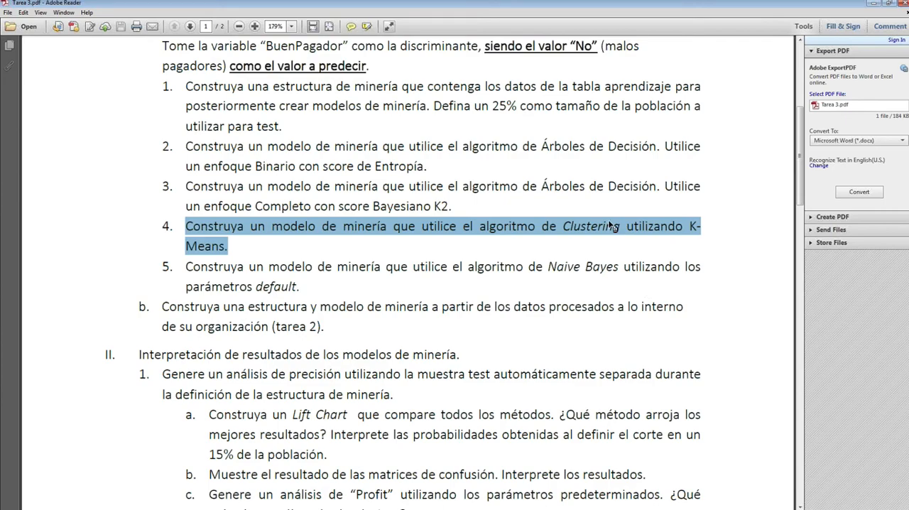
pyautogui.click(570, 228)
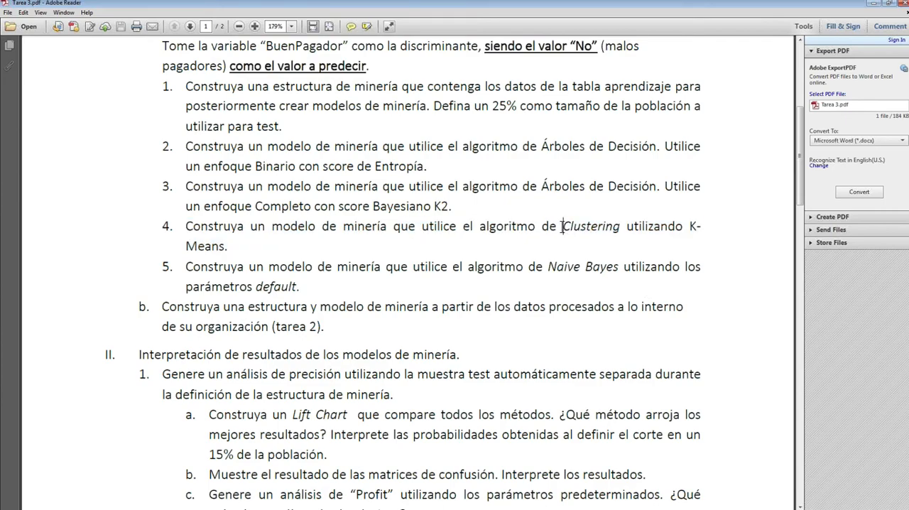
pyautogui.moveTo(563, 226); pyautogui.dragTo(629, 238)
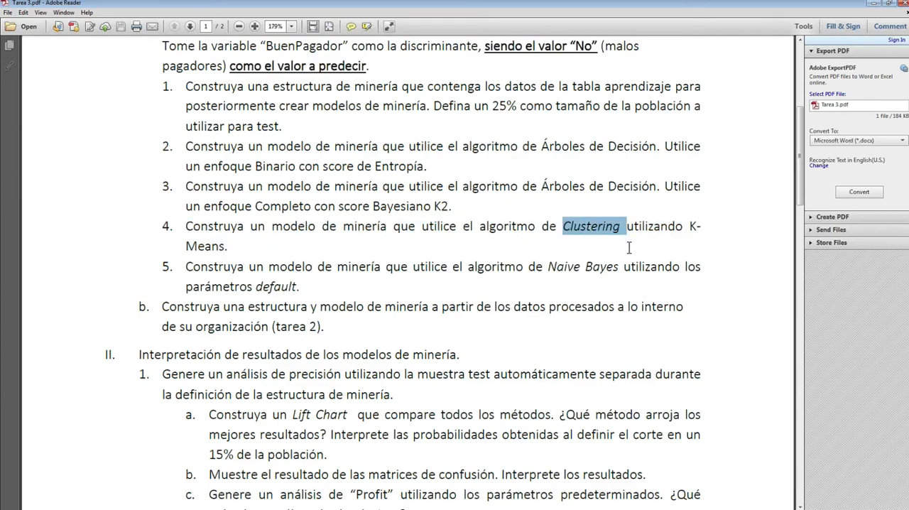
pyautogui.moveTo(333, 268); pyautogui.dragTo(689, 226)
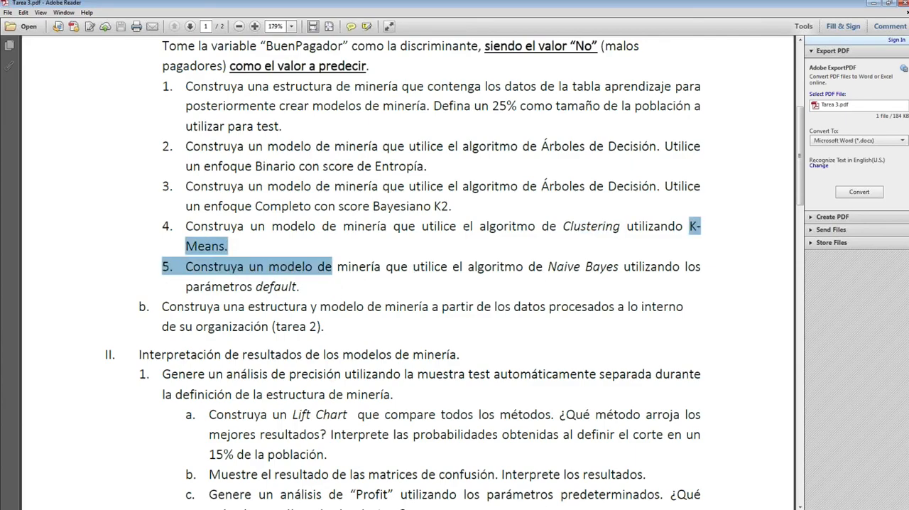
pyautogui.scroll(1, 232, 246)
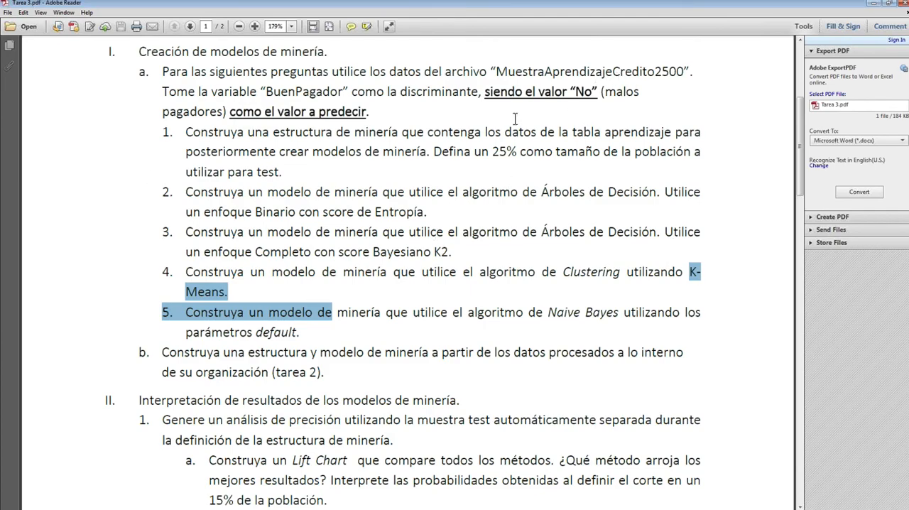
pyautogui.scroll(-1, 258, 213)
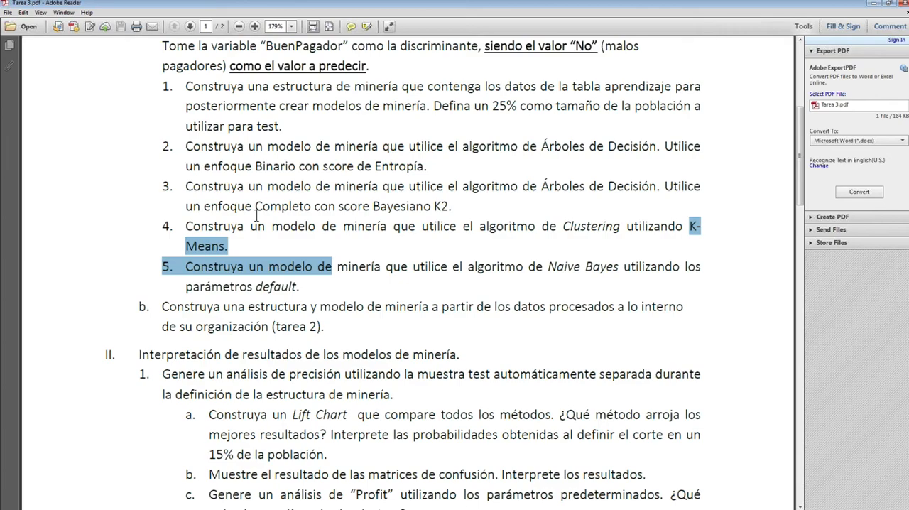
# Step: Highlight item b about building a structure and model from the organization's own data, and review the tasks through section II
pyautogui.moveTo(327, 328); pyautogui.dragTo(188, 315)
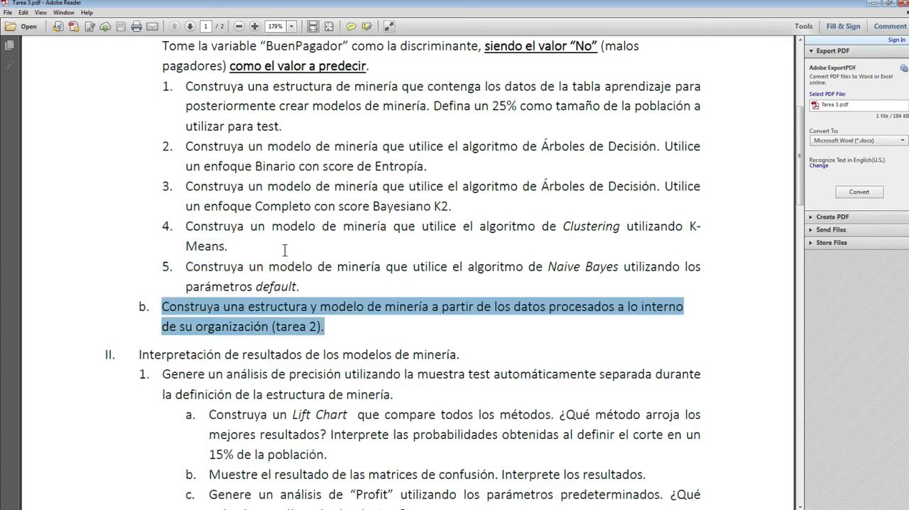
pyautogui.scroll(1, 284, 250)
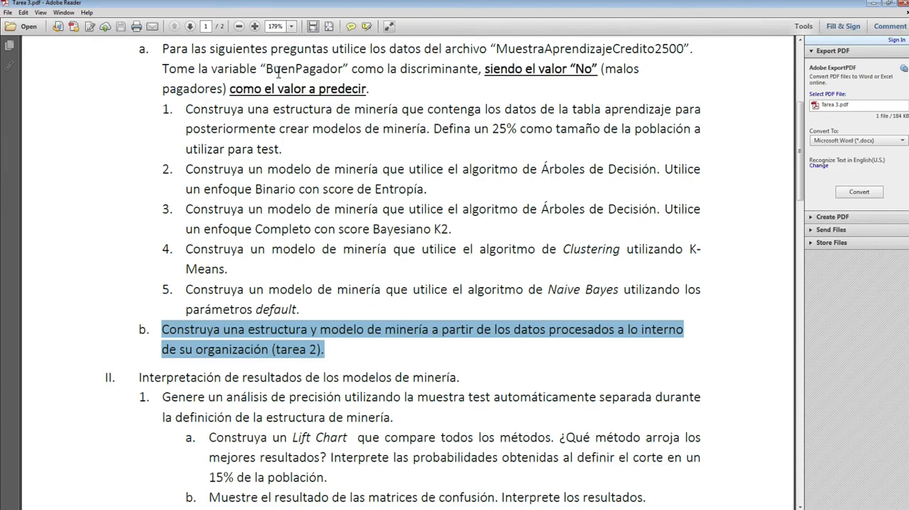
pyautogui.scroll(3, 150, 103)
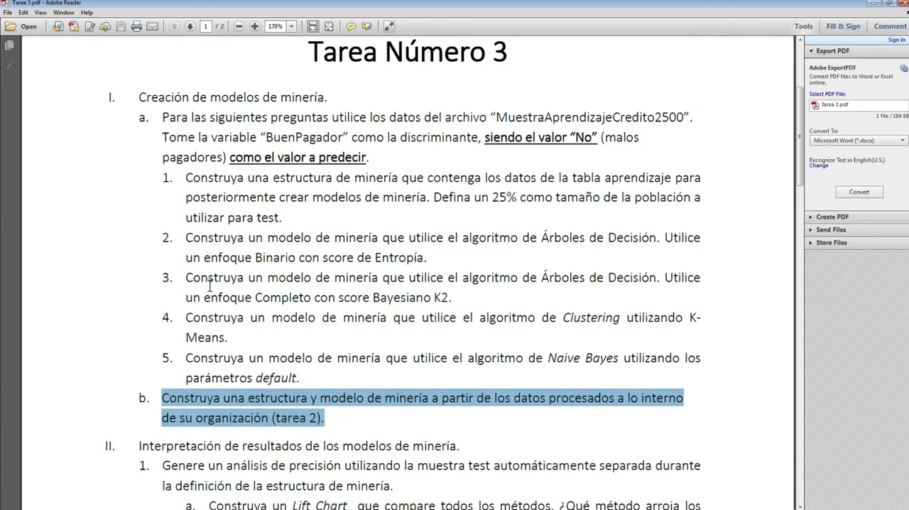
pyautogui.scroll(-4, 263, 293)
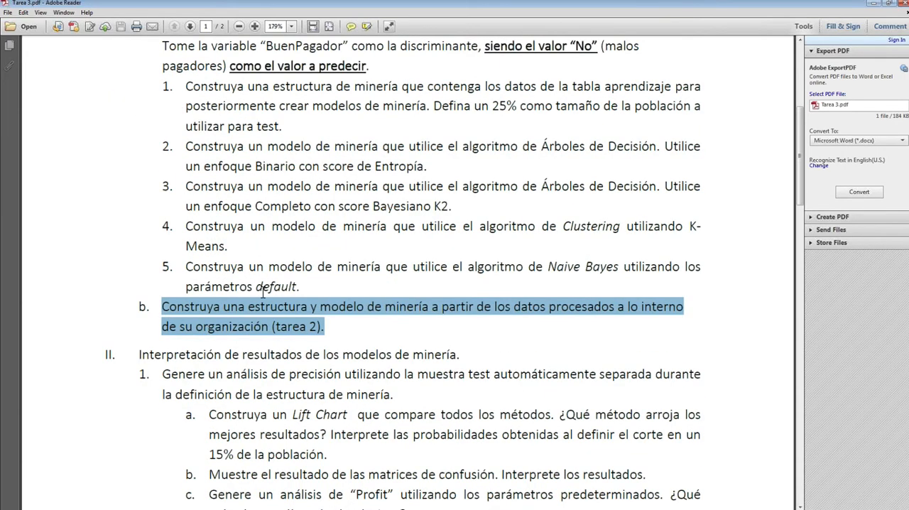
pyautogui.scroll(-9, 263, 293)
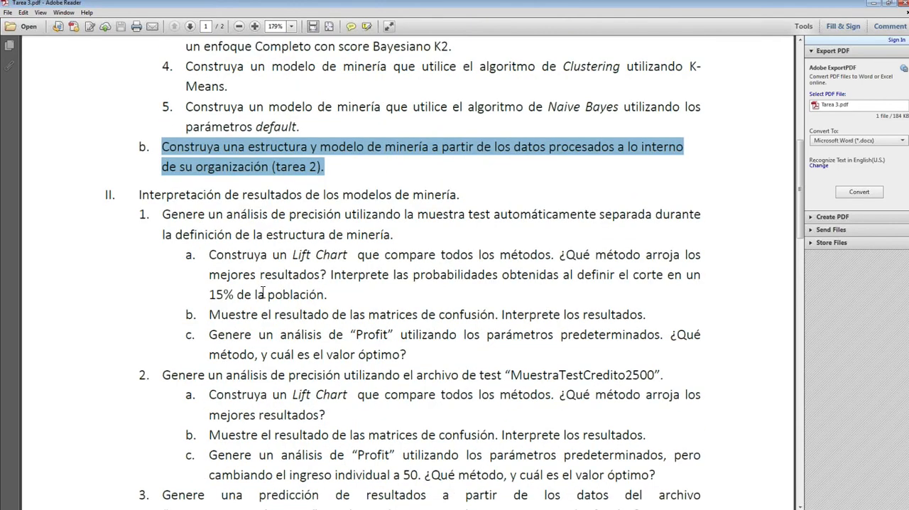
pyautogui.scroll(-2, 195, 212)
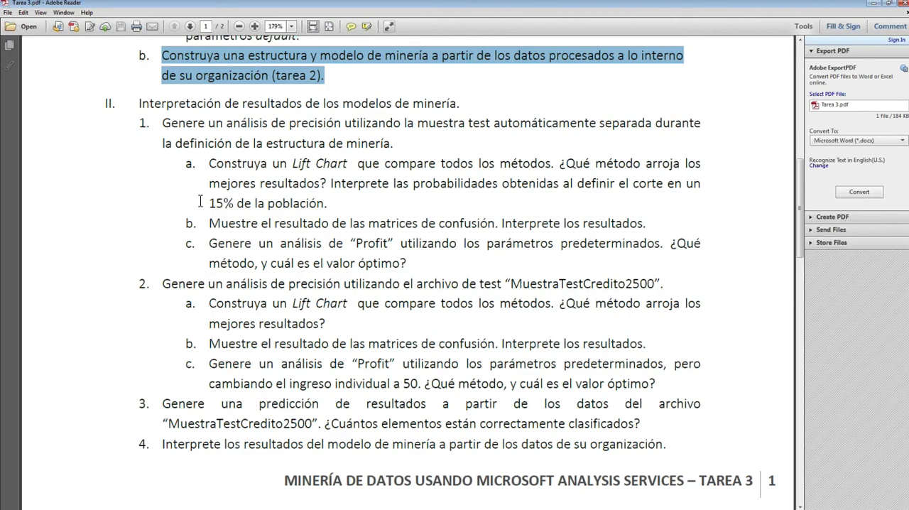
# Step: Examine the precision analysis tasks in section II, highlighting the Lift Chart, confusion matrix and Profit questions of item 1
pyautogui.click(177, 168)
pyautogui.moveTo(172, 144); pyautogui.dragTo(434, 264)
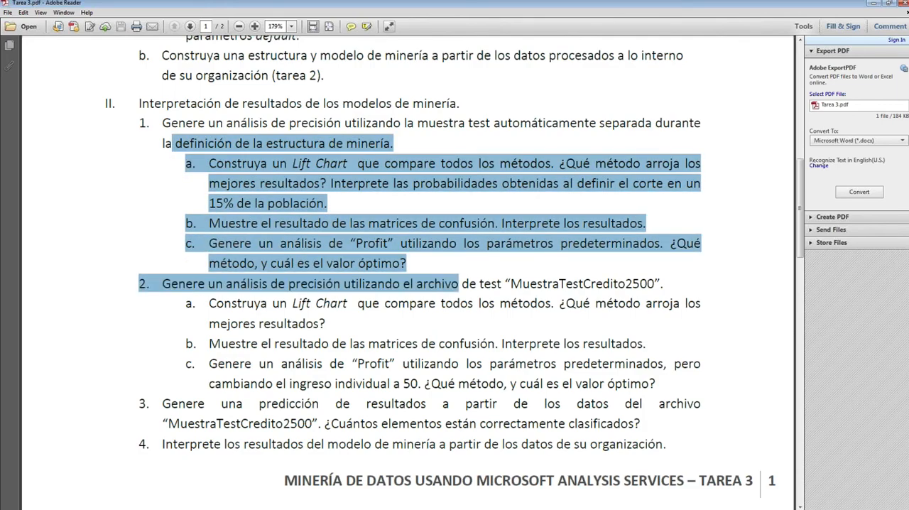
pyautogui.click(237, 313)
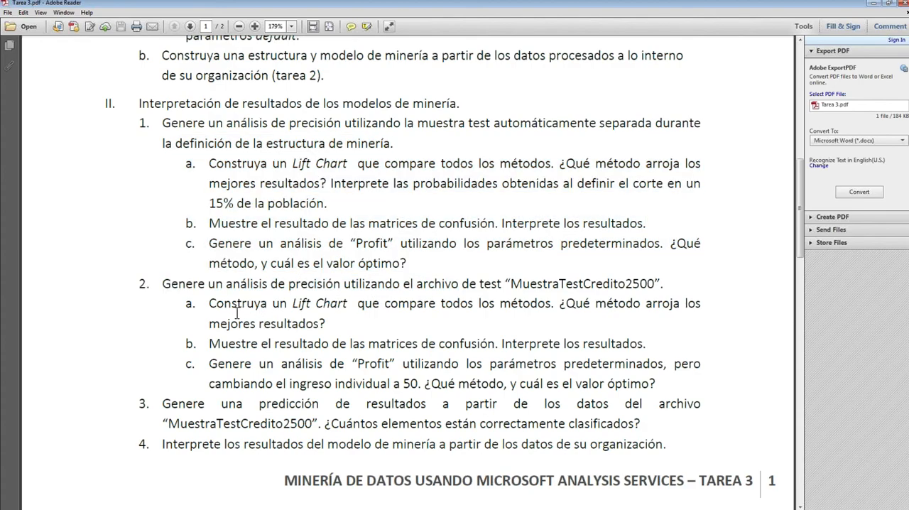
pyautogui.scroll(-2, 246, 404)
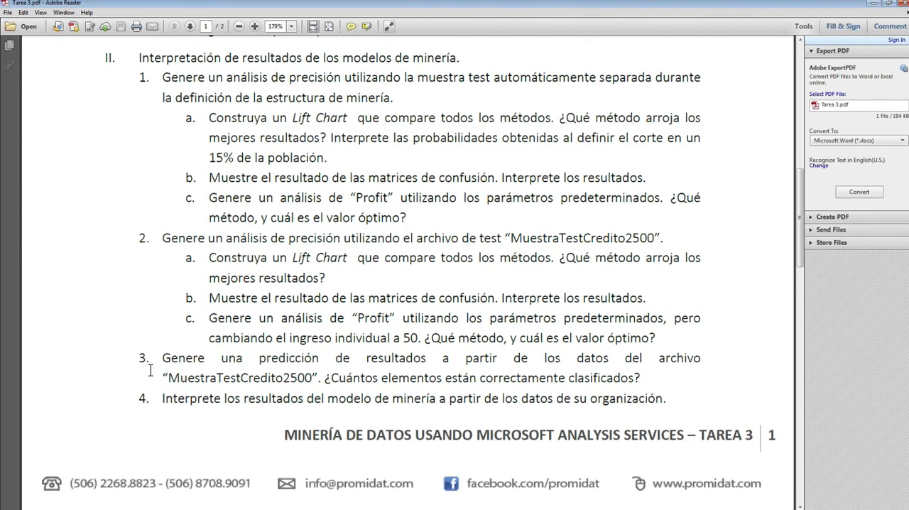
# Step: Read items 3 and 4 of section II, highlighting the prediction task and the interpretation of the organization's model, and look back over the section
pyautogui.moveTo(162, 360); pyautogui.dragTo(237, 369)
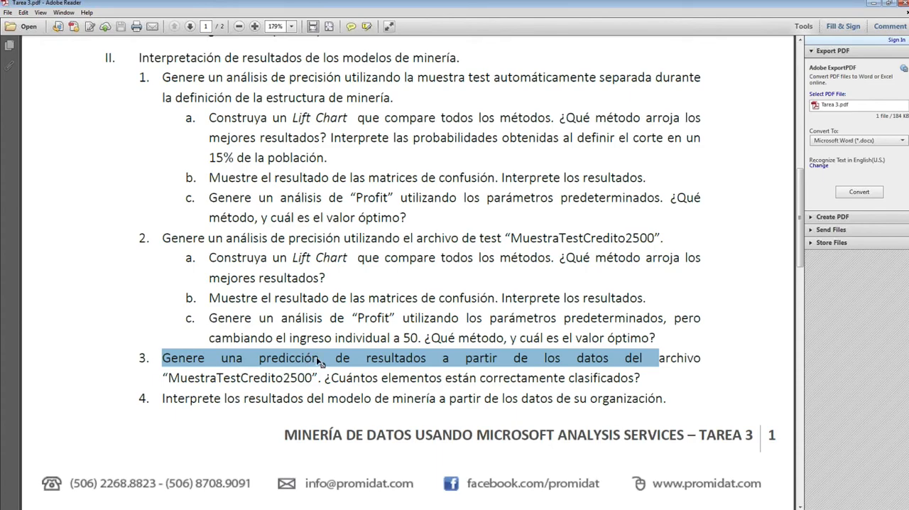
pyautogui.click(554, 359)
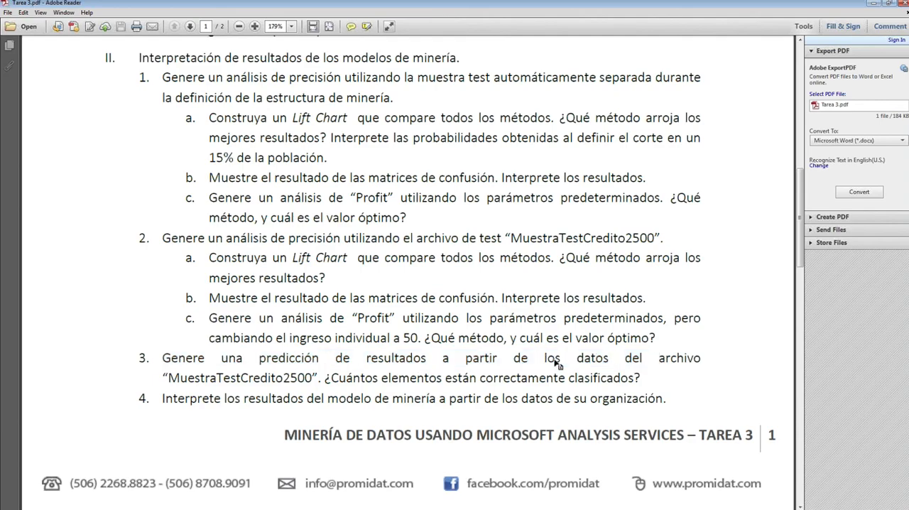
pyautogui.scroll(-2, 171, 340)
pyautogui.moveTo(161, 330); pyautogui.dragTo(692, 341)
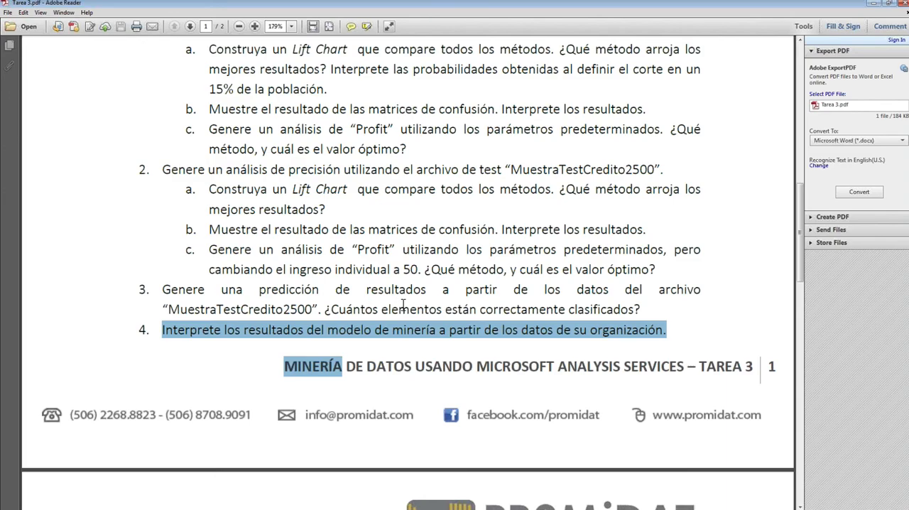
pyautogui.scroll(3, 402, 305)
pyautogui.scroll(1, 403, 305)
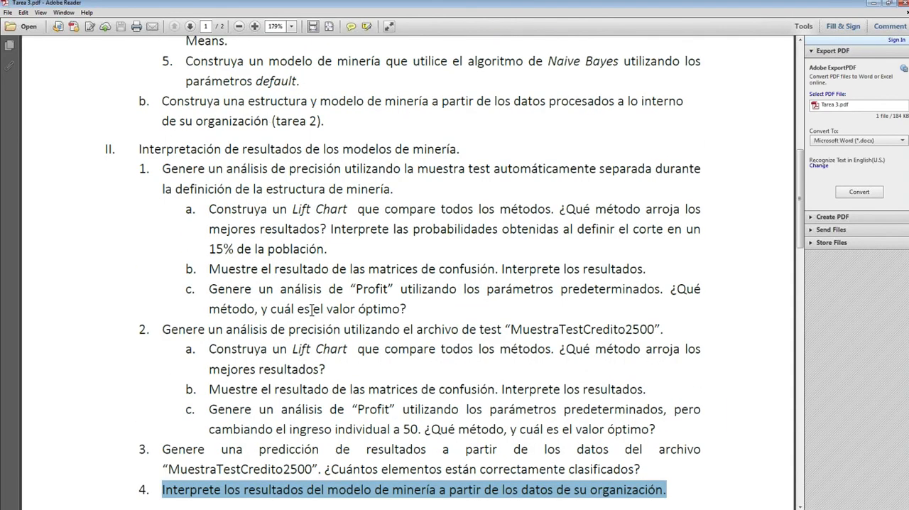
pyautogui.scroll(-5, 311, 309)
pyautogui.scroll(1, 213, 228)
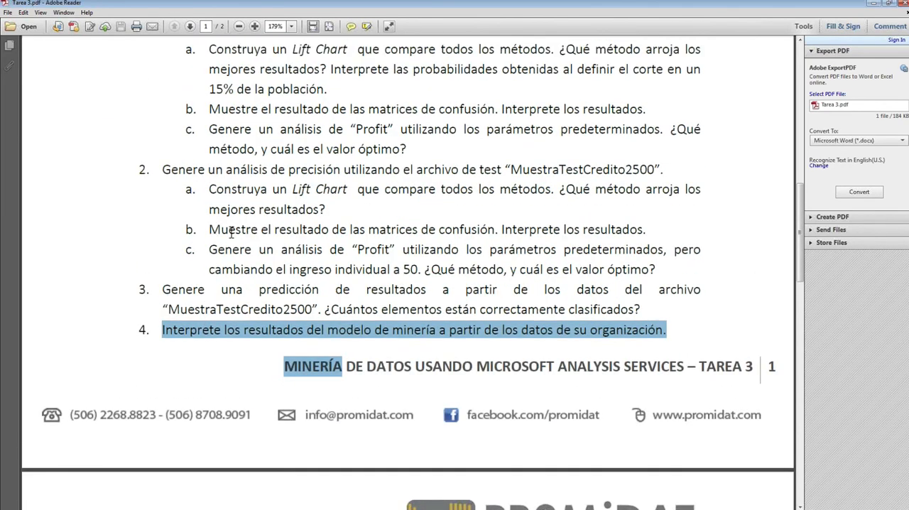
# Step: Check the graphical results and deliverables on page 2, revisit the assignment's beginning, and switch back to the Iris_estructura design in Visual Studio
pyautogui.scroll(-6, 255, 244)
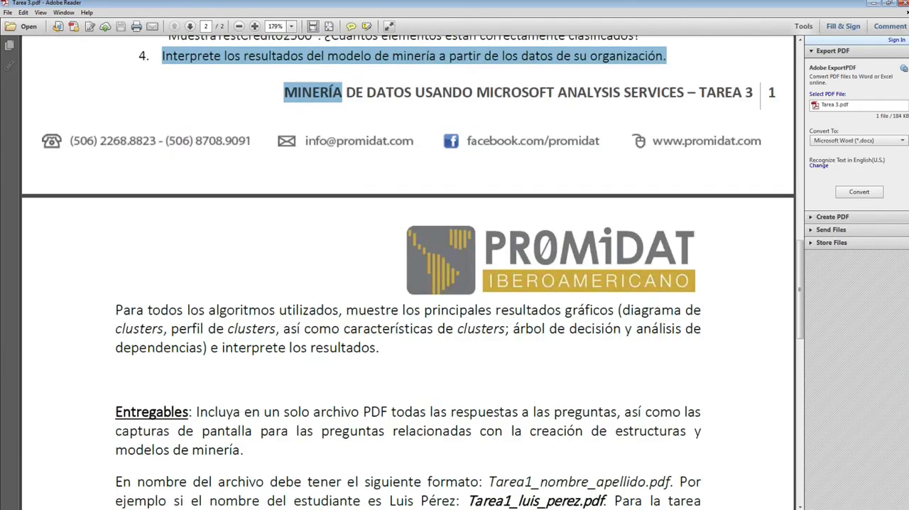
pyautogui.scroll(8, 408, 272)
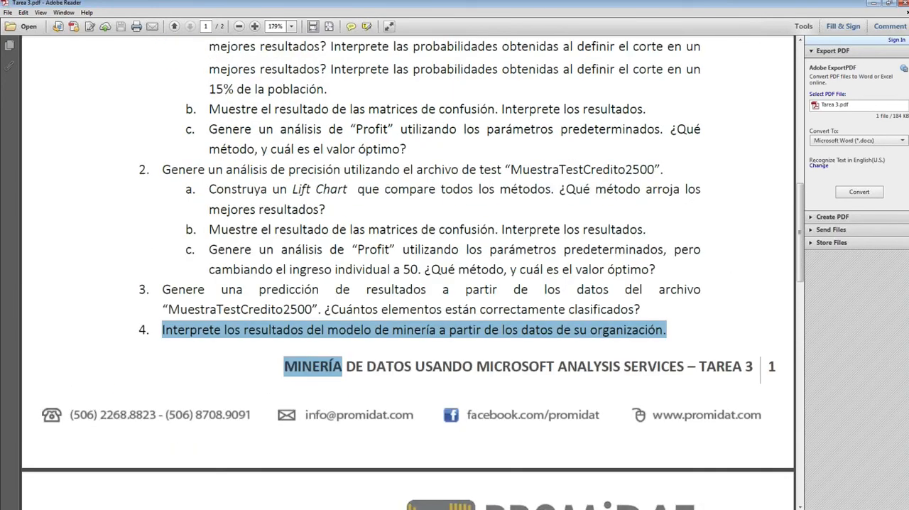
pyautogui.scroll(5, 403, 284)
pyautogui.scroll(-1, 403, 284)
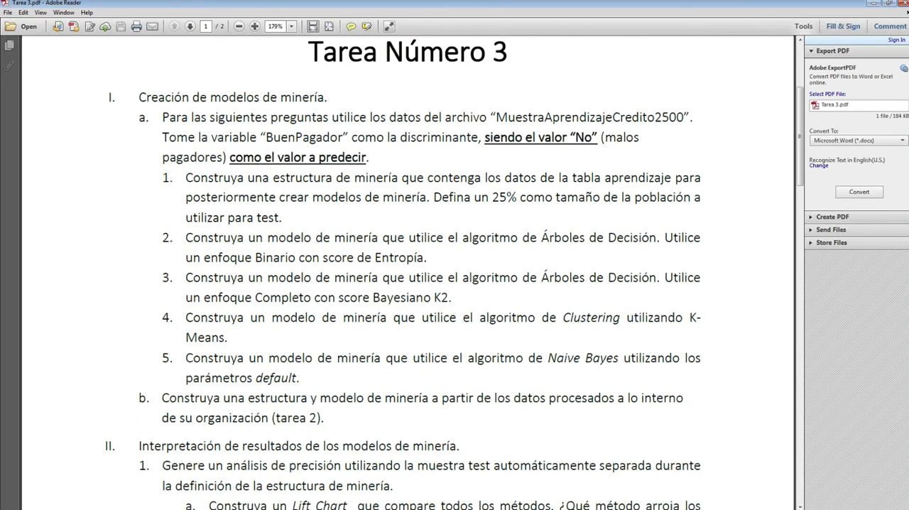
pyautogui.hotkey('alt', 'Tab')
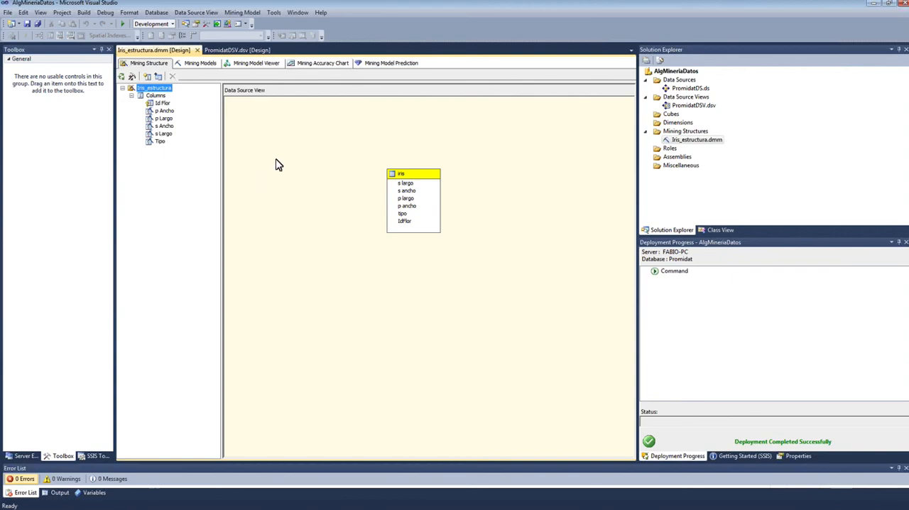
pyautogui.click(358, 130)
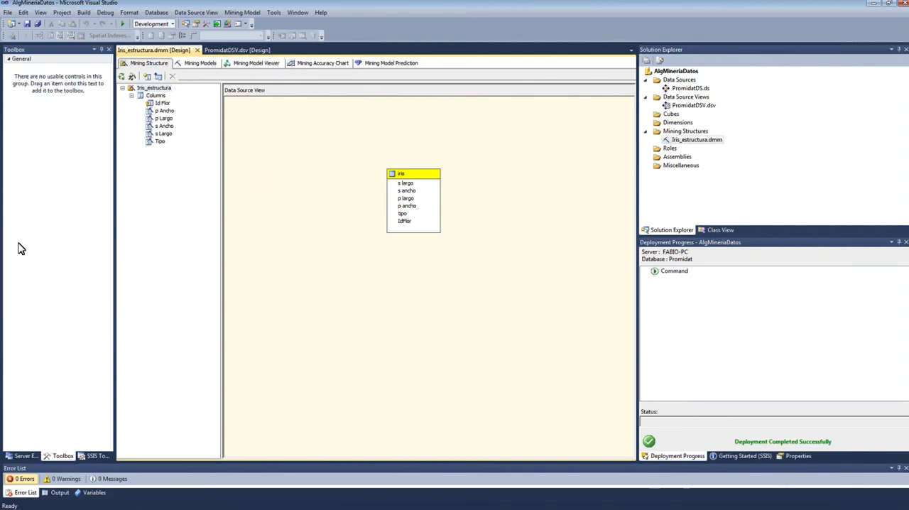